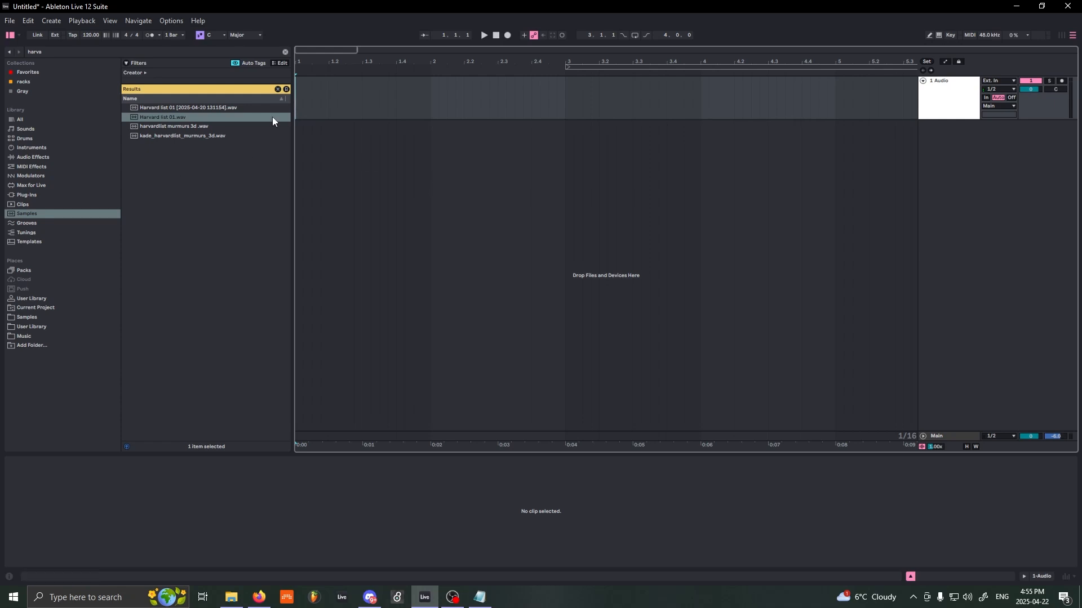
# Step: Place Harvard list 01.wav at the start of the audio track and enlarge the track to show its waveform
pyautogui.moveTo(161, 117); pyautogui.dragTo(306, 82)
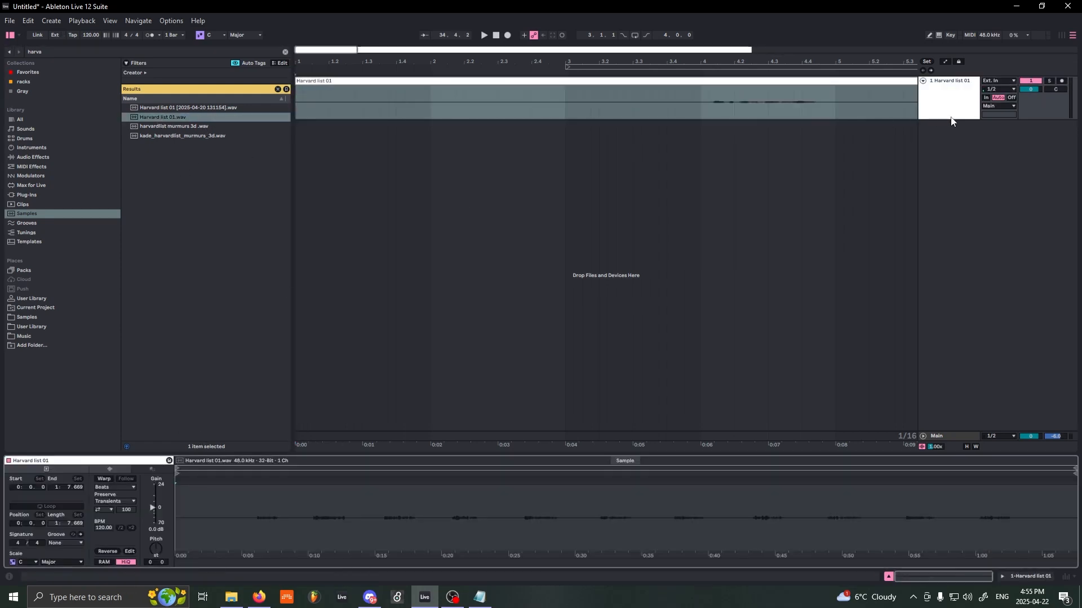
pyautogui.moveTo(950, 119); pyautogui.dragTo(978, 340)
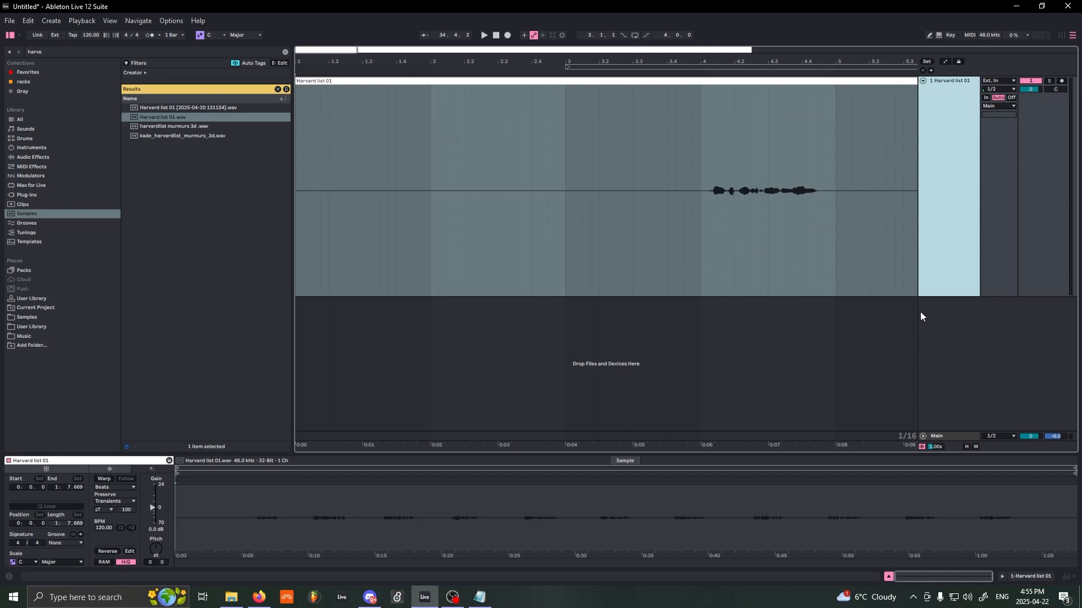
pyautogui.click(693, 209)
pyautogui.moveTo(651, 62); pyautogui.dragTo(436, 60)
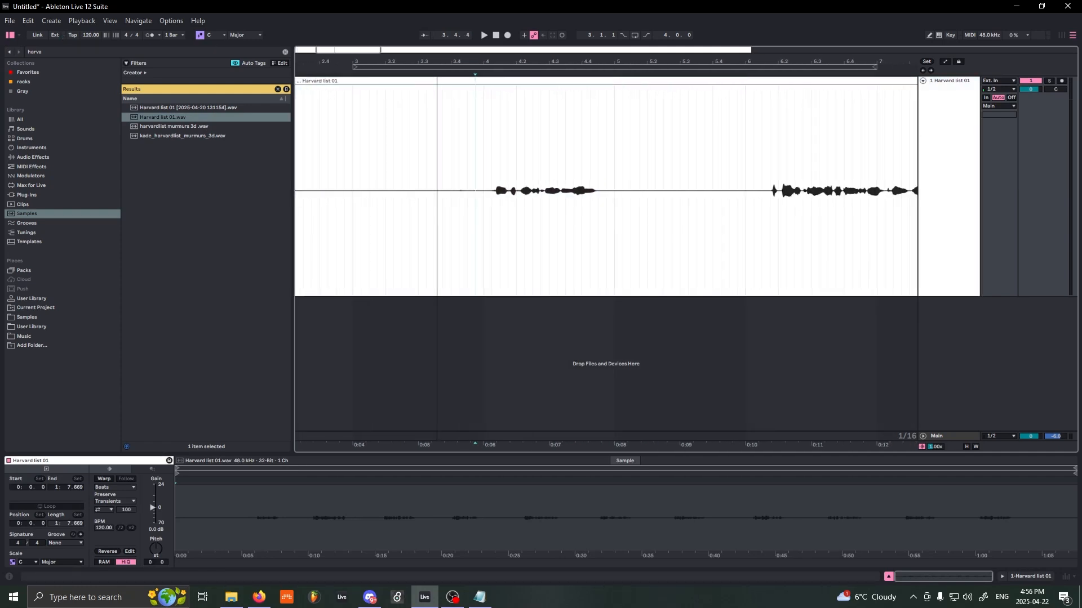
pyautogui.moveTo(692, 61); pyautogui.dragTo(608, 46)
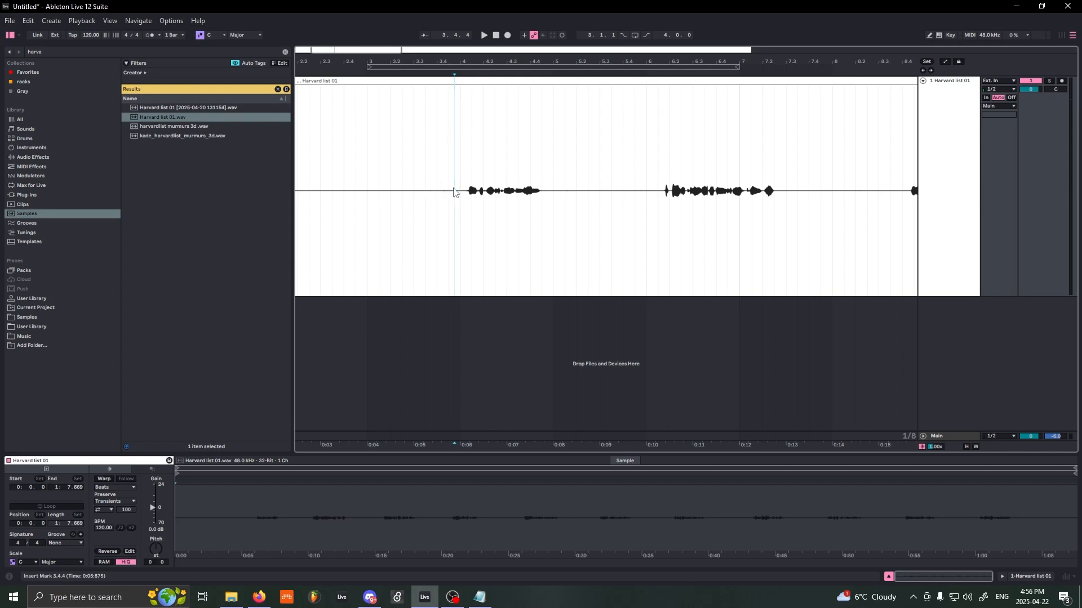
# Step: Play the first spoken phrase from bar 4 and raise the vocal clip's gain to 14.9 dB
pyautogui.click(471, 198)
pyautogui.moveTo(335, 49); pyautogui.dragTo(339, 69)
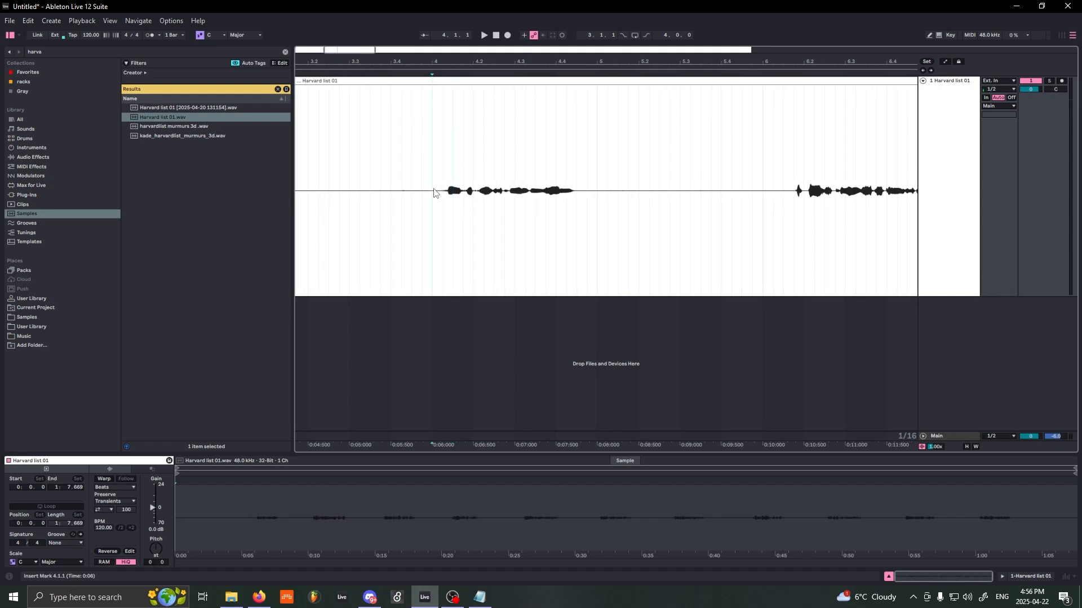
pyautogui.press('space')
pyautogui.moveTo(155, 530); pyautogui.dragTo(155, 510)
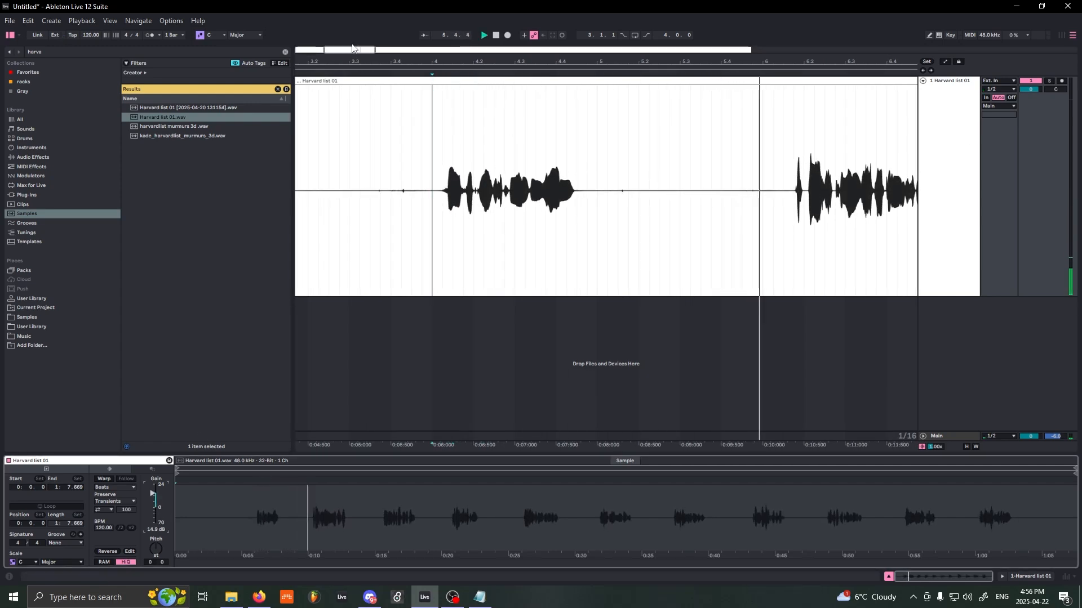
pyautogui.moveTo(367, 51); pyautogui.dragTo(372, 48)
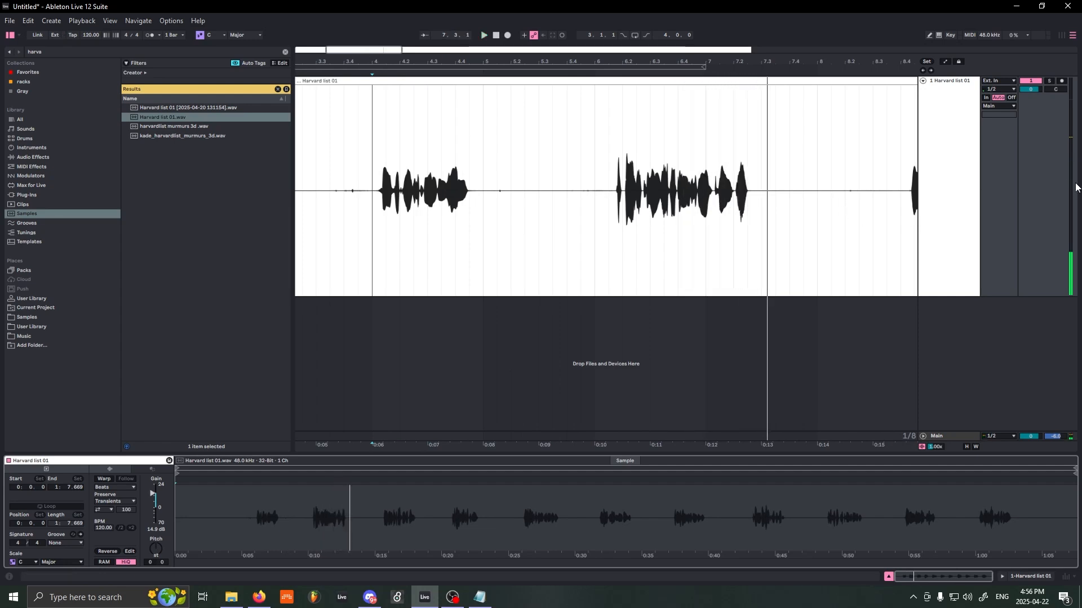
# Step: Play the second spoken phrase from 6.1.3 and mark out its full length in the clip
pyautogui.click(611, 190)
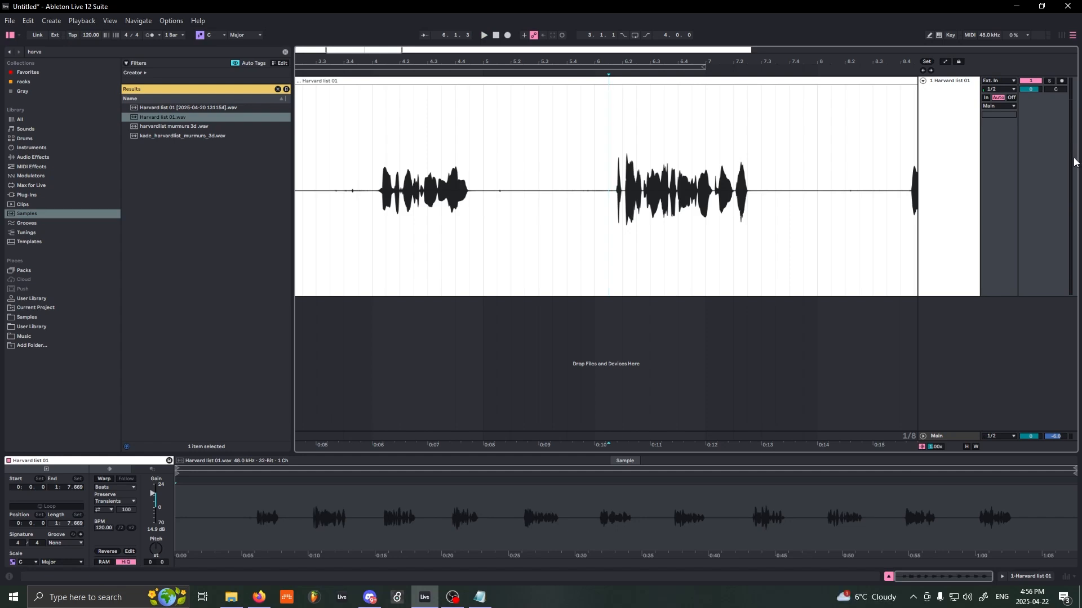
pyautogui.press('space')
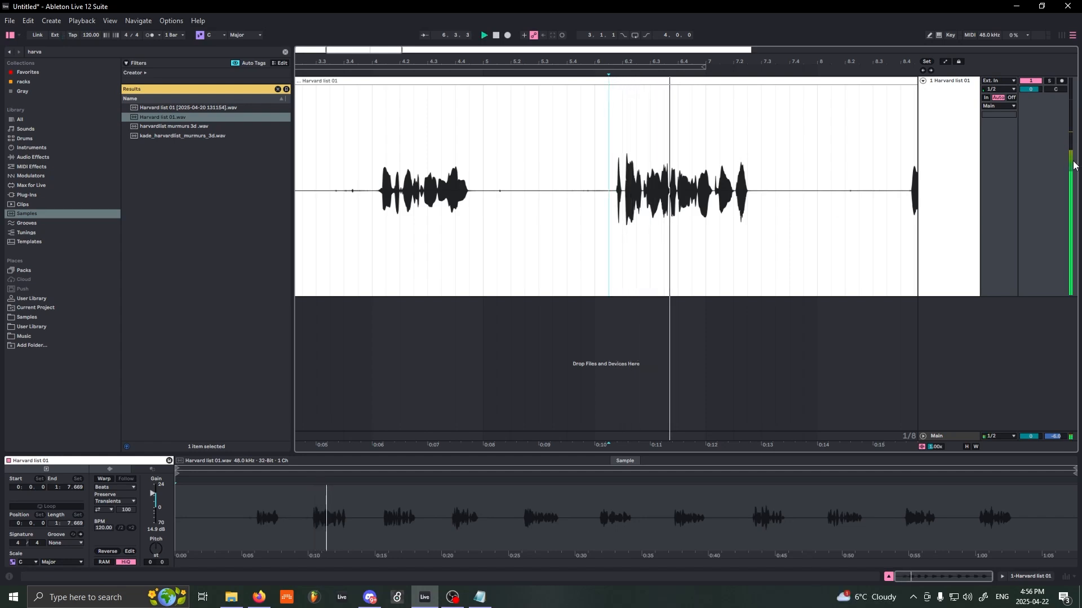
pyautogui.press('space')
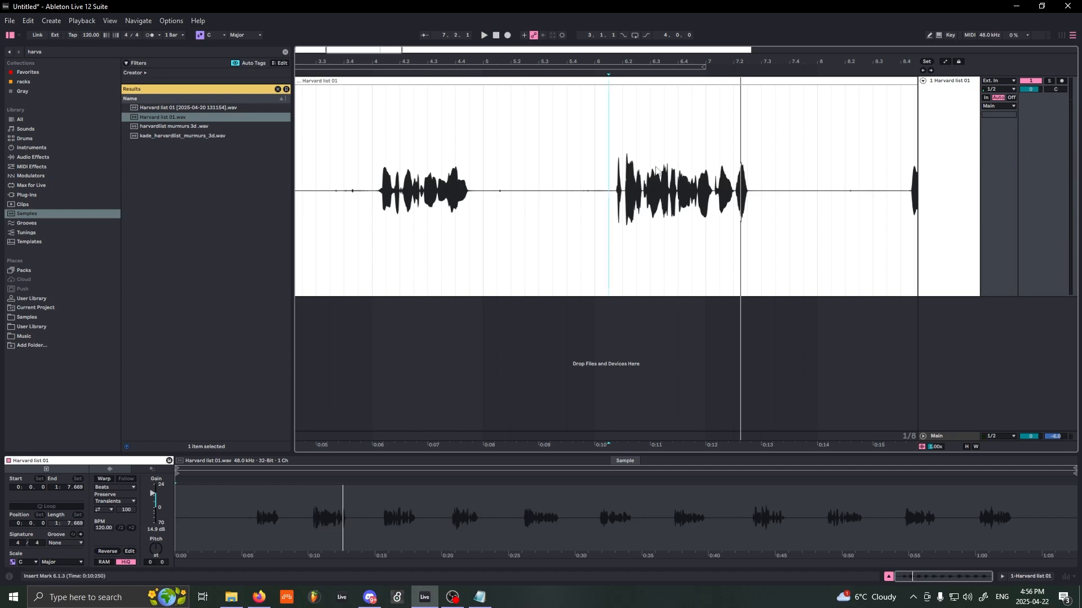
pyautogui.moveTo(602, 199); pyautogui.dragTo(777, 196)
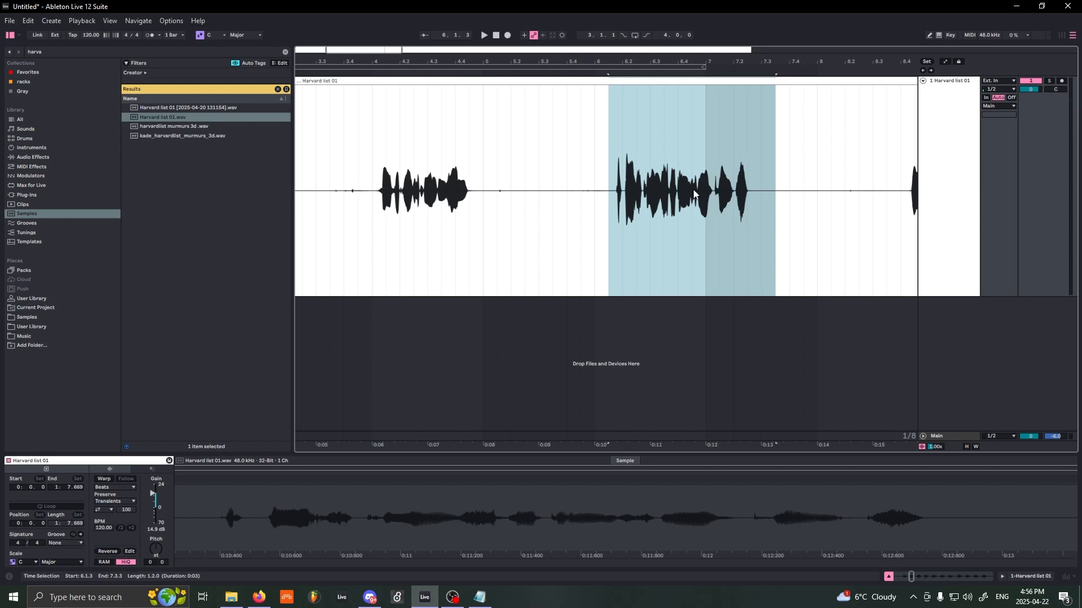
pyautogui.click(605, 192)
# Step: Mark out the first spoken phrase around bar 4 and play it back from just before its onset
pyautogui.moveTo(366, 194); pyautogui.dragTo(485, 196)
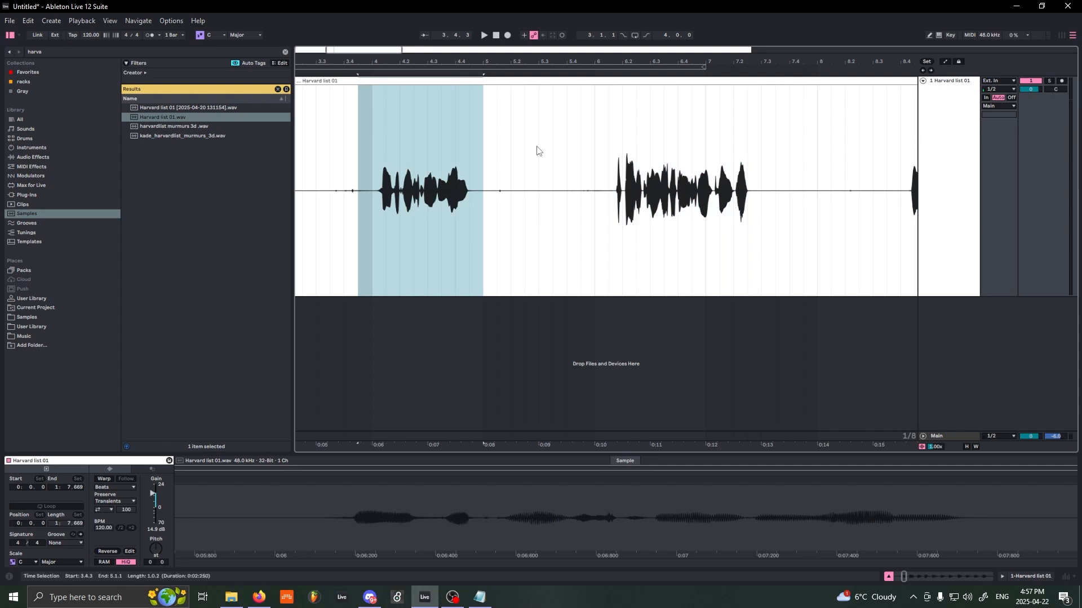
pyautogui.click(364, 210)
pyautogui.click(372, 210)
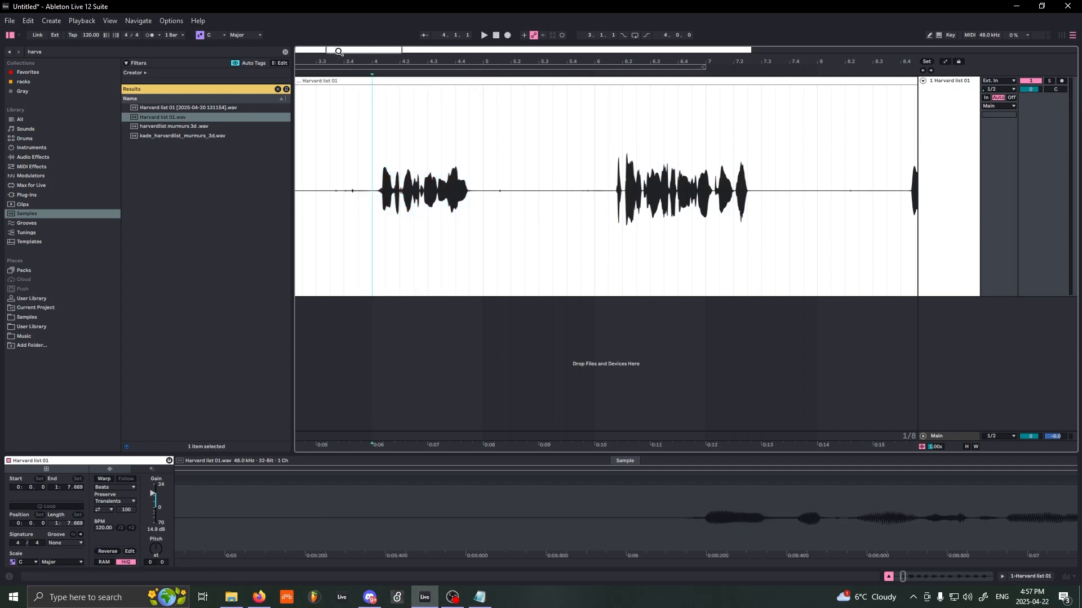
pyautogui.moveTo(338, 51)
pyautogui.mouseDown()
pyautogui.moveTo(338, 60)
pyautogui.moveTo(332, 48)
pyautogui.mouseUp()
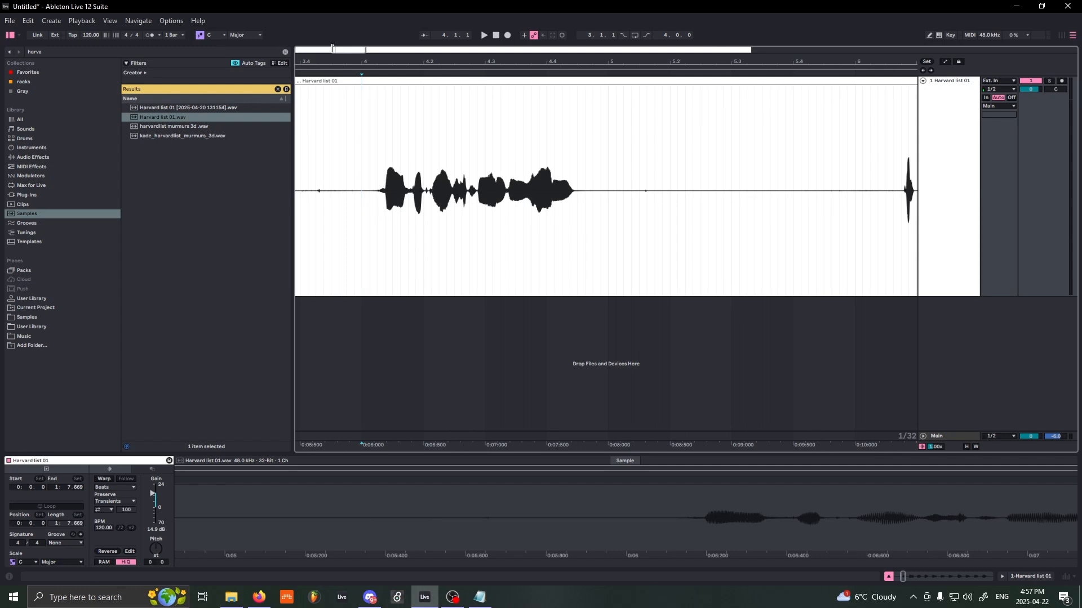
pyautogui.click(369, 183)
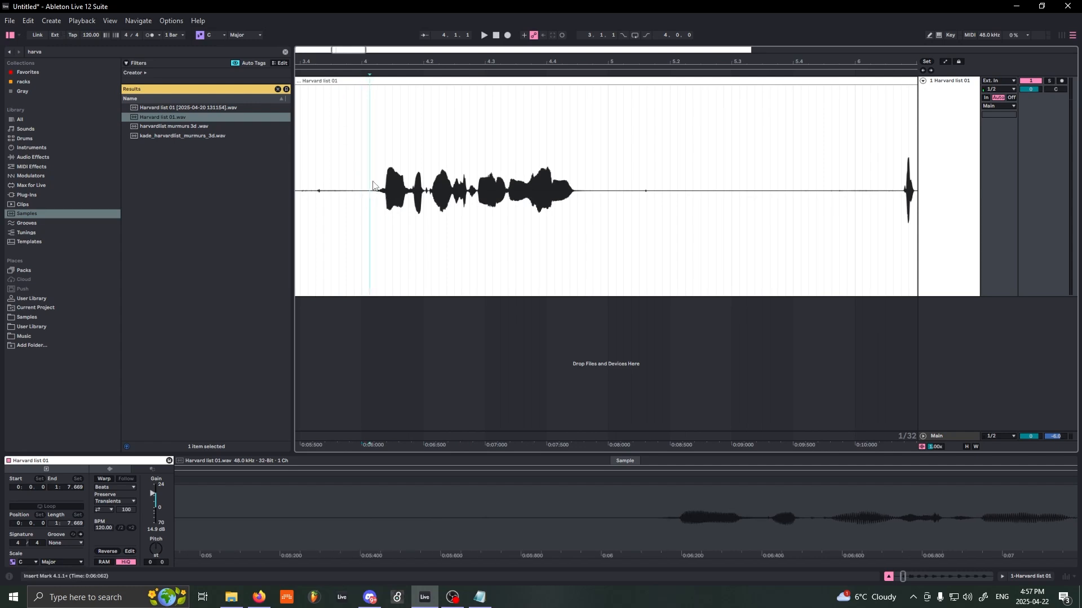
pyautogui.press('space')
pyautogui.moveTo(353, 50); pyautogui.dragTo(351, 33)
pyautogui.press('space')
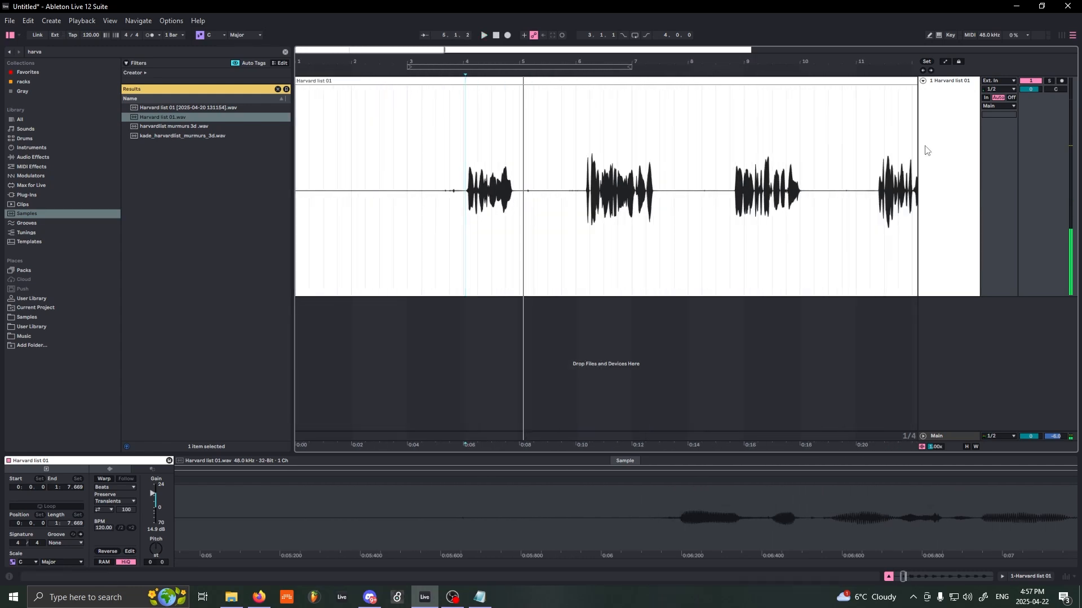
# Step: Insert a new audio track, delete the Harvard list 01 track, and enlarge the empty one
pyautogui.click(960, 285)
pyautogui.moveTo(964, 296); pyautogui.dragTo(972, 188)
pyautogui.rightClick(970, 212)
pyautogui.click(989, 215)
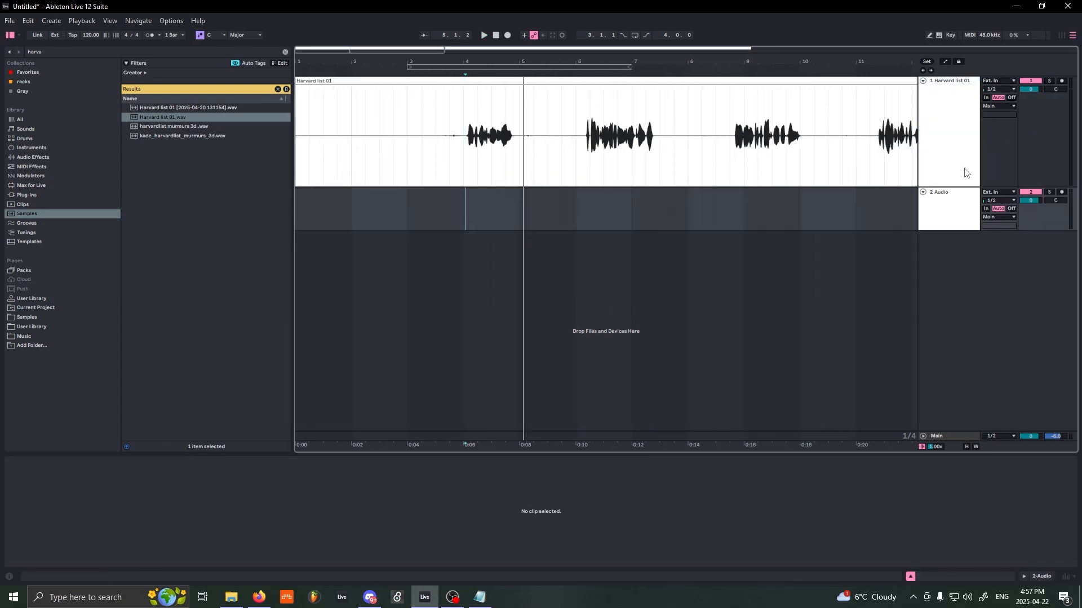
pyautogui.click(964, 170)
pyautogui.press('Delete')
pyautogui.moveTo(933, 118); pyautogui.dragTo(939, 161)
pyautogui.click(300, 121)
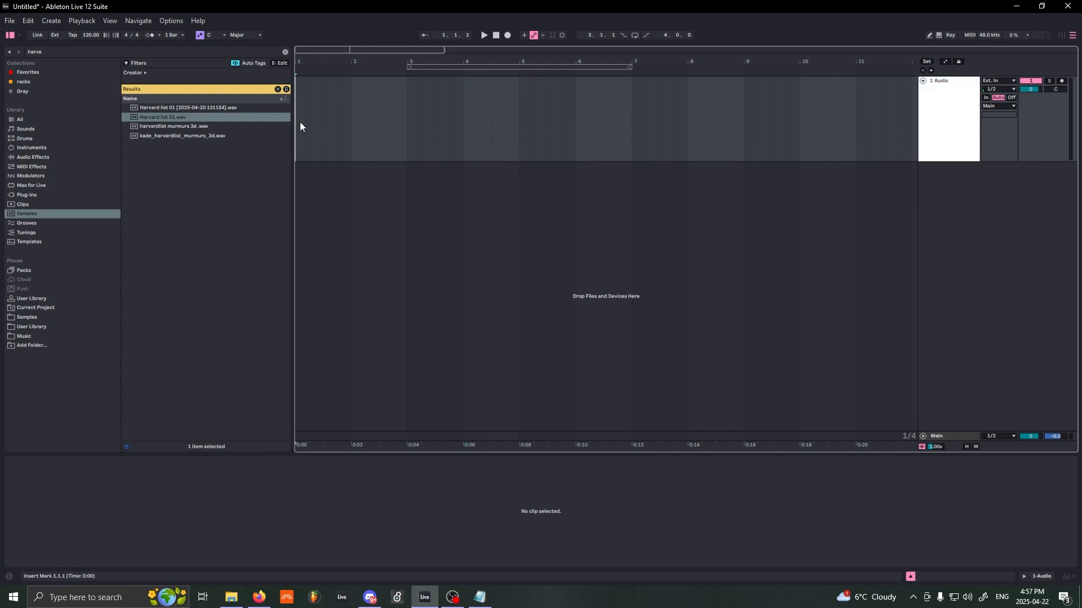
# Step: Clear the old browser search and search the sample library for "drum loop"
pyautogui.hotkey('ctrl', 'f')
pyautogui.press('BackSpace')
pyautogui.click(32, 317)
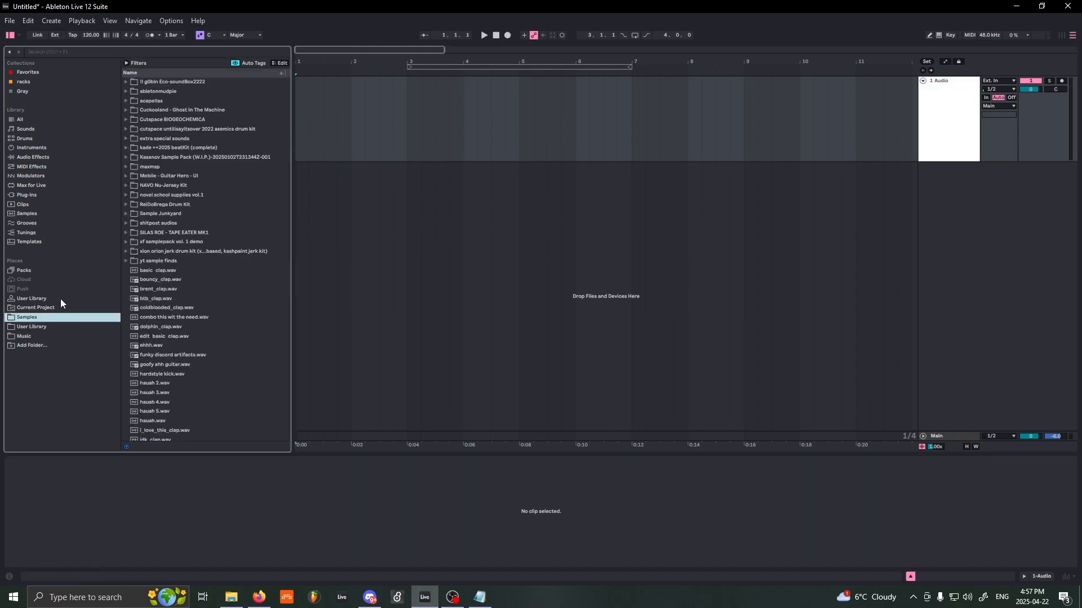
pyautogui.scroll(-8, 200, 194)
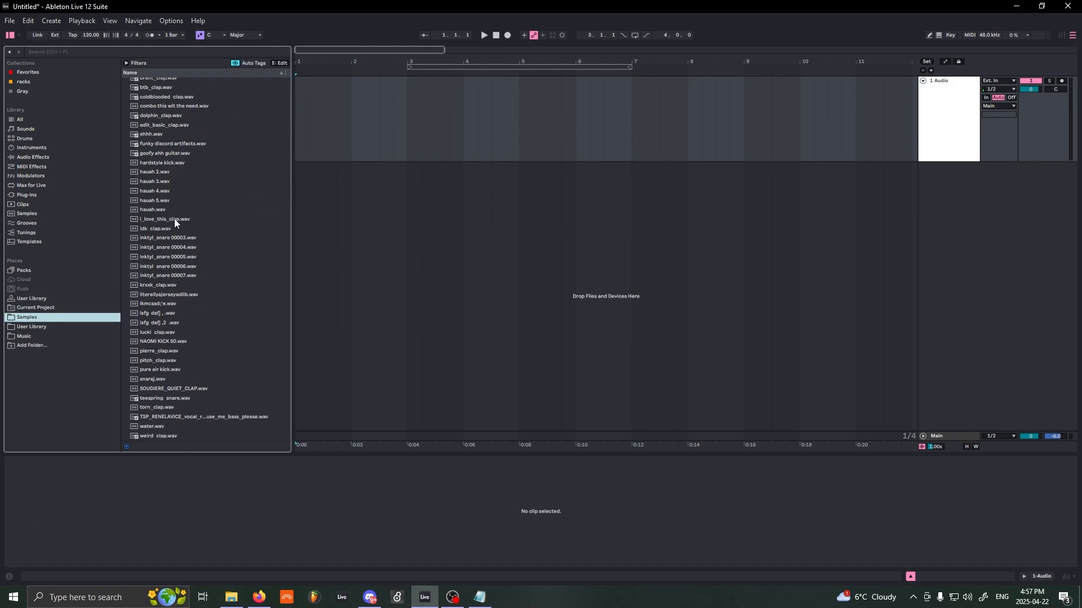
pyautogui.click(39, 216)
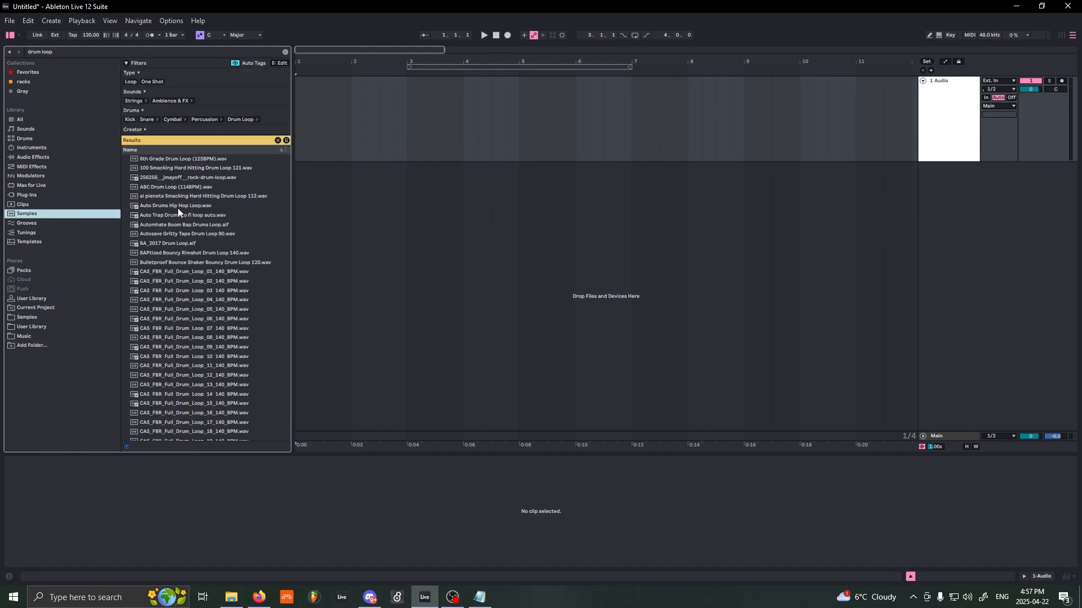
pyautogui.scroll(-1, 183, 202)
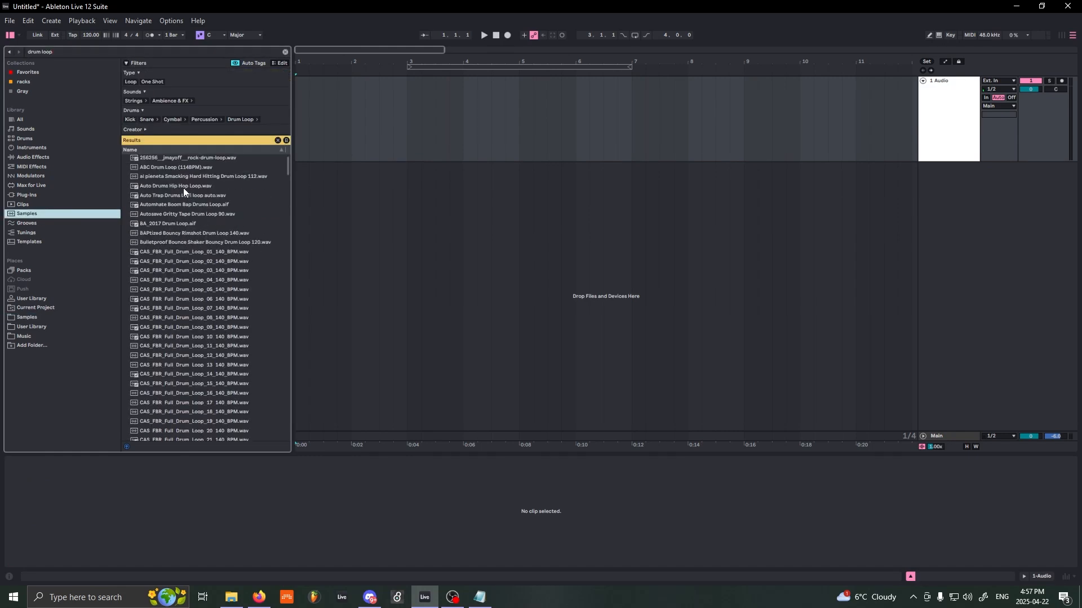
# Step: Audition several drum loops from the results, including Autosave Gritty Tape Drum Loop 90.wav and BA_2017 Drum Loop.aif
pyautogui.click(178, 205)
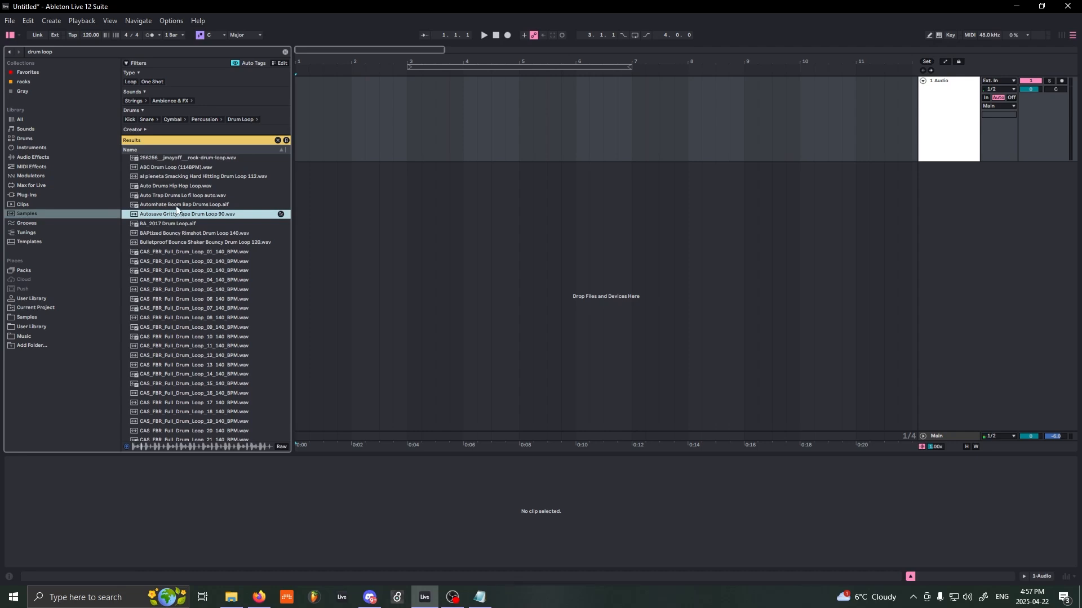
pyautogui.click(180, 196)
pyautogui.click(173, 223)
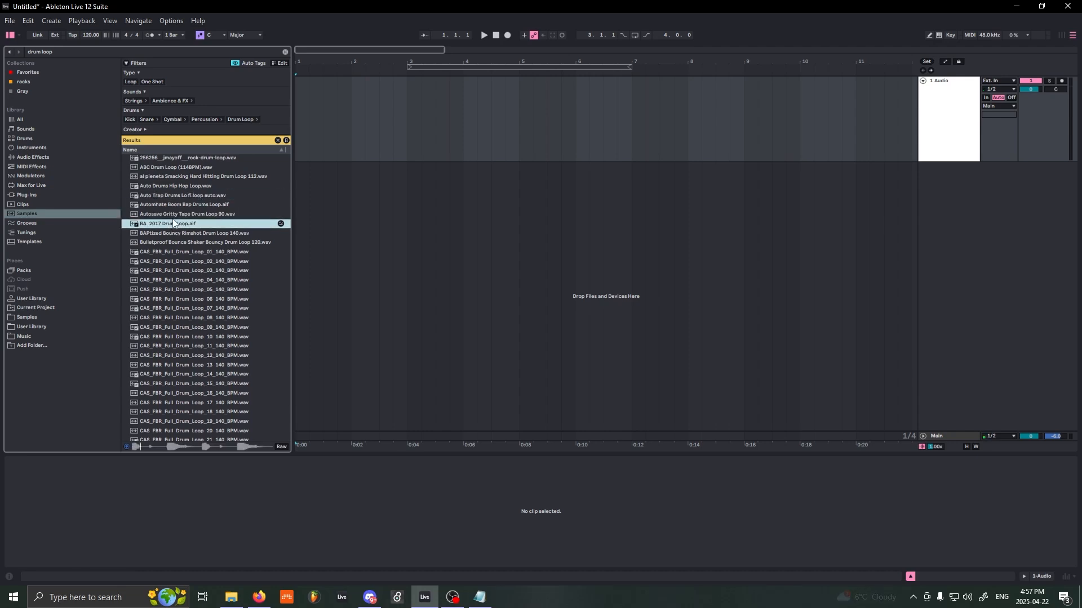
# Step: Place Autosave Gritty Tape Drum Loop 90.wav at the start of the audio track and turn off its warping
pyautogui.moveTo(173, 214); pyautogui.dragTo(299, 127)
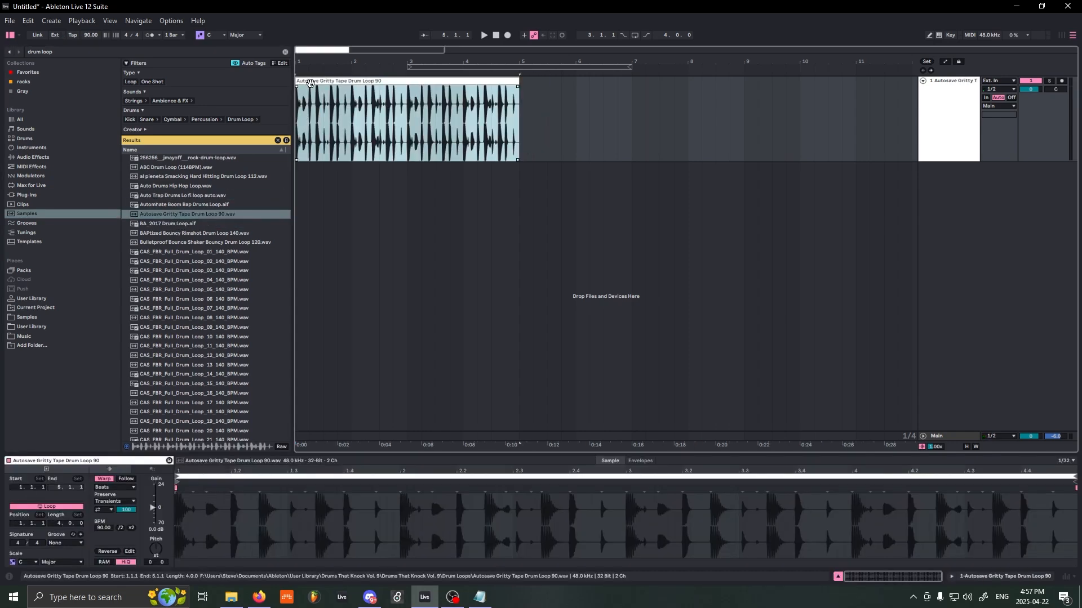
pyautogui.click(105, 479)
pyautogui.moveTo(302, 51); pyautogui.dragTo(303, 85)
# Step: Play the drum loop while lowering its track volume to -4.0 dB, and enlarge the track
pyautogui.press('space')
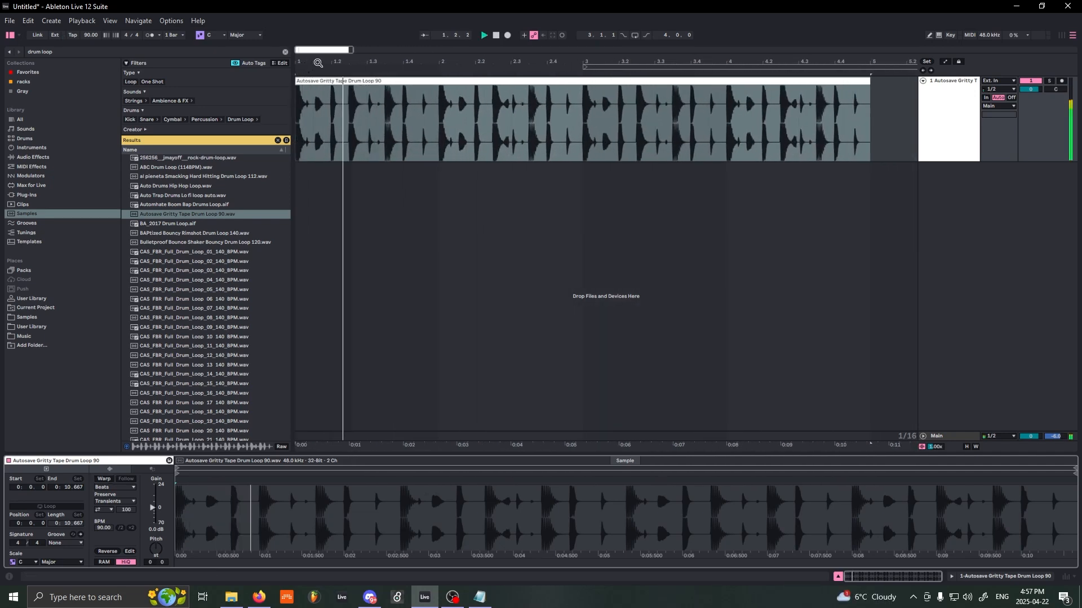
pyautogui.moveTo(1031, 90); pyautogui.dragTo(1031, 100)
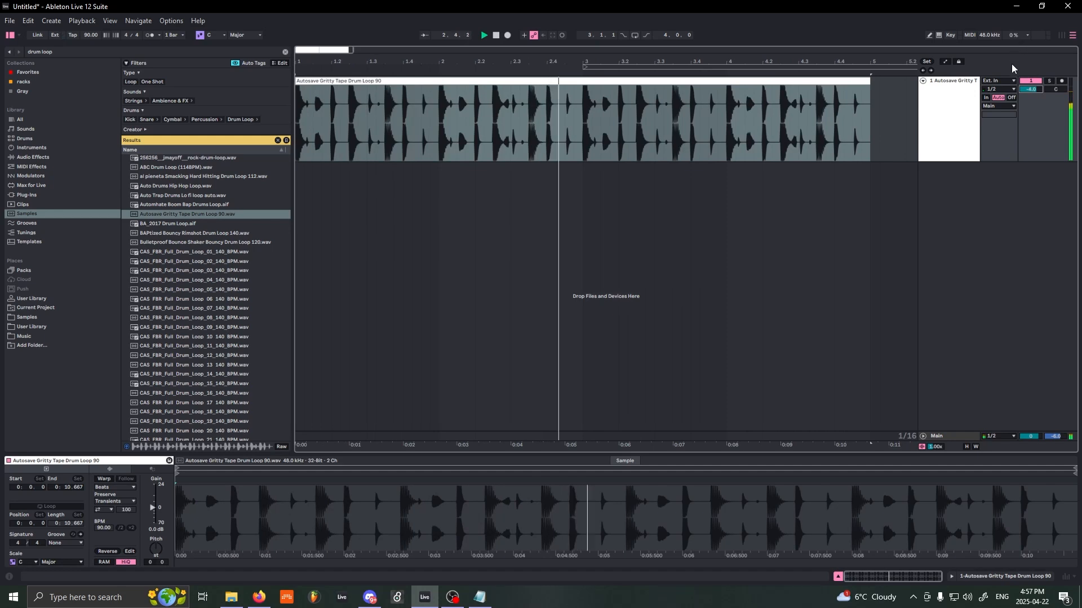
pyautogui.moveTo(948, 163); pyautogui.dragTo(942, 297)
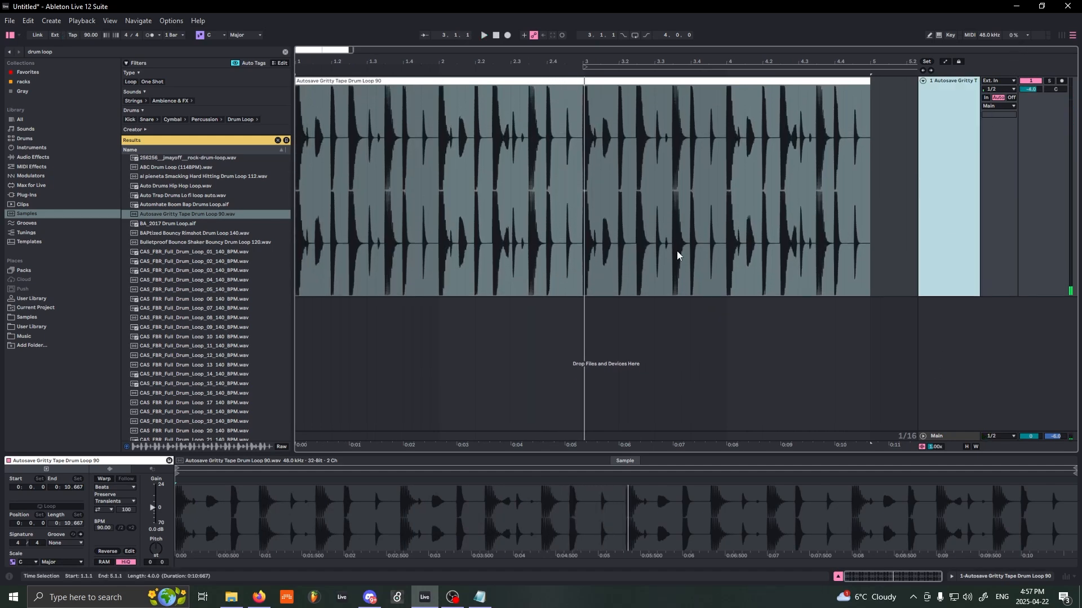
# Step: Examine the quiet hit just after the start of bar 3 at very close zoom and mark out its length
pyautogui.click(314, 141)
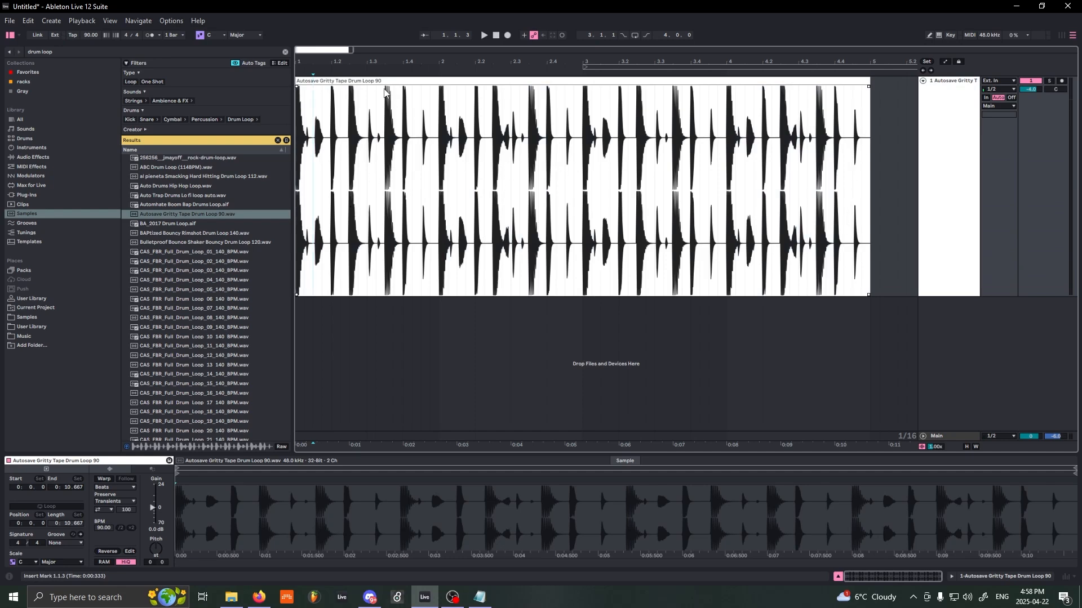
pyautogui.moveTo(323, 49); pyautogui.dragTo(324, 122)
pyautogui.press('+')
pyautogui.press('+')
pyautogui.press('+')
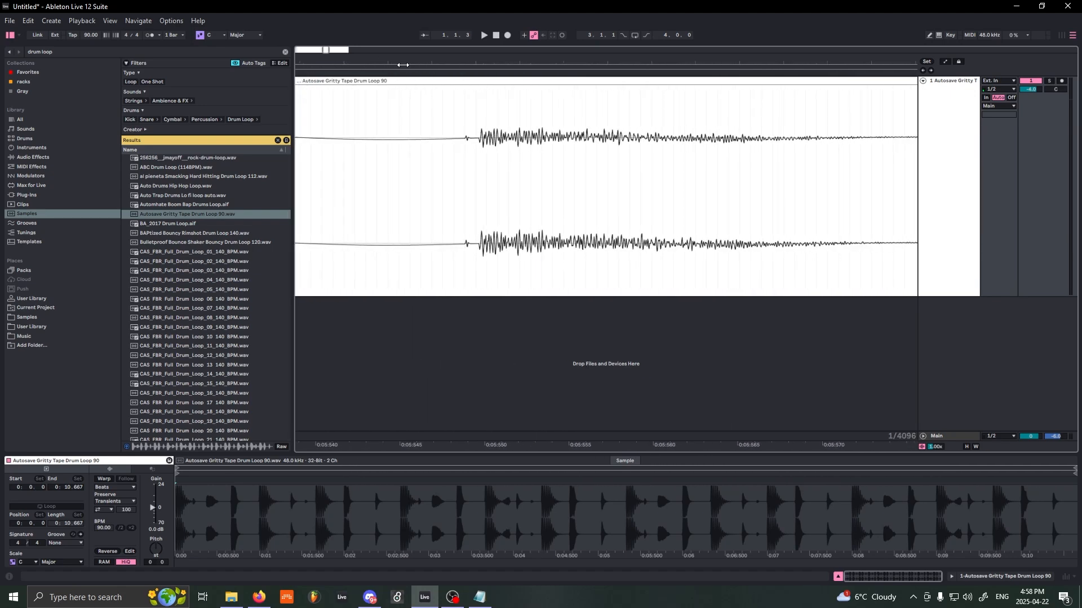
pyautogui.moveTo(454, 162)
pyautogui.mouseDown()
pyautogui.moveTo(816, 181)
pyautogui.moveTo(865, 172)
pyautogui.moveTo(443, 177)
pyautogui.mouseUp()
pyautogui.click(865, 172)
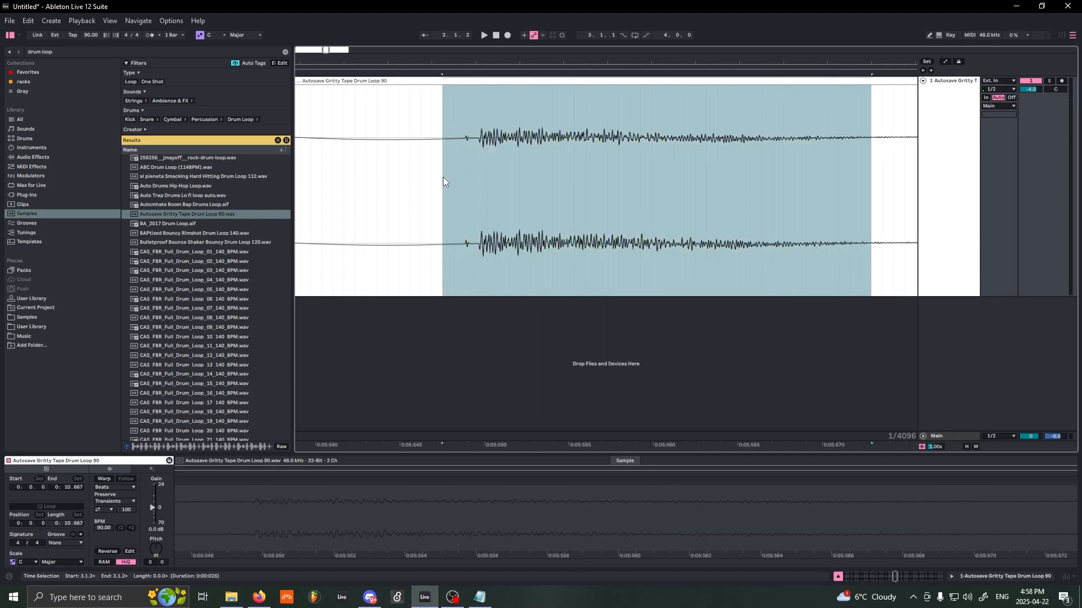
pyautogui.moveTo(325, 52); pyautogui.dragTo(325, 25)
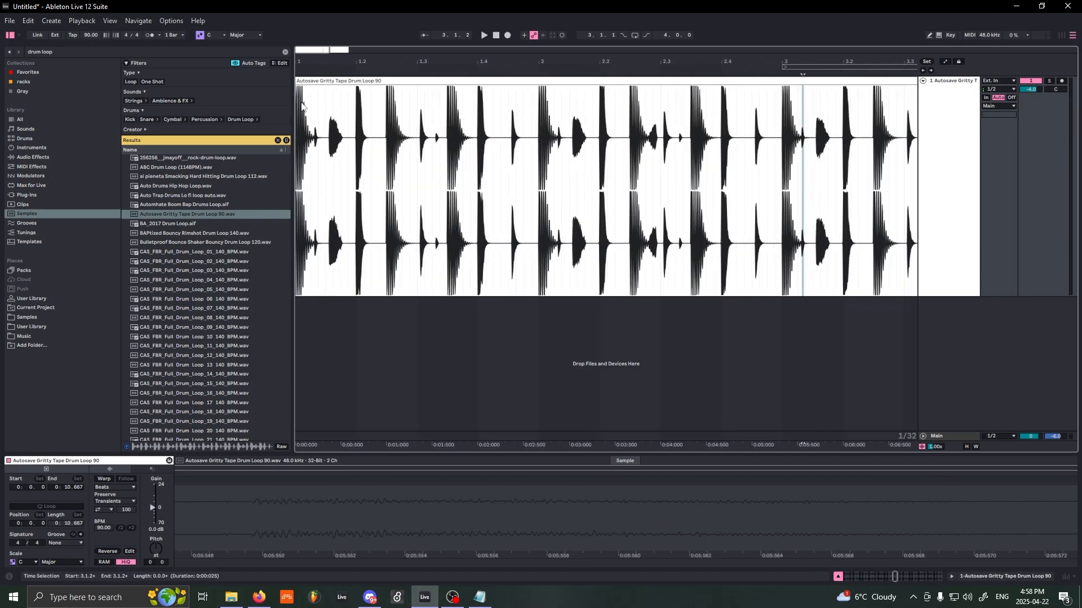
# Step: Examine the drum loop's opening hits, marking the stretch from the clip start to about 1.3.1 within the full waveform
pyautogui.keyDown('ctrl'); pyautogui.scroll(-3, 318, 110); pyautogui.keyUp('ctrl')
pyautogui.click(298, 138)
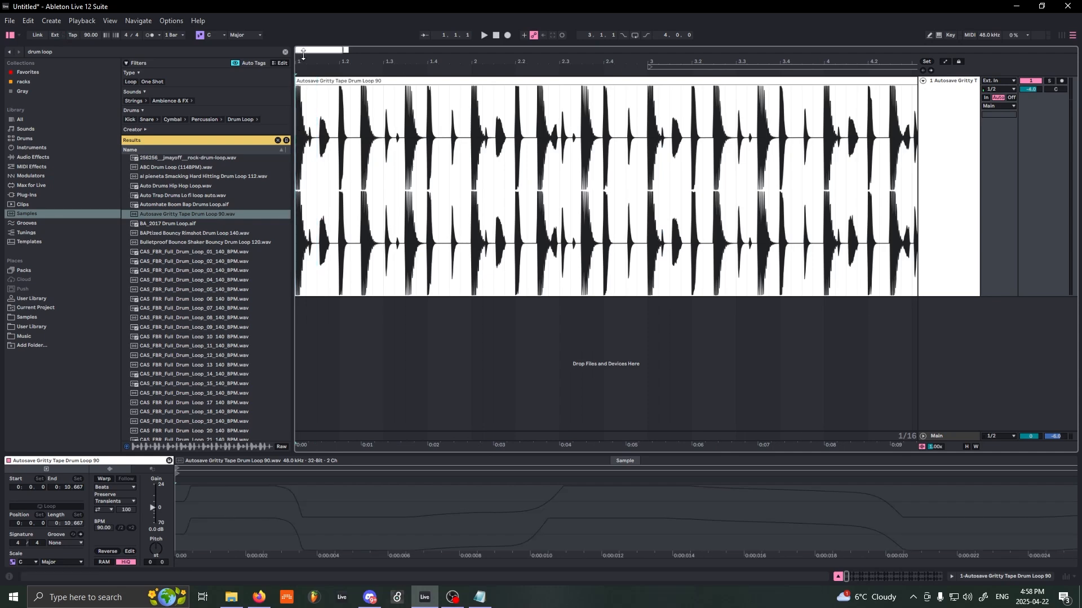
pyautogui.keyDown('ctrl'); pyautogui.scroll(-1, 299, 157); pyautogui.keyUp('ctrl')
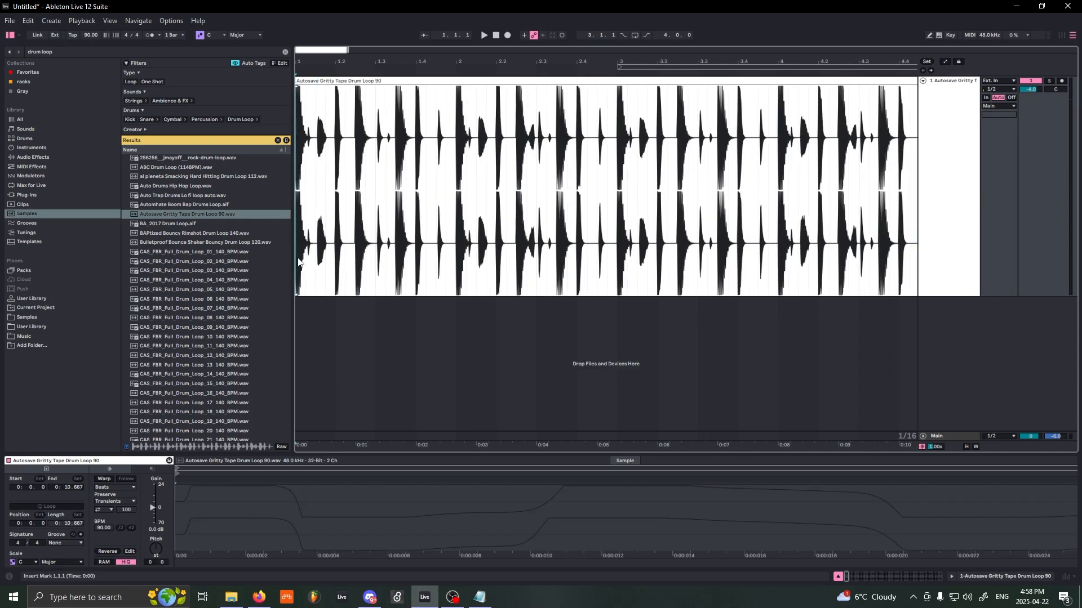
pyautogui.moveTo(298, 262); pyautogui.dragTo(366, 262)
pyautogui.click(369, 262)
pyautogui.keyDown('ctrl'); pyautogui.scroll(-1, 291, 127); pyautogui.keyUp('ctrl')
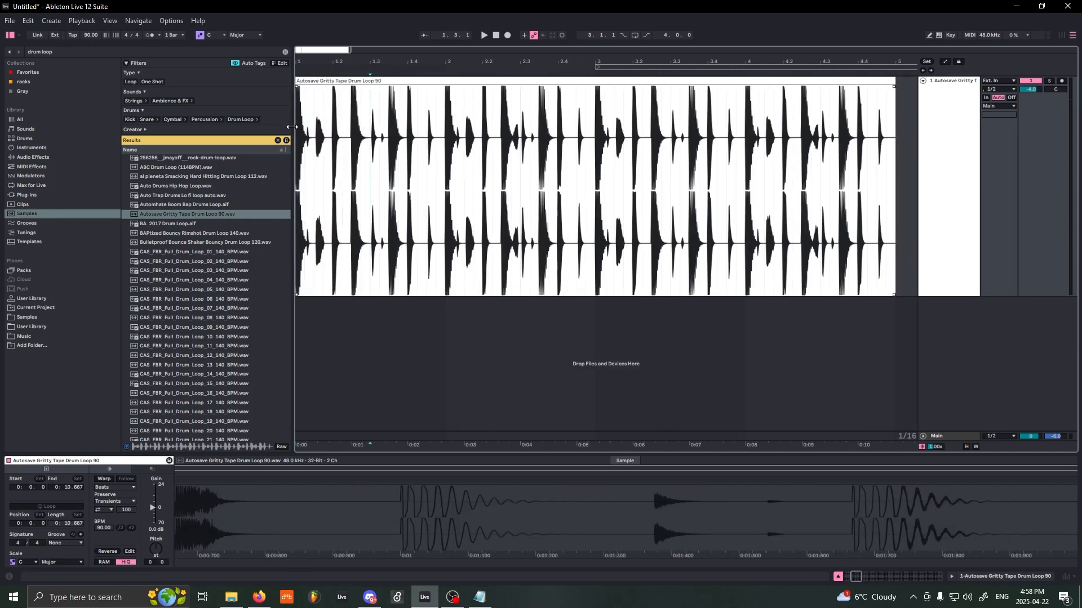
# Step: Search the samples for "harvard", add Harvard list 01.wav after the drum loop on the audio track, and raise its clip gain to 21.8 dB
pyautogui.click(297, 126)
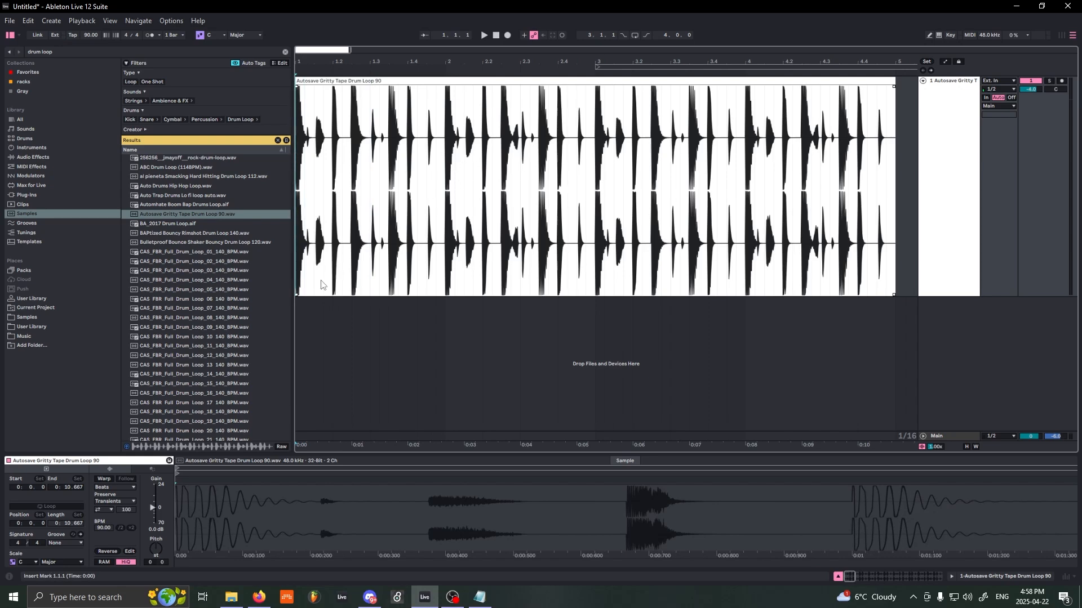
pyautogui.moveTo(329, 57); pyautogui.dragTo(329, 45)
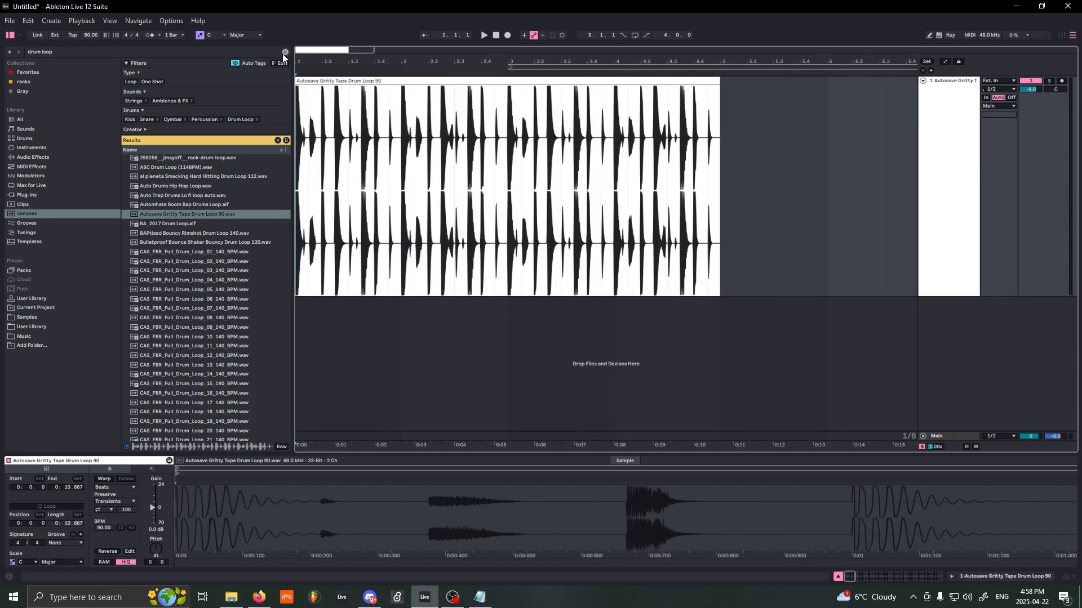
pyautogui.hotkey('ctrl', 'f')
pyautogui.write('harvard')
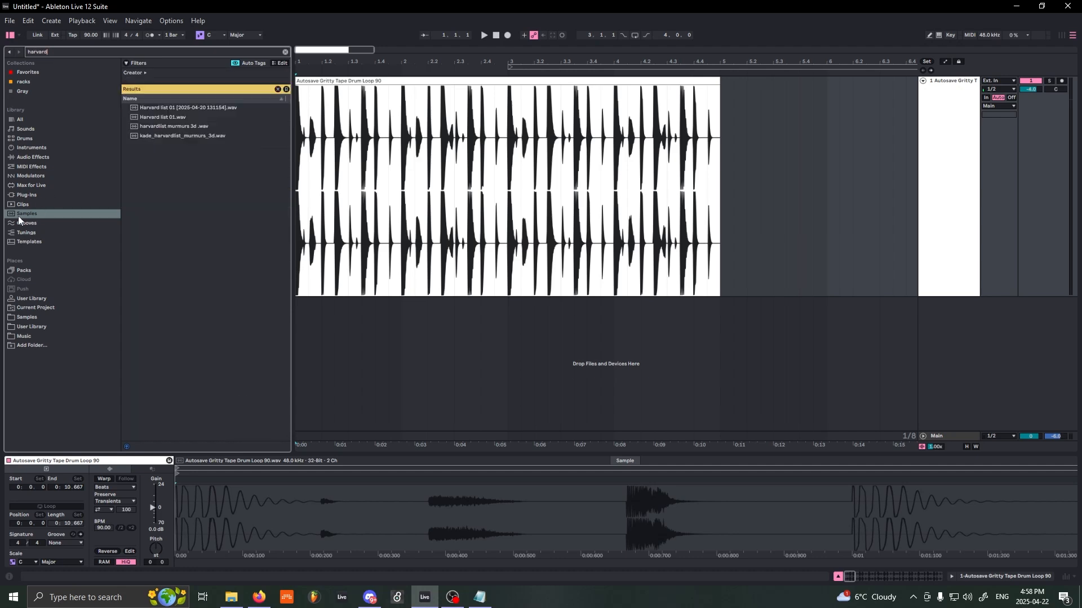
pyautogui.doubleClick(156, 118)
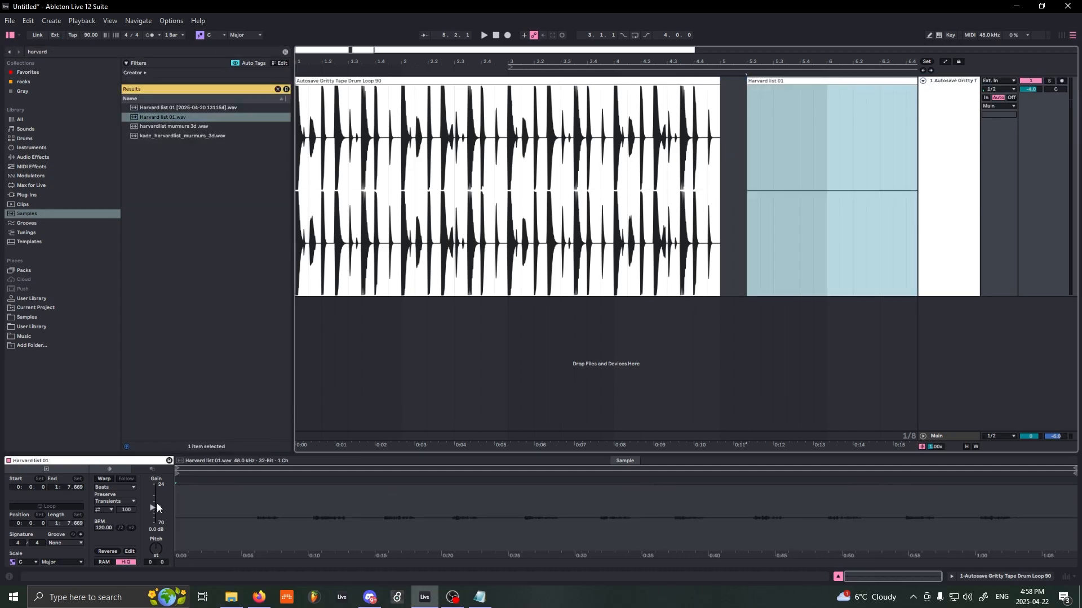
pyautogui.moveTo(152, 488); pyautogui.dragTo(153, 487)
pyautogui.moveTo(350, 59); pyautogui.dragTo(223, 40)
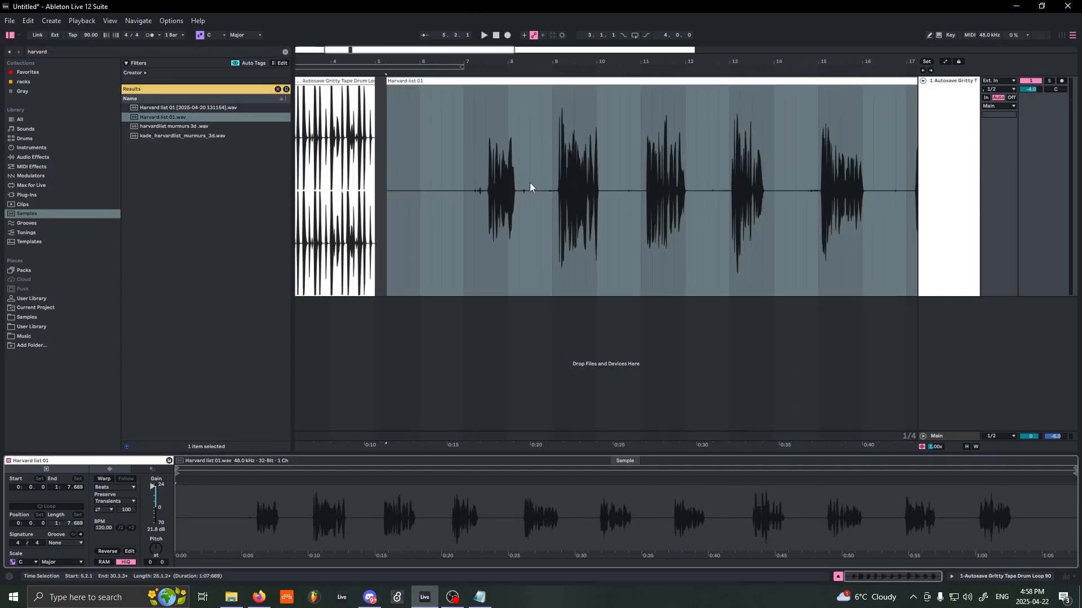
# Step: Compare the faint sound before the first spoken phrase, marking 7.2.1 to 7.3.1, with the whole drum loop marked from 1.1.1 to 5.1.1
pyautogui.moveTo(475, 197); pyautogui.dragTo(485, 196)
pyautogui.moveTo(413, 51); pyautogui.dragTo(380, 51)
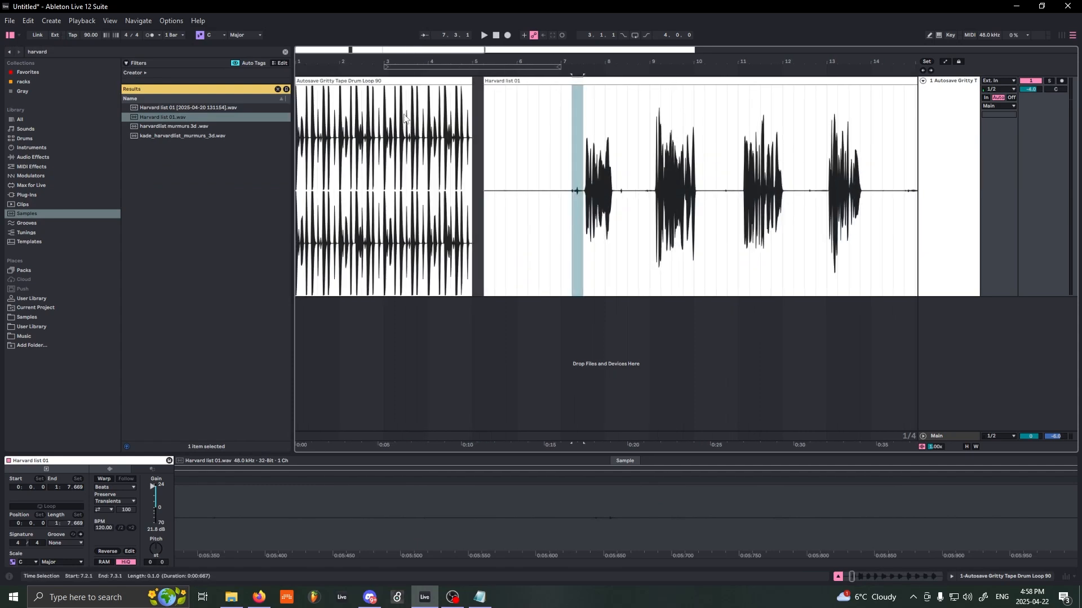
pyautogui.click(386, 151)
pyautogui.moveTo(470, 158); pyautogui.dragTo(296, 172)
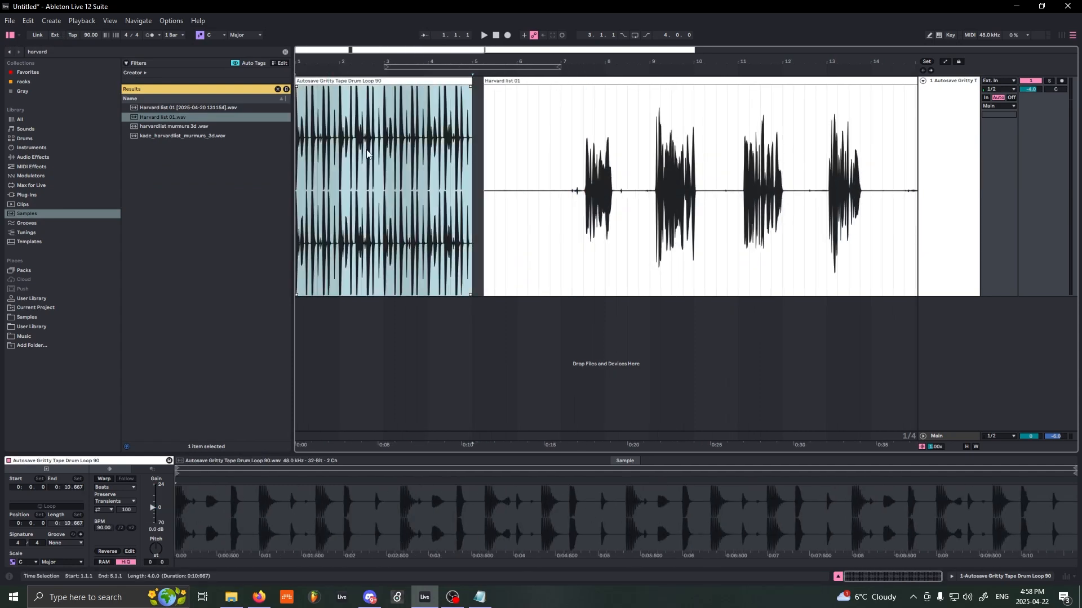
# Step: Clear both clips from the arrangement and replace the audio track with a new MIDI track
pyautogui.click(438, 250)
pyautogui.click(561, 149)
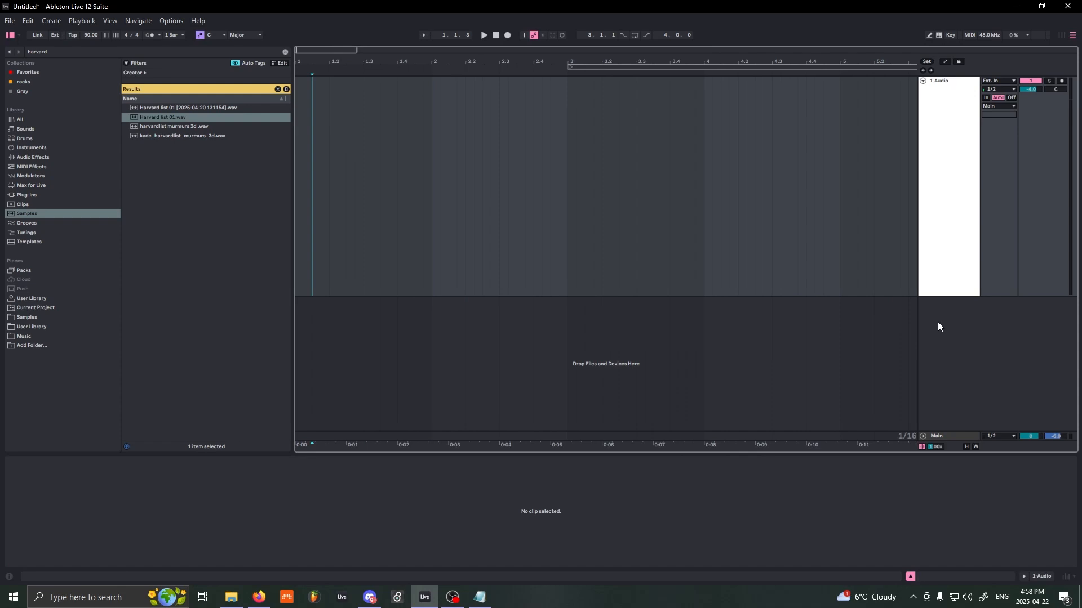
pyautogui.rightClick(938, 323)
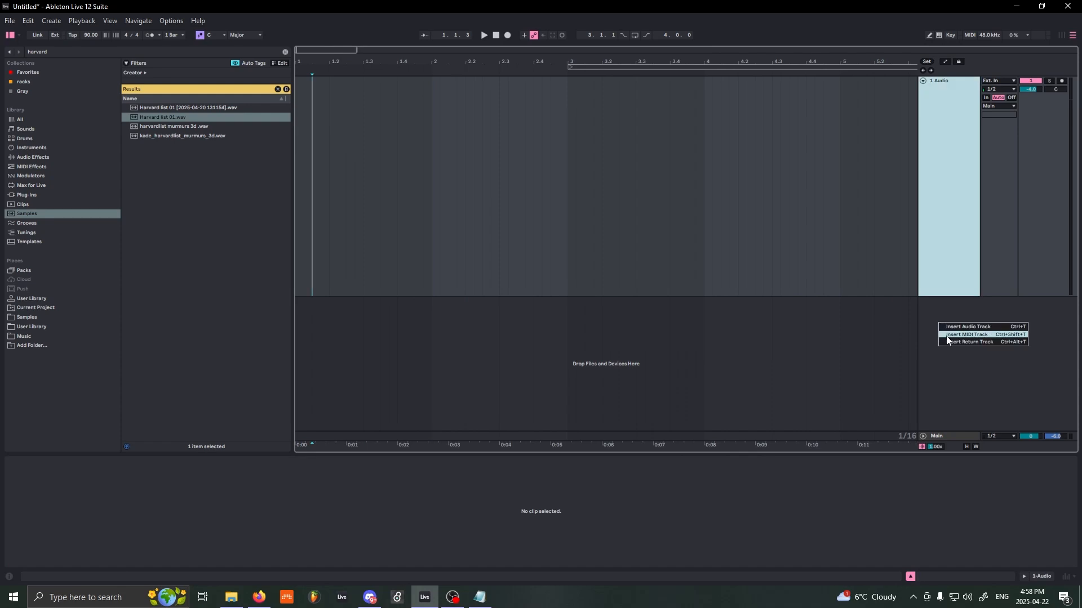
pyautogui.click(947, 336)
# Step: Clear the browser search and load the Operator instrument onto the MIDI track
pyautogui.click(78, 158)
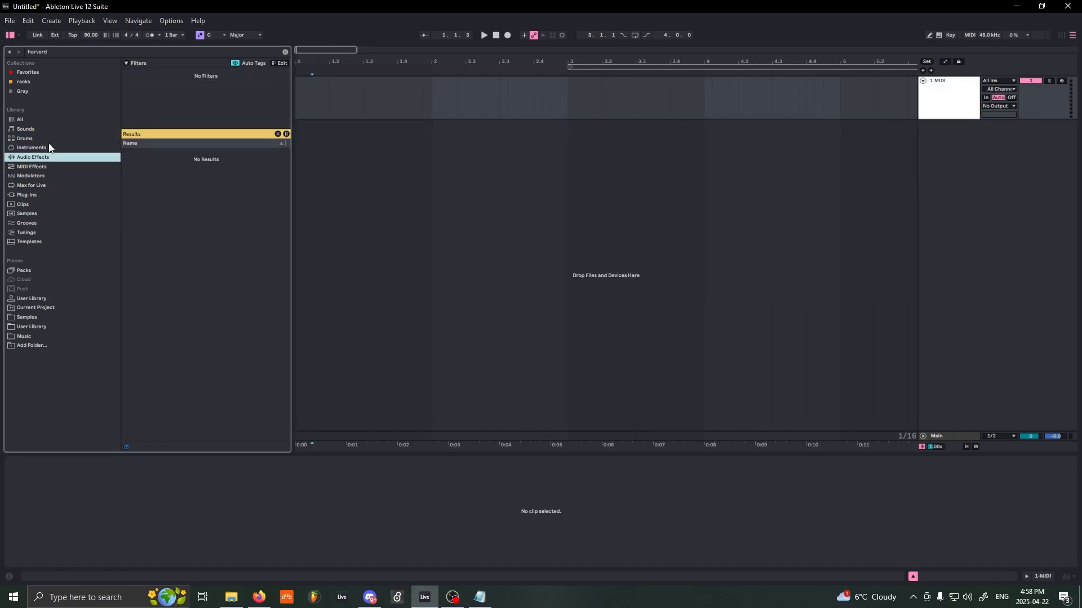
pyautogui.click(285, 51)
pyautogui.click(51, 148)
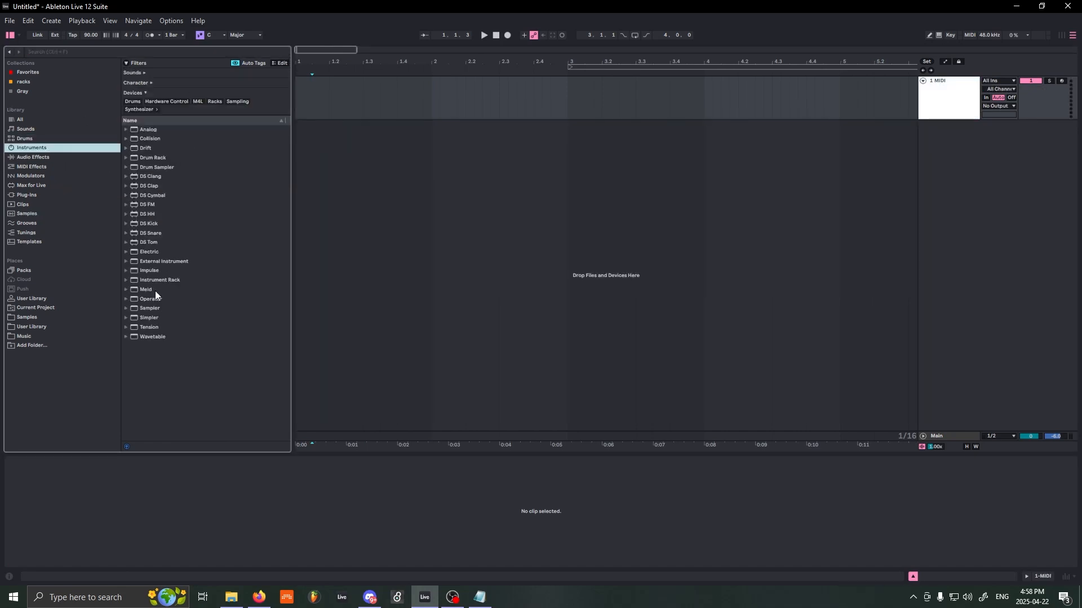
pyautogui.doubleClick(150, 298)
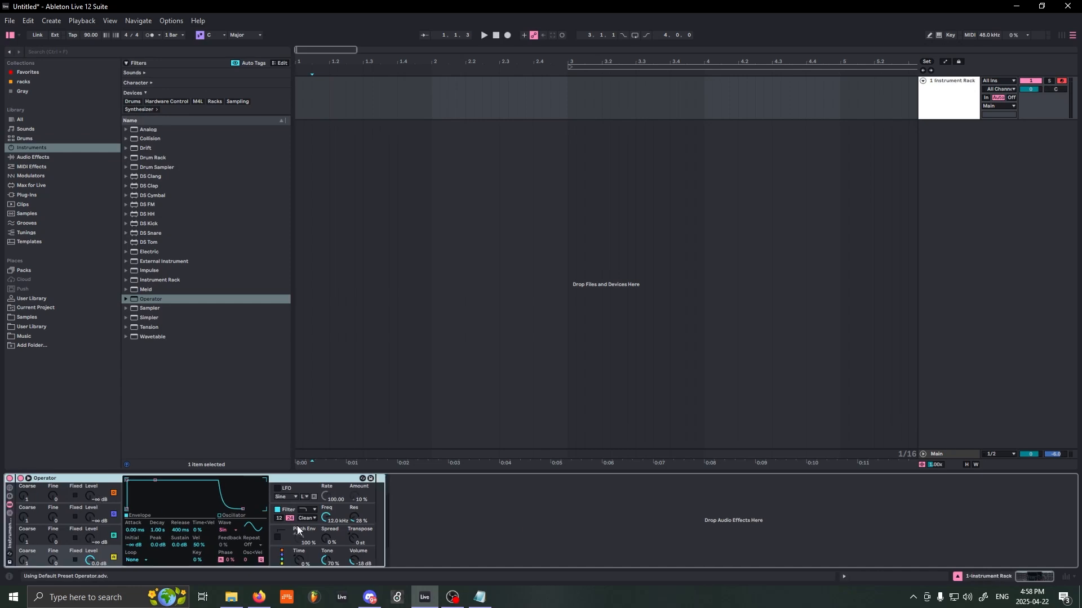
# Step: Record a long F2 note at the start of the instrument track and play it back with the track volume lowered
pyautogui.moveTo(243, 510); pyautogui.dragTo(236, 509)
pyautogui.click(13, 537)
pyautogui.click(972, 98)
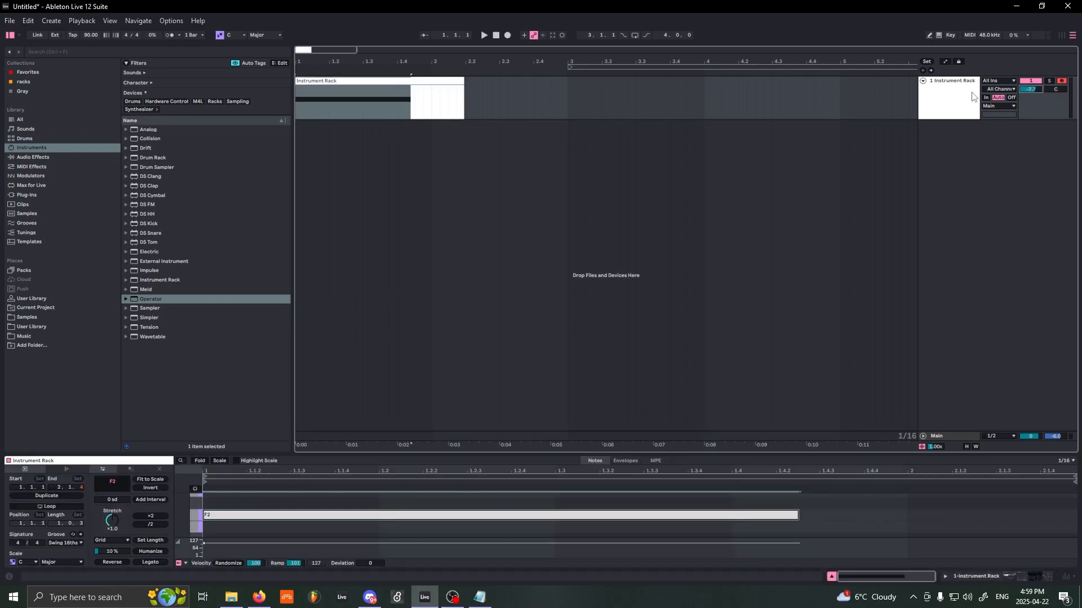
pyautogui.moveTo(1030, 89); pyautogui.dragTo(1030, 101)
pyautogui.press('space')
pyautogui.moveTo(310, 63); pyautogui.dragTo(310, 93)
pyautogui.click(299, 122)
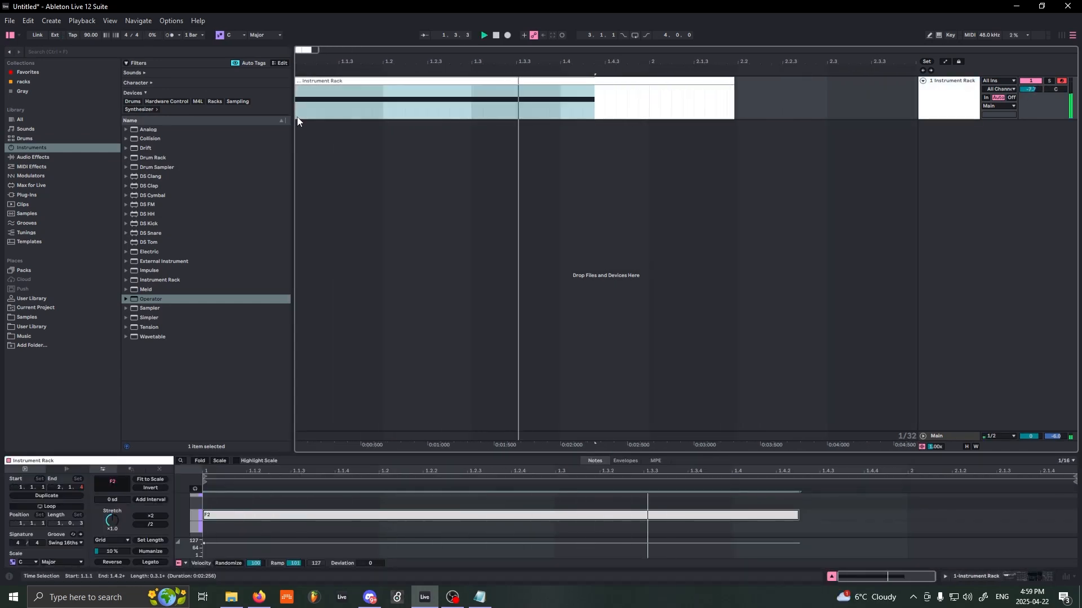
pyautogui.press('space')
# Step: Enlarge the instrument track and insert an audio track below it with its input set to Resampling
pyautogui.moveTo(958, 119); pyautogui.dragTo(1007, 188)
pyautogui.rightClick(995, 201)
pyautogui.click(1007, 205)
pyautogui.click(1002, 192)
pyautogui.click(999, 216)
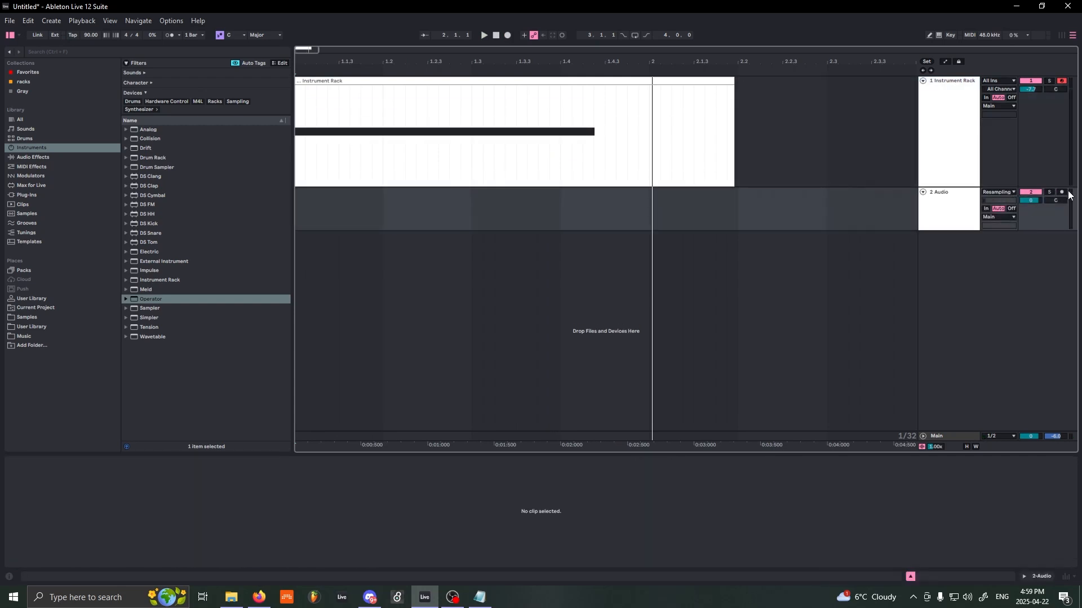
# Step: Record the instrument's long note onto the armed resampling audio track
pyautogui.click(504, 36)
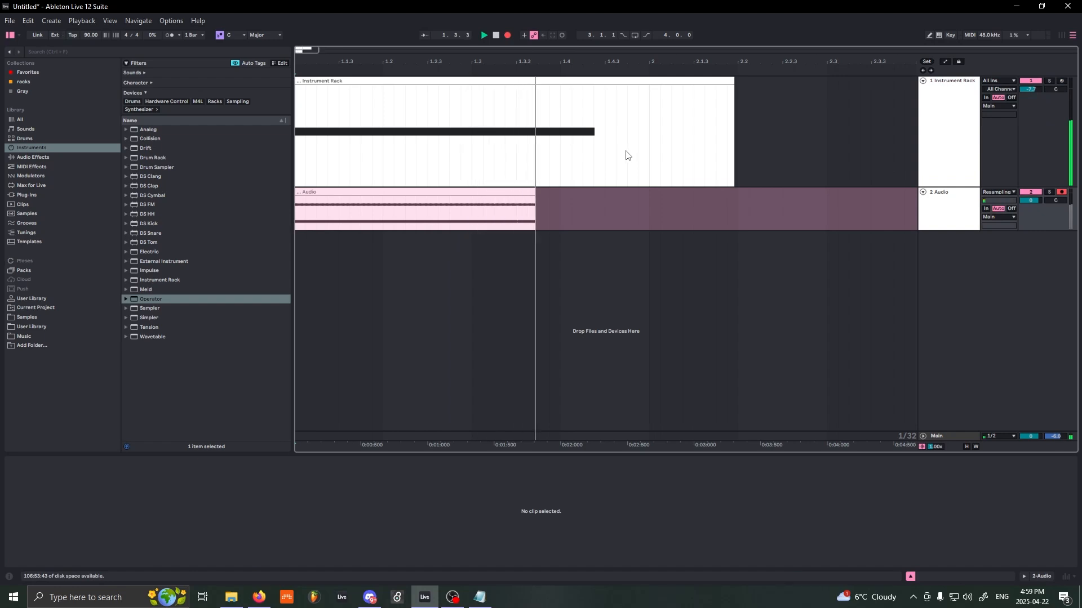
pyautogui.press('space')
pyautogui.scroll(-2, 335, 191)
# Step: Move the recorded audio clip to about 3.1.3, enlarge its track, and turn off the clip's warping
pyautogui.moveTo(335, 192); pyautogui.dragTo(511, 191)
pyautogui.moveTo(330, 50); pyautogui.dragTo(330, 113)
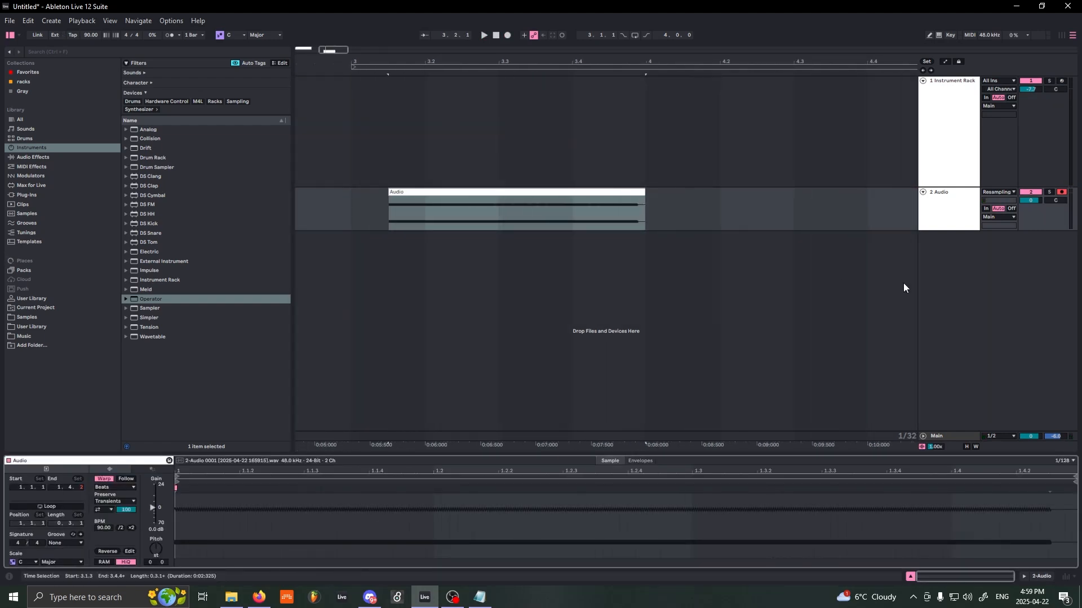
pyautogui.click(938, 229)
pyautogui.moveTo(939, 229); pyautogui.dragTo(939, 407)
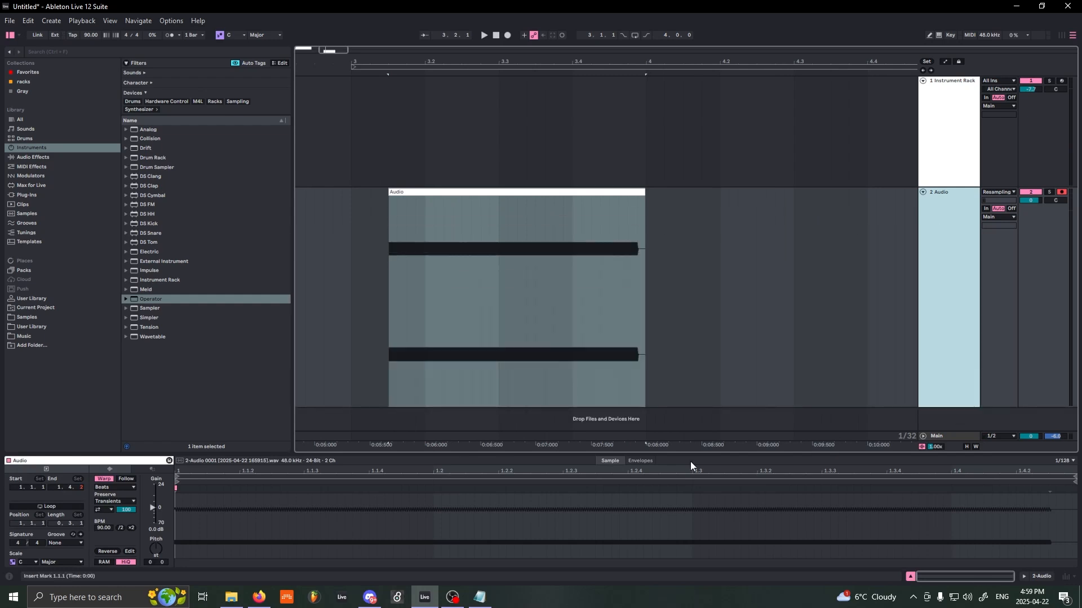
pyautogui.click(507, 229)
pyautogui.click(100, 480)
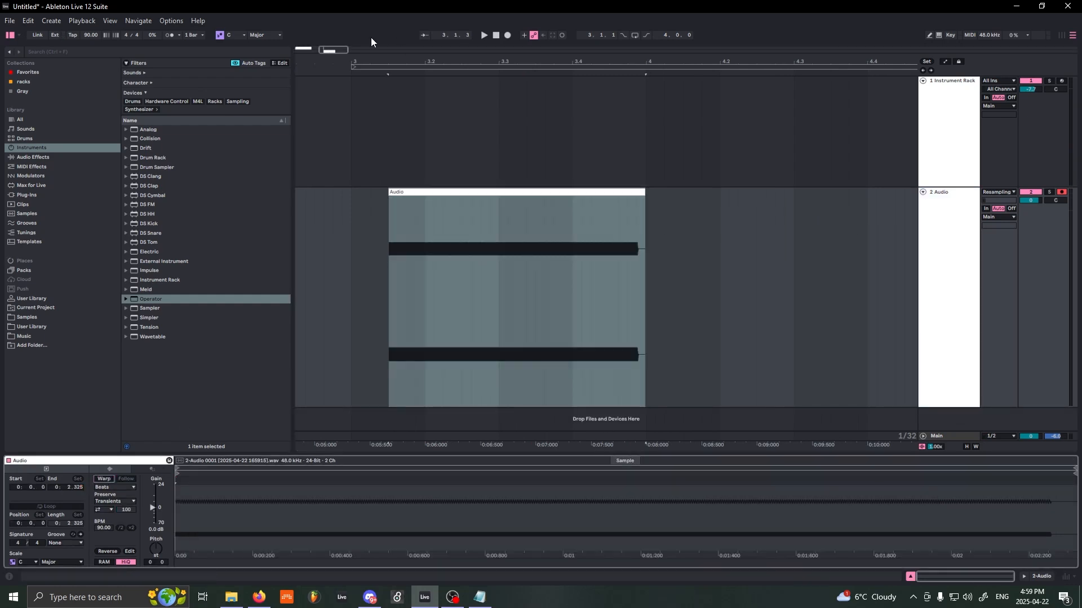
# Step: Examine the upper and lower channel waveforms of the recorded clip at close zoom, marking out a stretch of each
pyautogui.press('z')
pyautogui.moveTo(429, 266); pyautogui.dragTo(742, 272)
pyautogui.click(740, 272)
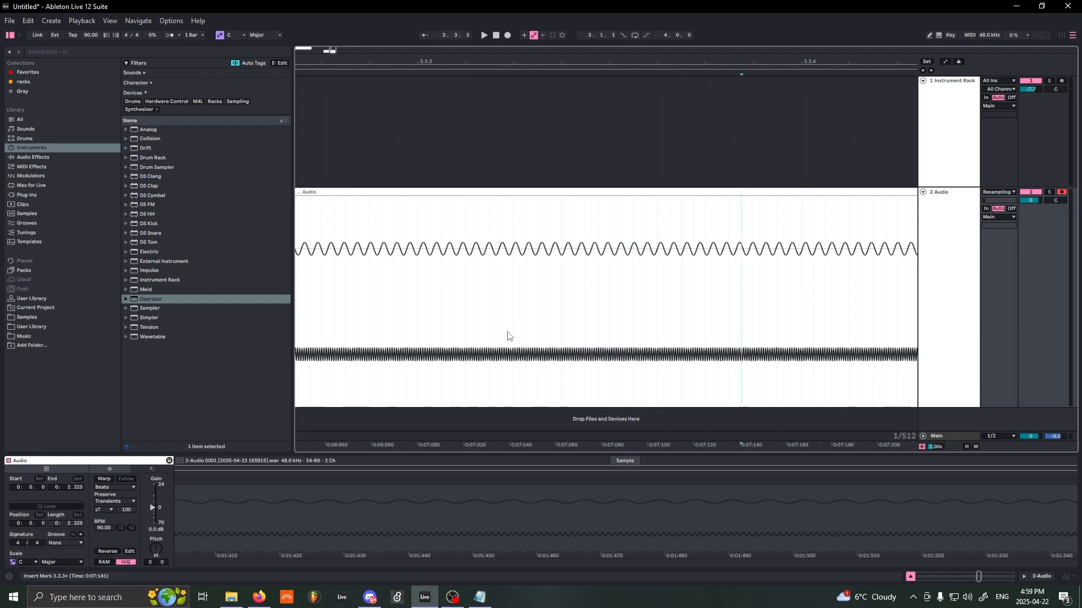
pyautogui.moveTo(431, 361); pyautogui.dragTo(655, 389)
pyautogui.click(654, 391)
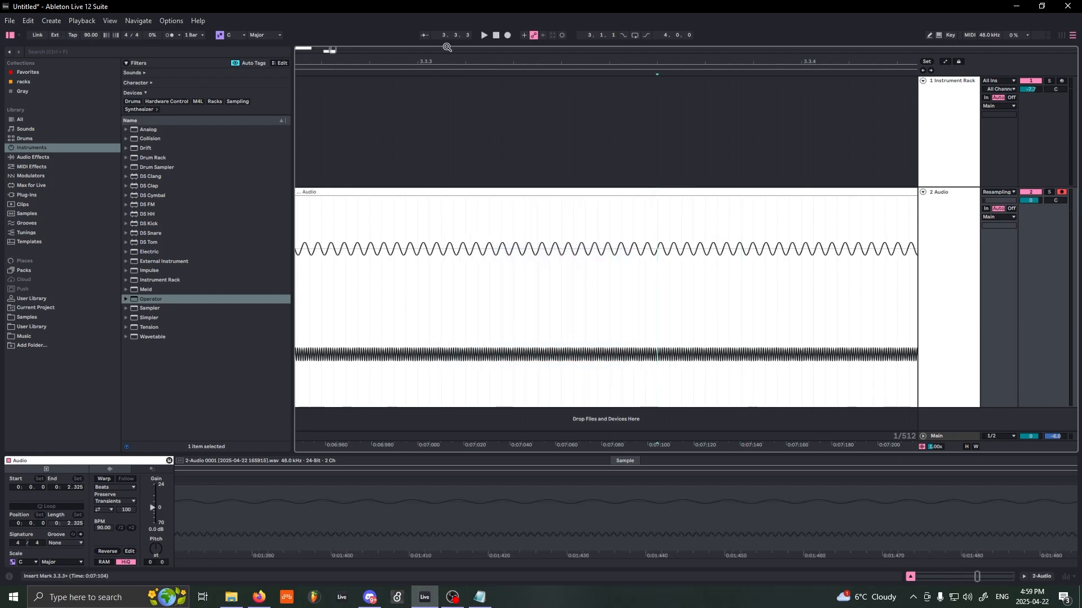
pyautogui.moveTo(332, 50)
pyautogui.mouseDown()
pyautogui.moveTo(333, 23)
pyautogui.moveTo(331, 51)
pyautogui.mouseUp()
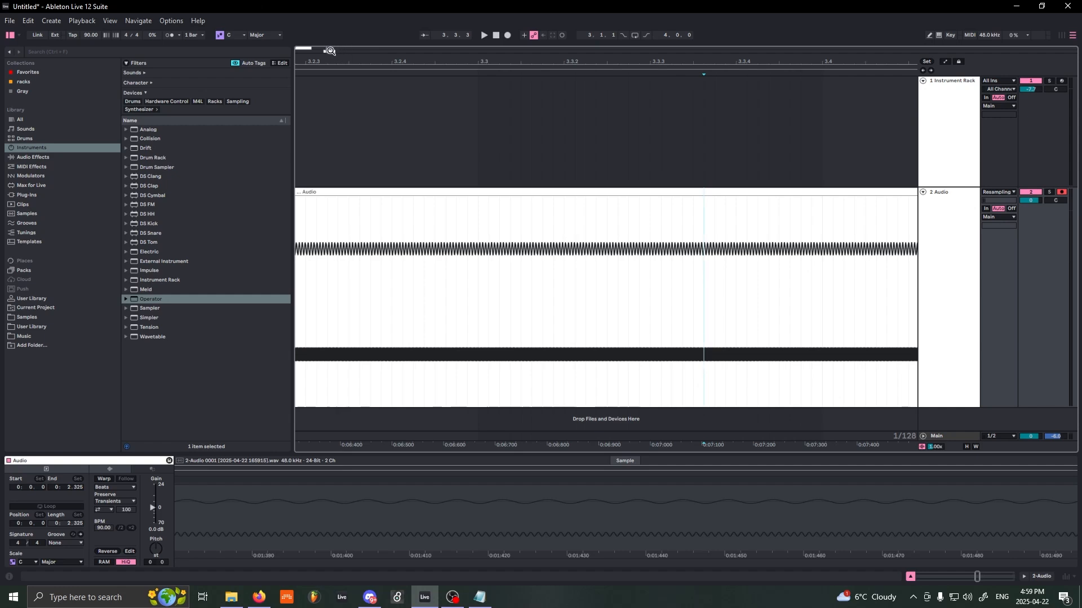
pyautogui.moveTo(331, 51); pyautogui.dragTo(332, 51)
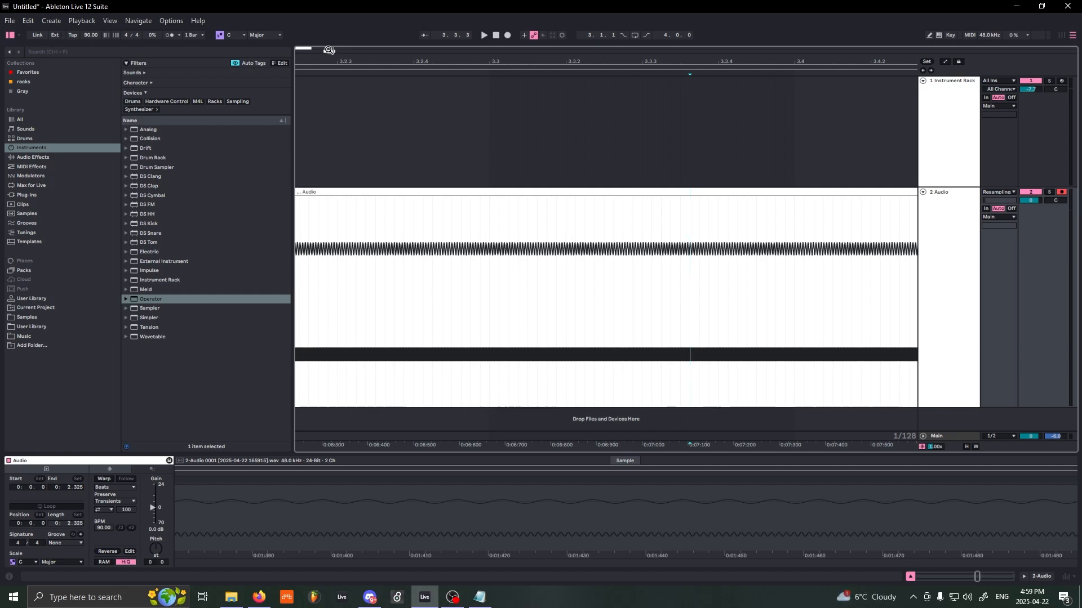
# Step: Delete the recorded clip from the resampling audio track
pyautogui.moveTo(329, 50); pyautogui.dragTo(330, 12)
pyautogui.moveTo(642, 230); pyautogui.dragTo(419, 249)
pyautogui.press('Delete')
# Step: Fold the resampling audio track and insert another audio track beneath it
pyautogui.click(1024, 210)
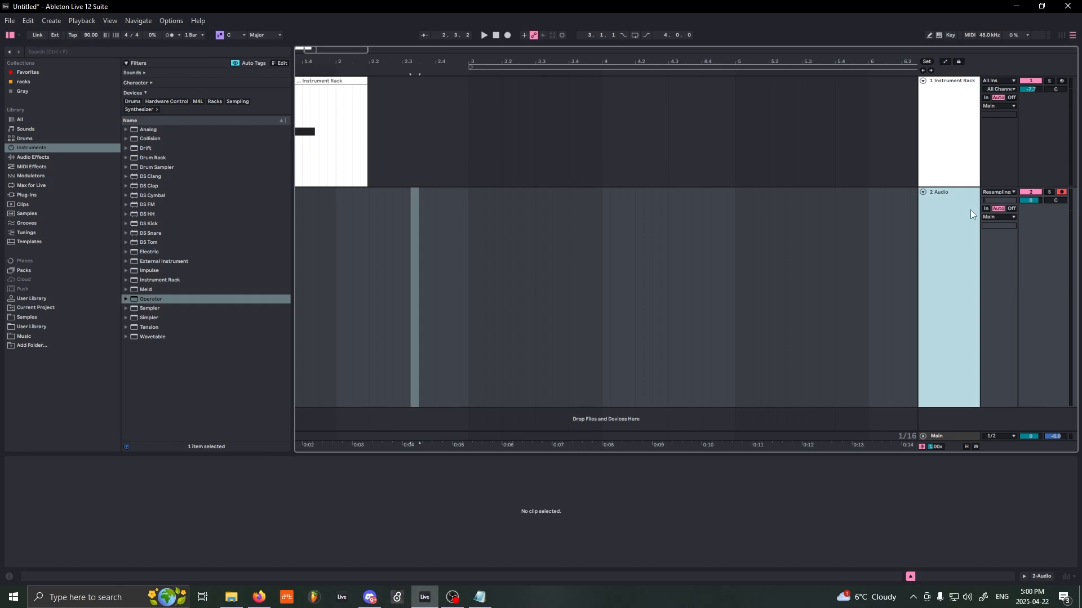
pyautogui.click(923, 192)
pyautogui.rightClick(961, 246)
pyautogui.click(964, 251)
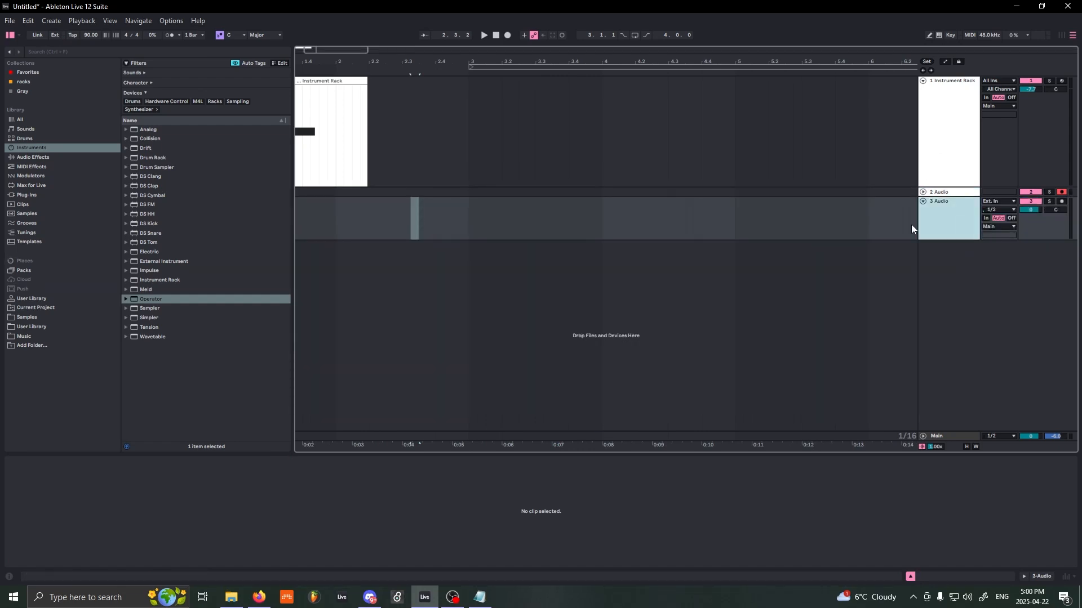
# Step: Search the samples for "drum loop", place ABC Drum Loop (114BPM).wav at bar 3 of the new audio track, and turn off its warping
pyautogui.click(469, 225)
pyautogui.click(43, 214)
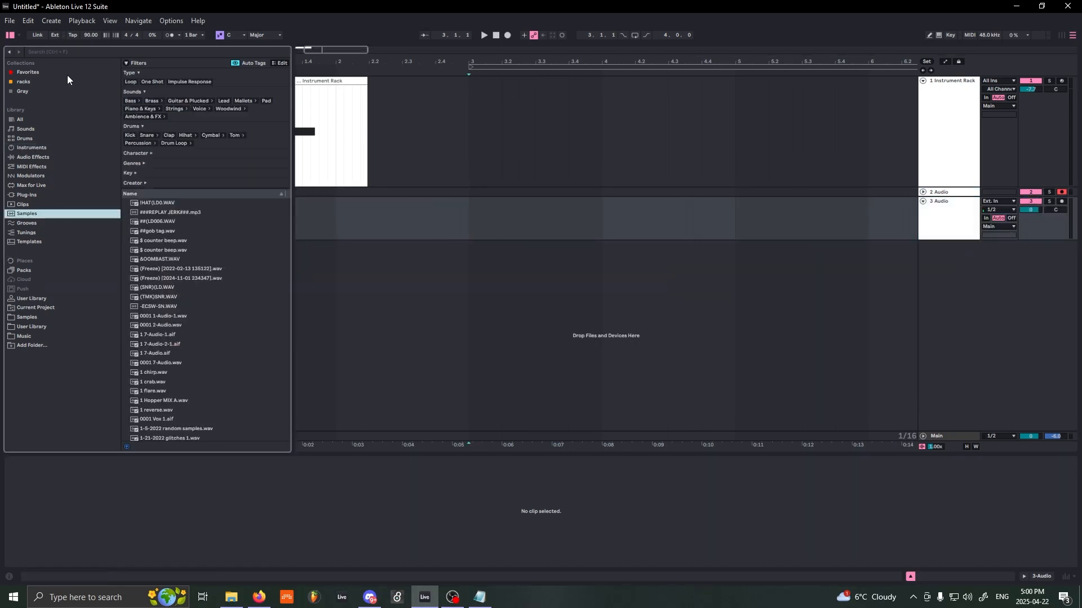
pyautogui.click(64, 52)
pyautogui.write('drum loop')
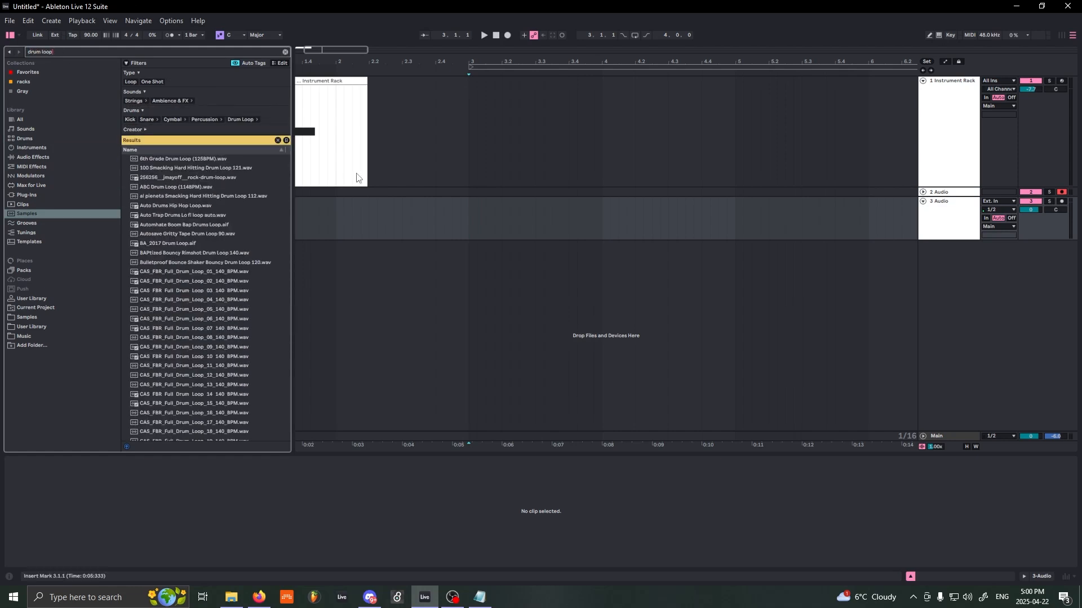
pyautogui.moveTo(182, 189); pyautogui.dragTo(474, 212)
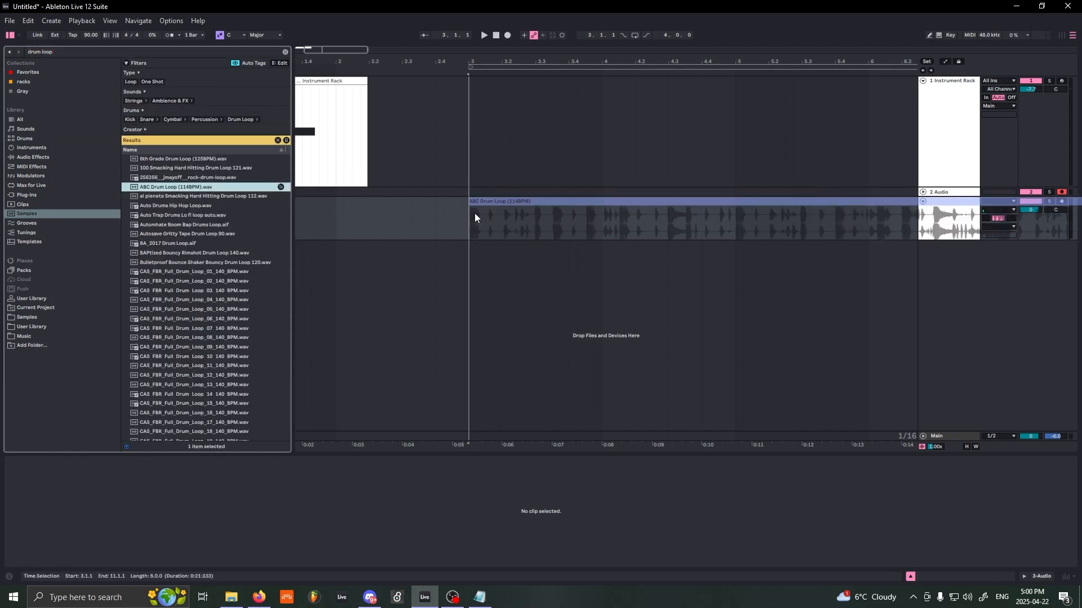
pyautogui.click(102, 480)
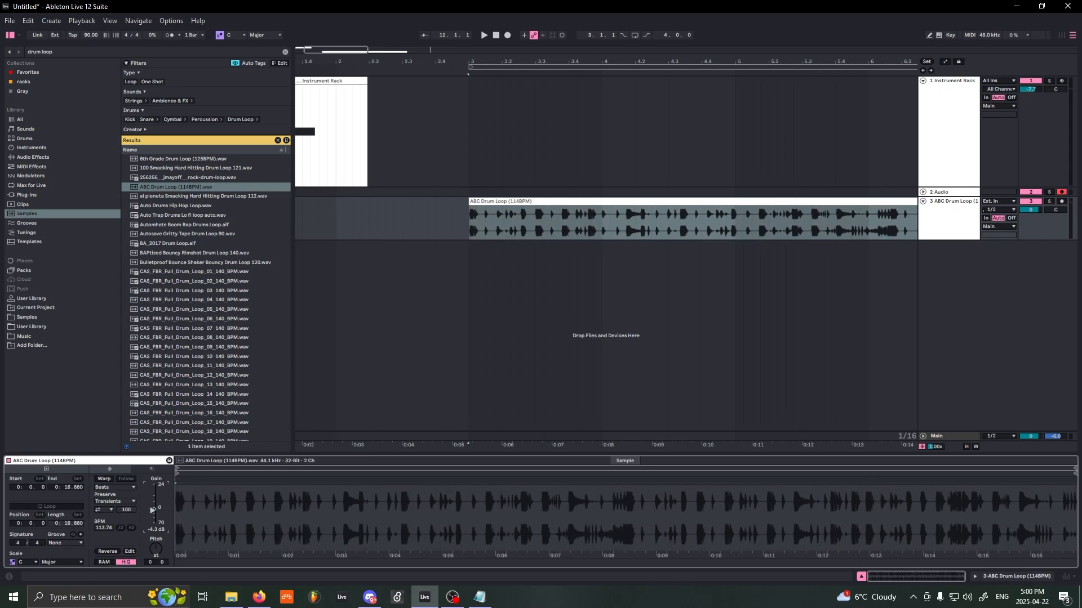
# Step: Play the ABC drum loop from bar 3 while lowering its track volume, and enlarge the track
pyautogui.click(458, 229)
pyautogui.click(470, 224)
pyautogui.press('space')
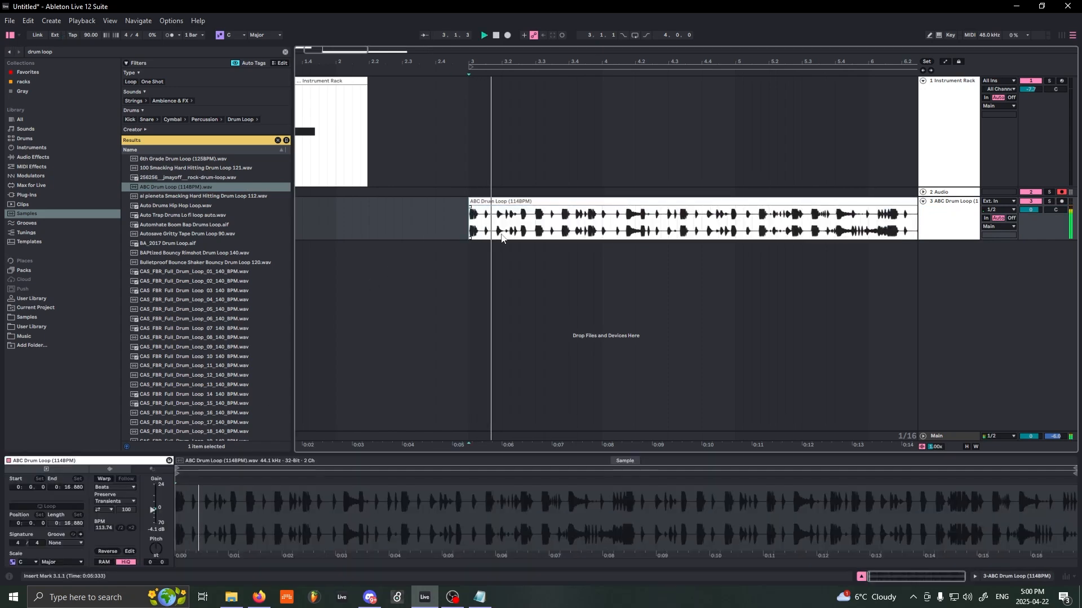
pyautogui.moveTo(1039, 209)
pyautogui.mouseDown()
pyautogui.moveTo(1040, 226)
pyautogui.moveTo(1039, 209)
pyautogui.mouseUp()
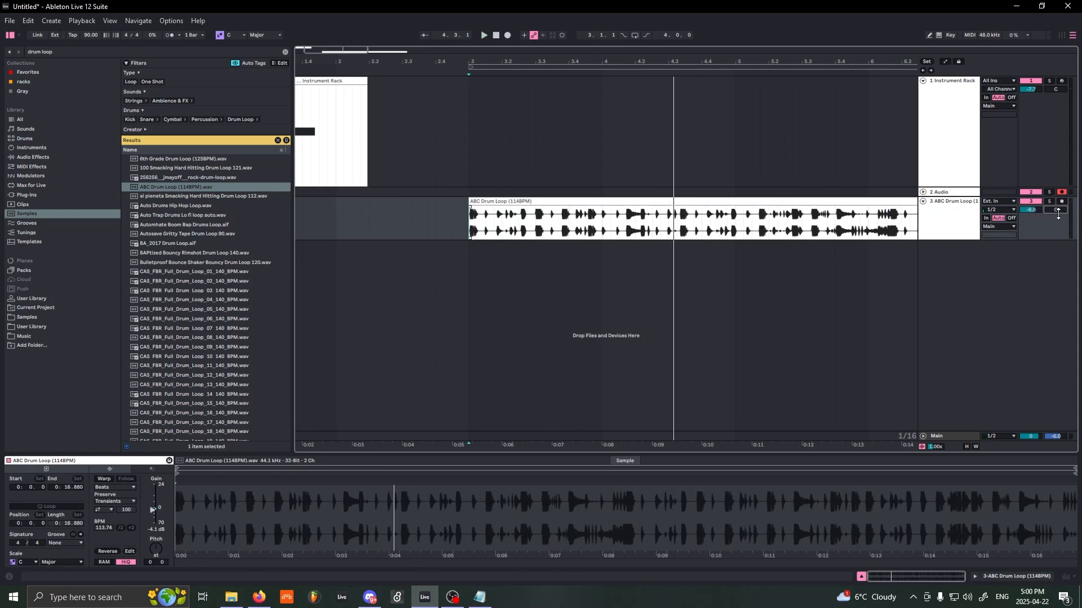
pyautogui.moveTo(943, 240); pyautogui.dragTo(943, 400)
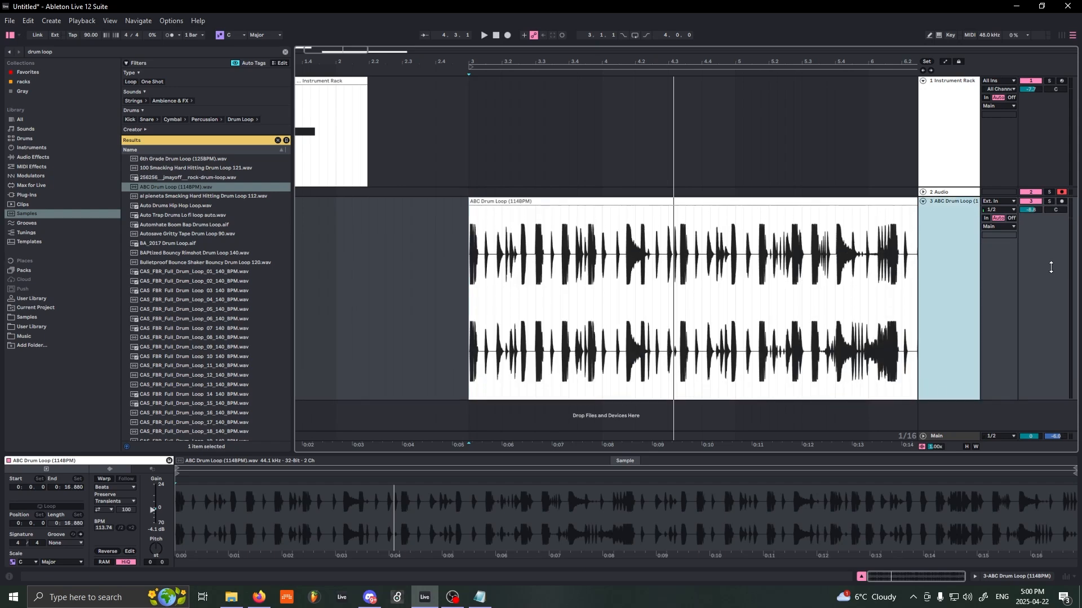
# Step: Pan the ABC drum loop track to 50L while playing the loop, and replay it from bar 3
pyautogui.click(1057, 209)
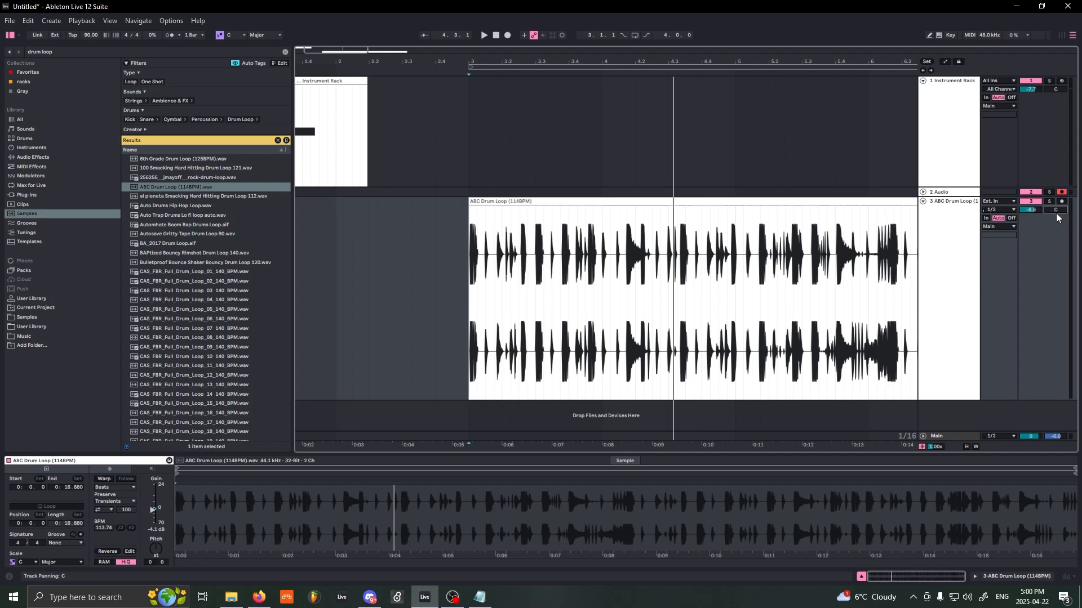
pyautogui.press('space')
pyautogui.moveTo(1057, 210); pyautogui.dragTo(1057, 242)
pyautogui.press('space')
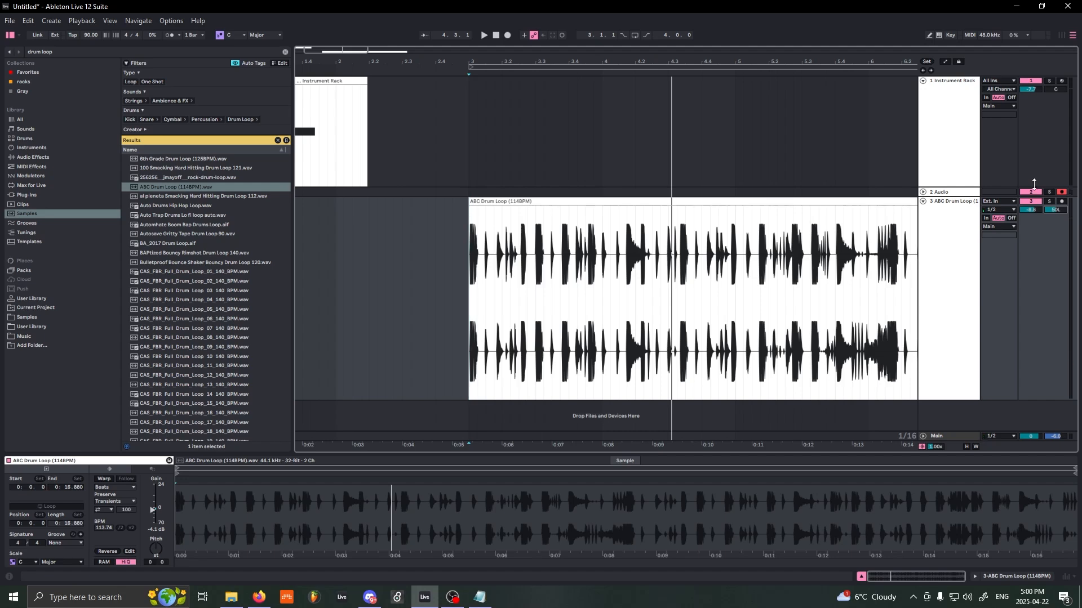
pyautogui.press('space')
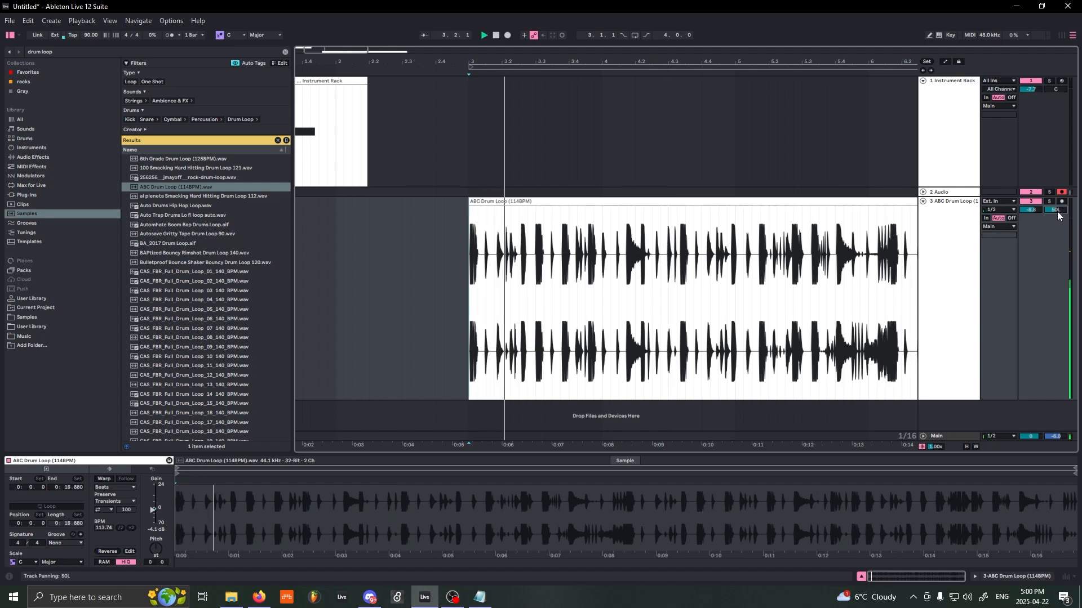
# Step: Pan the ABC drum loop track to 50R during playback, and reset its panning to centre
pyautogui.moveTo(1055, 210); pyautogui.dragTo(1055, 153)
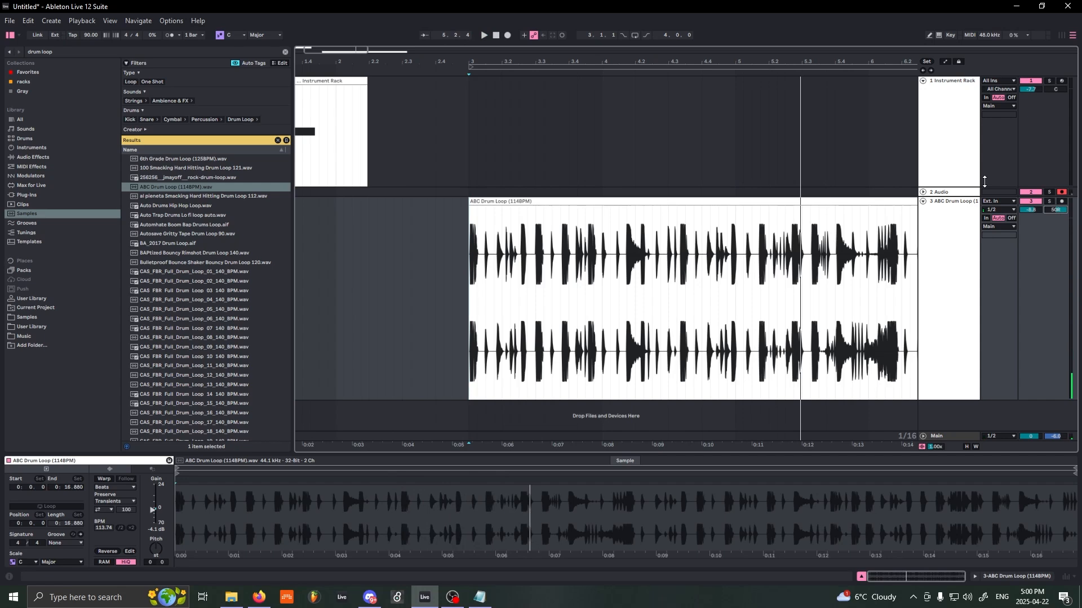
pyautogui.doubleClick(1056, 210)
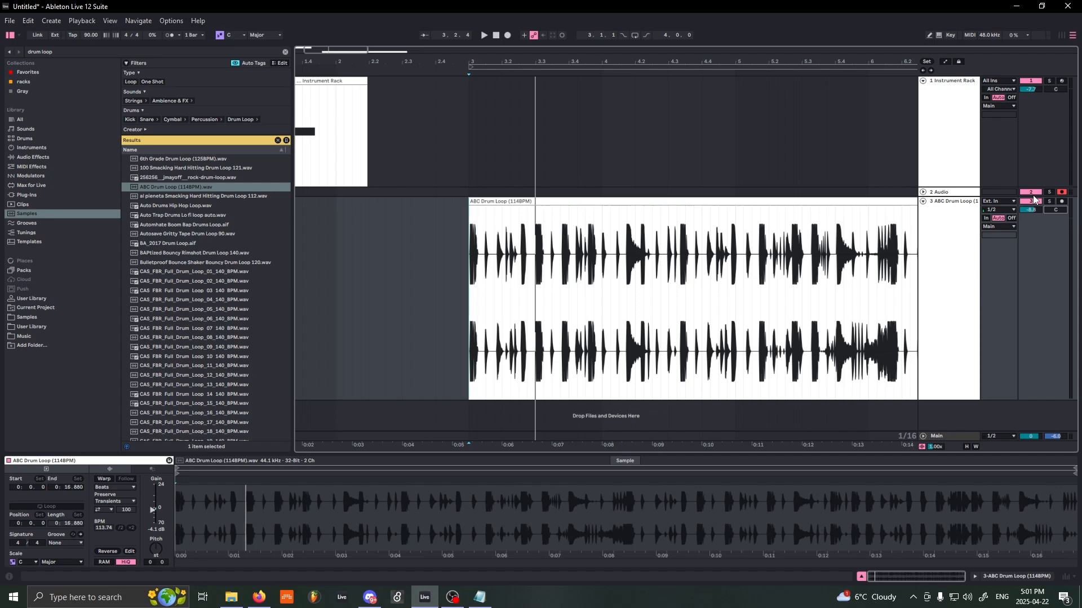
# Step: Play the ABC drum loop while panning its track from centre to 50L, and replay it while sweeping the pan towards the right
pyautogui.press('space')
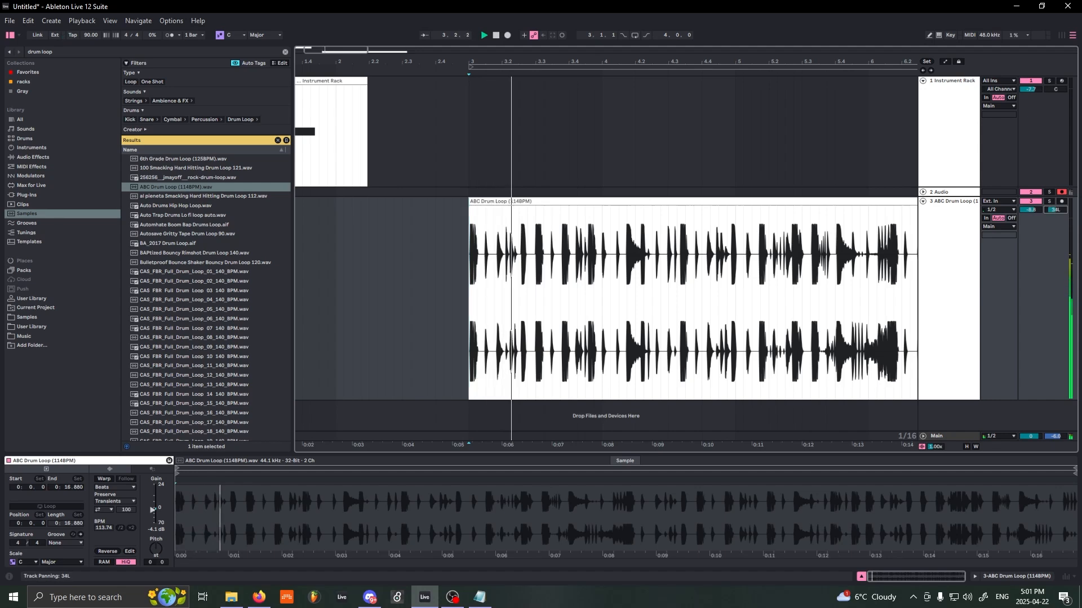
pyautogui.moveTo(1057, 212); pyautogui.dragTo(1057, 248)
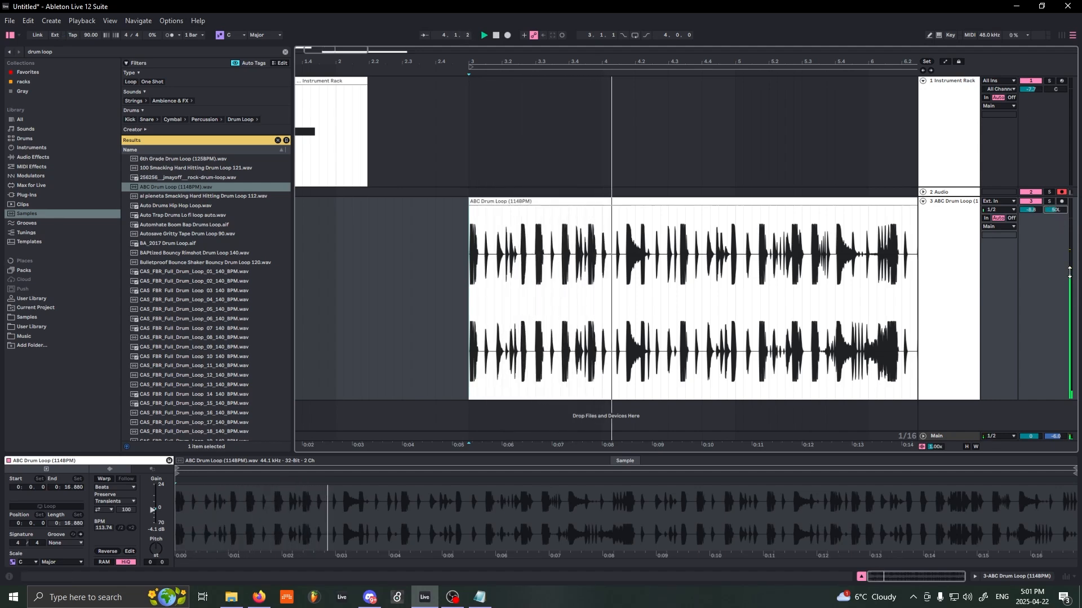
pyautogui.press('space')
pyautogui.press('space')
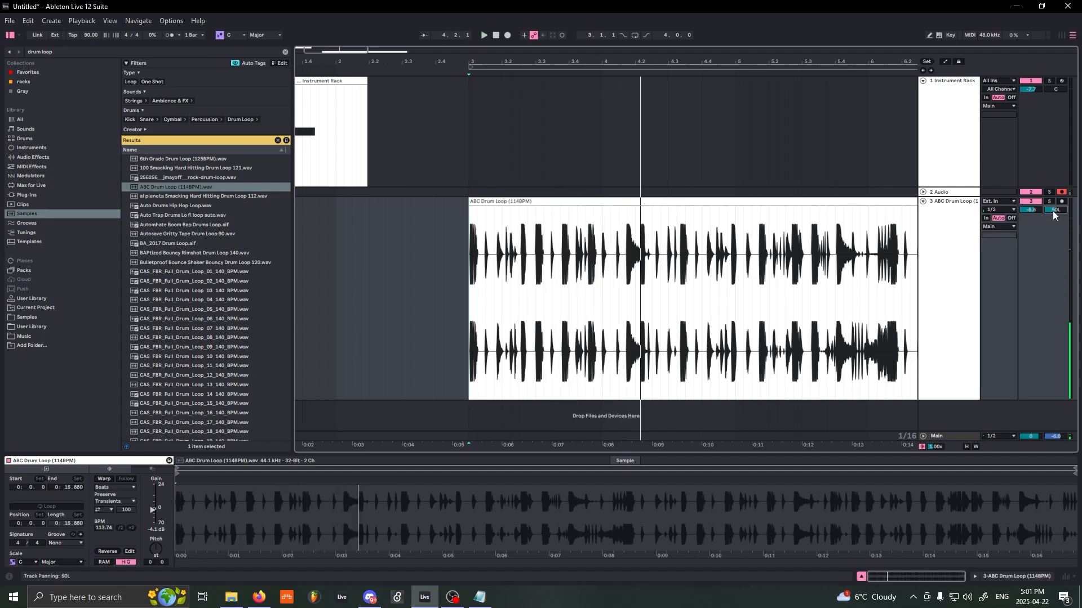
pyautogui.press('space')
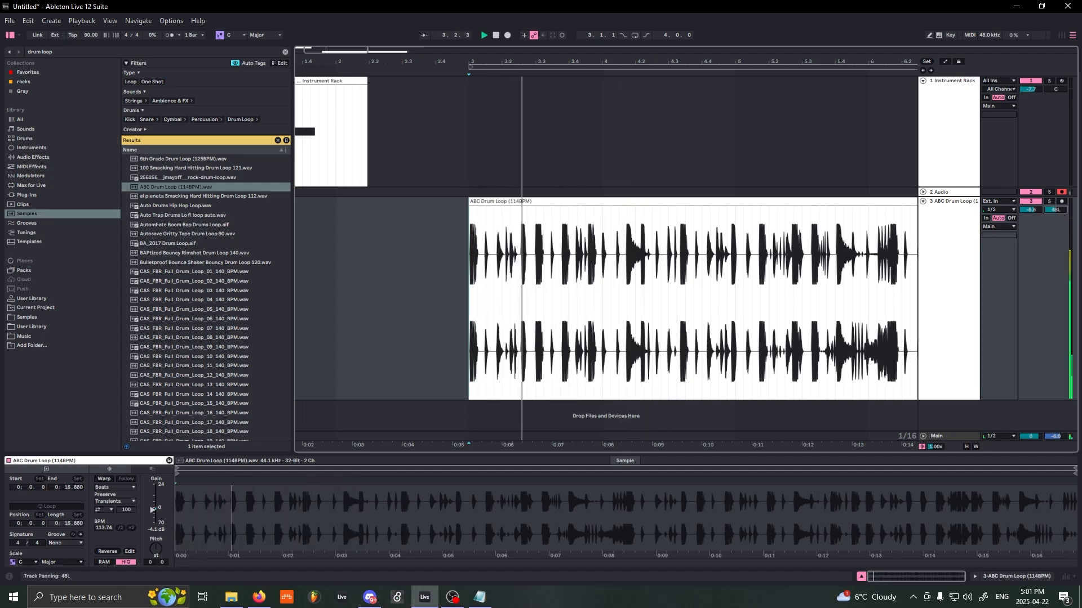
pyautogui.moveTo(1055, 210); pyautogui.dragTo(1055, 150)
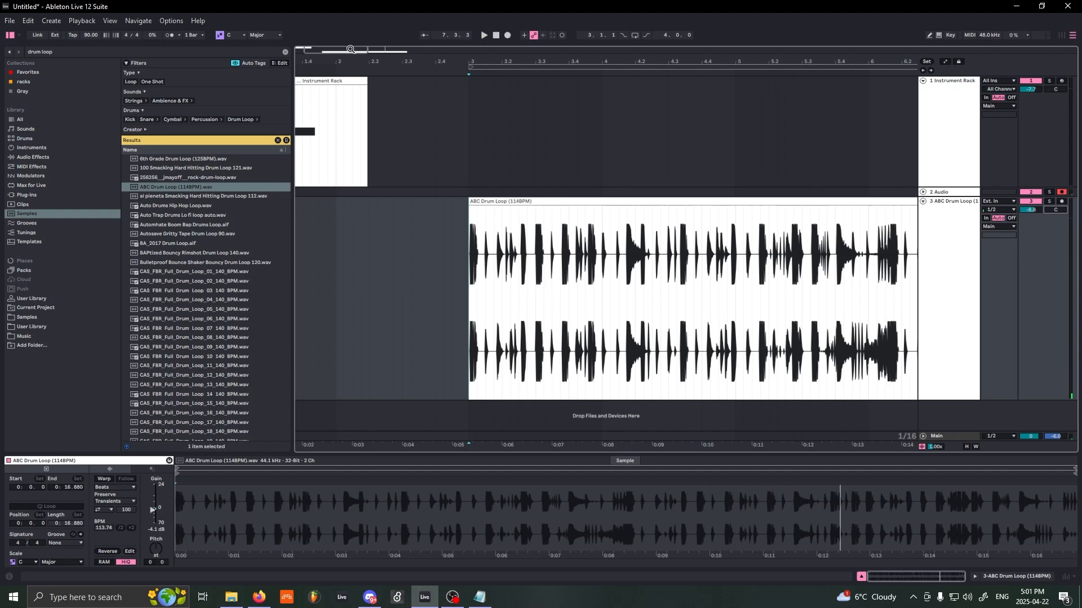
# Step: Hide the clip detail view and narrow the browser to give the arrangement more room
pyautogui.moveTo(351, 50); pyautogui.dragTo(377, 45)
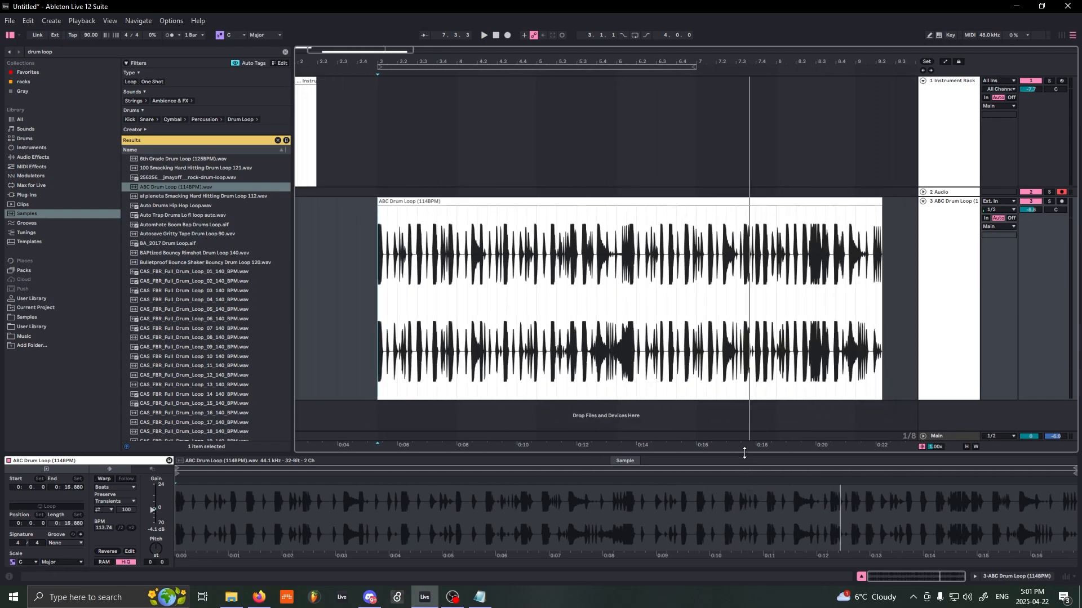
pyautogui.click(861, 576)
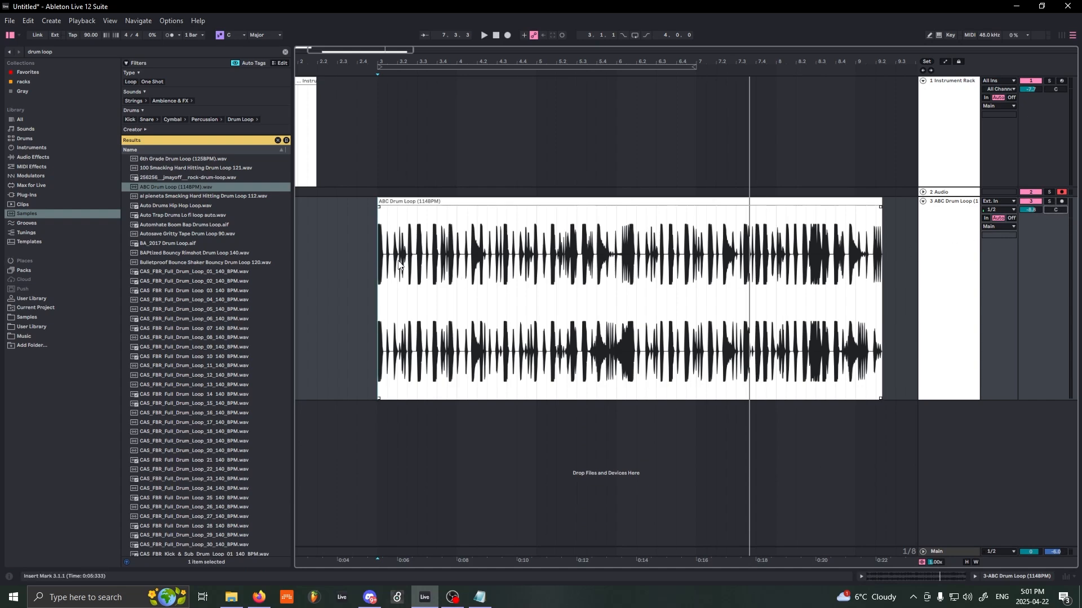
pyautogui.click(375, 256)
pyautogui.moveTo(352, 50); pyautogui.dragTo(349, 53)
pyautogui.moveTo(293, 179); pyautogui.dragTo(251, 181)
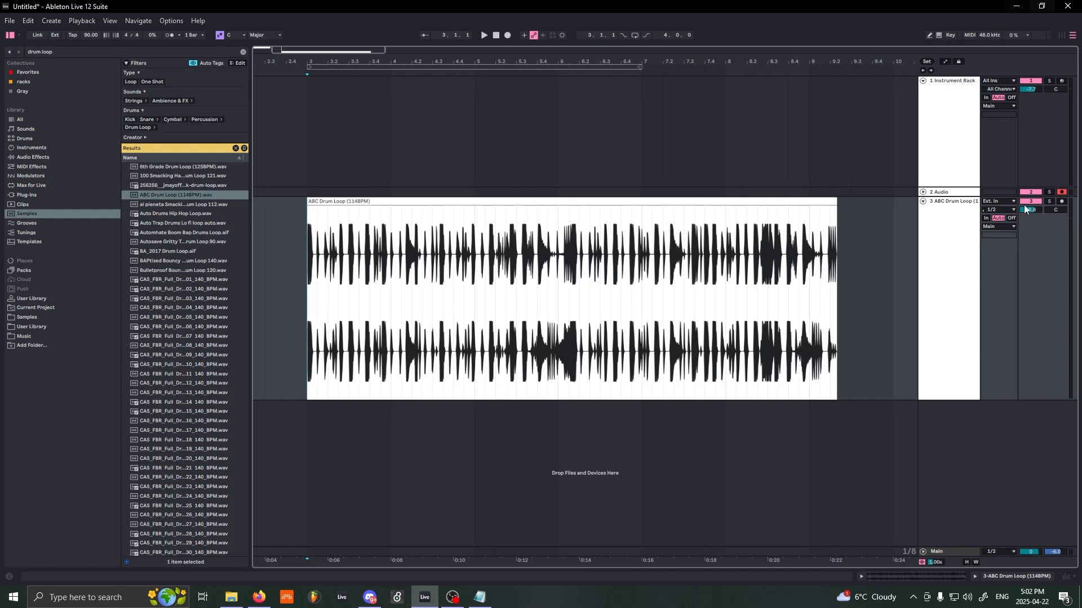
# Step: Examine the individual drum hit at 3.3.1 in both channels of the ABC drum loop's waveform
pyautogui.click(957, 238)
pyautogui.moveTo(287, 50); pyautogui.dragTo(287, 164)
pyautogui.click(475, 264)
pyautogui.moveTo(476, 265); pyautogui.dragTo(580, 265)
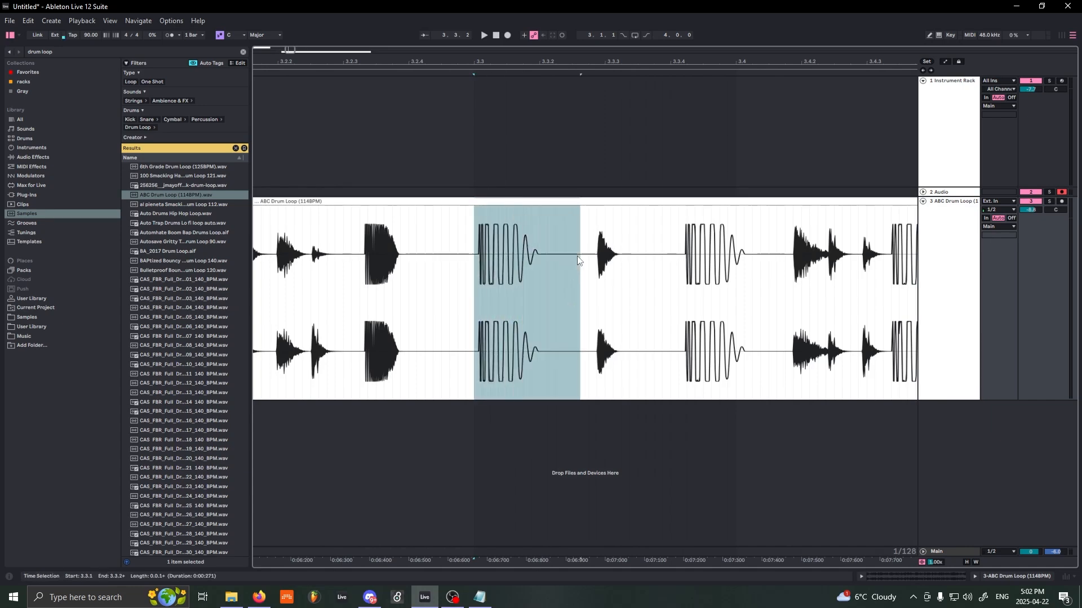
pyautogui.click(506, 265)
pyautogui.moveTo(286, 50); pyautogui.dragTo(287, 5)
pyautogui.click(387, 268)
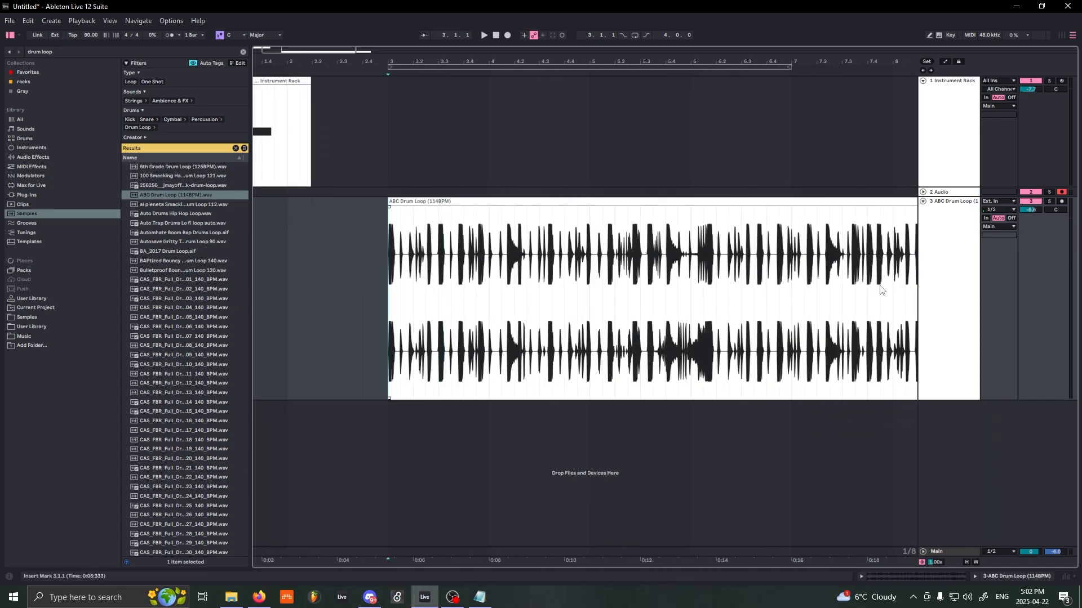
# Step: Set the ABC drum loop track's panning to 50L
pyautogui.click(1052, 210)
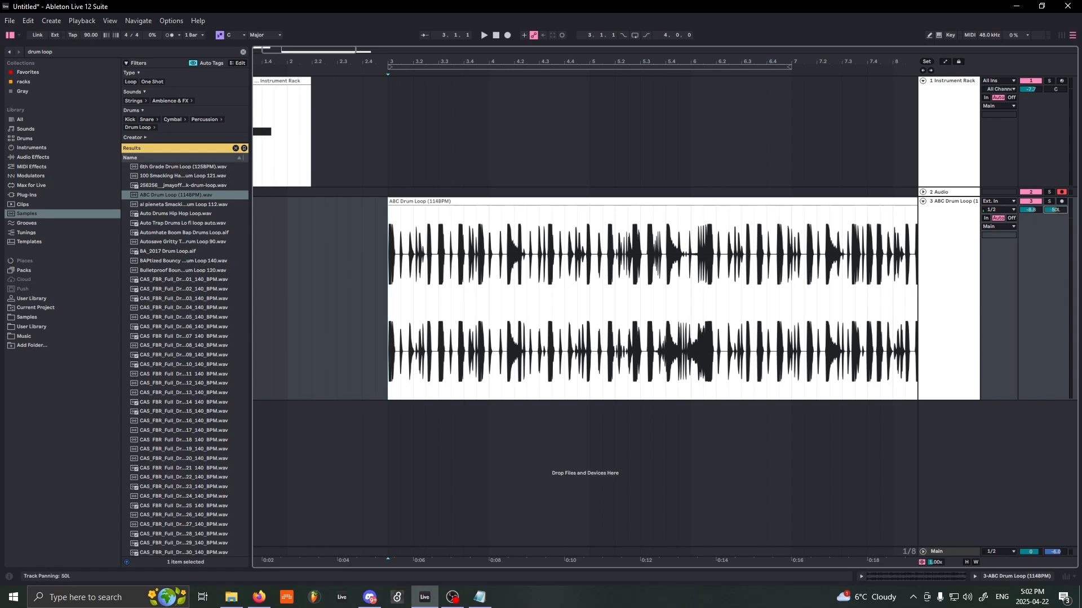
pyautogui.moveTo(1052, 210)
pyautogui.mouseDown()
pyautogui.moveTo(1052, 154)
pyautogui.moveTo(1053, 208)
pyautogui.mouseUp()
# Step: Remove the ABC Drum Loop clip from the third track
pyautogui.moveTo(319, 49); pyautogui.dragTo(403, 148)
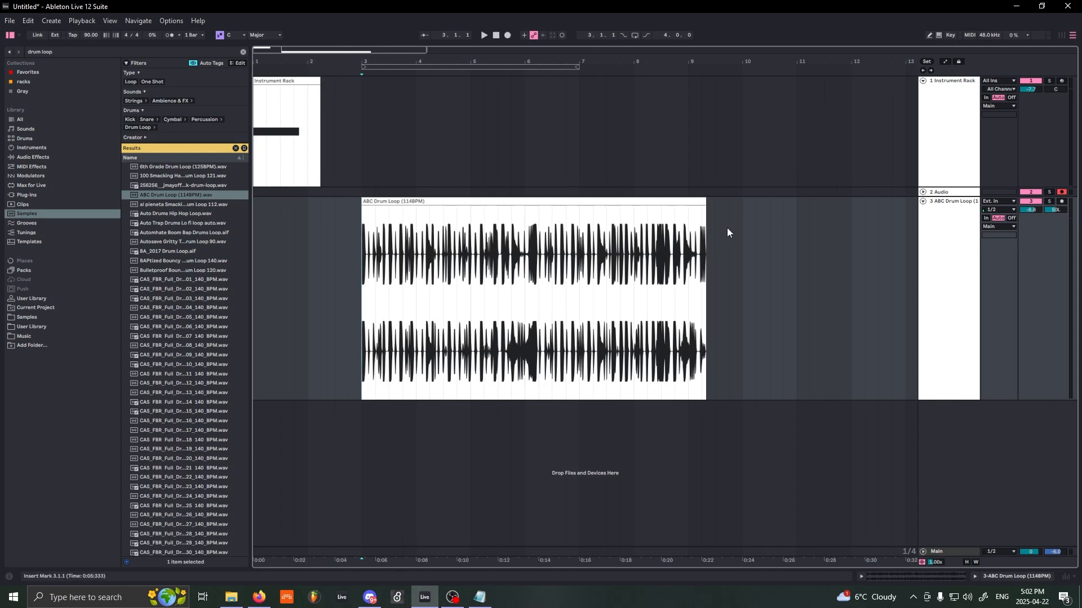
pyautogui.moveTo(727, 227); pyautogui.dragTo(365, 253)
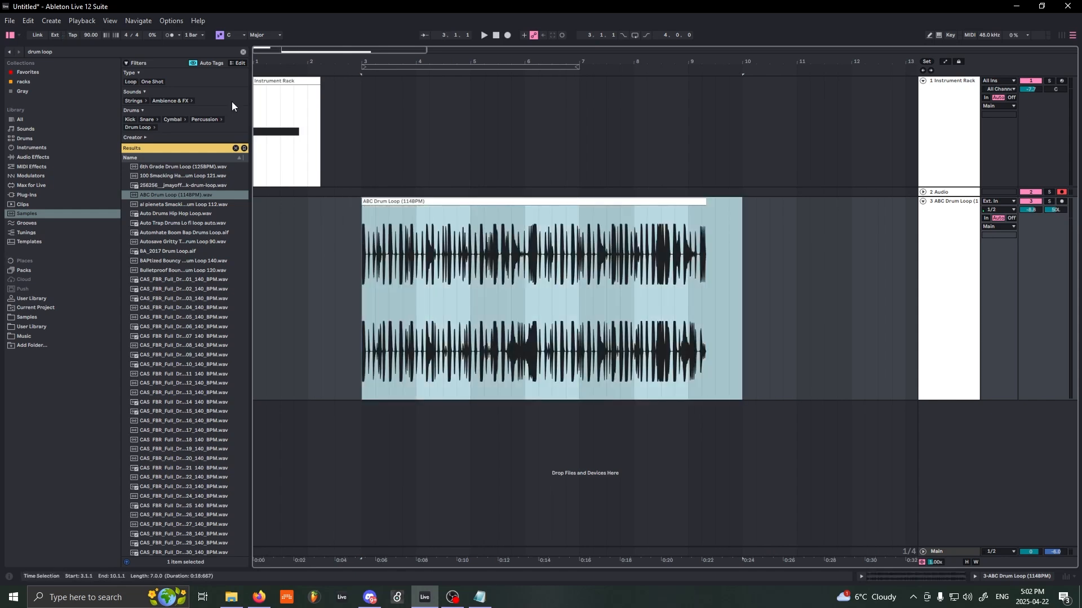
pyautogui.hotkey('ctrl', 'z')
# Step: Record the Instrument Rack tone onto the unfolded resampling track, and move the recorded clip to bar 3
pyautogui.click(287, 141)
pyautogui.press('z')
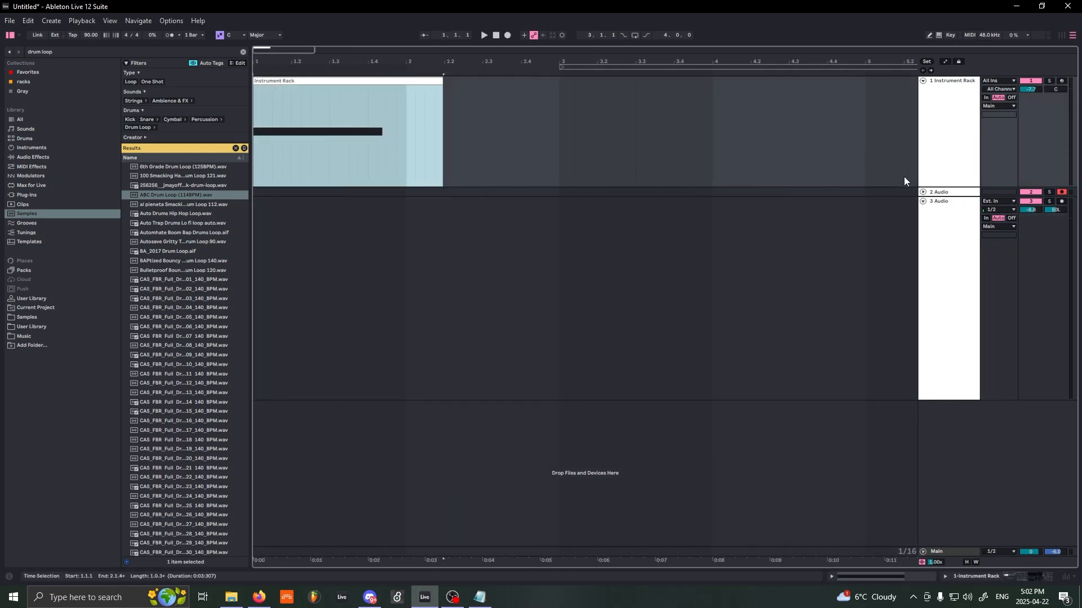
pyautogui.click(923, 192)
pyautogui.moveTo(330, 253); pyautogui.dragTo(339, 249)
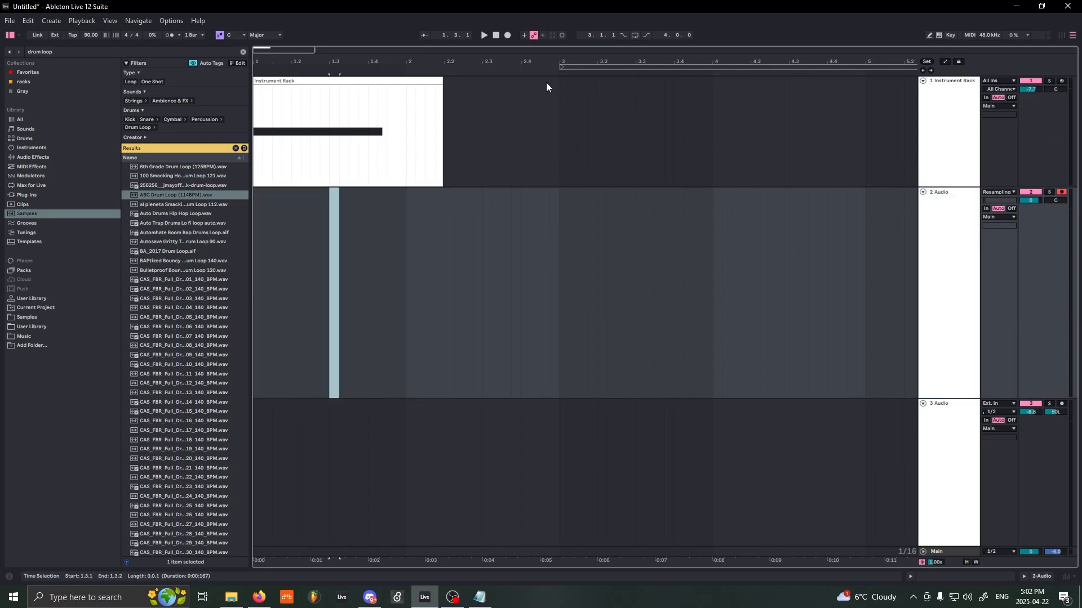
pyautogui.click(507, 35)
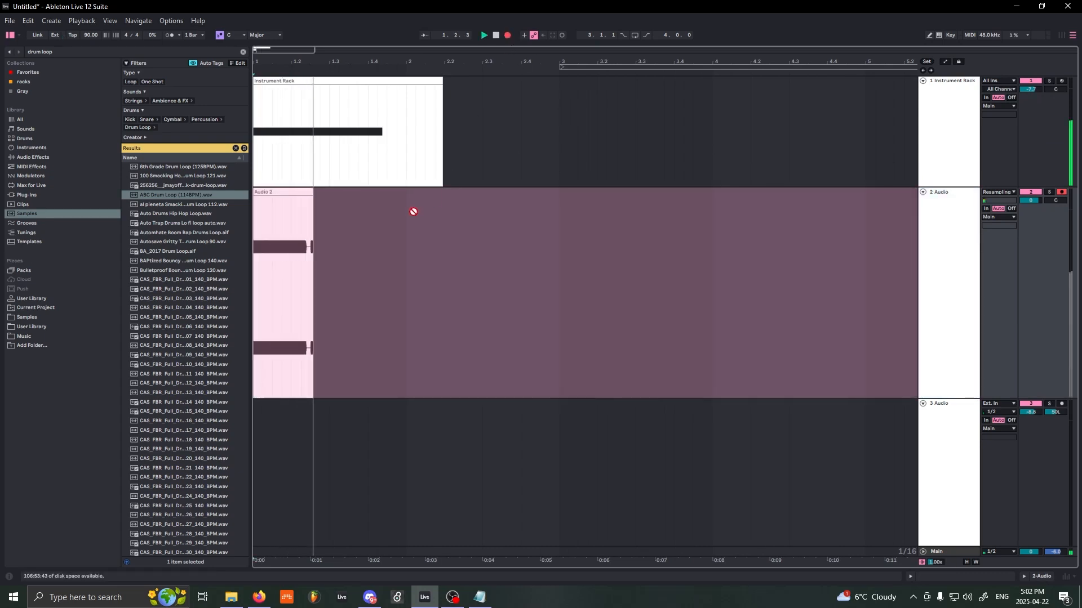
pyautogui.press('space')
pyautogui.moveTo(363, 195); pyautogui.dragTo(672, 200)
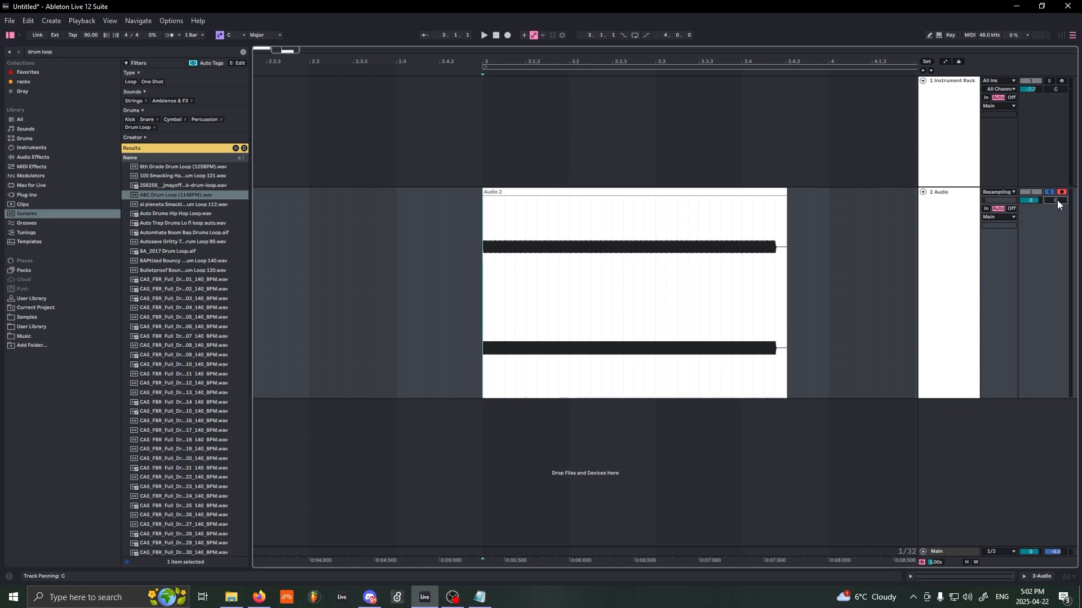
# Step: Play the recorded tone from bar 3, pan its track to the left, and replay it to compare
pyautogui.press('space')
pyautogui.moveTo(1058, 204); pyautogui.dragTo(1058, 232)
pyautogui.press('space')
pyautogui.press('space')
pyautogui.press('space')
pyautogui.press('space')
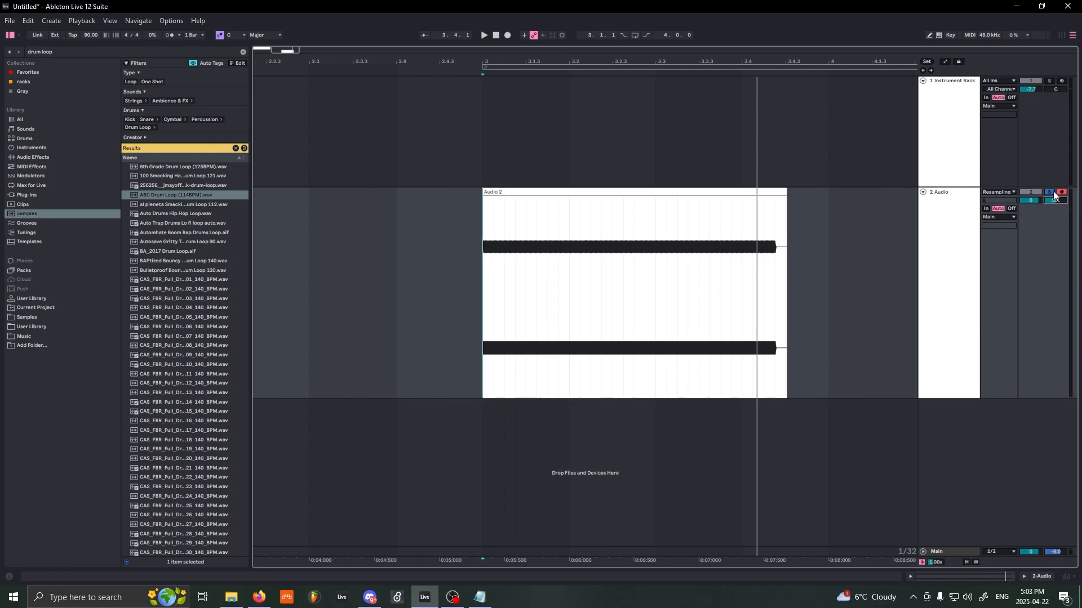
# Step: Pan the recorded tone's track to 50R and replay the clip from bar 3
pyautogui.moveTo(1055, 200); pyautogui.dragTo(1055, 177)
pyautogui.press('space')
pyautogui.press('space')
pyautogui.press('space')
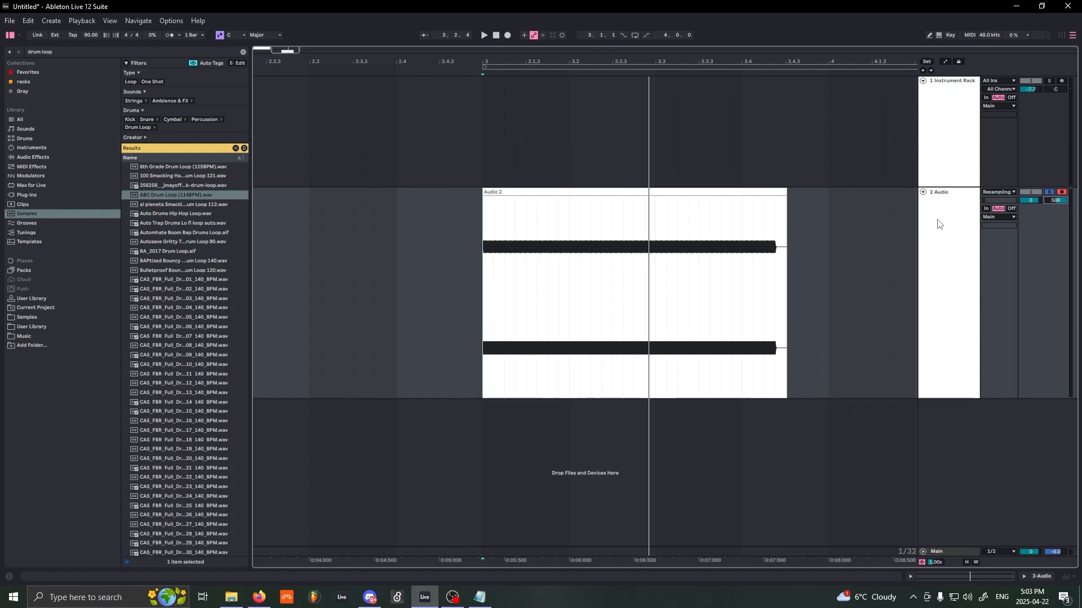
# Step: Reset the recorded tone track's panning to centre
pyautogui.click(958, 204)
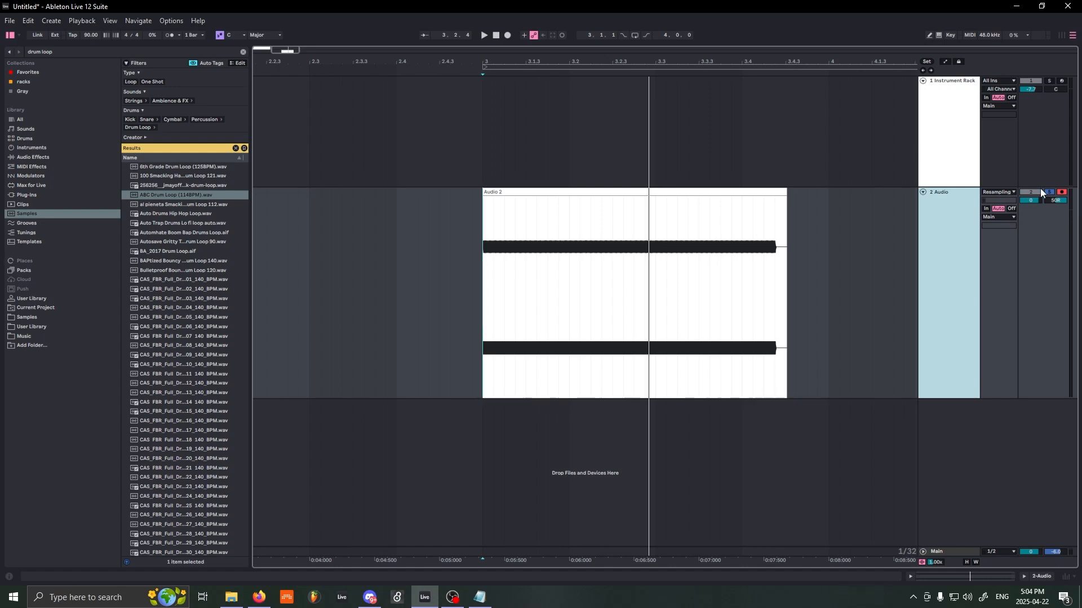
pyautogui.click(1054, 201)
pyautogui.press('Delete')
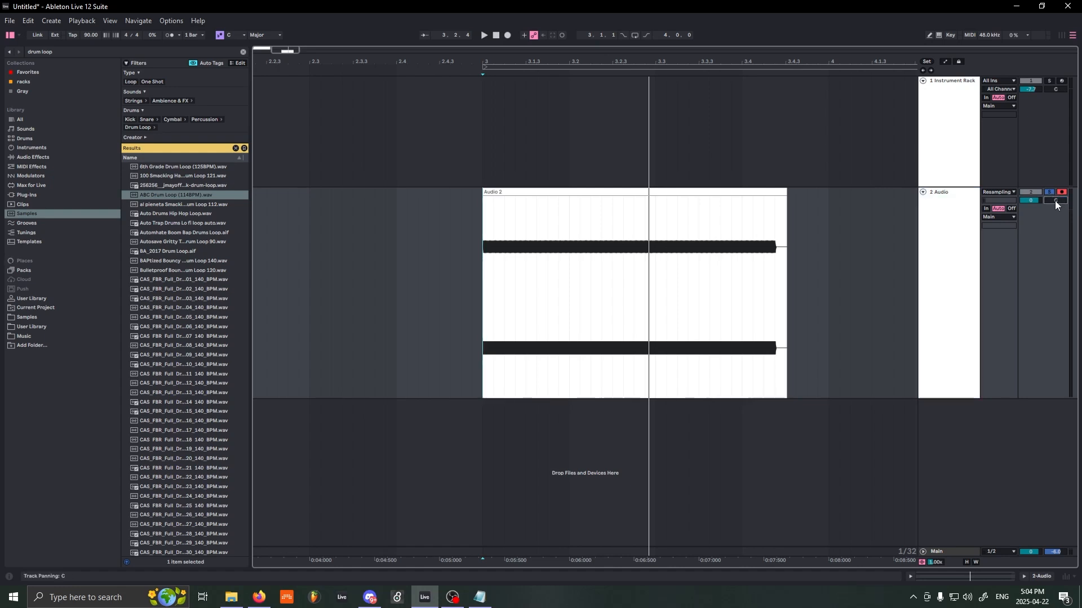
pyautogui.moveTo(1056, 204); pyautogui.dragTo(1055, 226)
pyautogui.doubleClick(1056, 201)
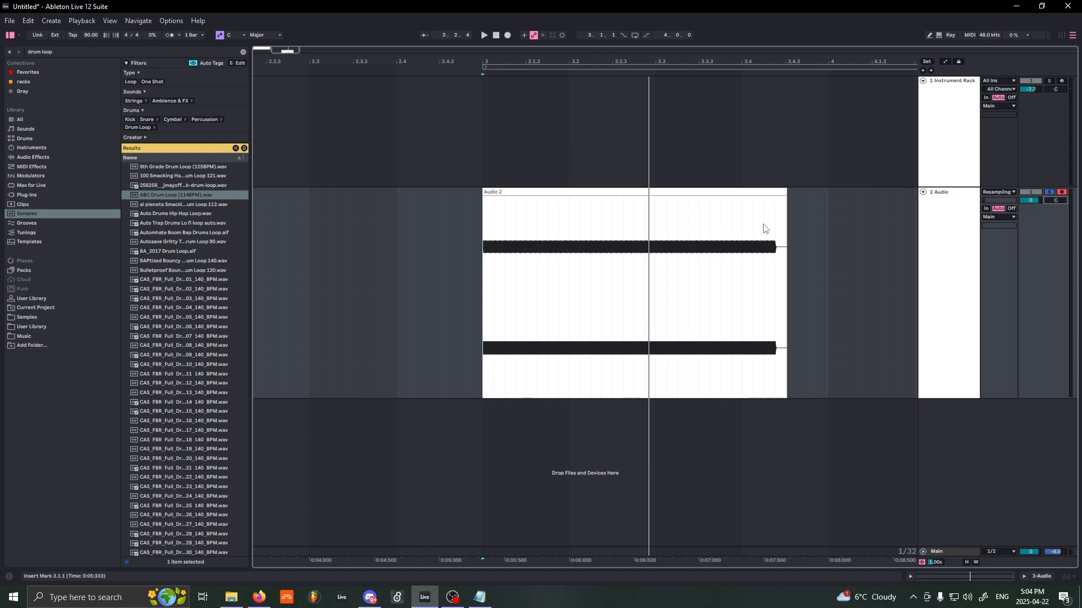
# Step: Place the insert marker at the start of the recorded tone and switch its track to Split Stereo Pan Mode
pyautogui.click(480, 266)
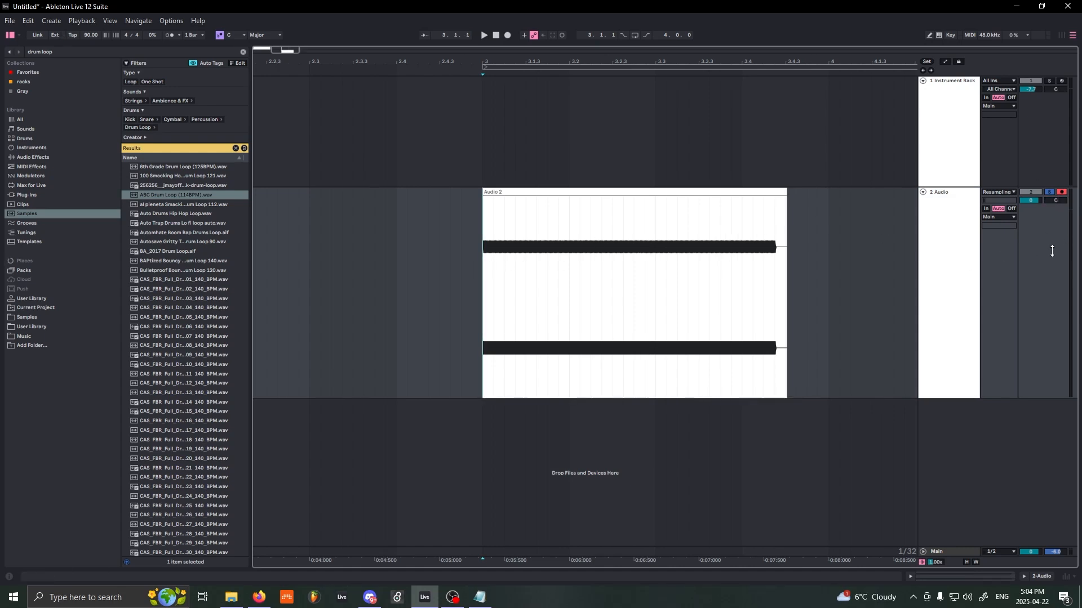
pyautogui.rightClick(1063, 206)
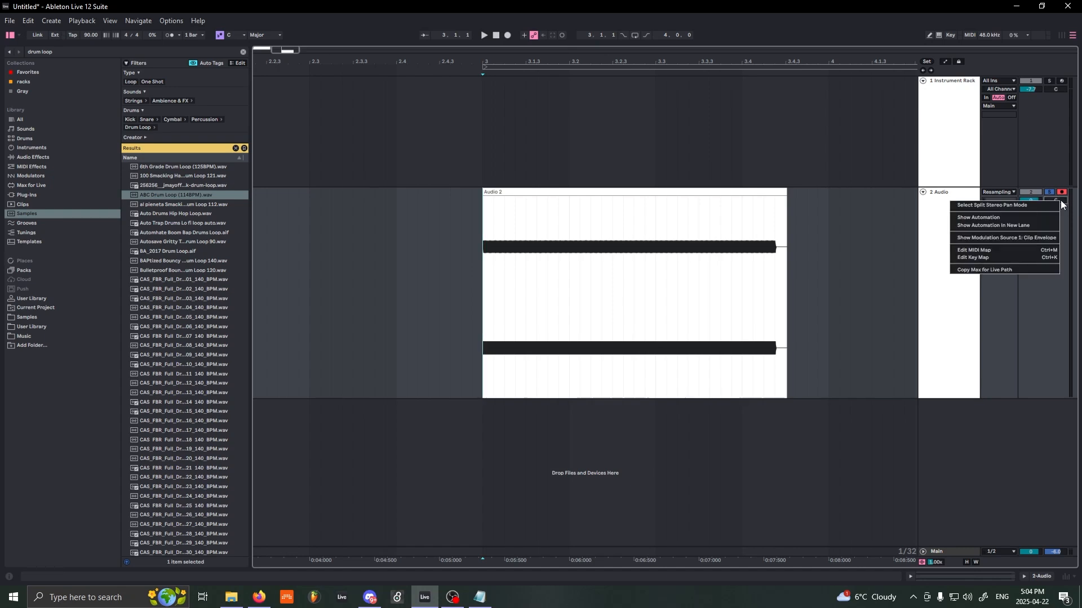
pyautogui.click(995, 206)
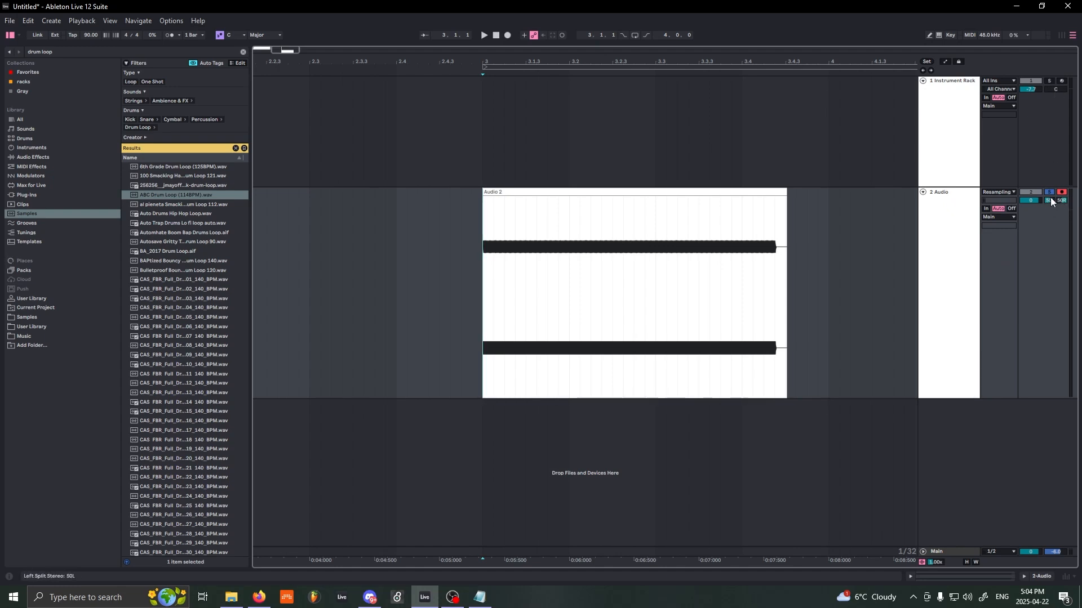
# Step: Show the tone track's empty device chain and play the clip from bar 3 with split stereo panning
pyautogui.moveTo(481, 259); pyautogui.dragTo(482, 280)
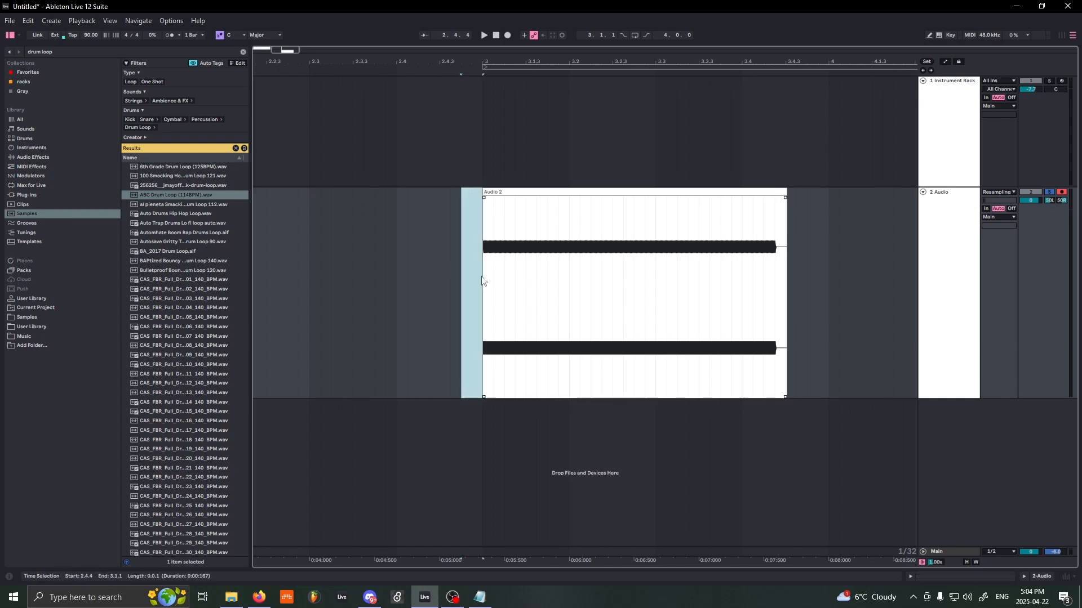
pyautogui.click(489, 262)
pyautogui.doubleClick(970, 230)
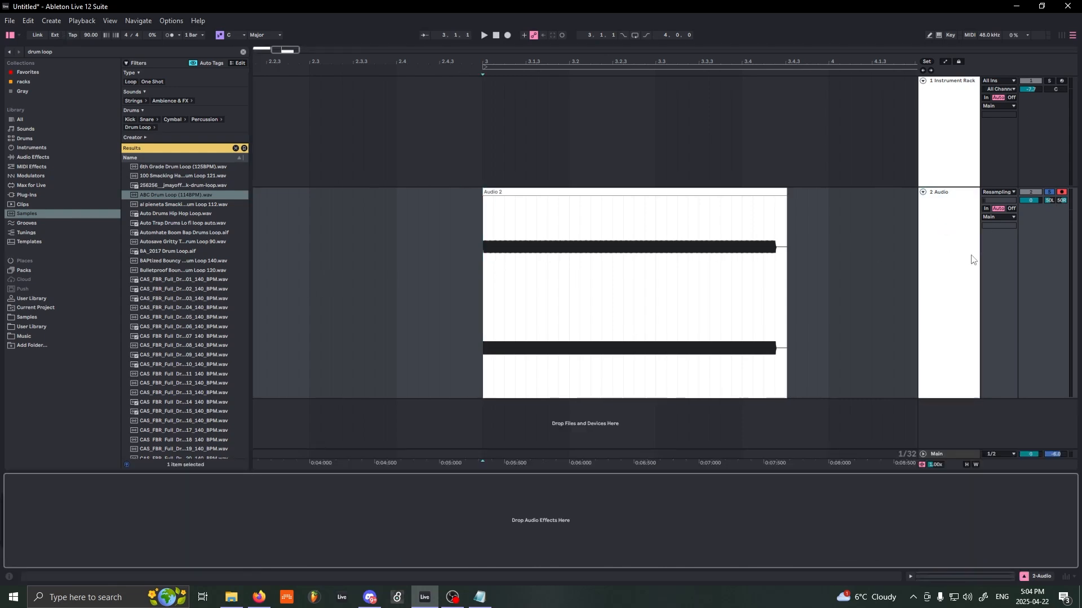
pyautogui.press('space')
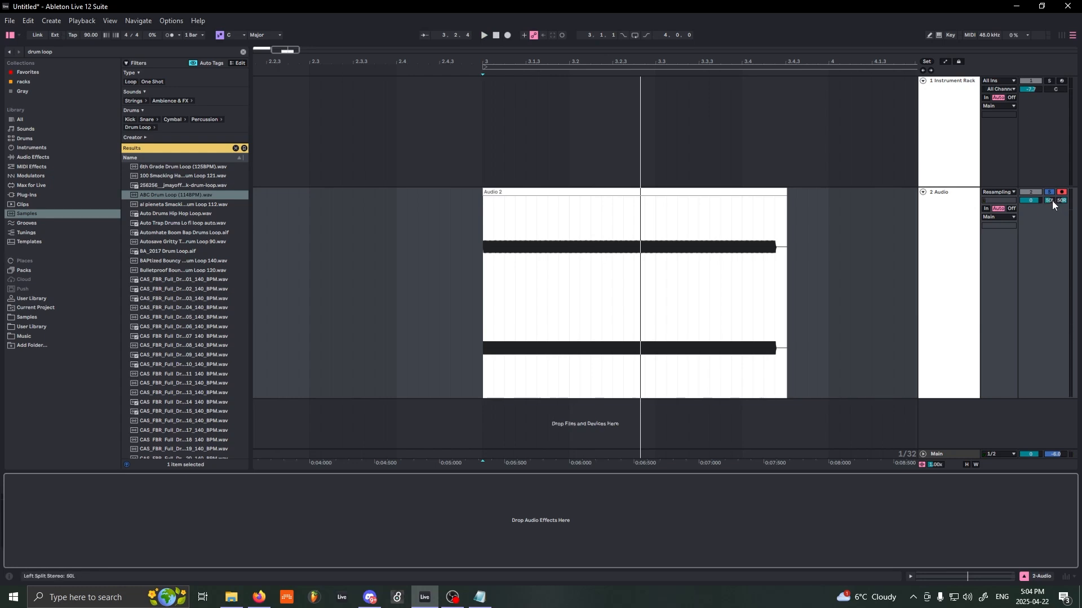
# Step: Set the tone track's left split stereo pan to 50R, replaying the clip from bar 3 to hear the change
pyautogui.click(1052, 201)
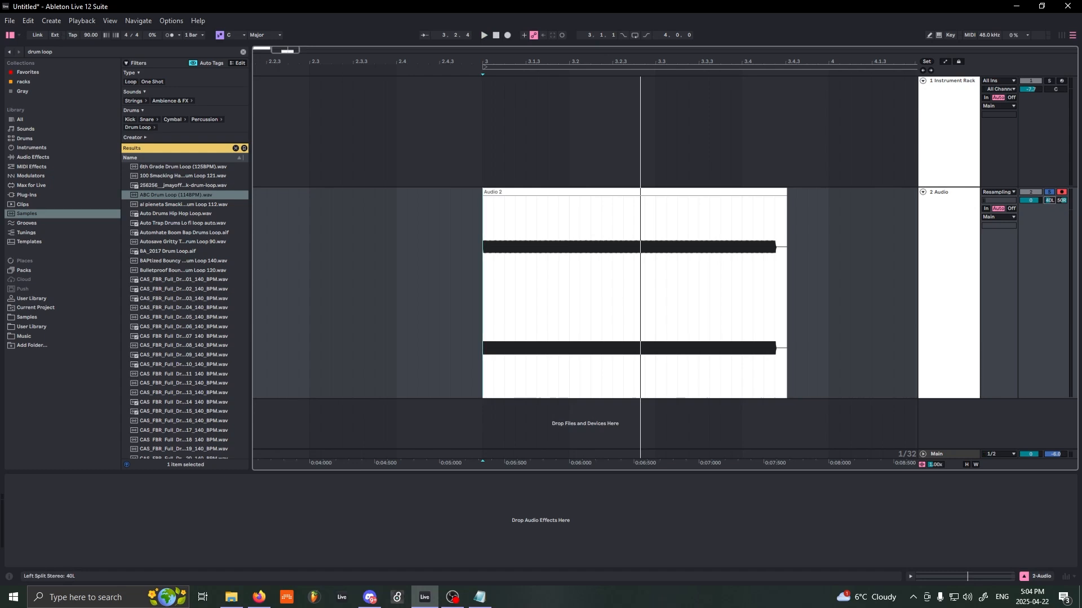
pyautogui.press('space')
pyautogui.moveTo(1049, 201); pyautogui.dragTo(1049, 147)
pyautogui.press('space')
pyautogui.press('space')
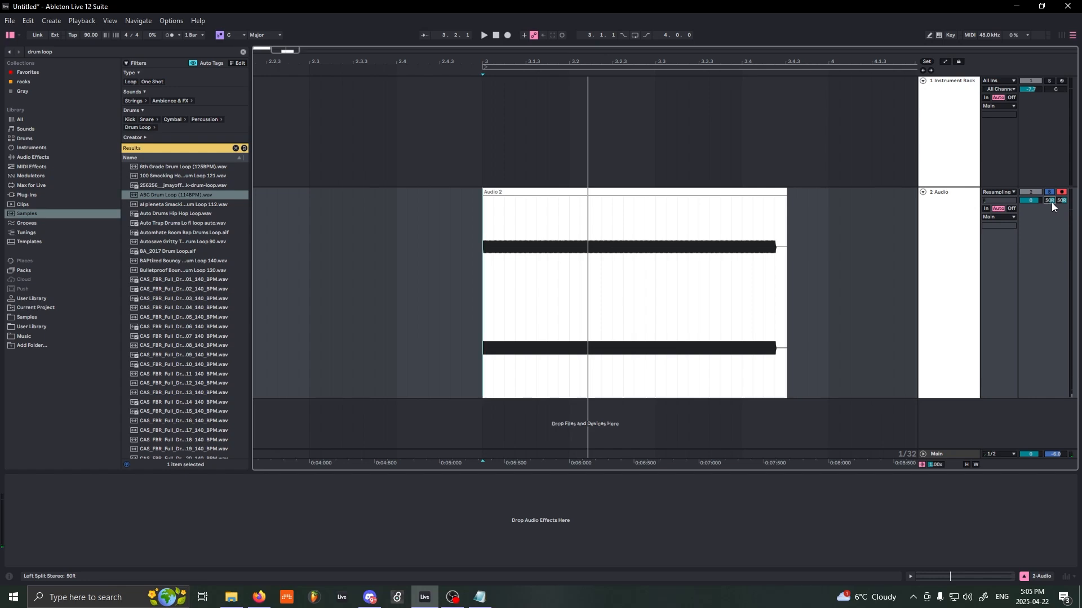
pyautogui.press('space')
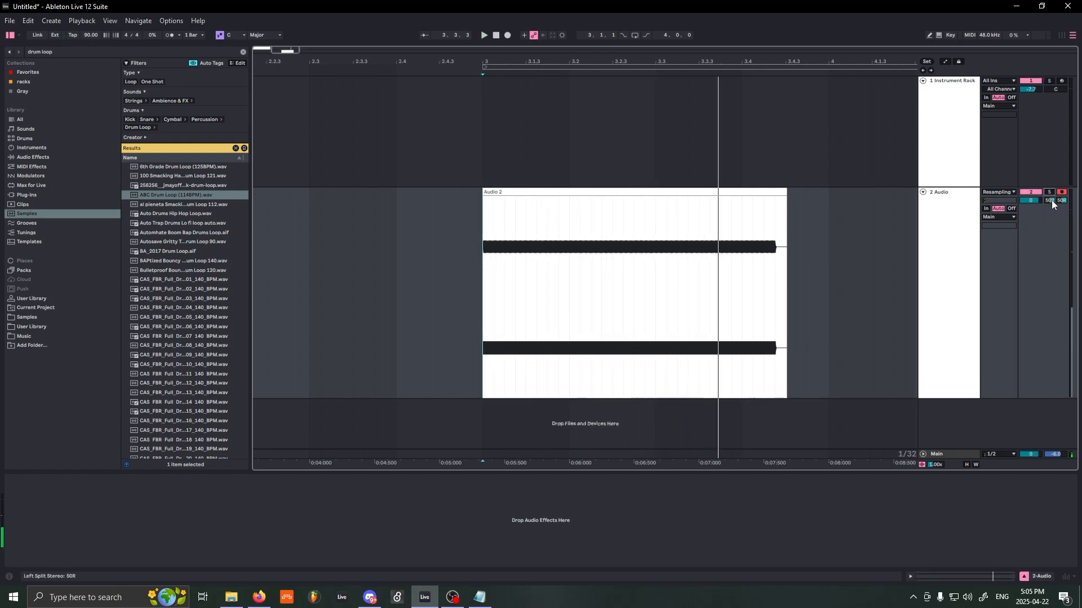
# Step: Switch the tone track to the regular stereo pan mode for comparison during playback, and return it to Split Stereo Pan Mode
pyautogui.rightClick(1052, 205)
pyautogui.click(1053, 209)
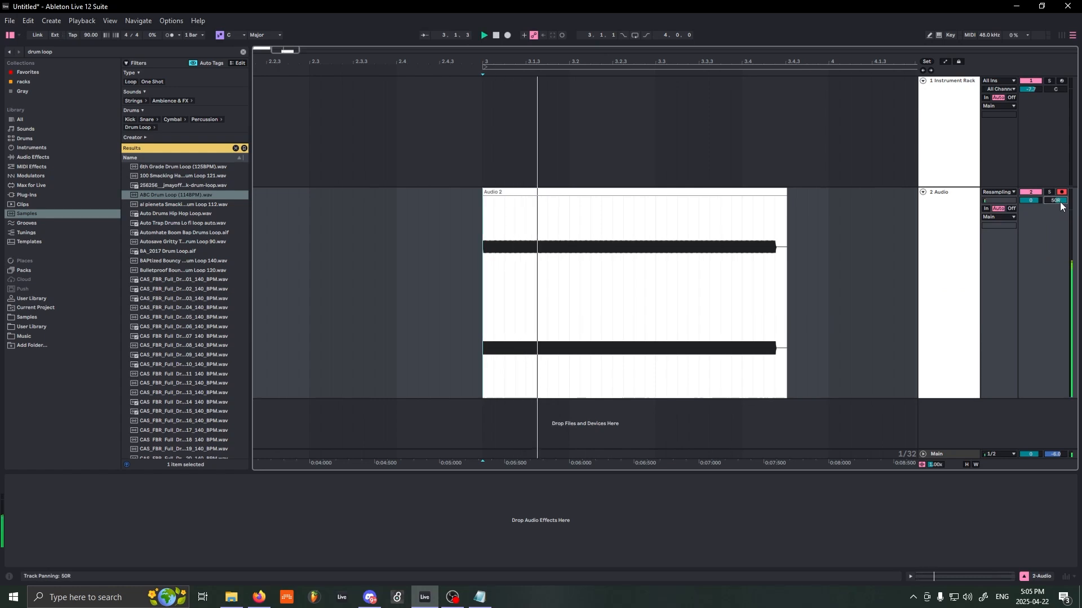
pyautogui.rightClick(1059, 204)
pyautogui.click(1055, 207)
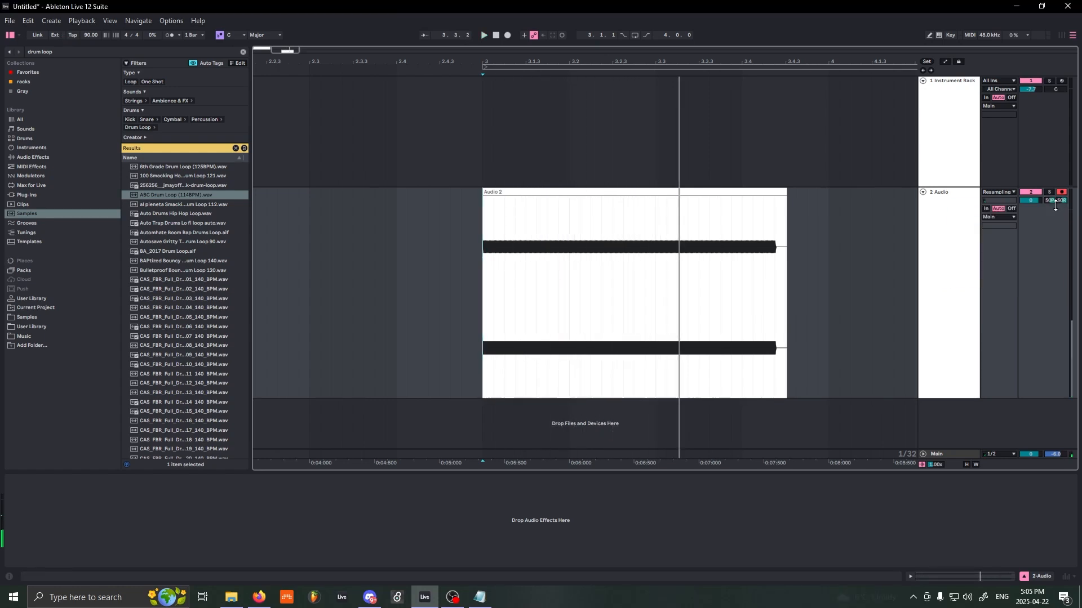
# Step: Play the recorded tone with both channels panned 50R, and set the left split stereo pan to 50L during playback
pyautogui.click(1051, 202)
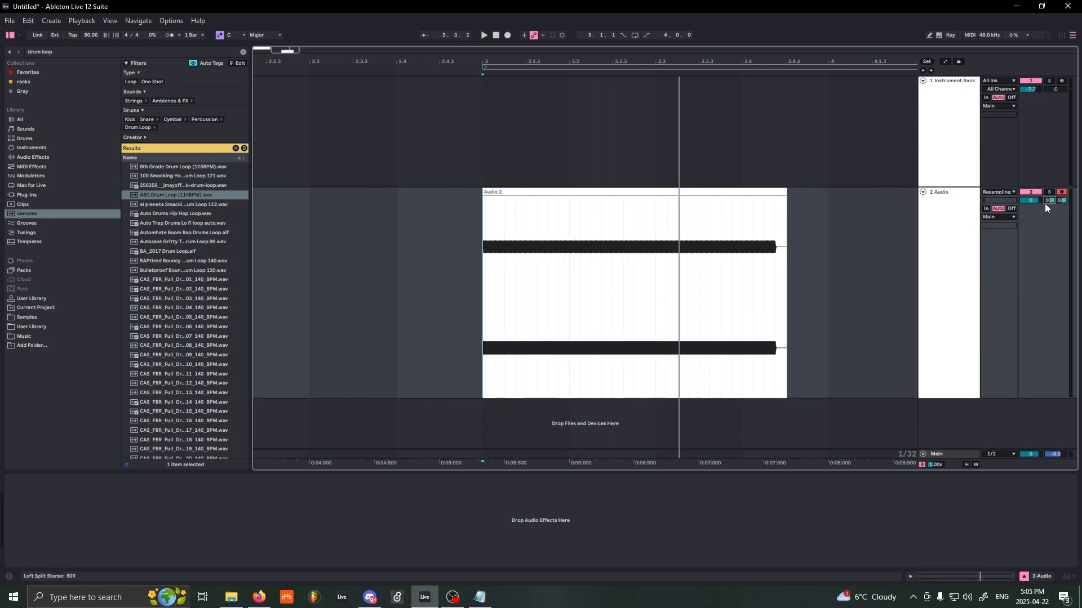
pyautogui.press('space')
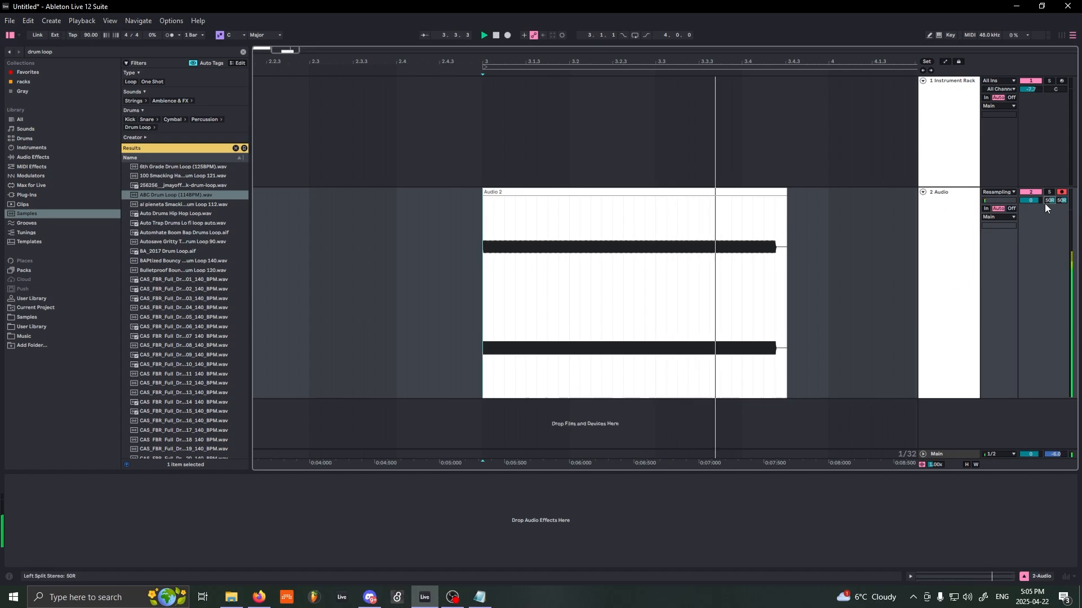
pyautogui.press('space')
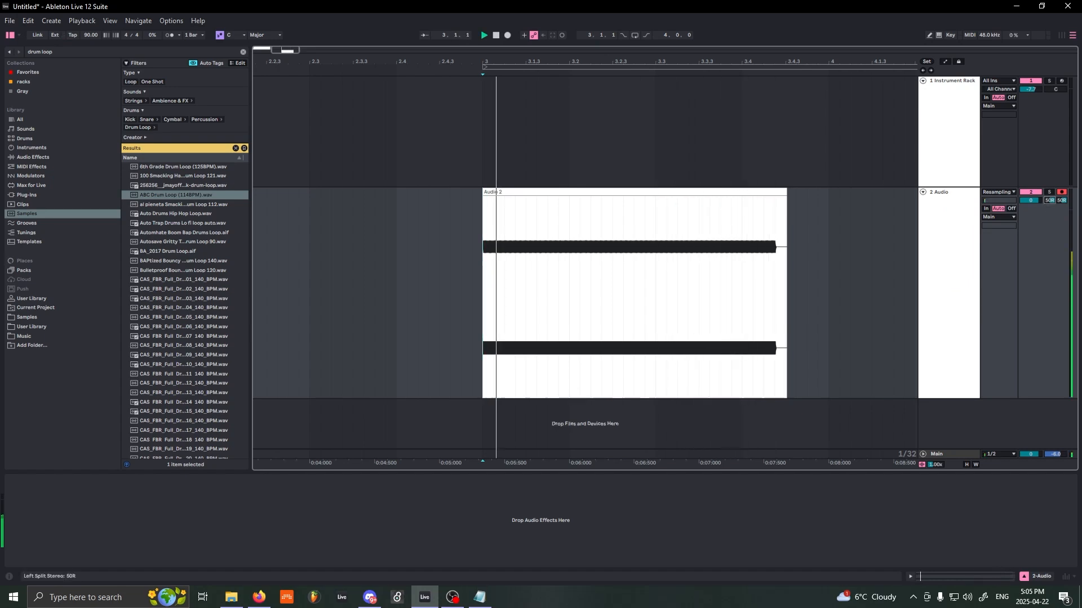
pyautogui.moveTo(1048, 202); pyautogui.dragTo(1048, 260)
pyautogui.press('space')
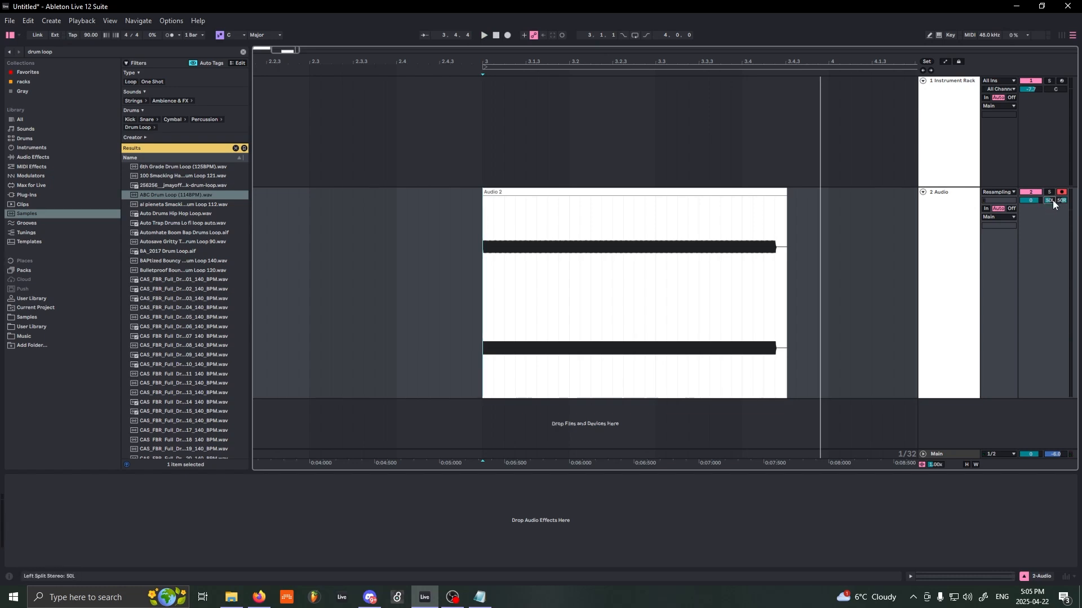
# Step: Swap the tone's channels by setting left split pan to 50R and right split pan to 50L, playing the clip from bar 3
pyautogui.press('space')
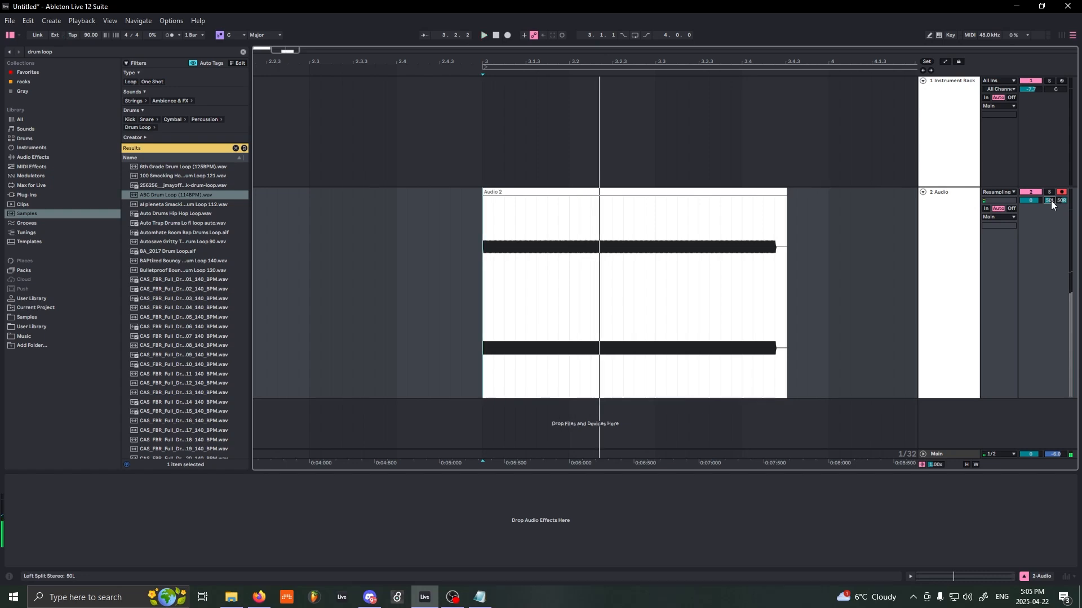
pyautogui.moveTo(1051, 201); pyautogui.dragTo(1061, 251)
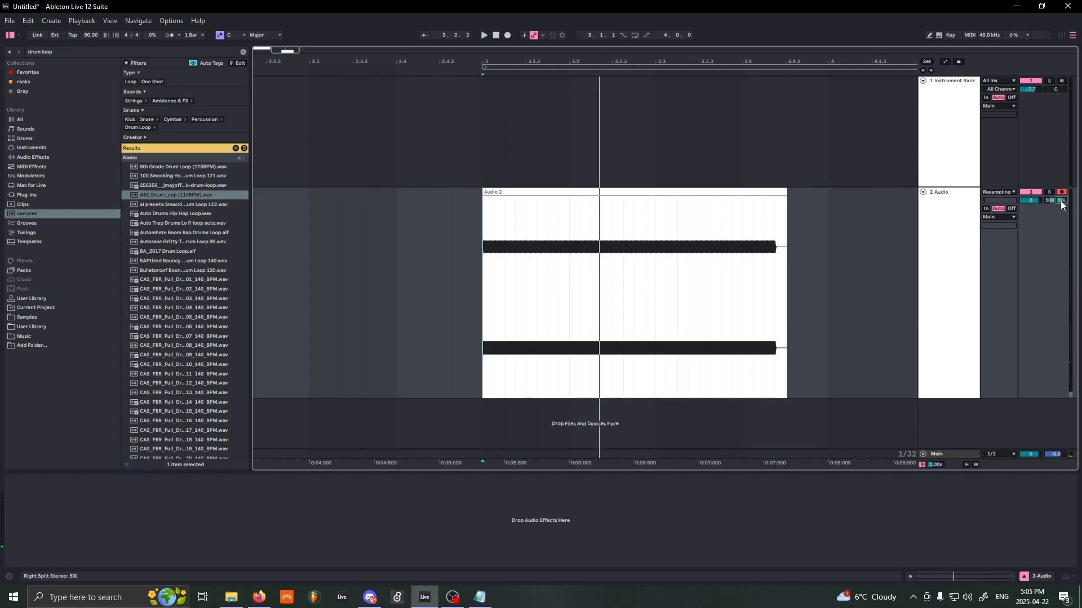
pyautogui.press('space')
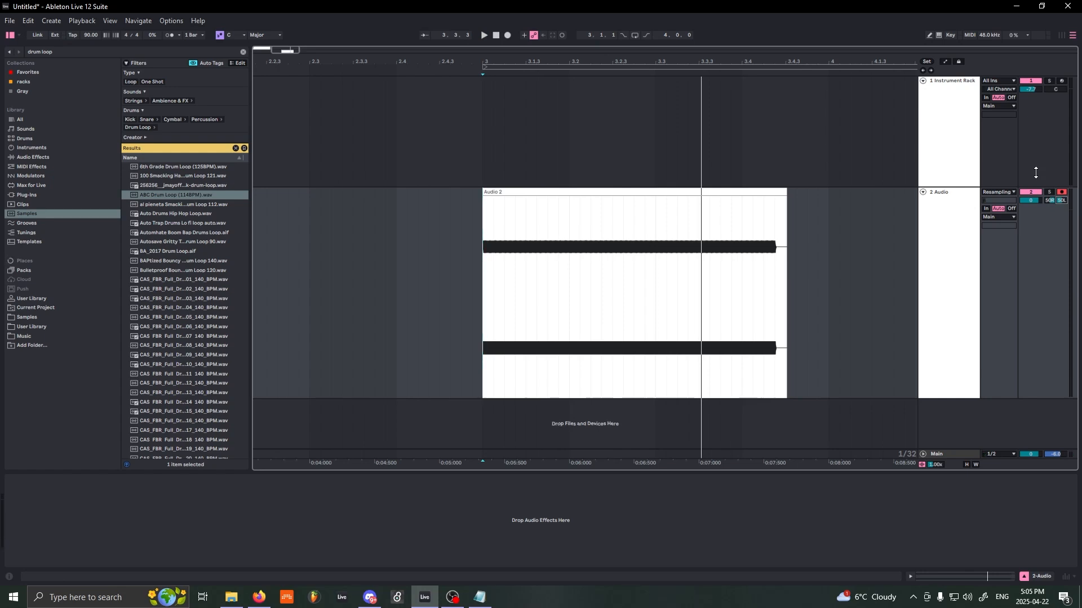
pyautogui.press('space')
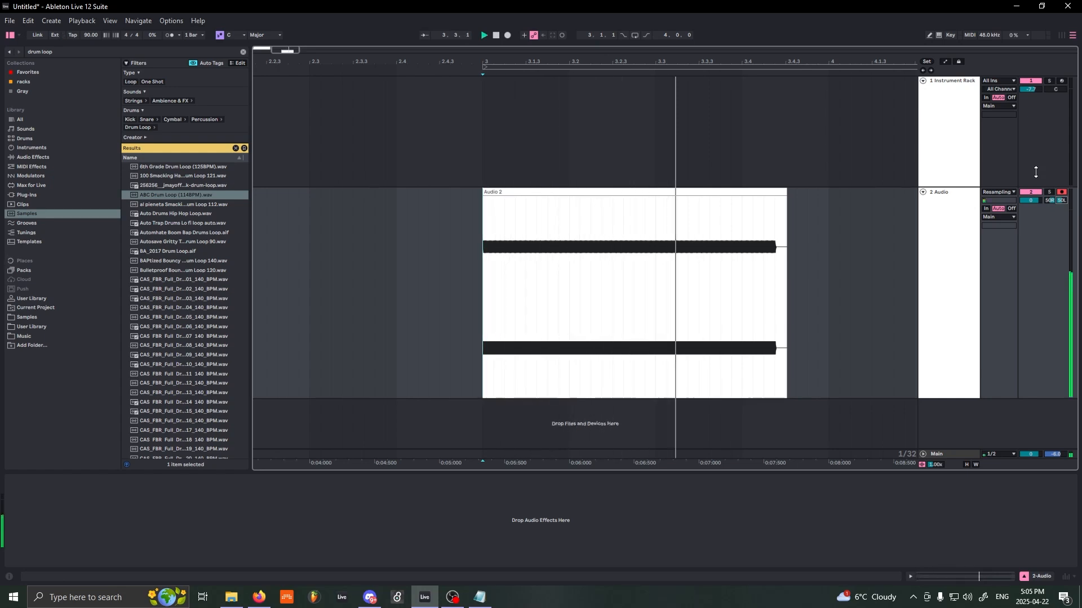
pyautogui.press('space')
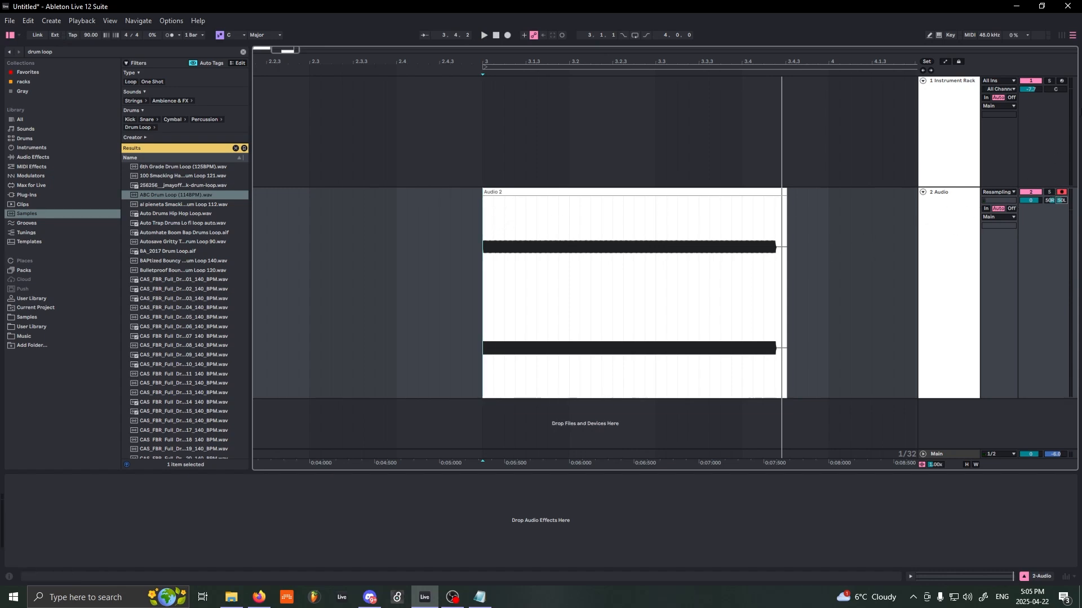
pyautogui.moveTo(1055, 89)
pyautogui.mouseDown()
pyautogui.moveTo(1055, 70)
pyautogui.moveTo(1056, 116)
pyautogui.moveTo(1056, 89)
pyautogui.moveTo(1057, 106)
pyautogui.mouseUp()
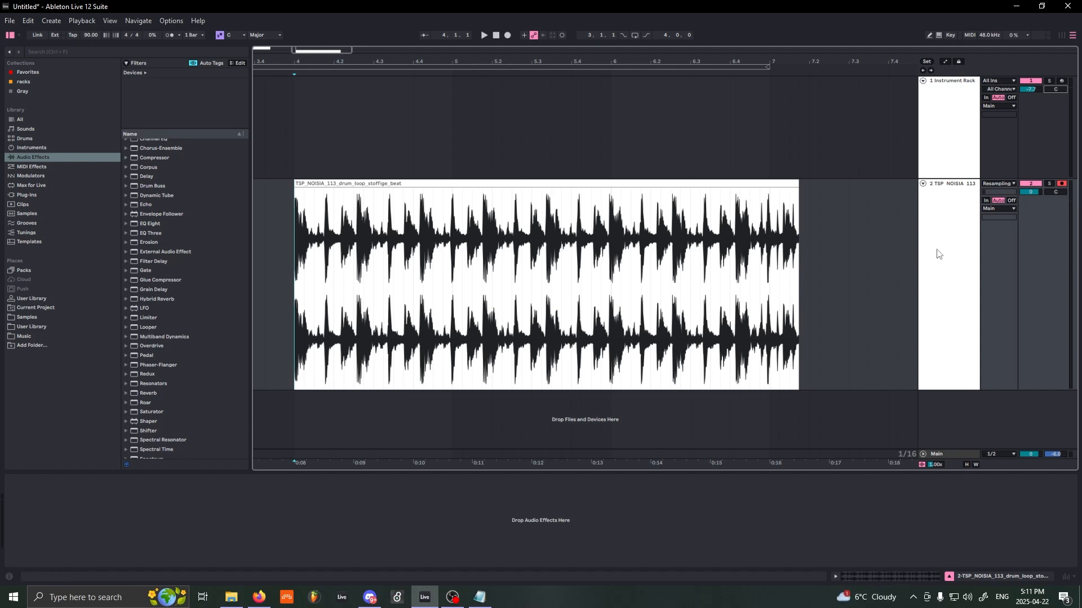
# Step: Load the L-R split.adg rack from the racks collection onto the drum loop track
pyautogui.click(941, 228)
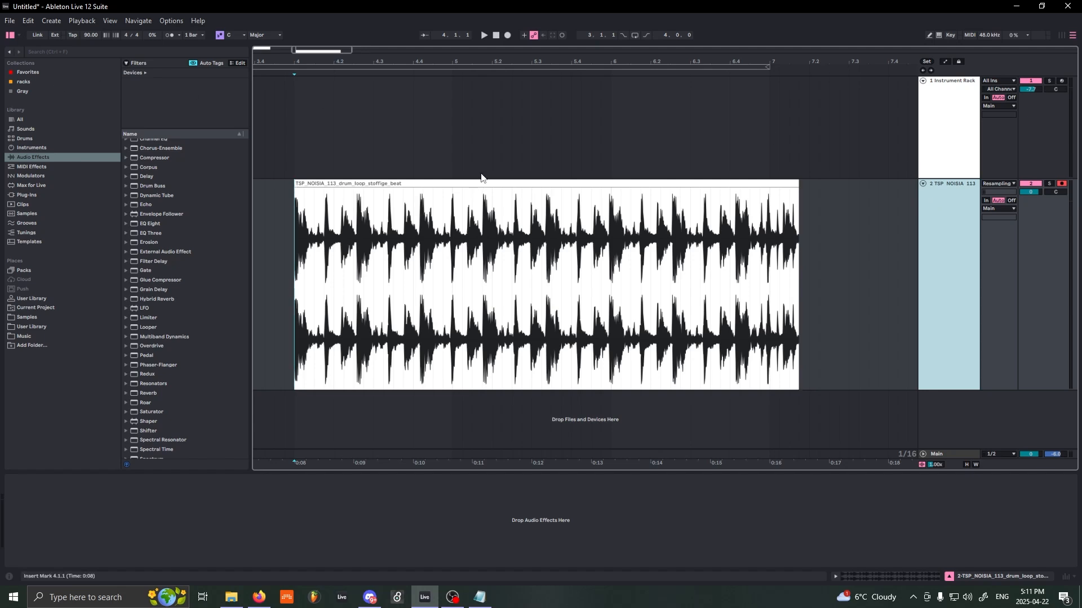
pyautogui.click(23, 82)
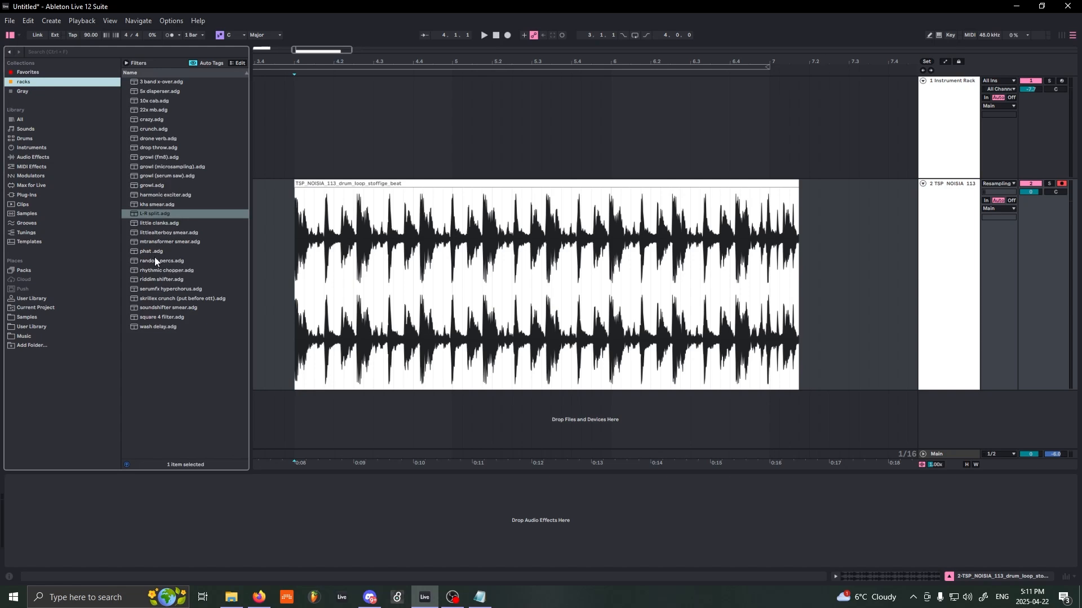
pyautogui.doubleClick(149, 215)
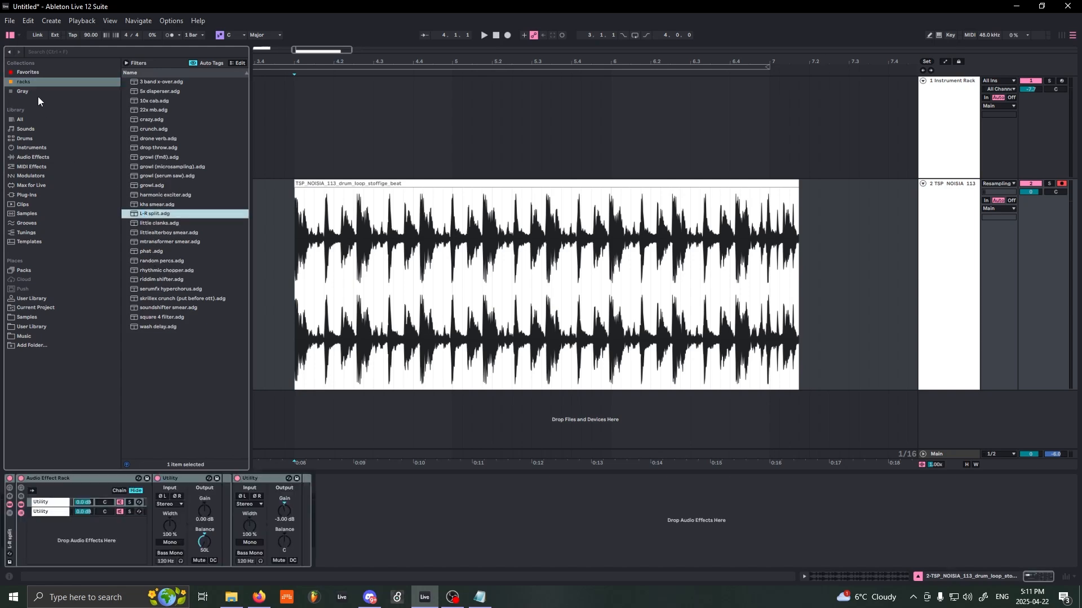
# Step: Inspect the rack's two Utility chains and solo each in turn while playing the drum loop, to hear left and right separately
pyautogui.click(73, 475)
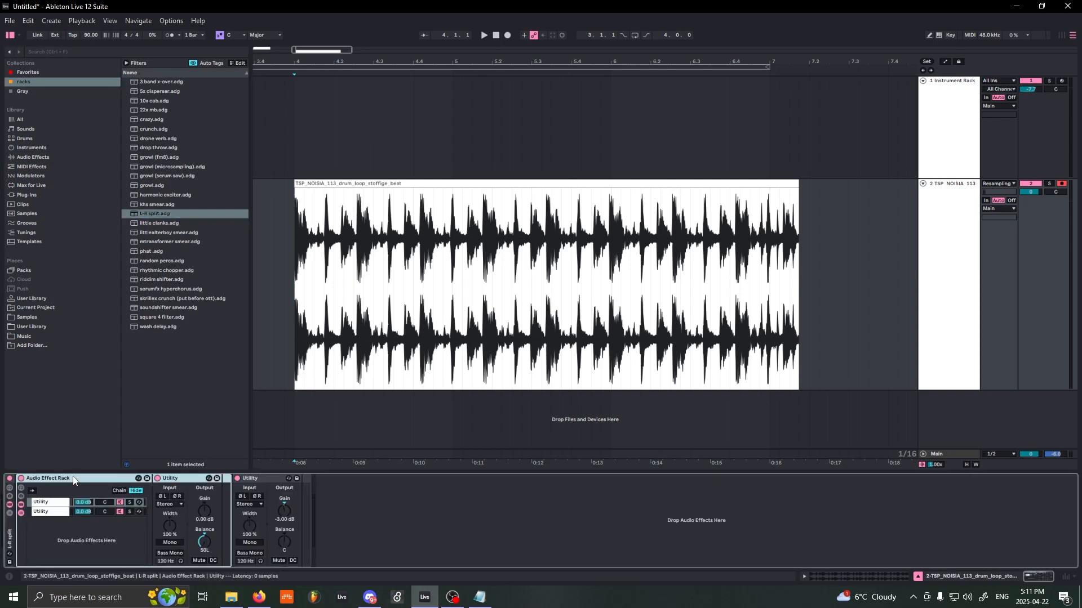
pyautogui.click(53, 502)
pyautogui.click(55, 512)
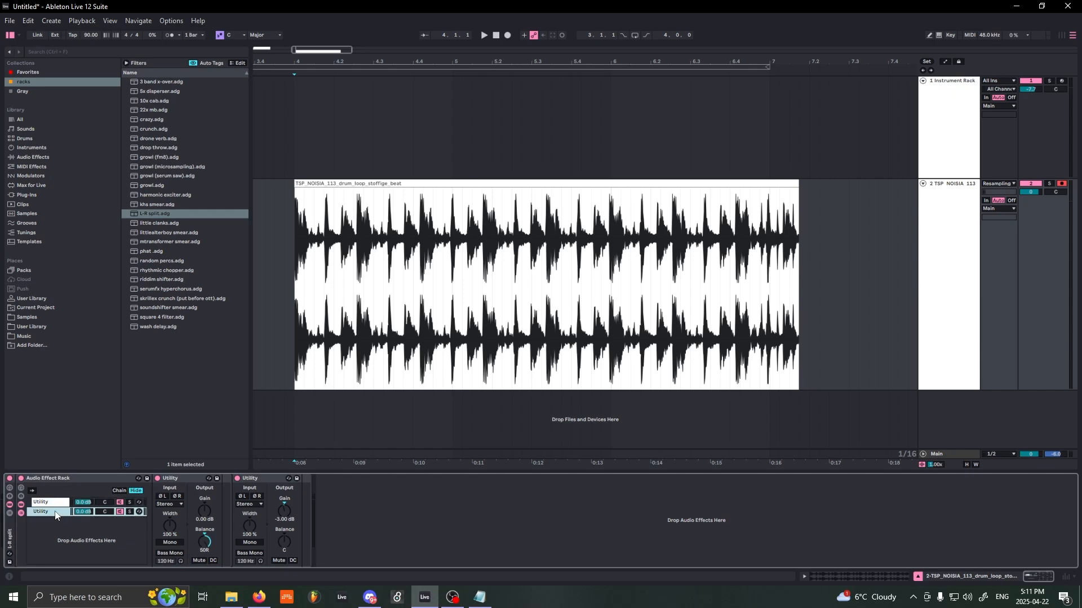
pyautogui.click(55, 505)
pyautogui.click(129, 502)
pyautogui.press('space')
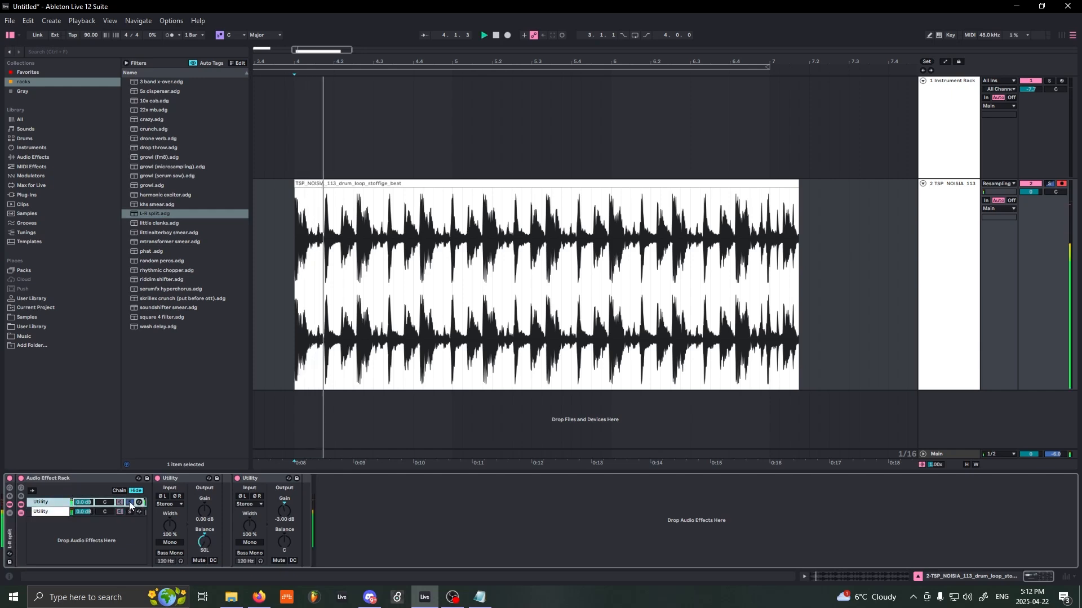
pyautogui.click(129, 512)
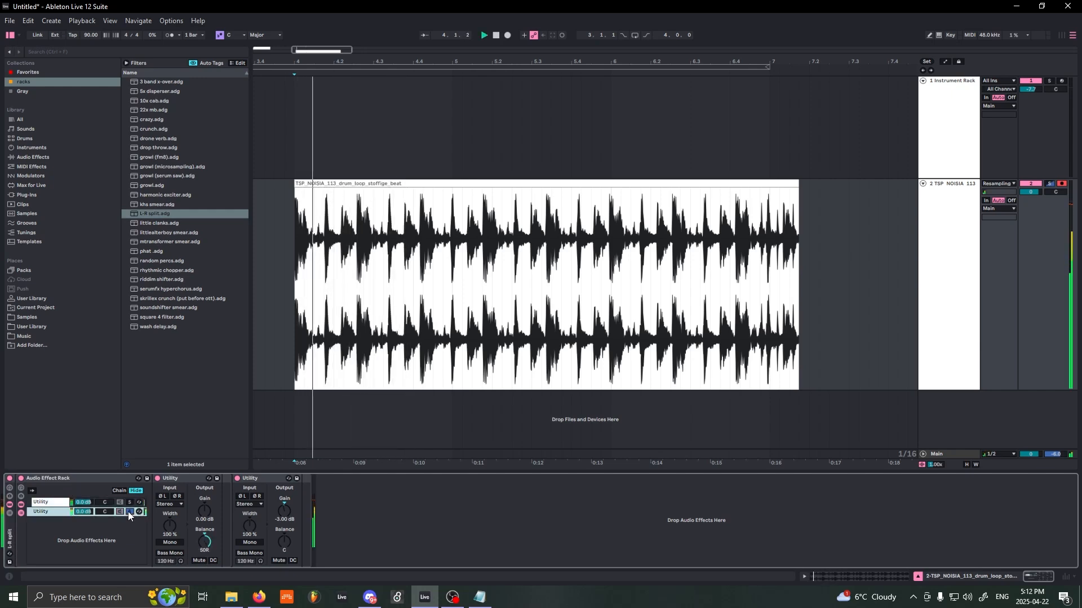
pyautogui.click(129, 512)
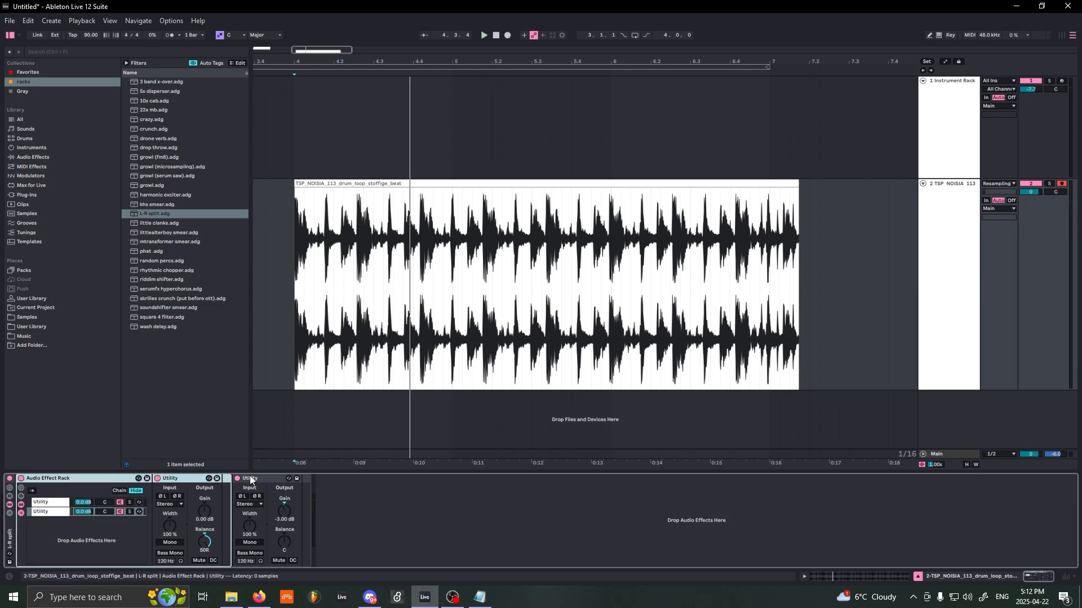
# Step: Examine the Utility after the split chains, and toggle the whole L-R split rack to compare the loop with and without it
pyautogui.click(284, 512)
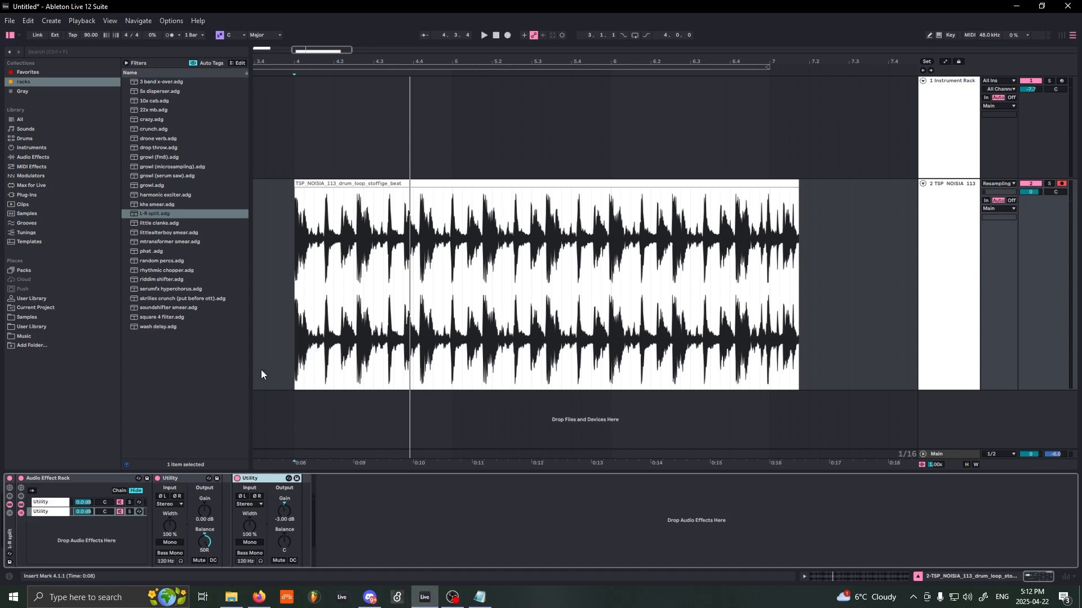
pyautogui.click(48, 509)
pyautogui.click(52, 511)
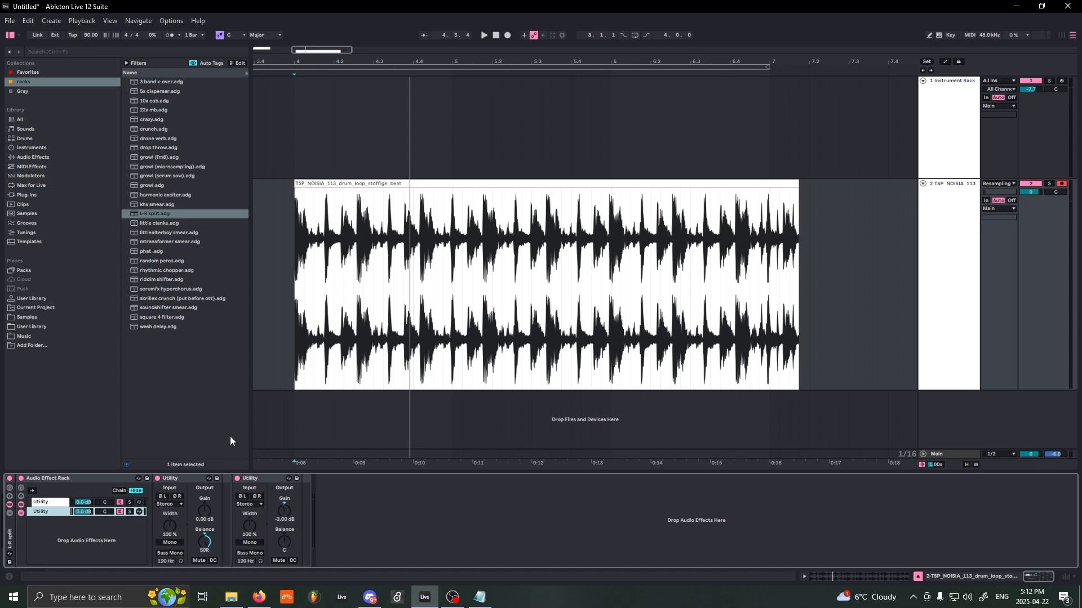
pyautogui.click(263, 503)
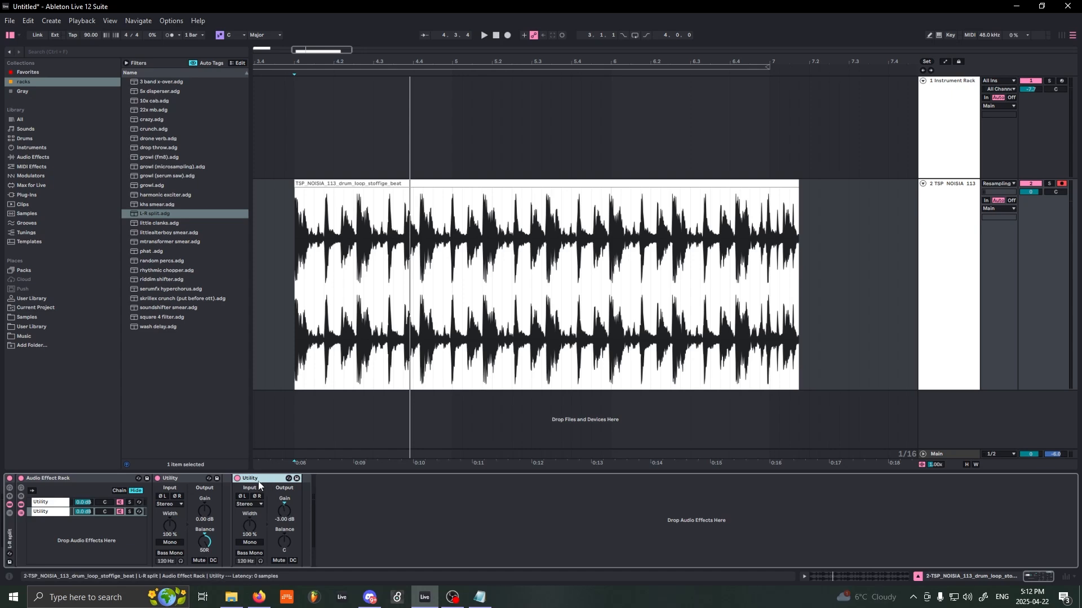
pyautogui.click(9, 478)
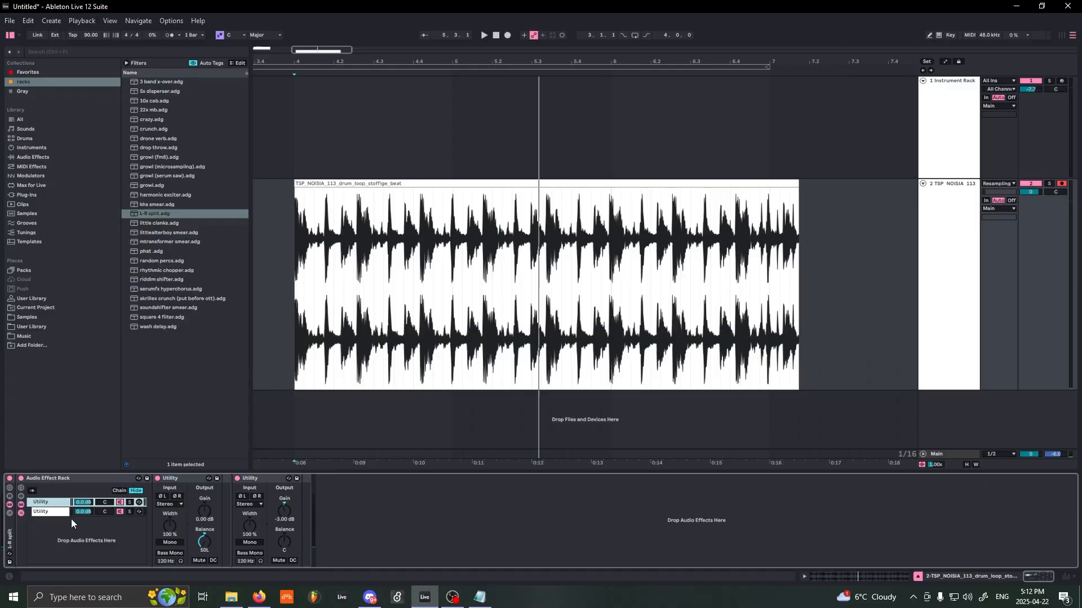
# Step: Compare the left and right Utility chains, and solo the right channel's chain while playing the loop from bar 4
pyautogui.click(56, 503)
pyautogui.click(55, 504)
pyautogui.click(62, 515)
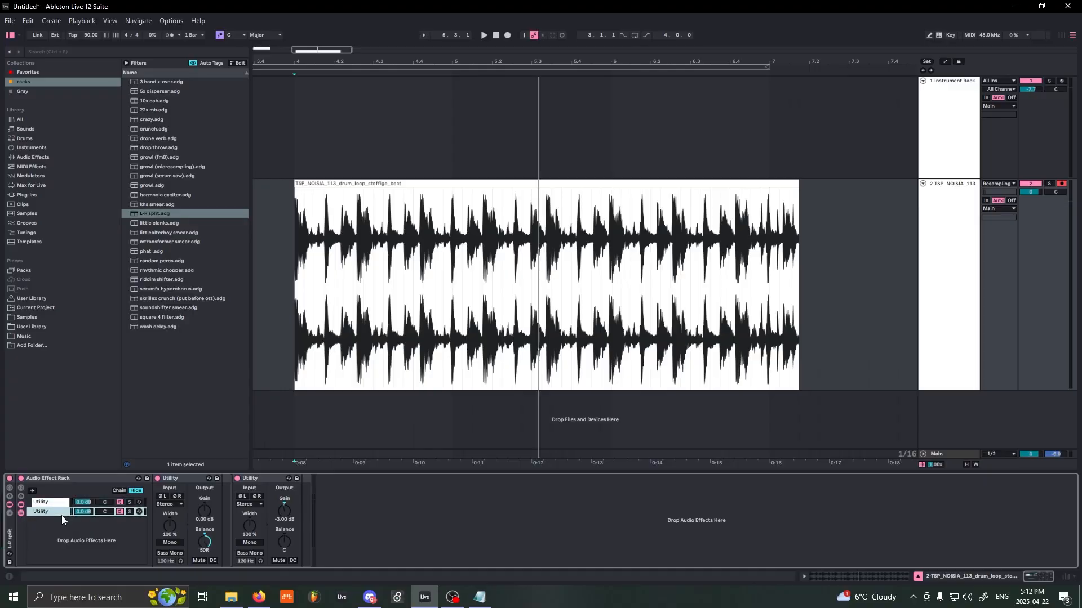
pyautogui.click(130, 511)
pyautogui.press('space')
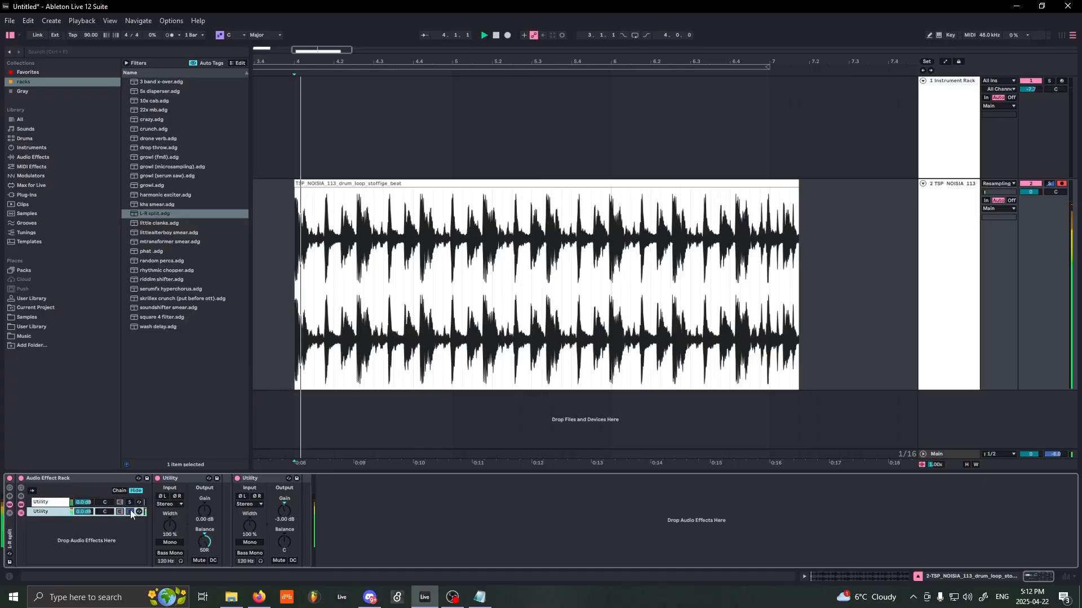
# Step: Add an EQ Eight from the audio effects to the right channel's Utility chain
pyautogui.click(40, 157)
pyautogui.click(147, 222)
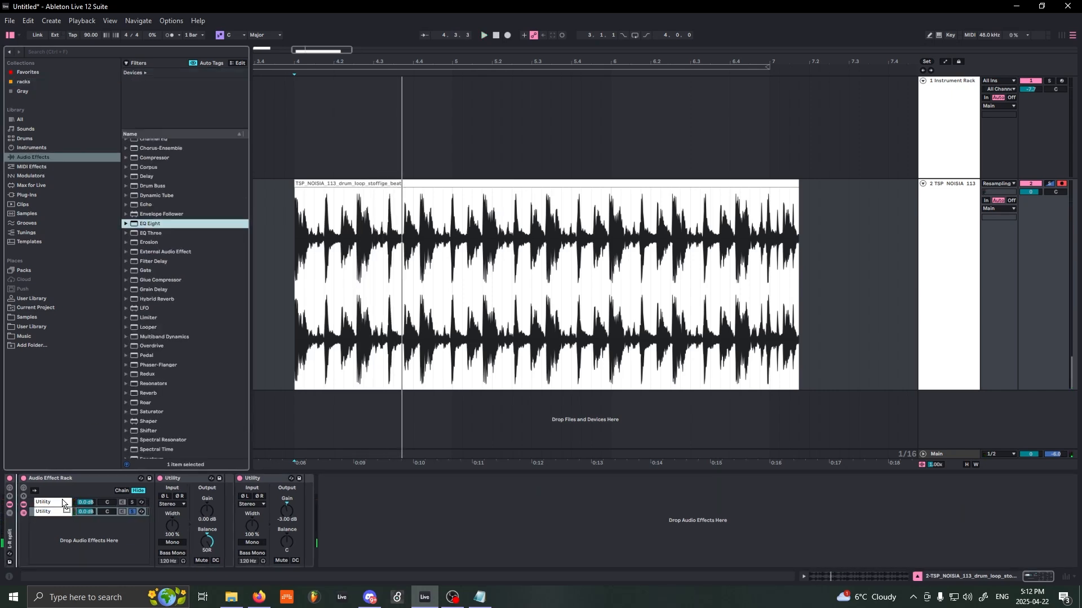
pyautogui.moveTo(62, 499); pyautogui.dragTo(58, 512)
# Step: Shape EQ Eight's band 4 into a gradual high cut at 758 Hz with -15 dB gain, raising the Scale amount
pyautogui.moveTo(396, 516); pyautogui.dragTo(365, 546)
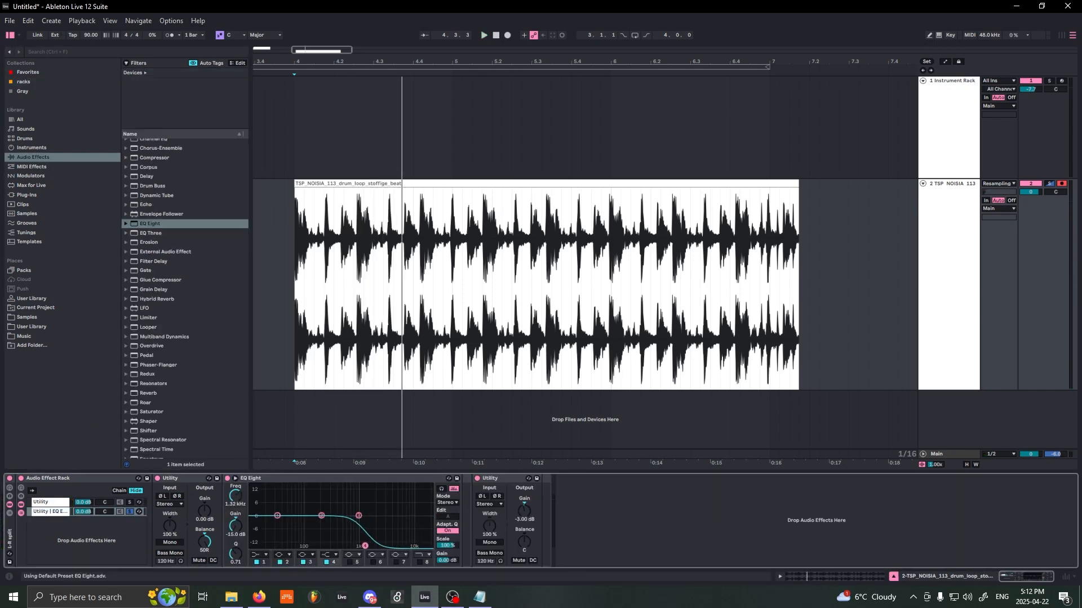
pyautogui.moveTo(451, 548); pyautogui.dragTo(452, 510)
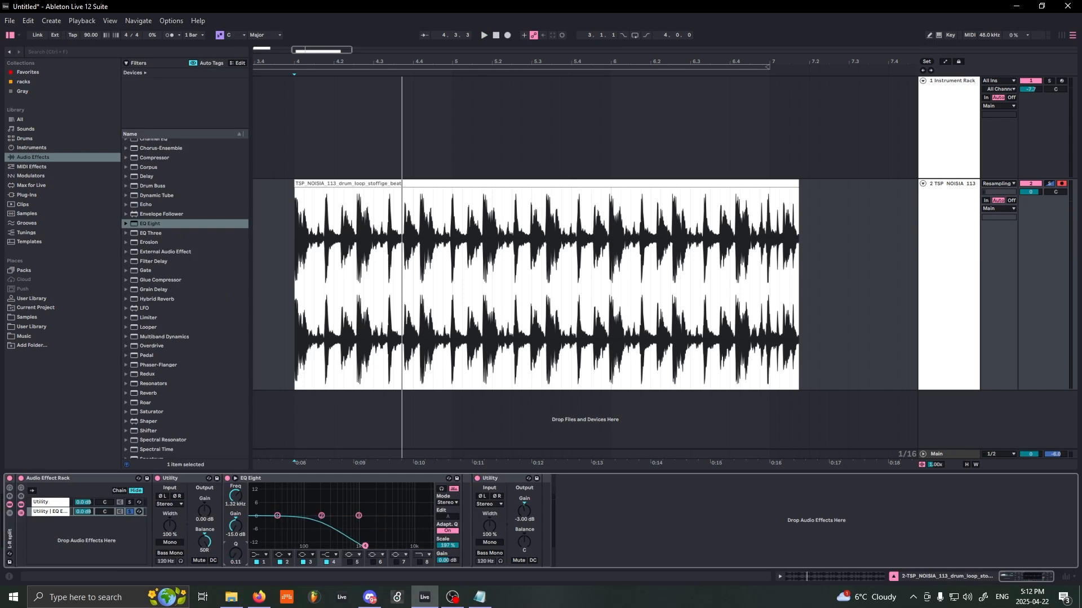
pyautogui.press('space')
pyautogui.moveTo(365, 546); pyautogui.dragTo(352, 546)
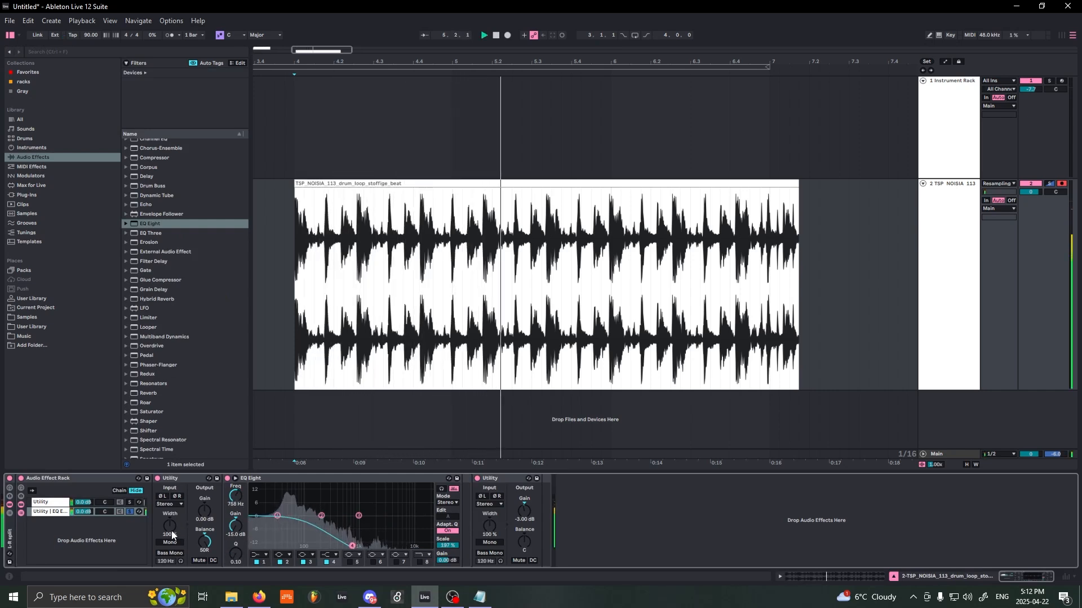
# Step: Turn off the right chain's solo and play the loop from bar 4 with both channels, only the right one equalized
pyautogui.press('space')
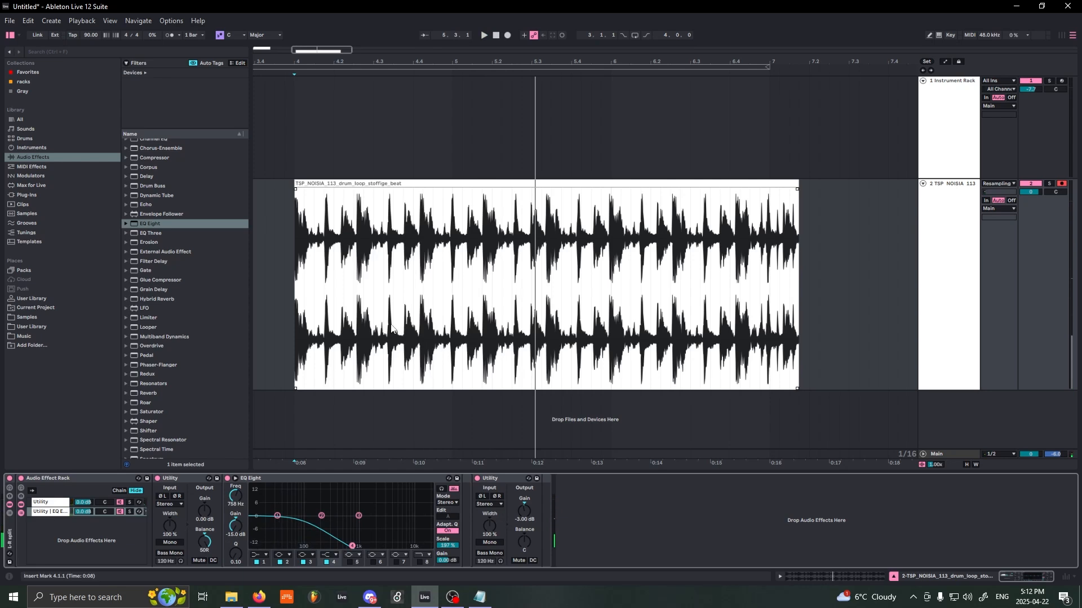
pyautogui.press('space')
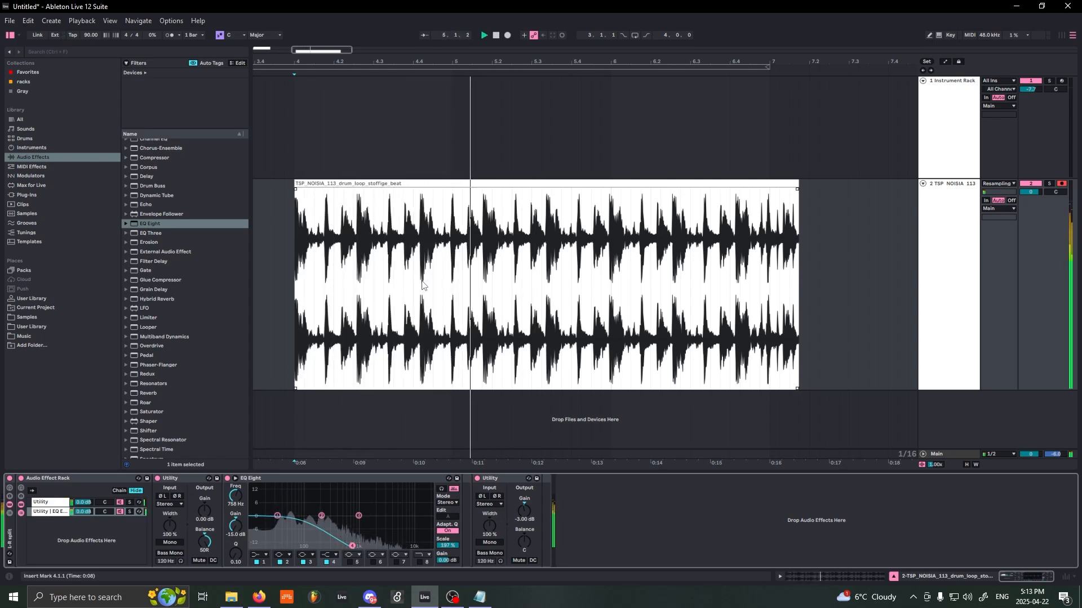
pyautogui.press('space')
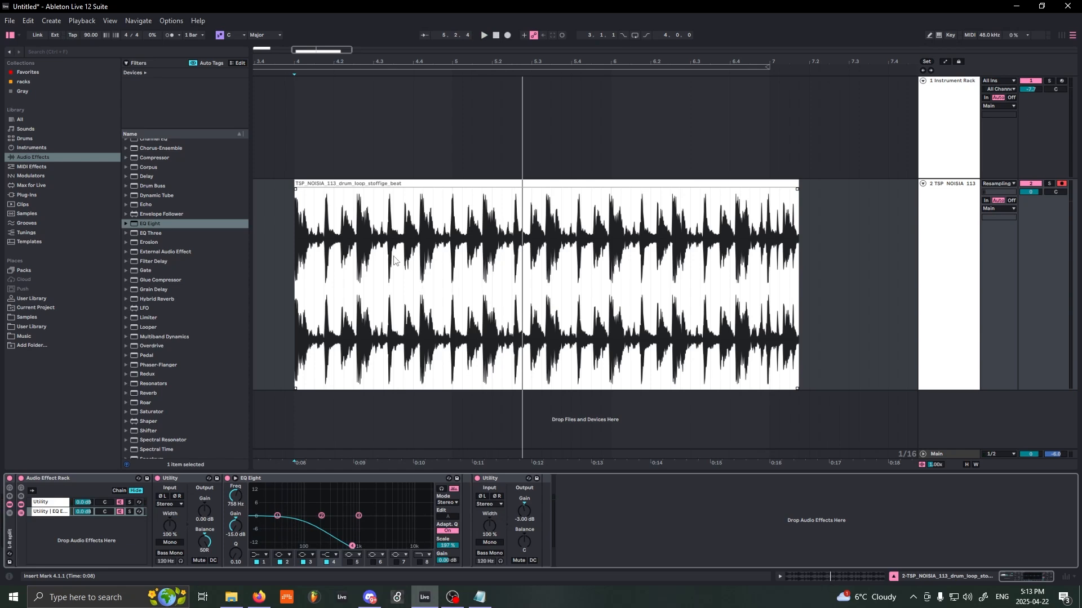
# Step: Play the loop briefly and move the EQ Eight from the right channel's chain to the left channel's chain
pyautogui.click(60, 511)
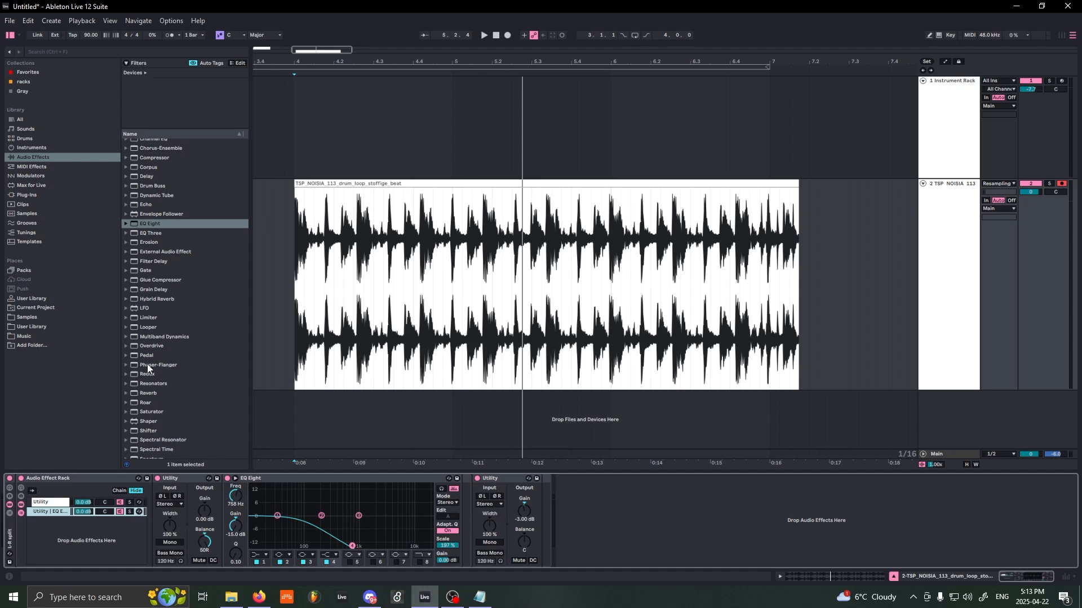
pyautogui.press('space')
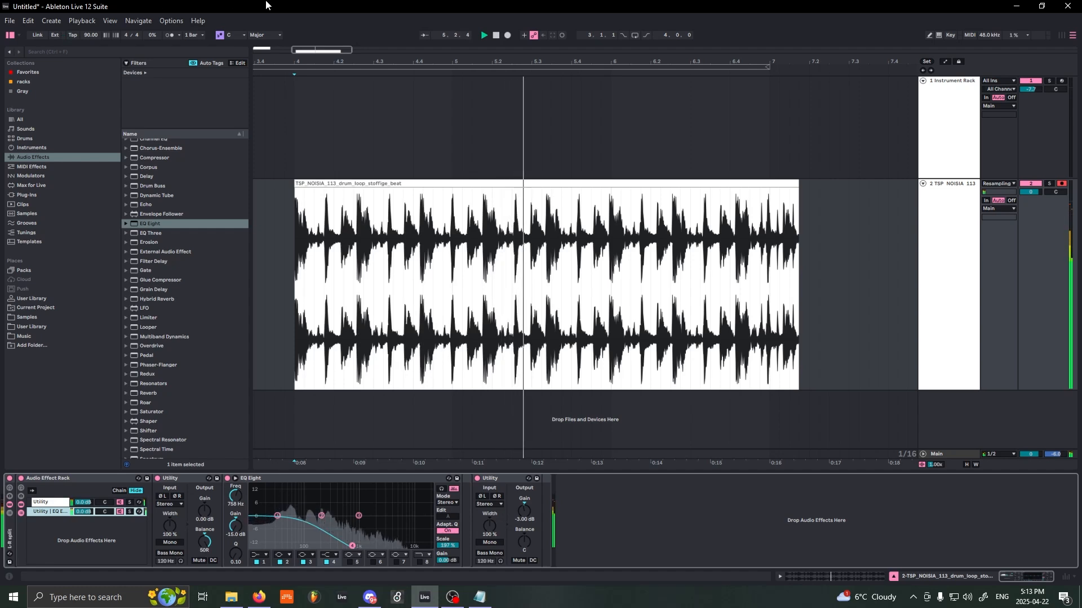
pyautogui.click(263, 481)
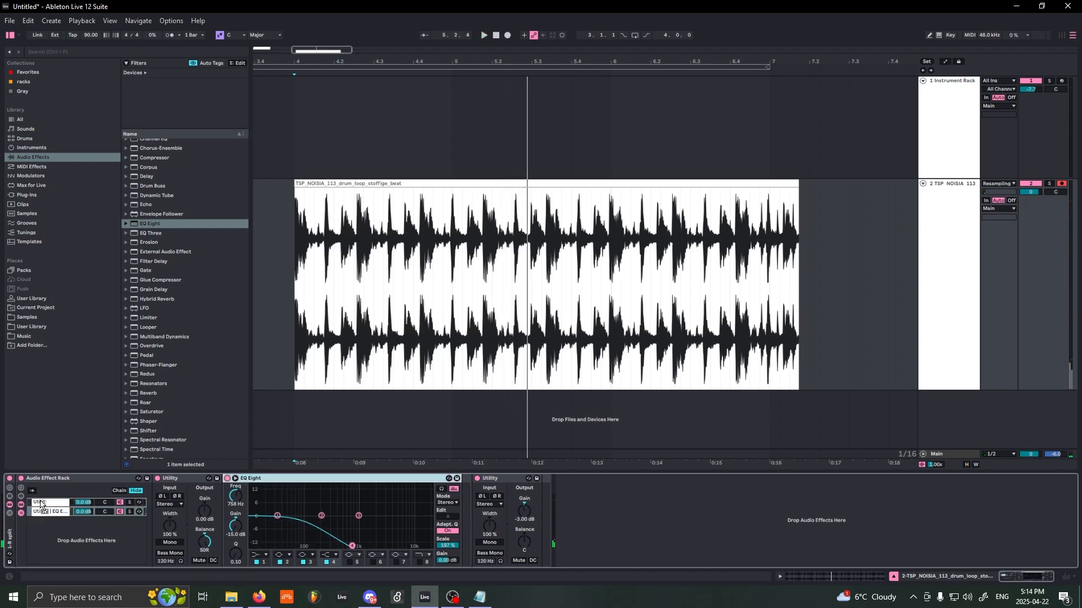
pyautogui.moveTo(39, 510); pyautogui.dragTo(51, 503)
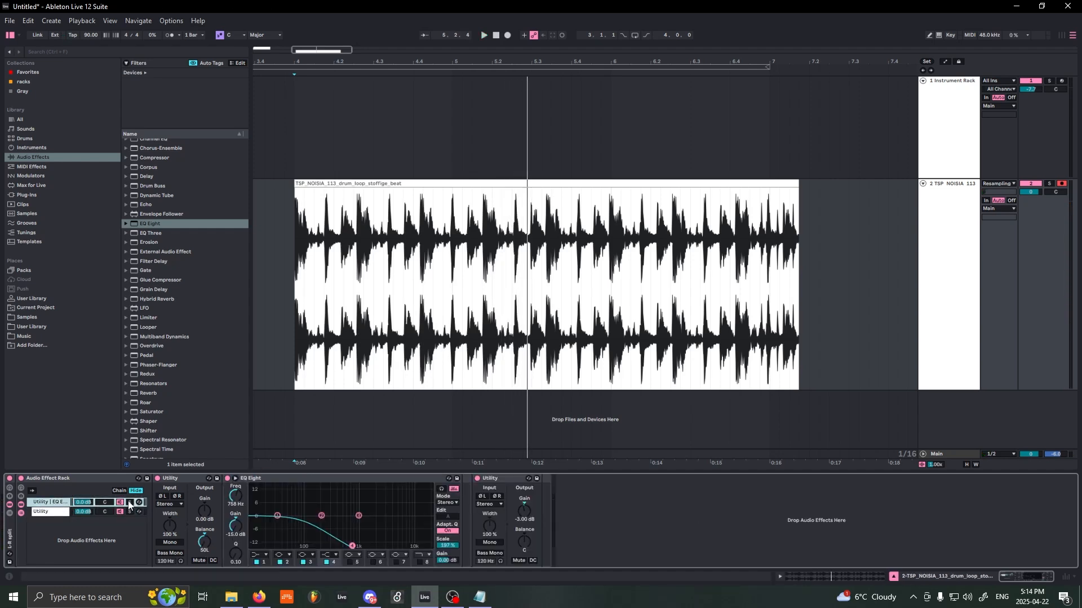
# Step: Play the loop with the EQ Eight applied only to the left channel's chain
pyautogui.press('space')
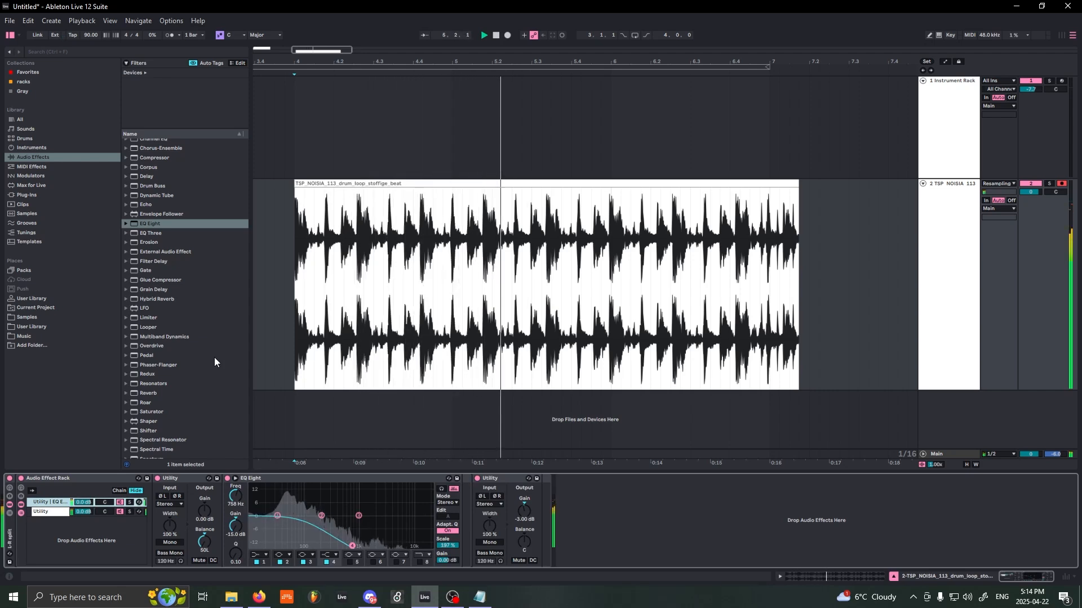
pyautogui.press('space')
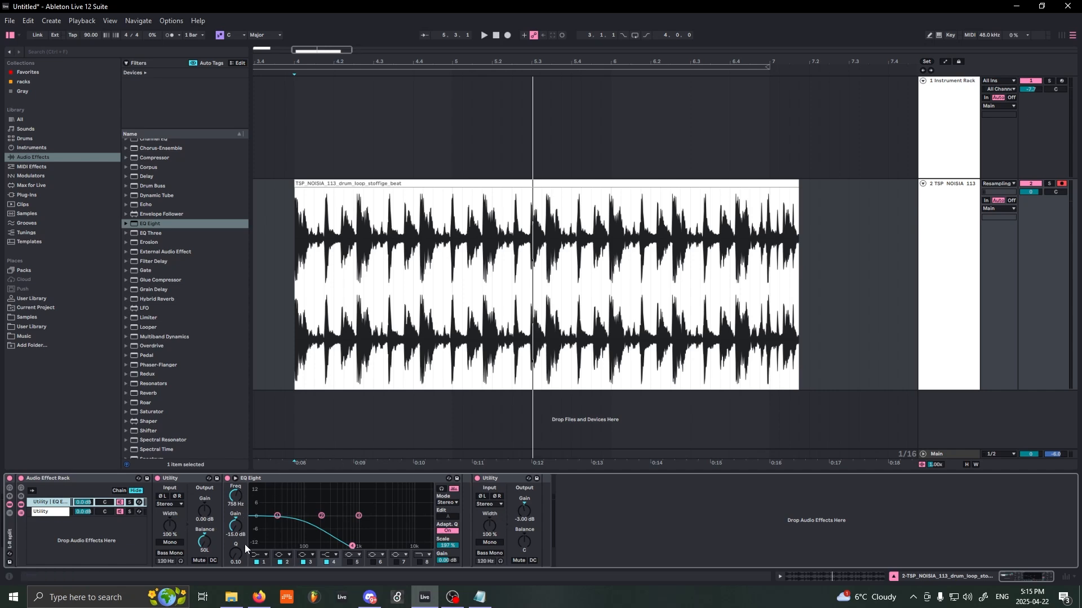
# Step: Hide the L-R split rack's contents and add a Delay after it with Dry/Wet at 100% and Feedback at 0%
pyautogui.click(9, 505)
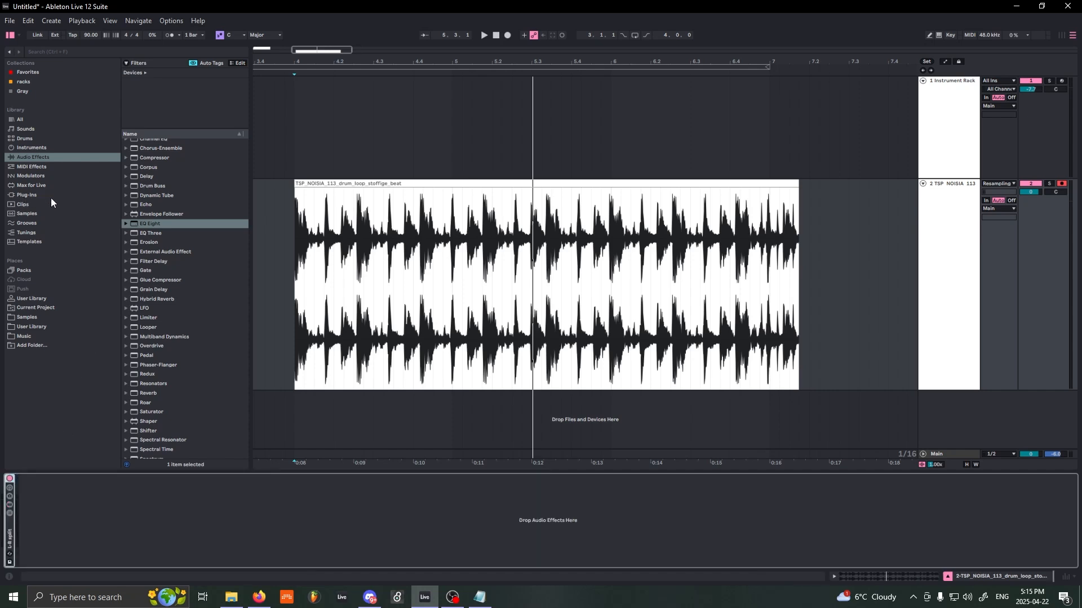
pyautogui.doubleClick(146, 176)
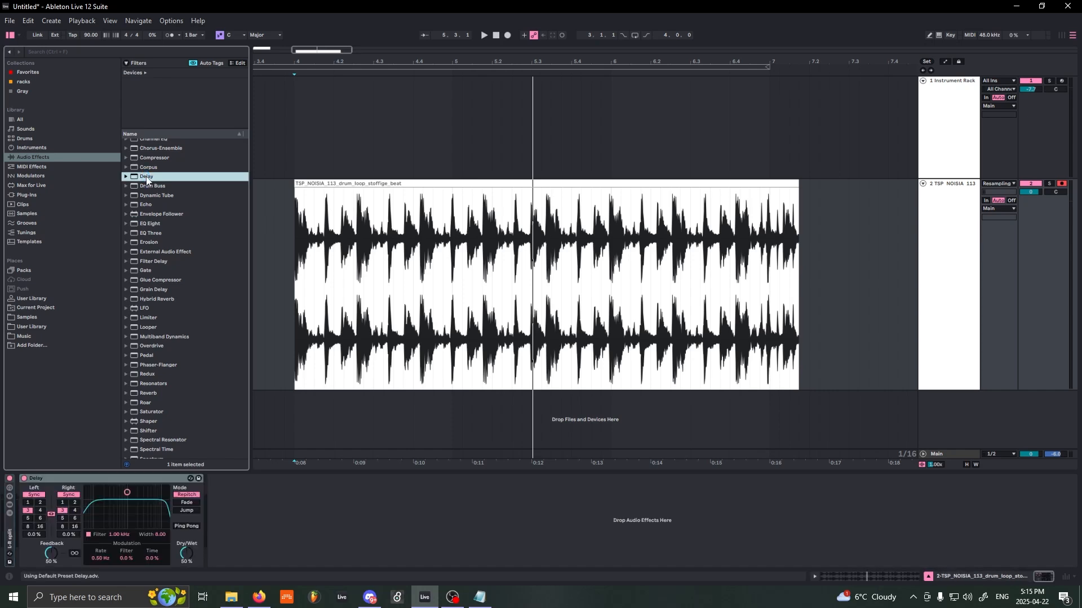
pyautogui.moveTo(186, 553); pyautogui.dragTo(181, 503)
pyautogui.moveTo(57, 567); pyautogui.dragTo(53, 572)
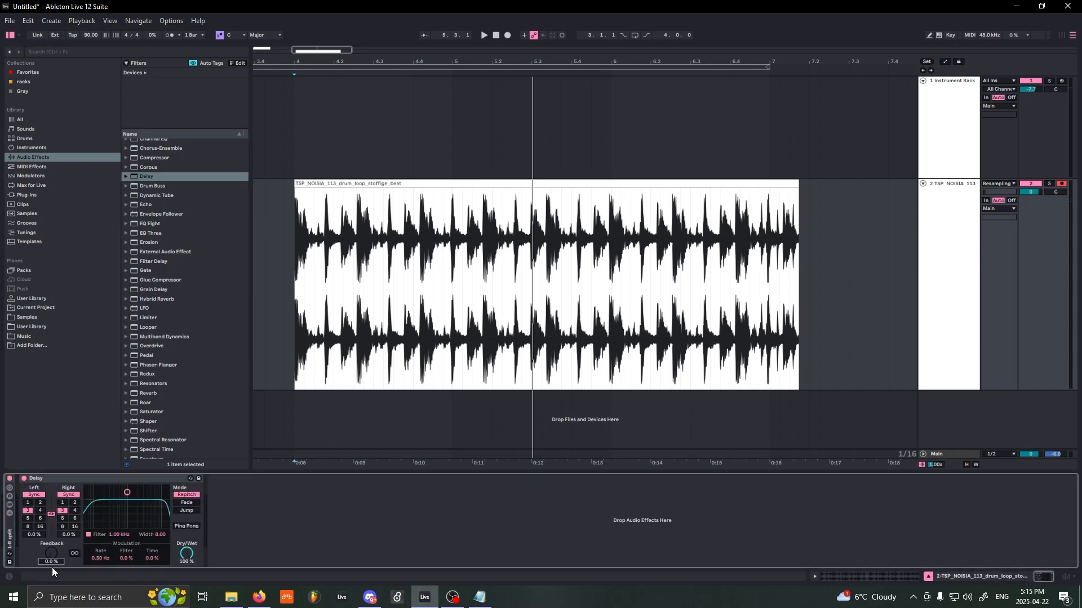
# Step: Turn off the Delay's filter and set its linked left and right channels to an unsynced time of 145 ms
pyautogui.click(88, 535)
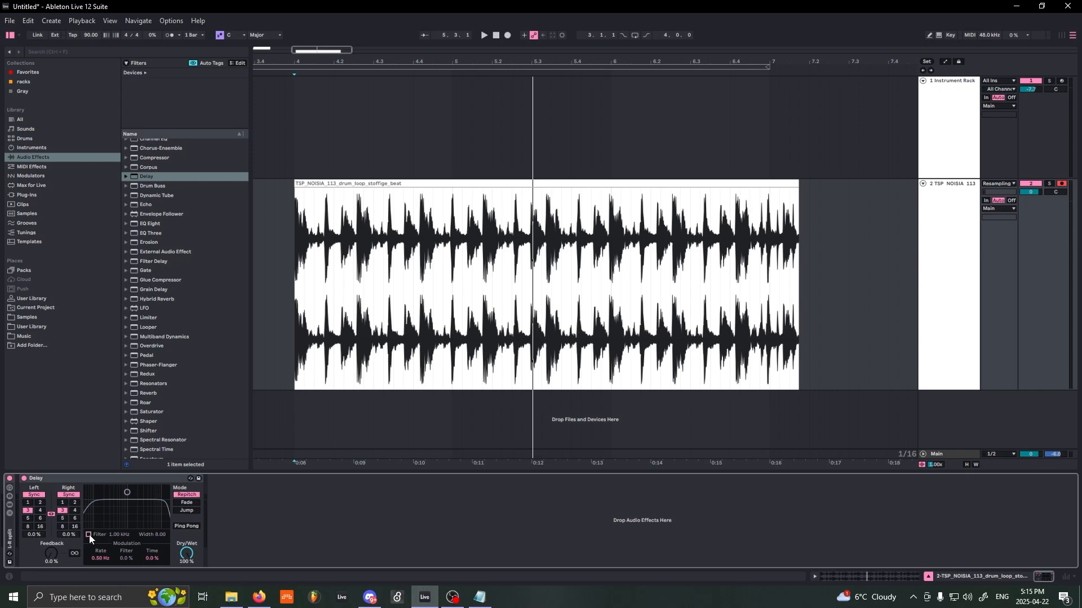
pyautogui.click(68, 494)
pyautogui.moveTo(69, 514); pyautogui.dragTo(70, 530)
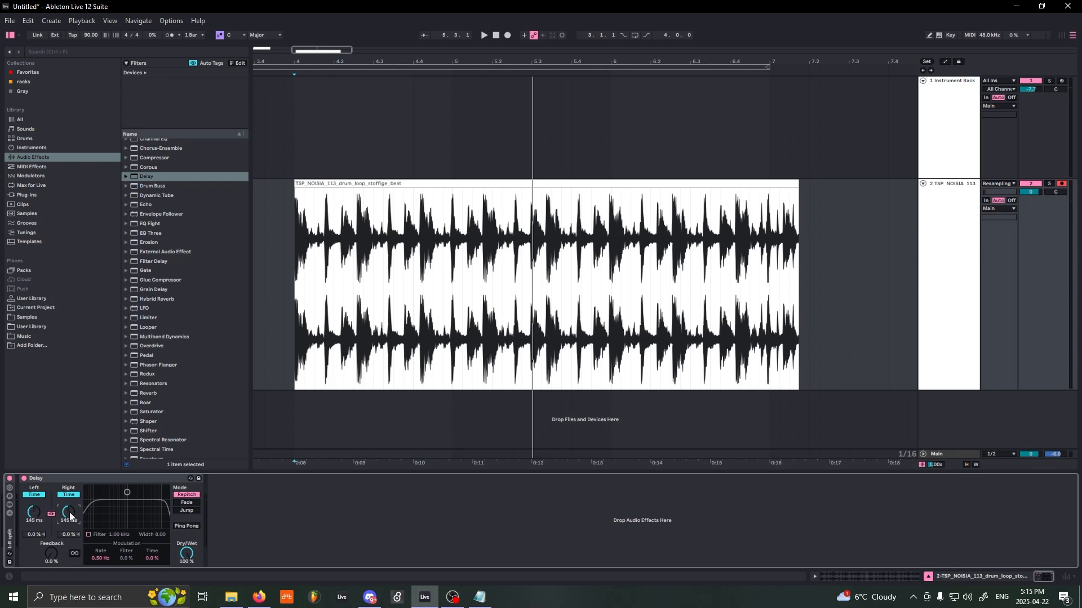
# Step: Play the loop from bar 4 with the Delay off, then again with the L-R split rack also turned off
pyautogui.click(289, 265)
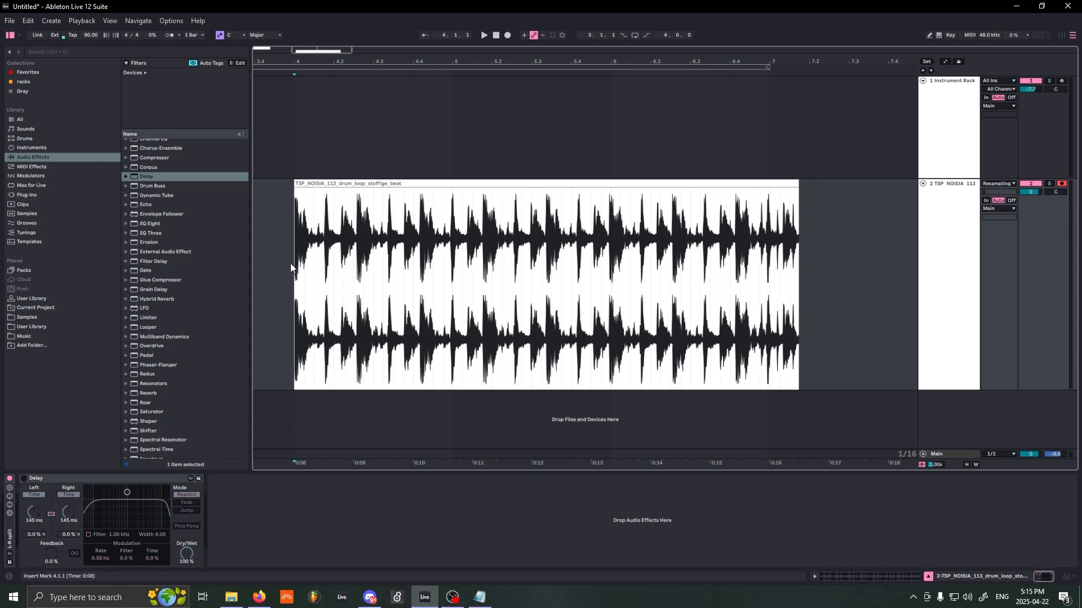
pyautogui.press('space')
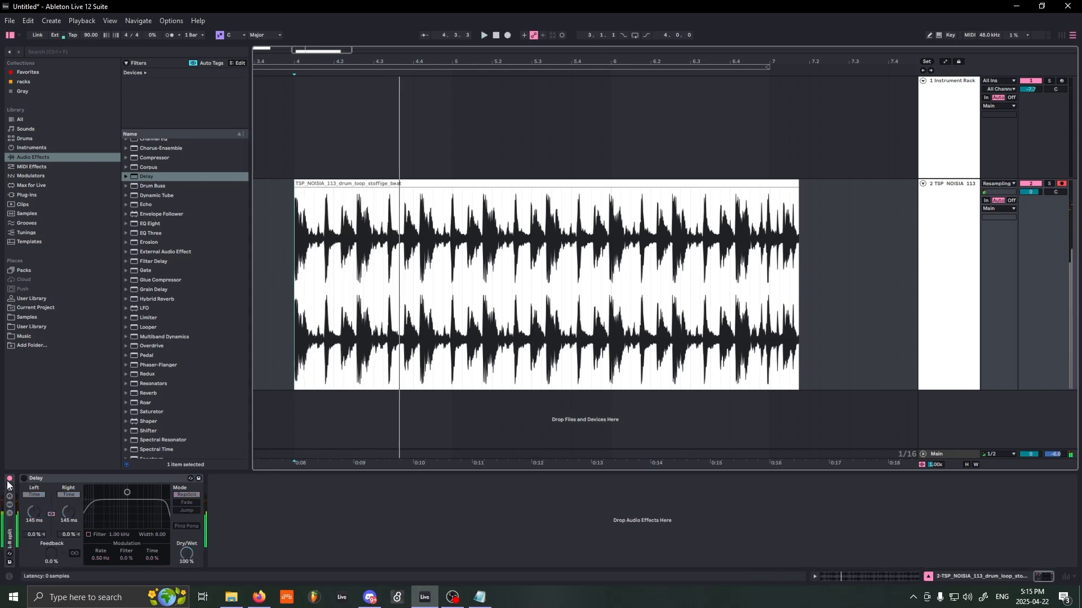
pyautogui.press('space')
pyautogui.click(9, 479)
pyautogui.press('space')
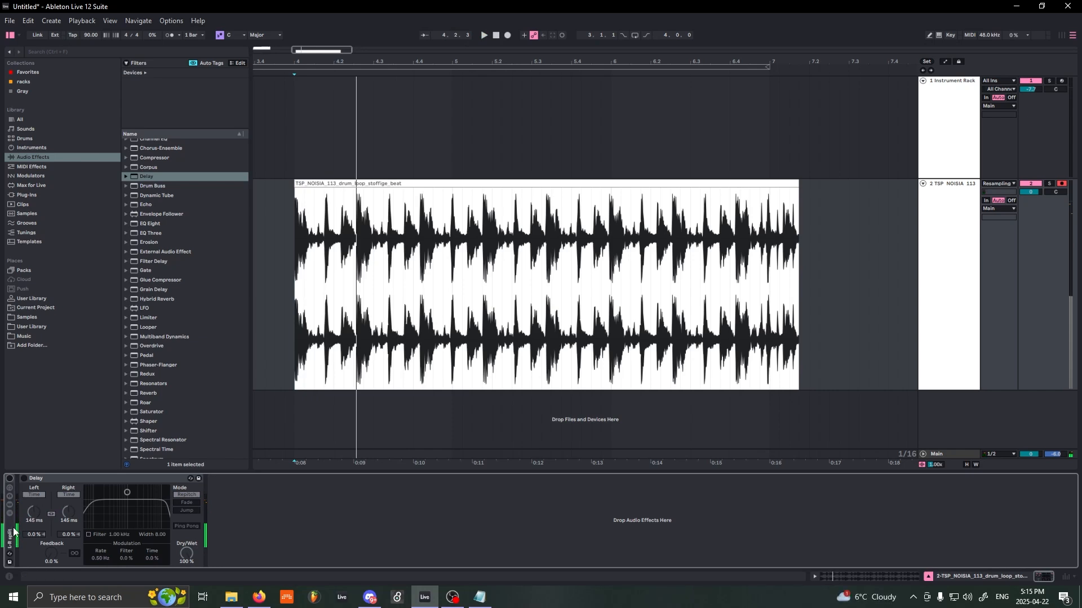
pyautogui.press('space')
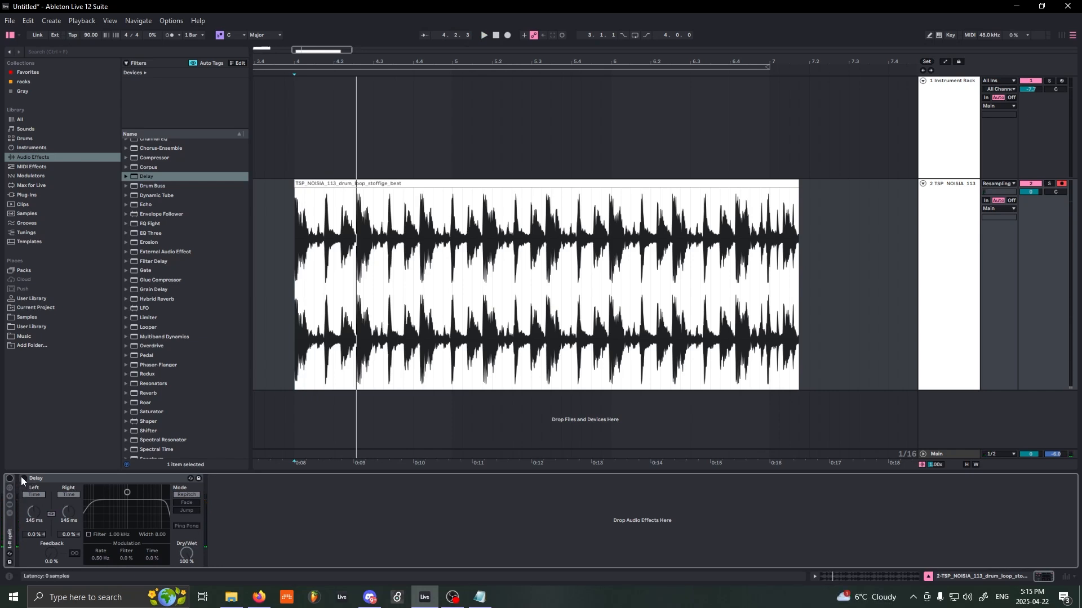
# Step: Turn the Delay on, raise both delay times to 1.22 s and play the loop
pyautogui.click(23, 479)
pyautogui.press('space')
pyautogui.moveTo(67, 506); pyautogui.dragTo(67, 473)
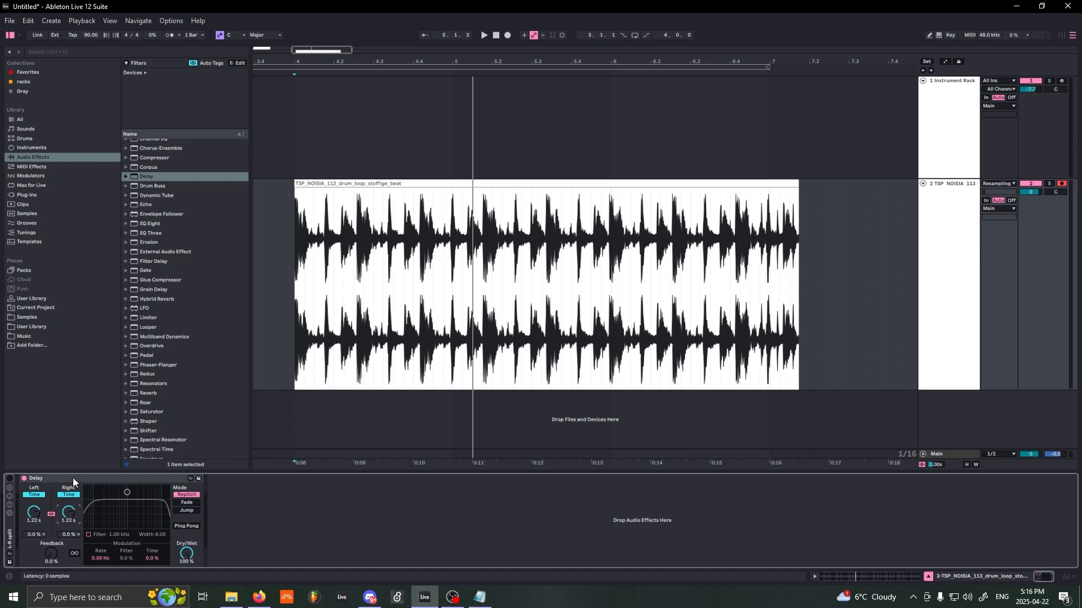
pyautogui.press('space')
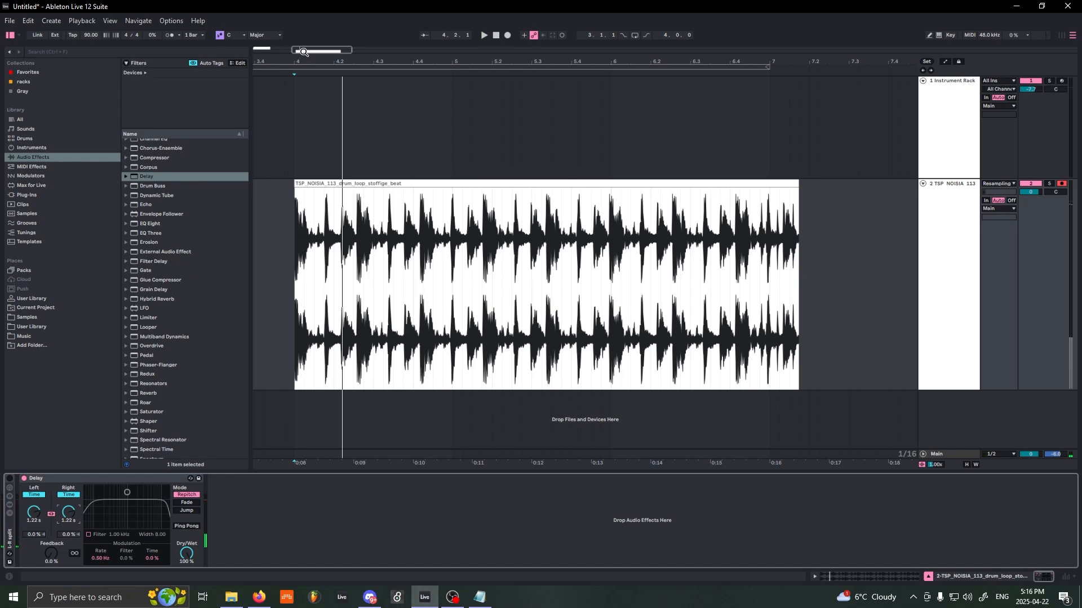
# Step: Delete the Delay after the L-R split rack, show the rack's contents and turn the rack back on
pyautogui.moveTo(303, 52); pyautogui.dragTo(328, 361)
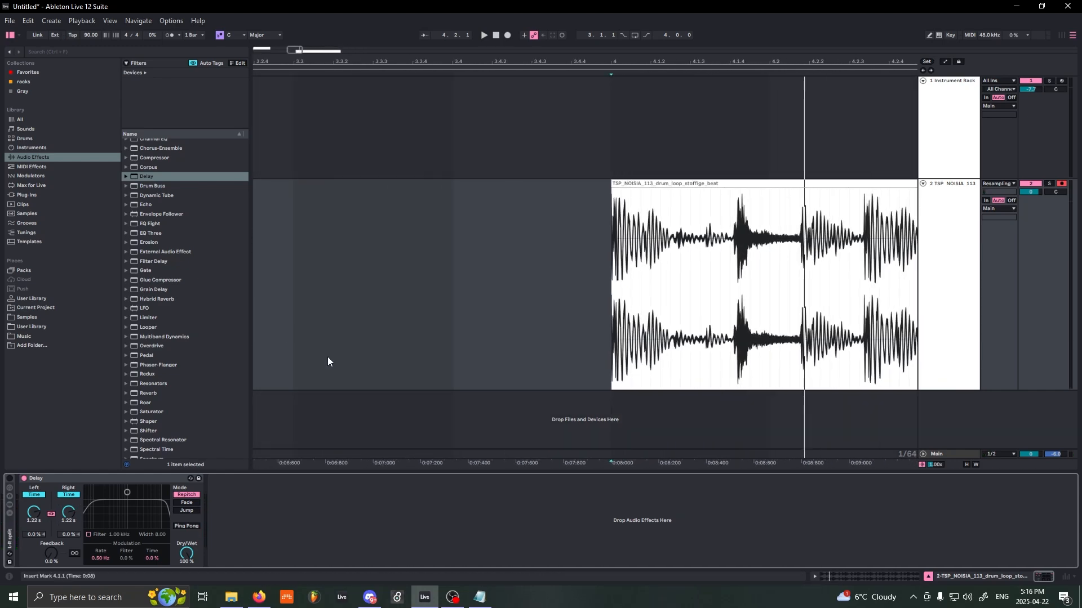
pyautogui.click(118, 480)
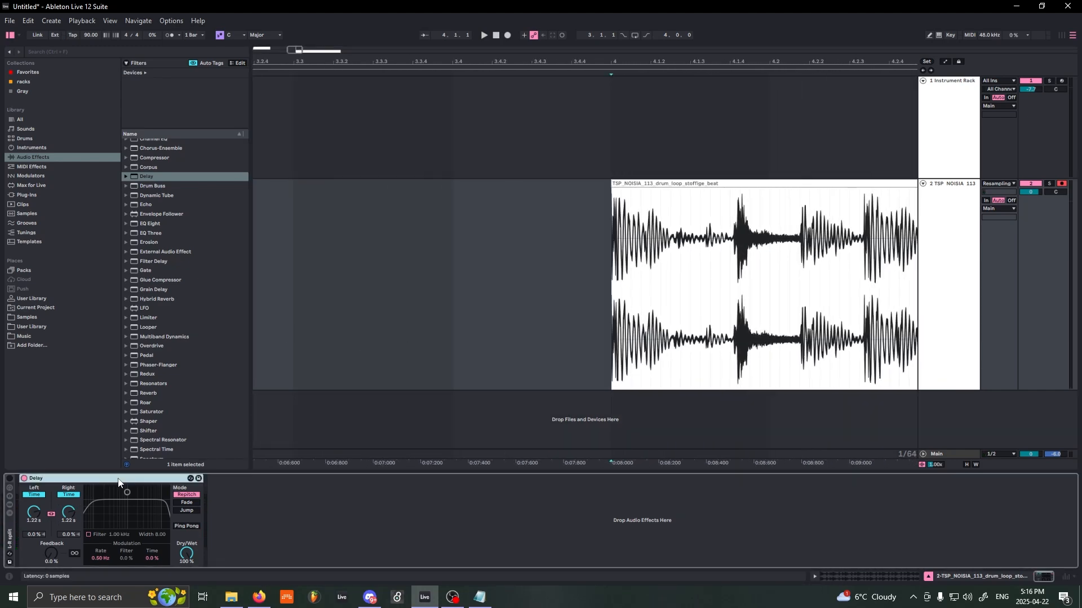
pyautogui.moveTo(298, 51); pyautogui.dragTo(302, 60)
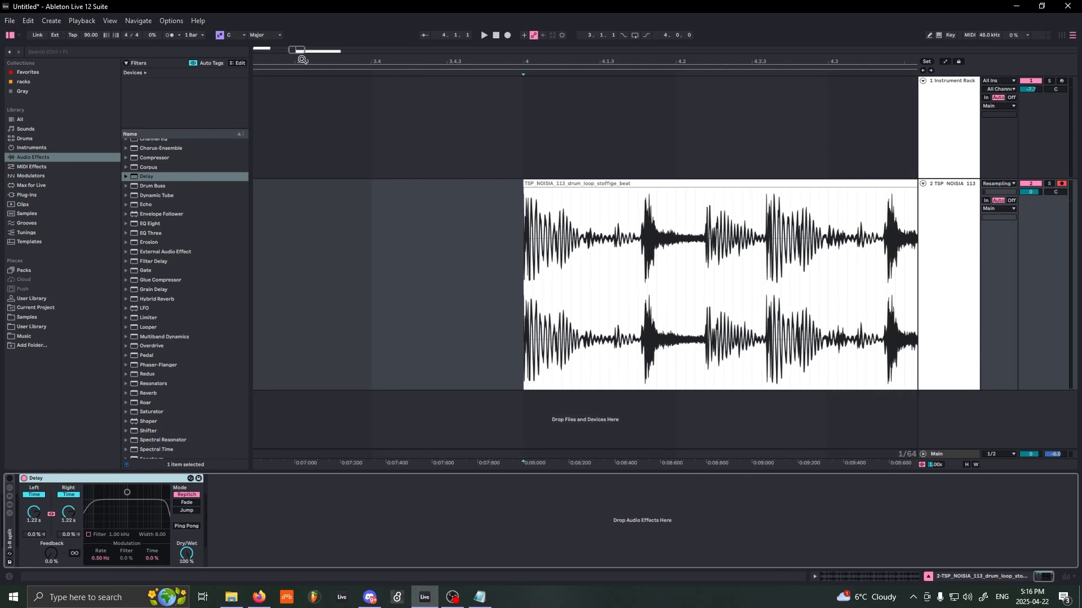
pyautogui.moveTo(296, 50); pyautogui.dragTo(299, 21)
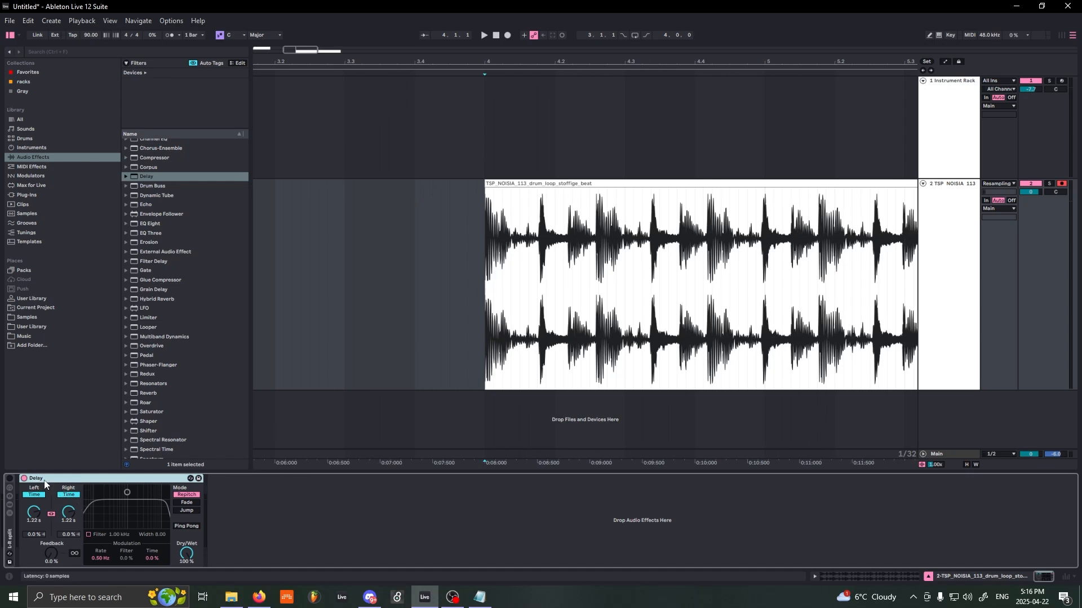
pyautogui.press('Delete')
pyautogui.doubleClick(12, 531)
pyautogui.click(10, 479)
# Step: Delete the EQ Eight from the left channel's Utility chain
pyautogui.click(48, 513)
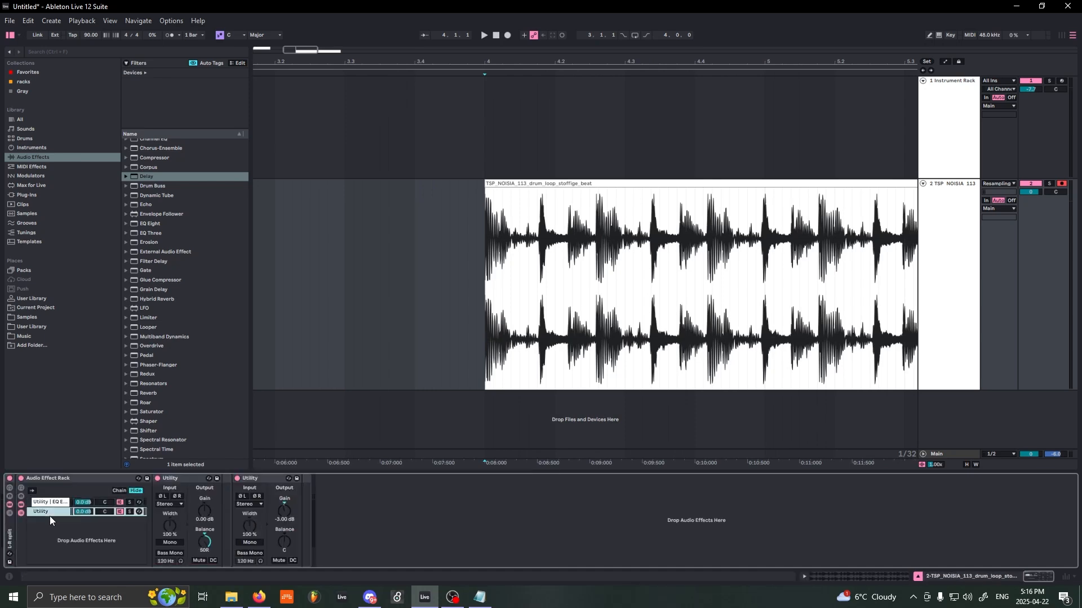
pyautogui.click(48, 502)
pyautogui.click(253, 480)
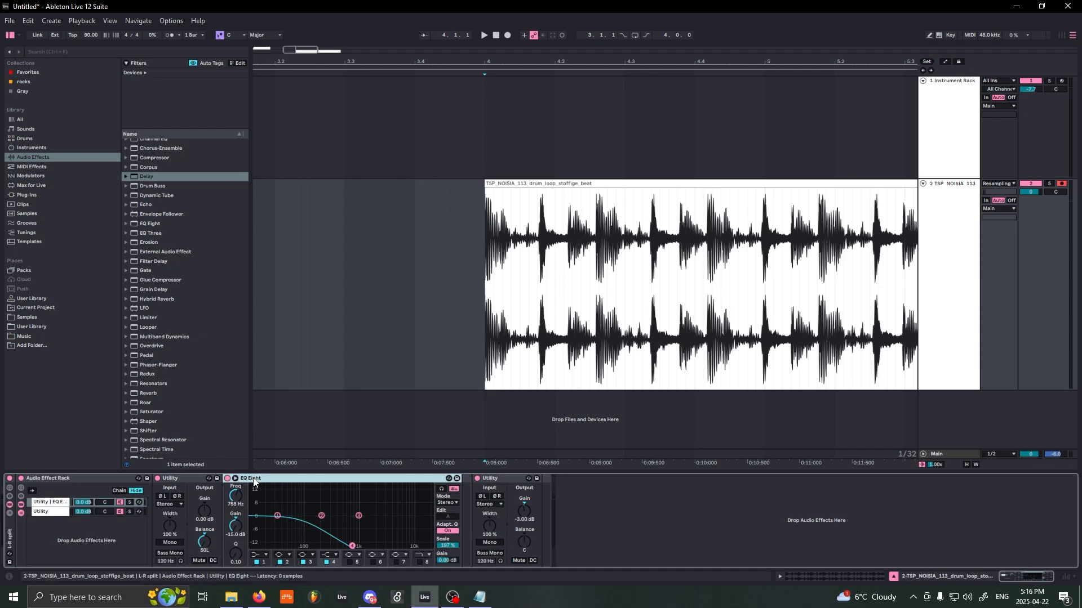
pyautogui.press('Delete')
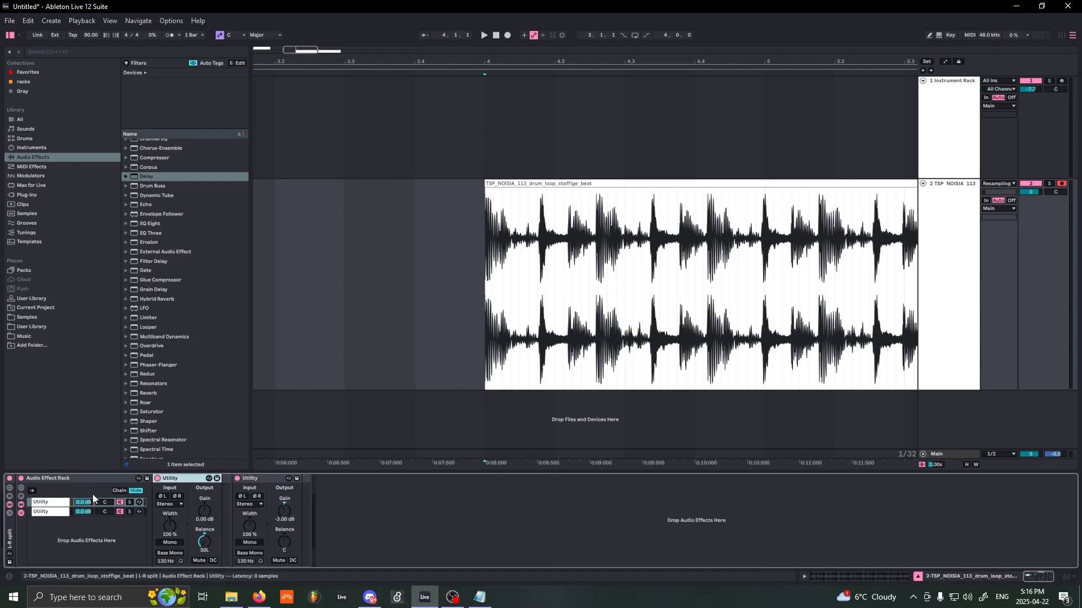
# Step: Add a Delay to the right channel's chain with 100% Dry/Wet, 0% Feedback, the filter off and unsynced delay times
pyautogui.moveTo(140, 176); pyautogui.dragTo(56, 512)
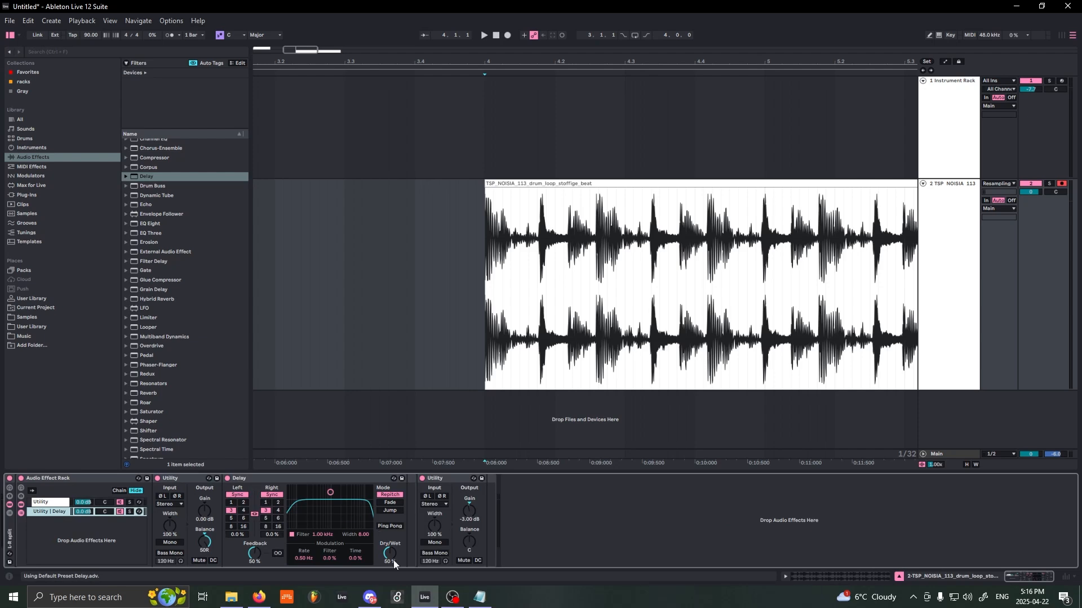
pyautogui.moveTo(391, 556); pyautogui.dragTo(404, 509)
pyautogui.moveTo(254, 554); pyautogui.dragTo(255, 580)
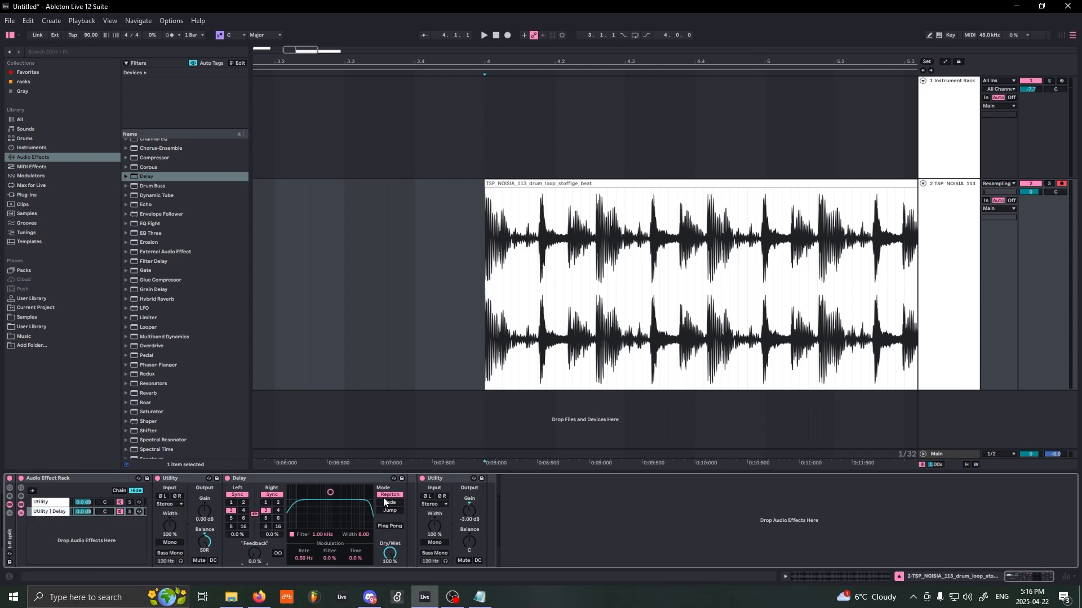
pyautogui.click(291, 534)
pyautogui.click(271, 494)
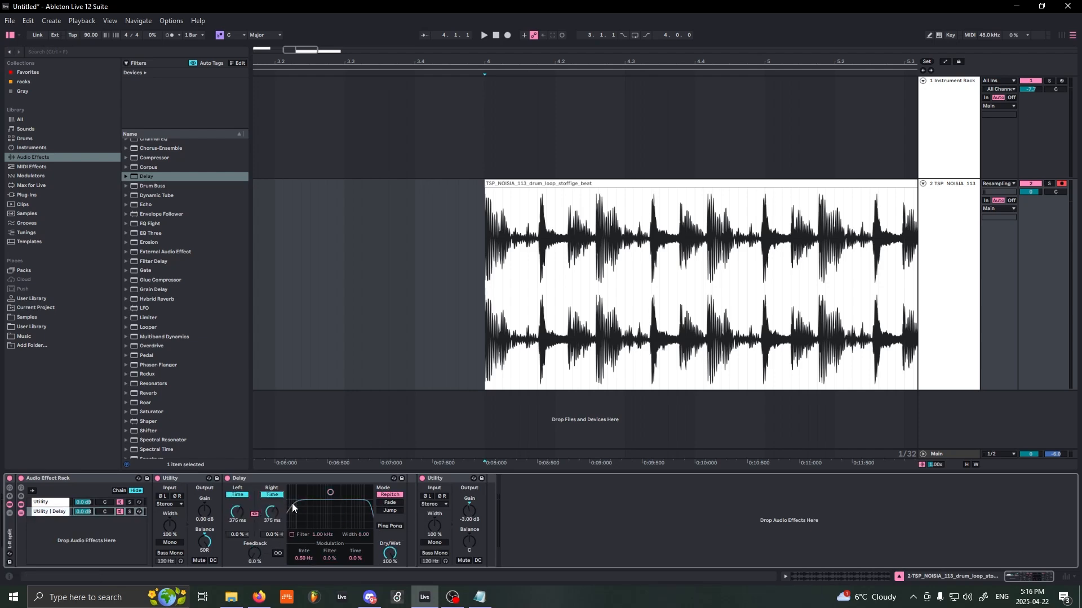
# Step: Play the loop while setting the right chain's Delay to 13.5 ms
pyautogui.moveTo(275, 512); pyautogui.dragTo(276, 558)
pyautogui.press('space')
pyautogui.moveTo(275, 512); pyautogui.dragTo(276, 510)
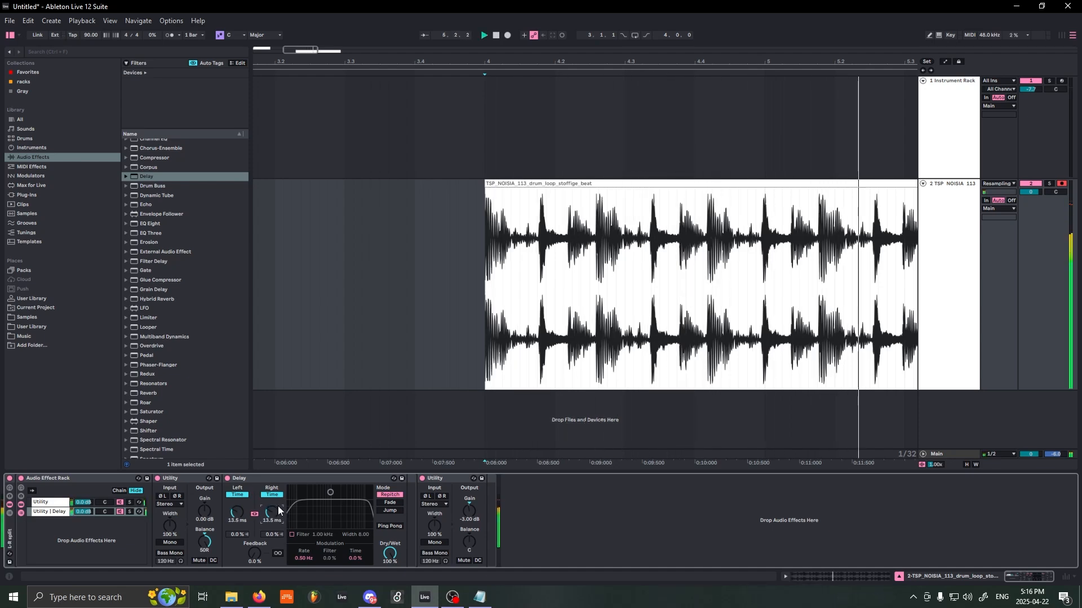
pyautogui.press('space')
# Step: Set the right chain's Delay to 27.0 ms, then lower it to 1.00 ms and replay the loop from bar 4
pyautogui.moveTo(293, 51); pyautogui.dragTo(304, 53)
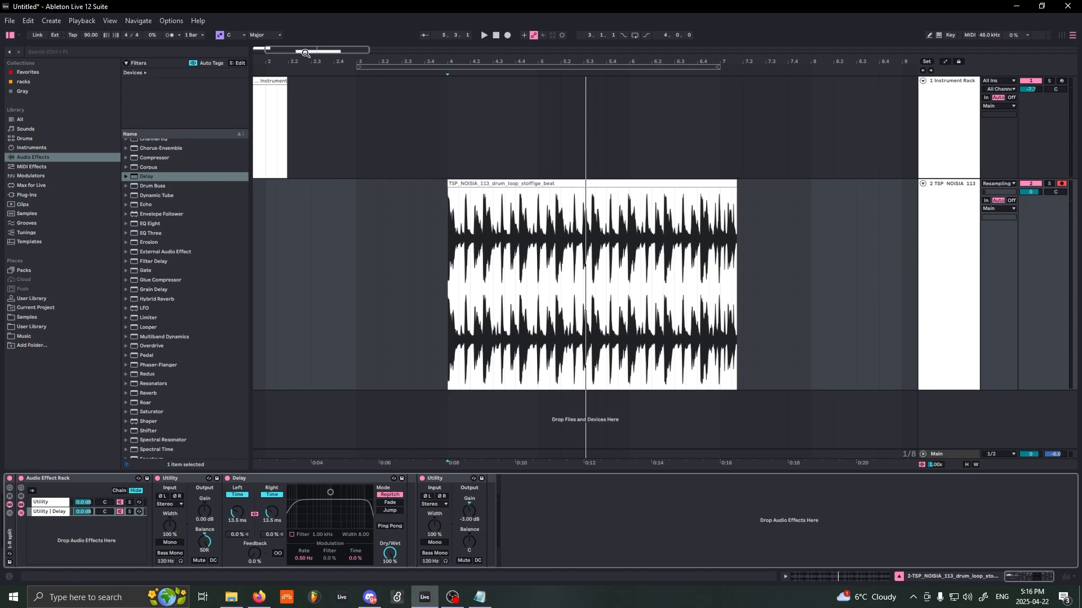
pyautogui.press('space')
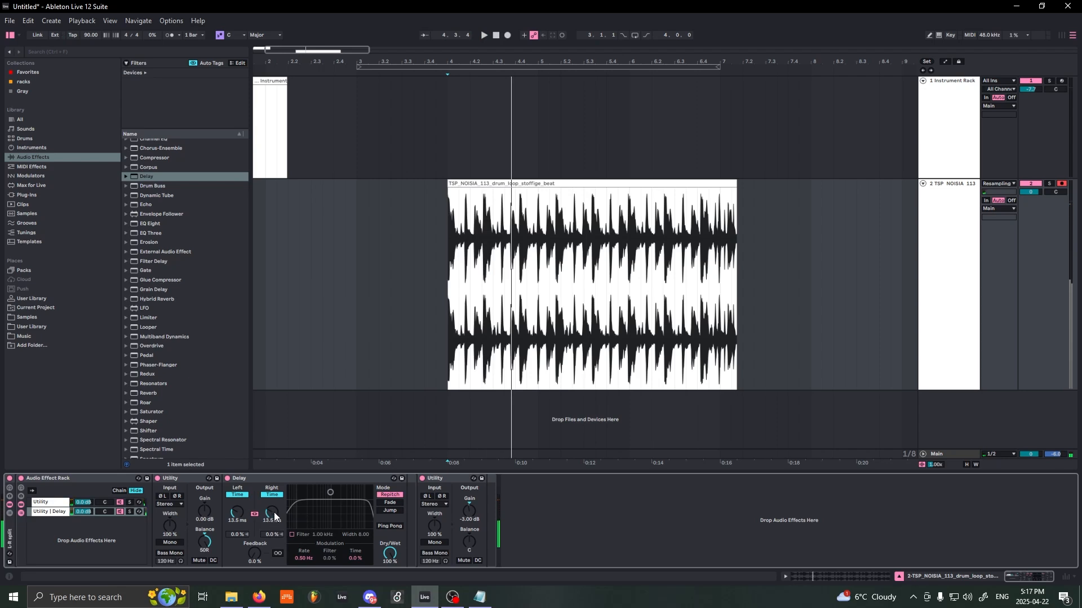
pyautogui.moveTo(273, 511)
pyautogui.mouseDown()
pyautogui.moveTo(272, 499)
pyautogui.moveTo(273, 522)
pyautogui.mouseUp()
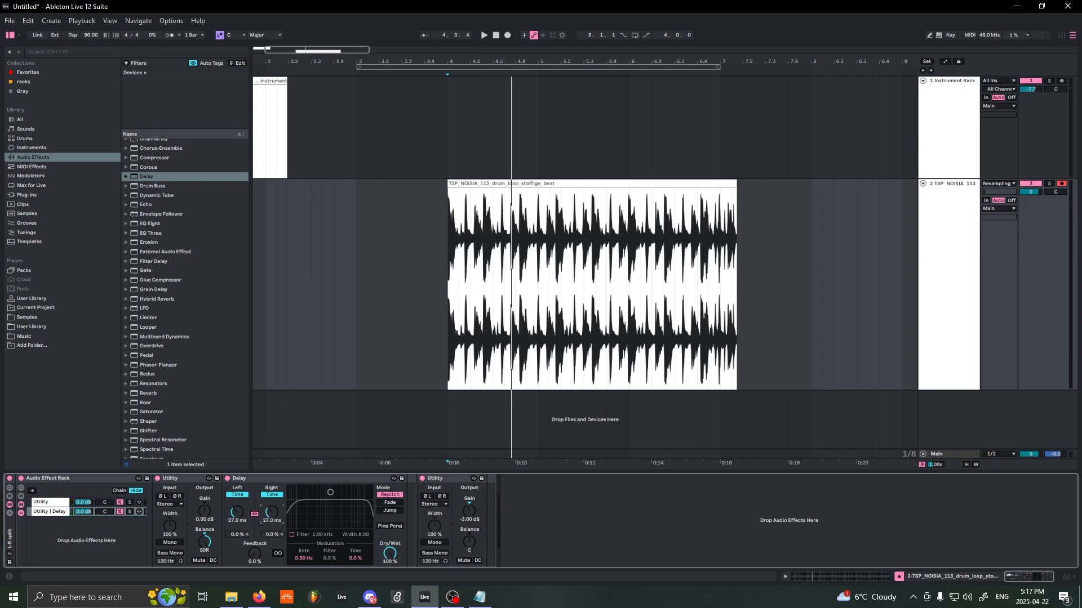
pyautogui.moveTo(273, 512)
pyautogui.mouseDown()
pyautogui.moveTo(272, 549)
pyautogui.moveTo(274, 511)
pyautogui.mouseUp()
pyautogui.press('space')
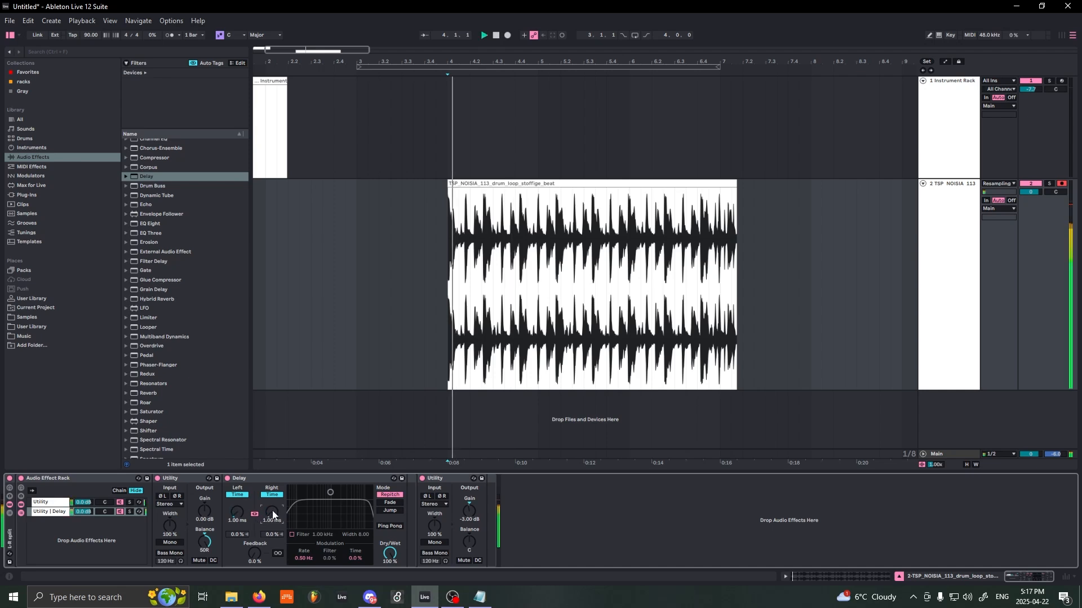
pyautogui.press('space')
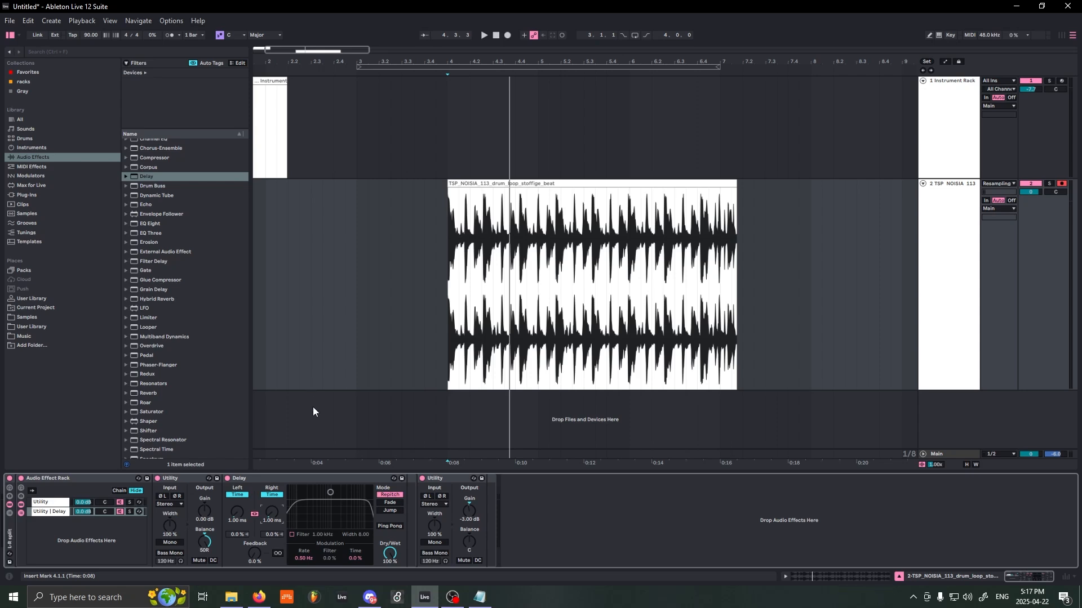
pyautogui.press('space')
pyautogui.press('space')
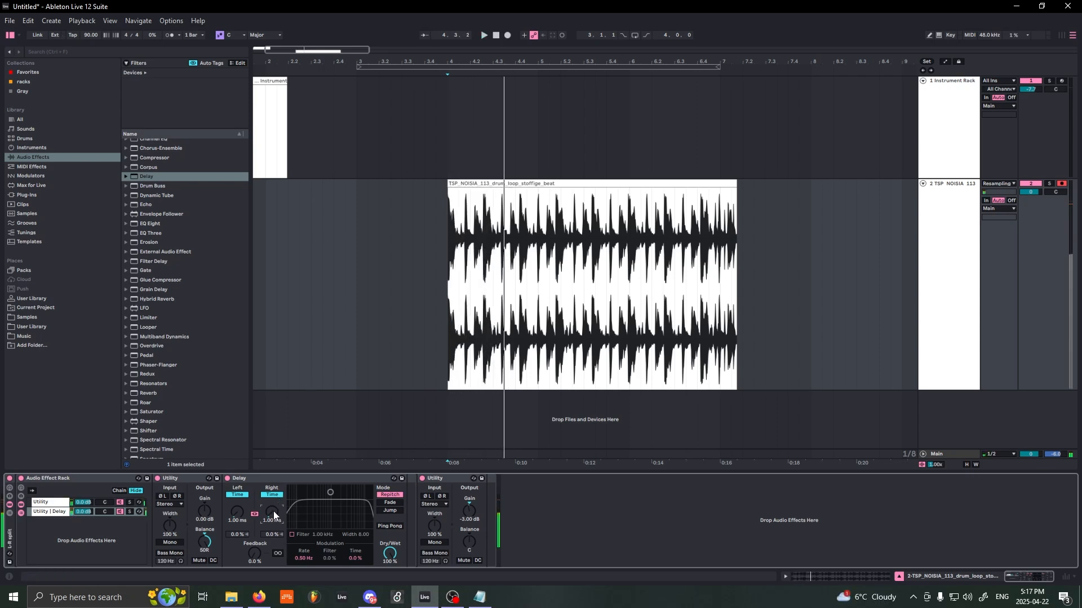
# Step: Play the loop while raising the right chain's Delay to 95.7 ms
pyautogui.press('space')
pyautogui.moveTo(274, 512)
pyautogui.mouseDown()
pyautogui.moveTo(275, 474)
pyautogui.moveTo(276, 512)
pyautogui.mouseUp()
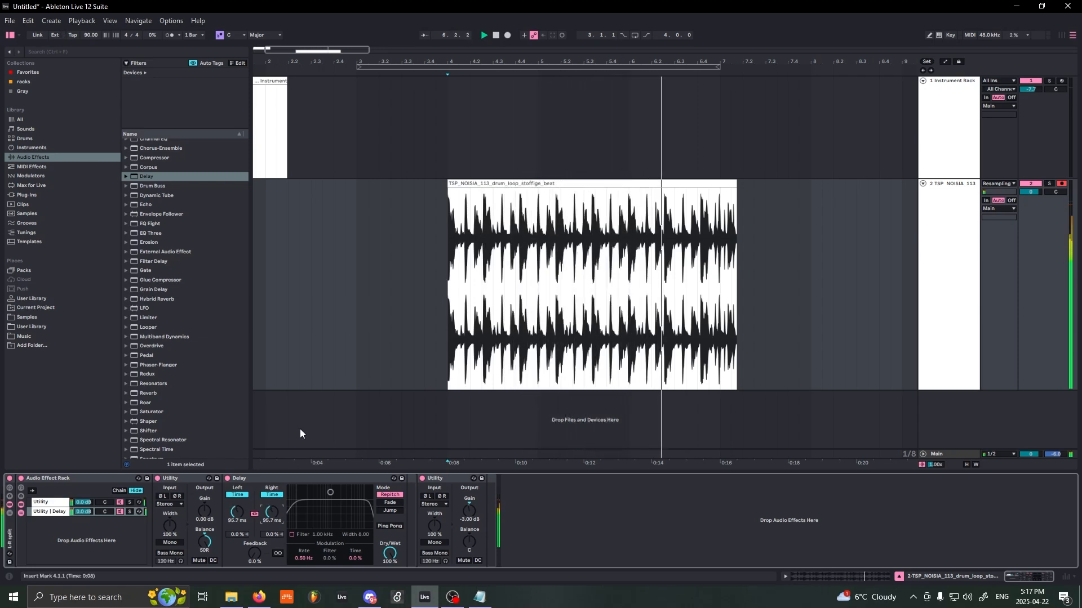
pyautogui.press('space')
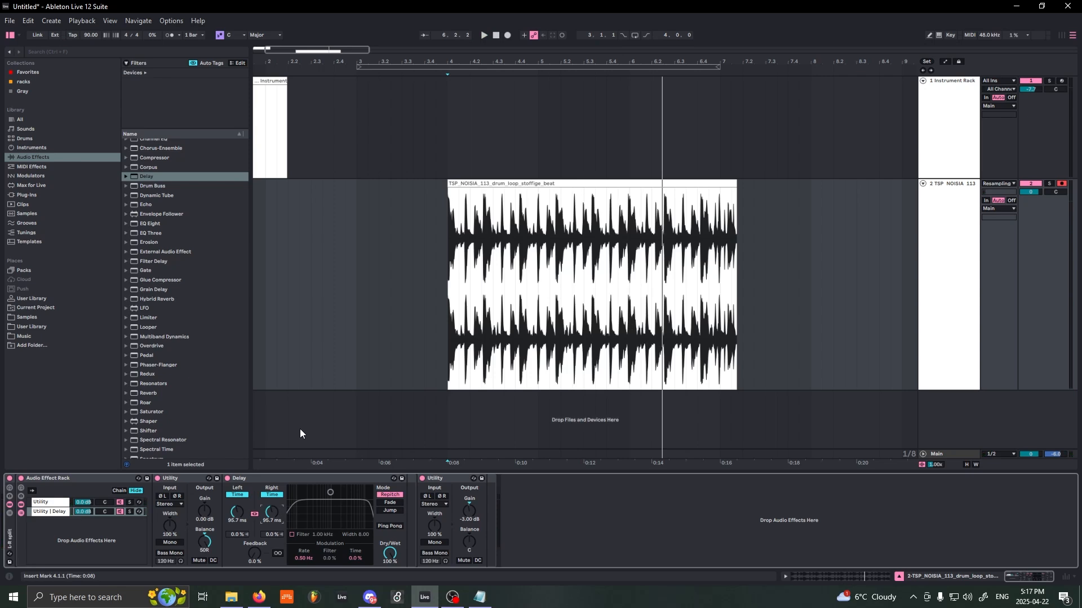
# Step: Play the loop from bar 4 while lowering the right chain's Delay to 8.15 ms
pyautogui.press('space')
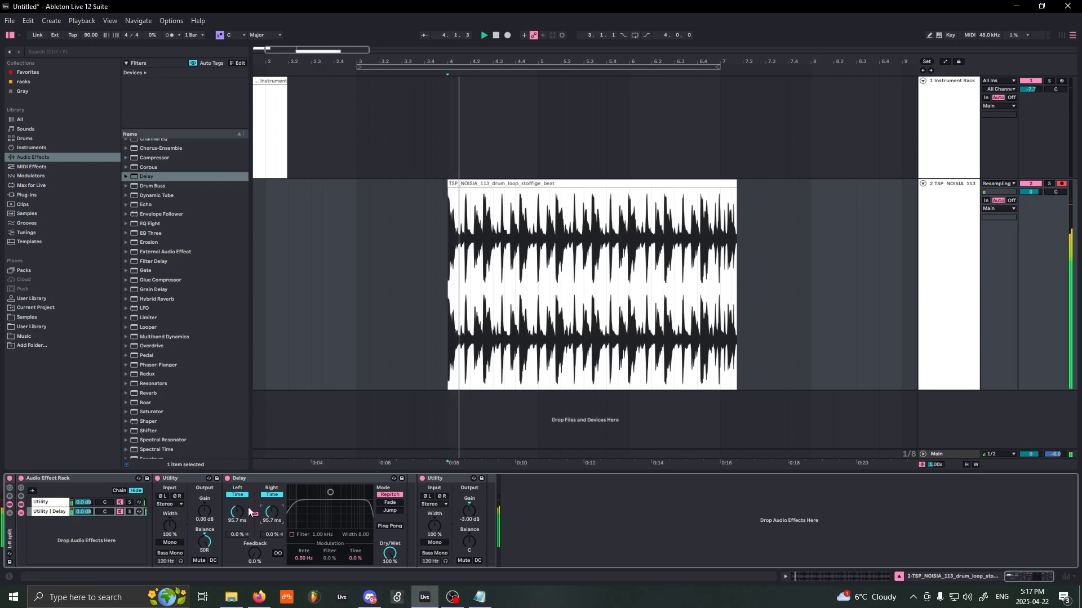
pyautogui.moveTo(275, 516); pyautogui.dragTo(274, 544)
pyautogui.press('space')
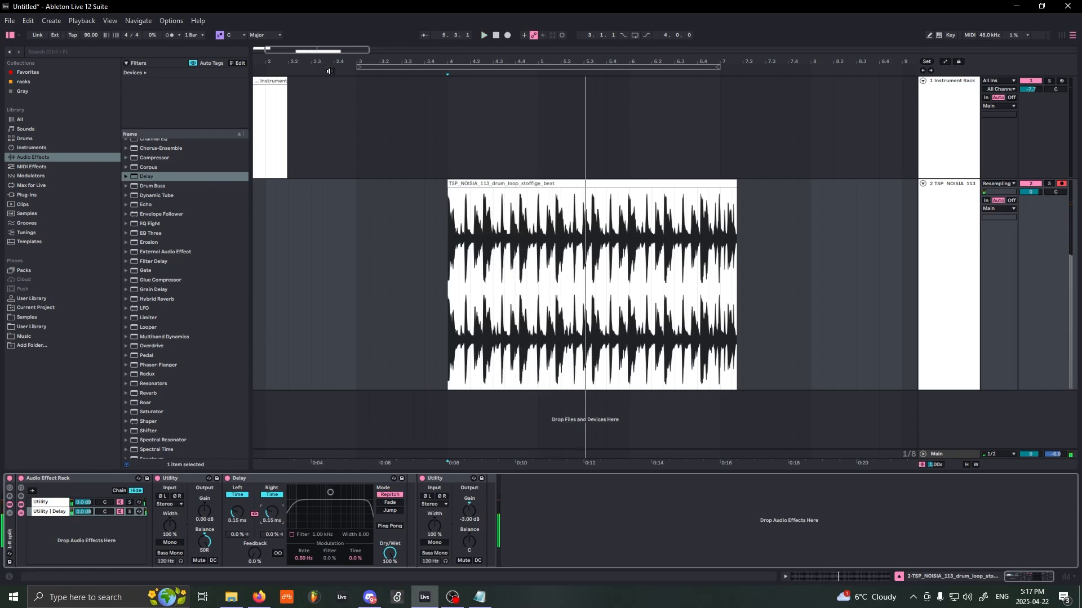
pyautogui.moveTo(316, 52); pyautogui.dragTo(316, 77)
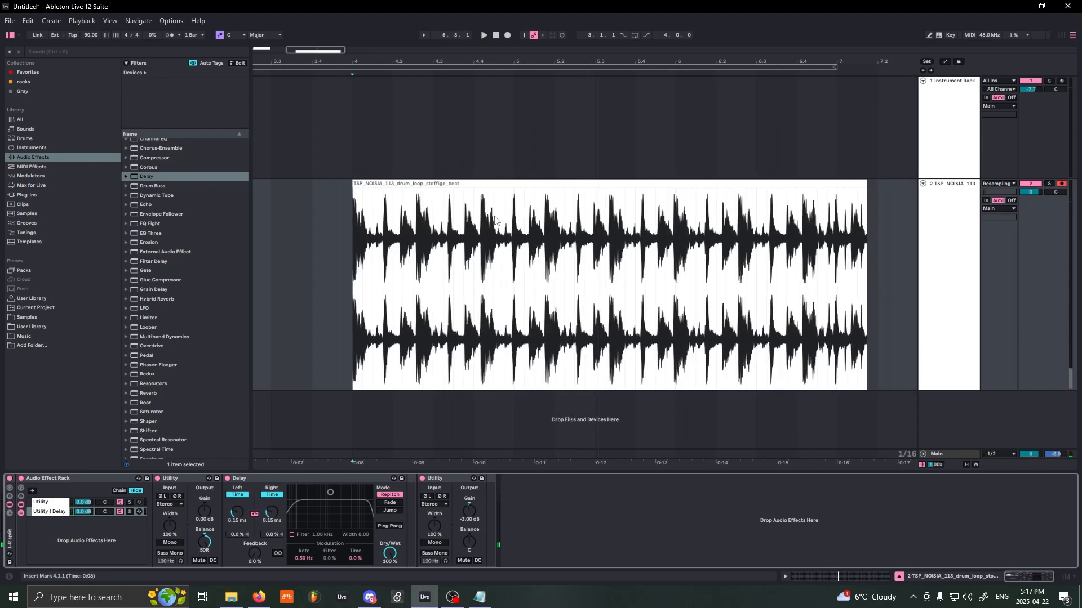
# Step: Add an audio track with its input set to Resampling and record a short take of the delayed drum loop
pyautogui.click(970, 423)
pyautogui.hotkey('ctrl', 't')
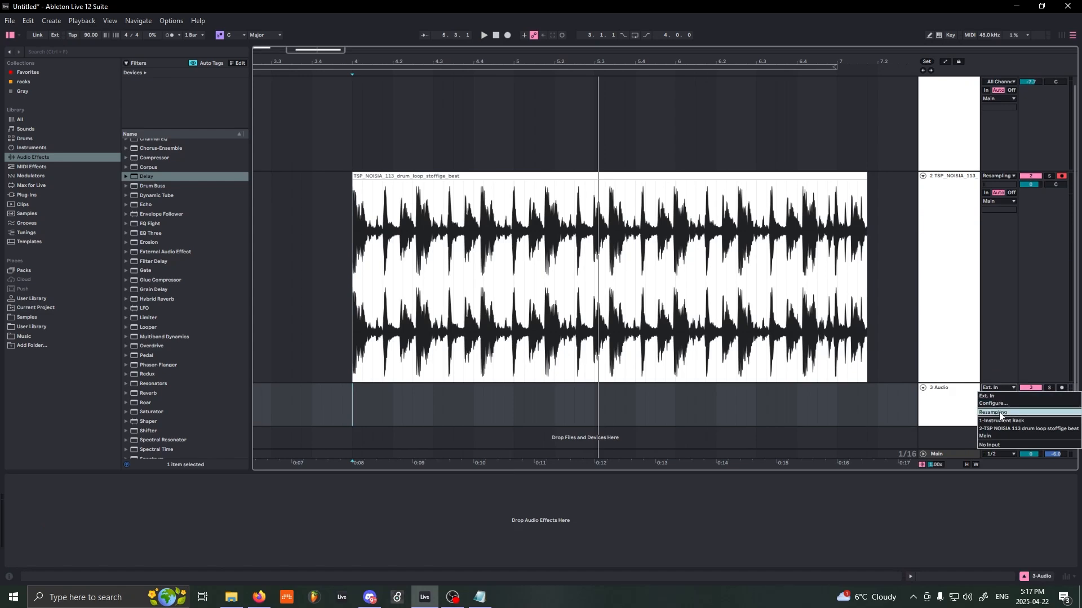
pyautogui.click(507, 35)
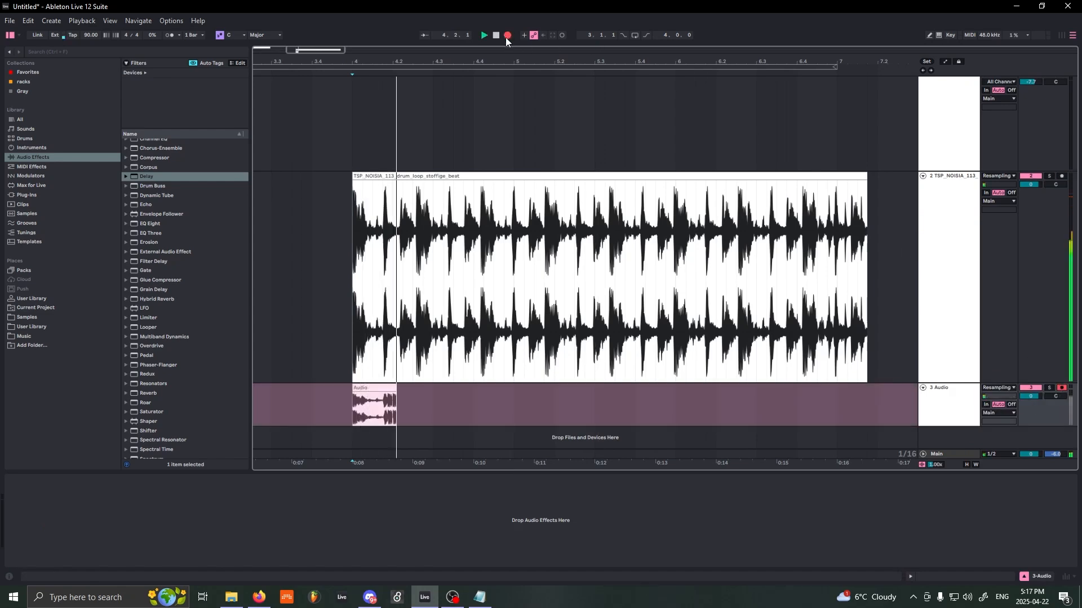
pyautogui.press('space')
# Step: Compare the onset of the same drum hit in the left and right channels of the resampled recording
pyautogui.moveTo(297, 51); pyautogui.dragTo(322, 100)
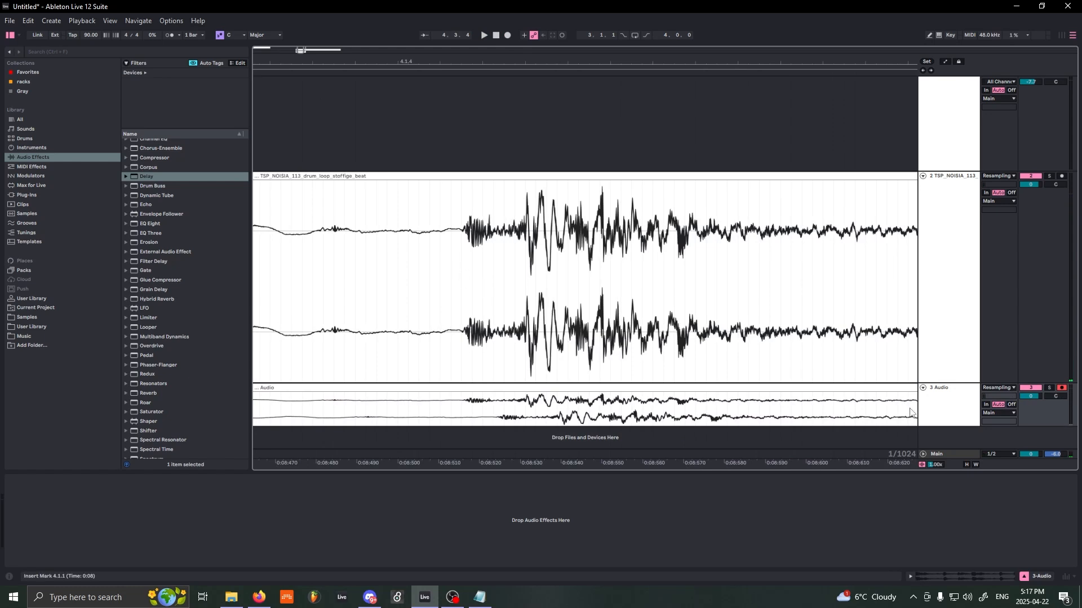
pyautogui.moveTo(940, 426); pyautogui.dragTo(936, 595)
pyautogui.scroll(-4, 597, 389)
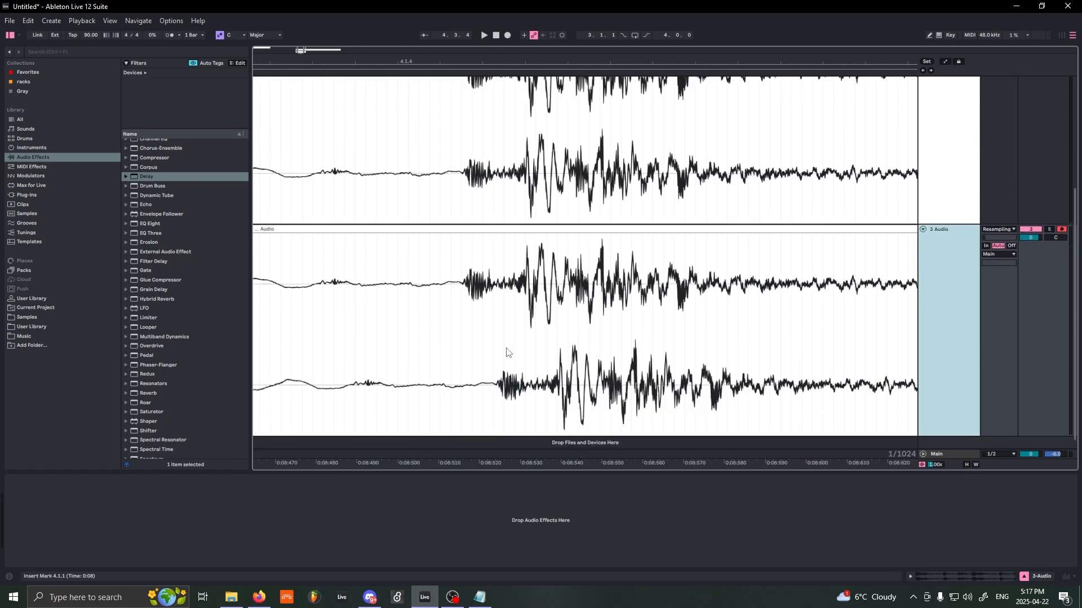
pyautogui.click(459, 315)
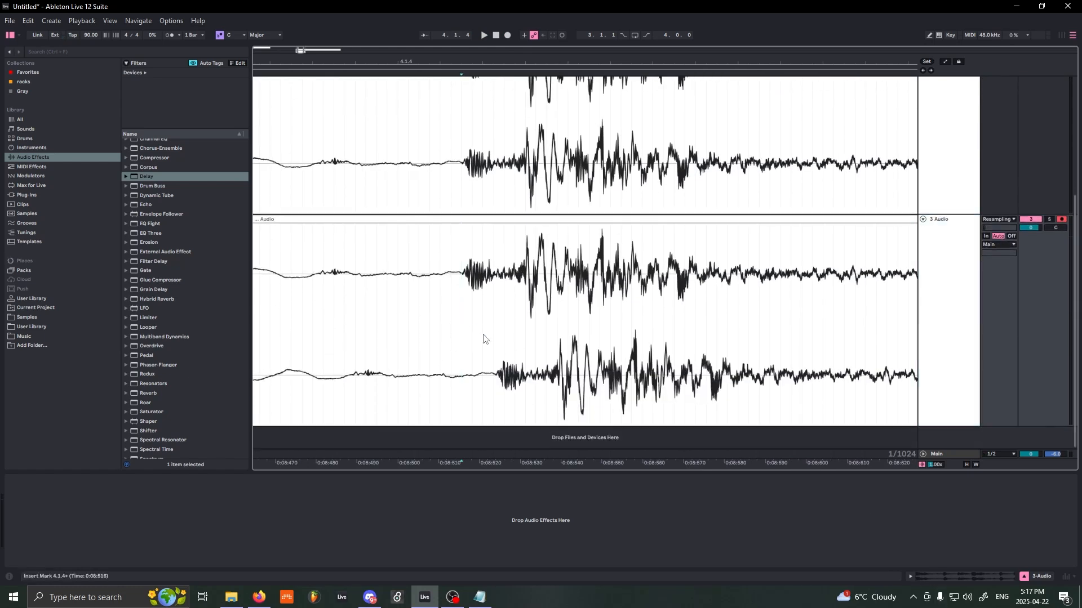
pyautogui.click(502, 377)
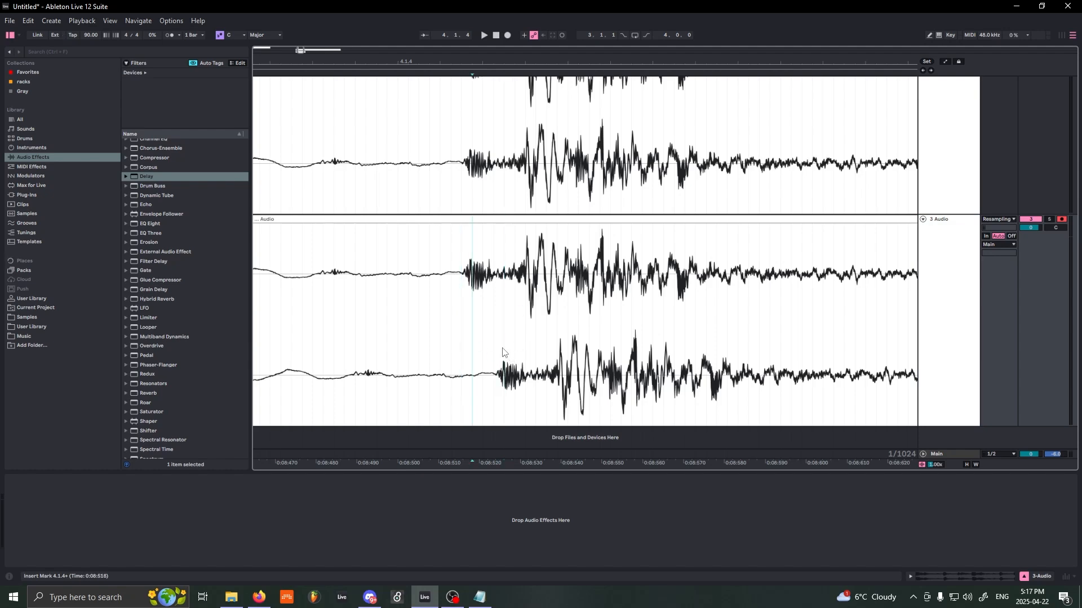
pyautogui.click(462, 326)
# Step: Delete the resampled audio track and reduce the height of the drum loop track
pyautogui.click(955, 265)
pyautogui.press('Delete')
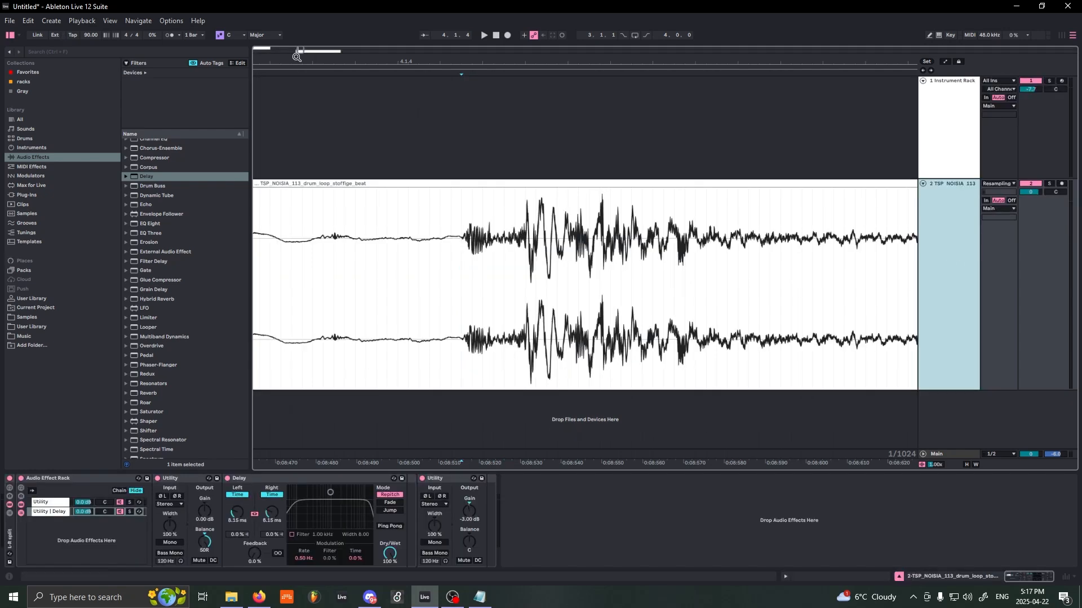
pyautogui.moveTo(299, 51); pyautogui.dragTo(308, 4)
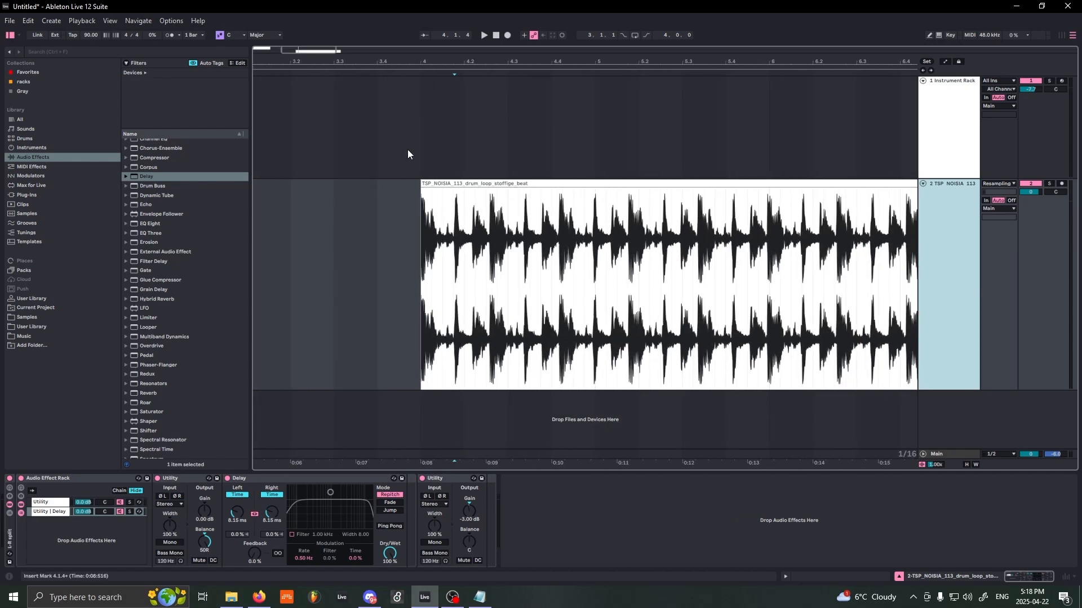
pyautogui.moveTo(309, 52); pyautogui.dragTo(317, 48)
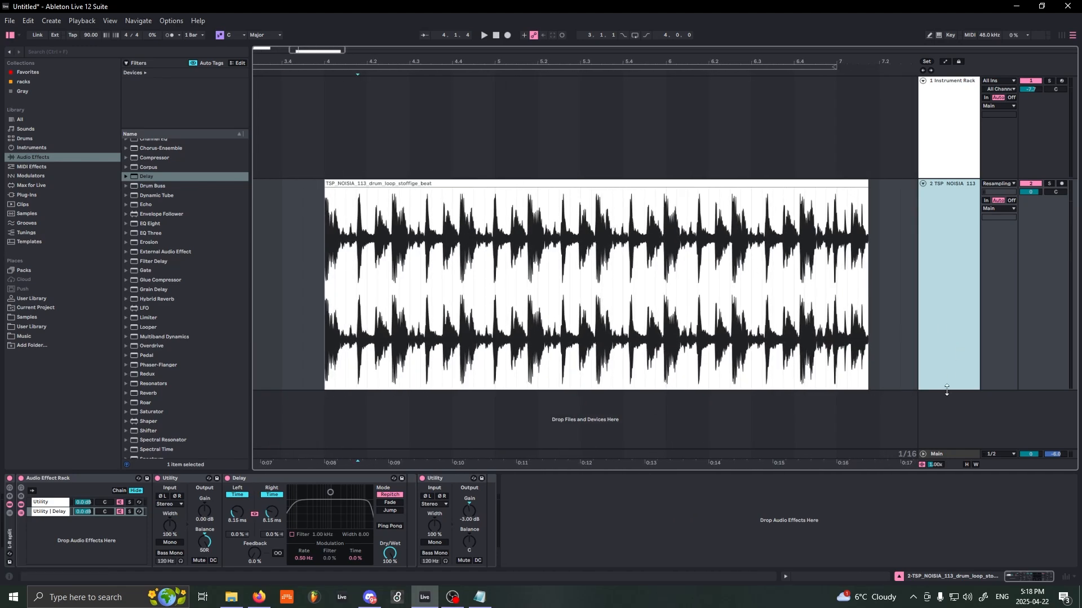
pyautogui.moveTo(948, 391); pyautogui.dragTo(947, 262)
# Step: Bypass the L-R split rack, find the kHs Haas plug-in and add it to the end of the drum loop's device chain
pyautogui.doubleClick(37, 480)
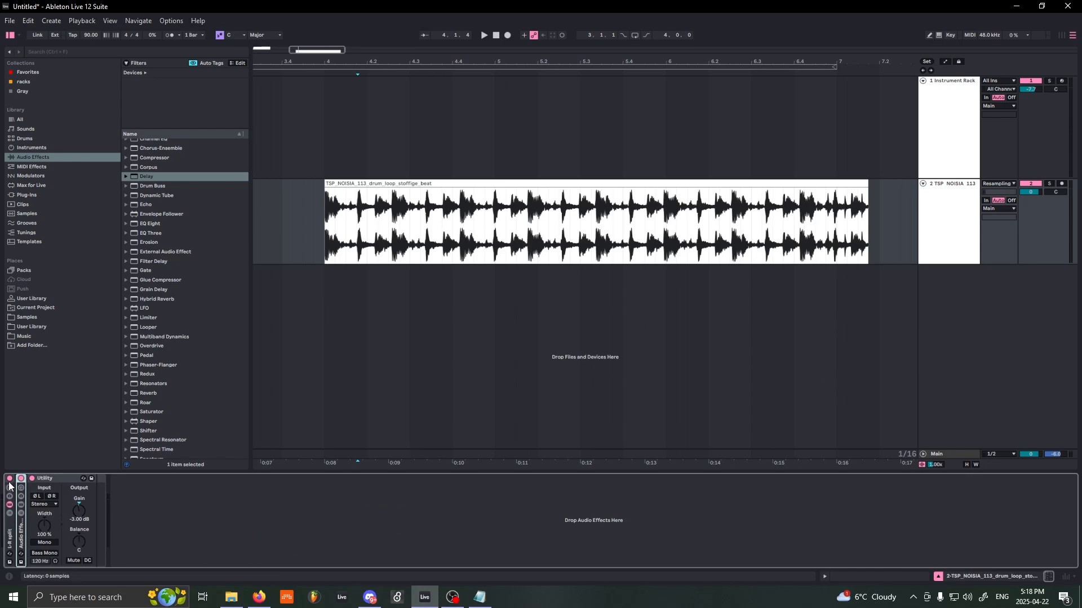
pyautogui.click(25, 199)
pyautogui.click(66, 54)
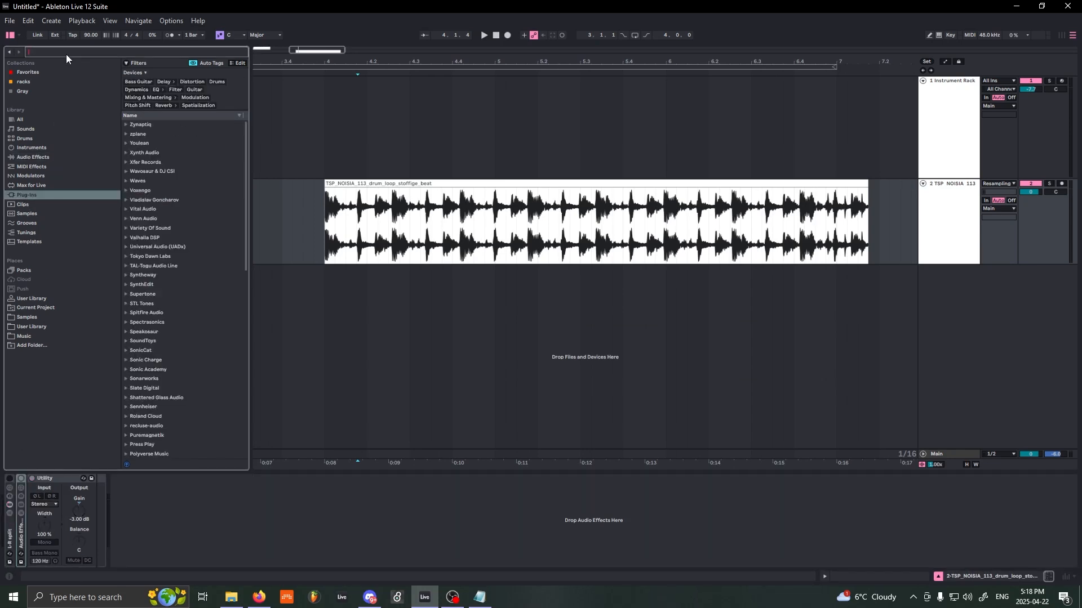
pyautogui.write('khs haa')
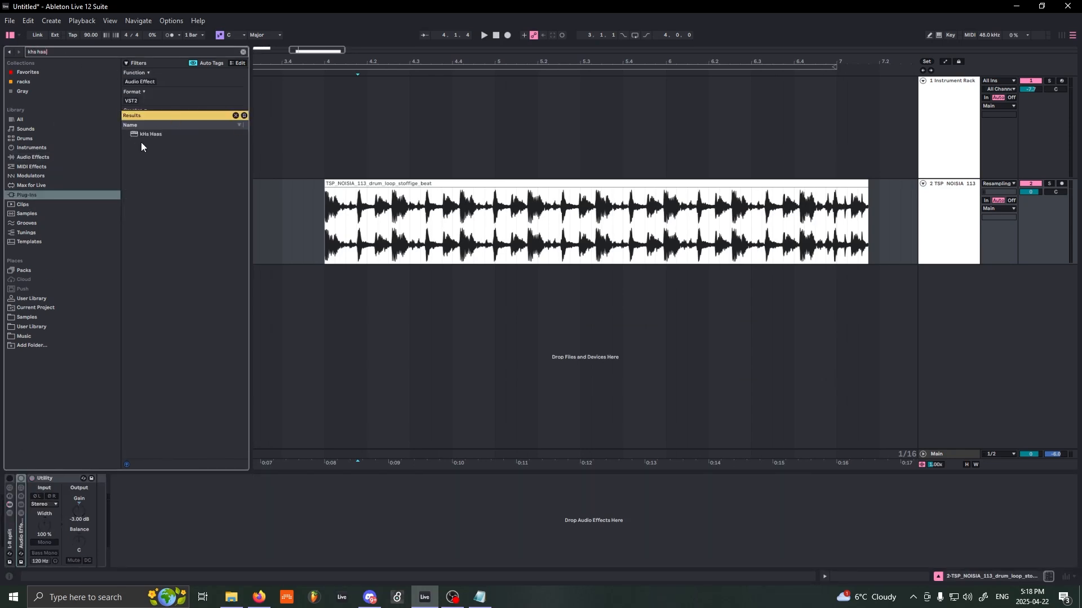
pyautogui.moveTo(140, 134); pyautogui.dragTo(135, 492)
pyautogui.click(131, 478)
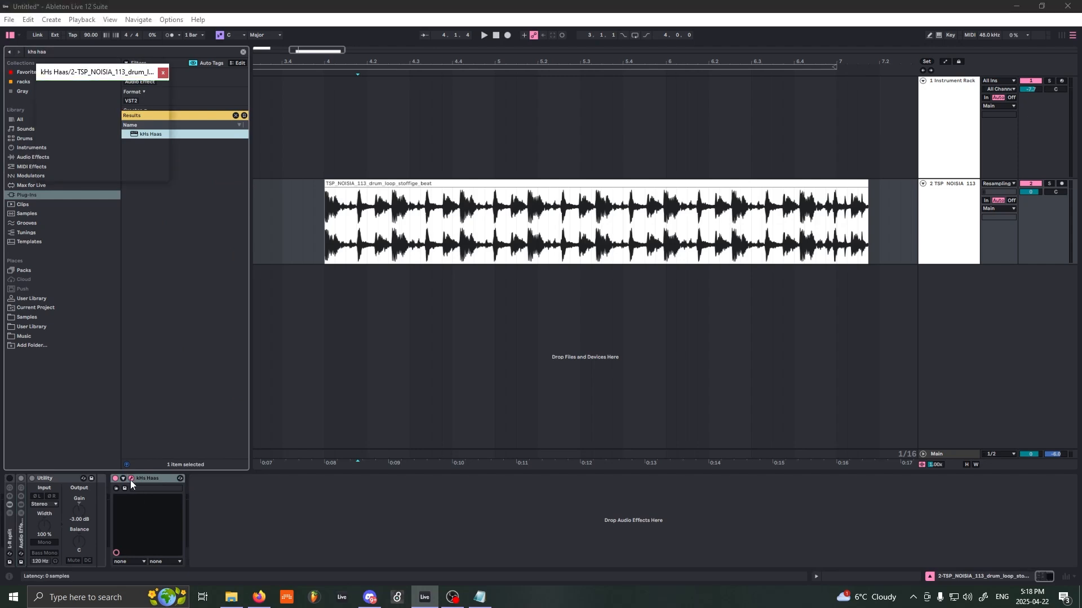
# Step: Move the kHs Haas window below the drum loop clip and switch its delayed channel to Left and back to Right
pyautogui.moveTo(94, 78); pyautogui.dragTo(722, 312)
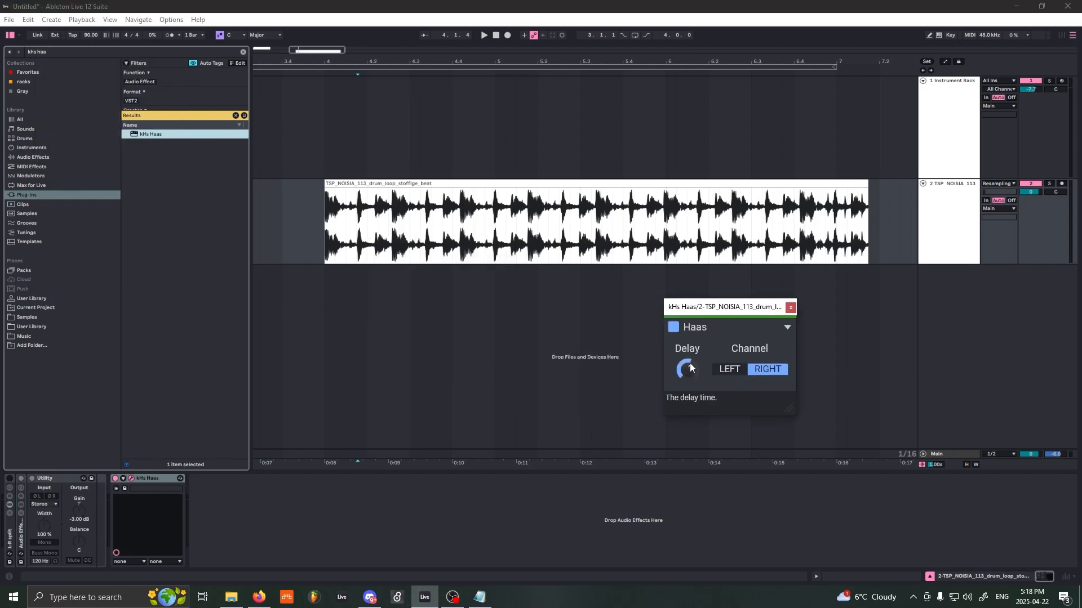
pyautogui.click(744, 370)
pyautogui.click(763, 372)
pyautogui.moveTo(701, 310); pyautogui.dragTo(608, 307)
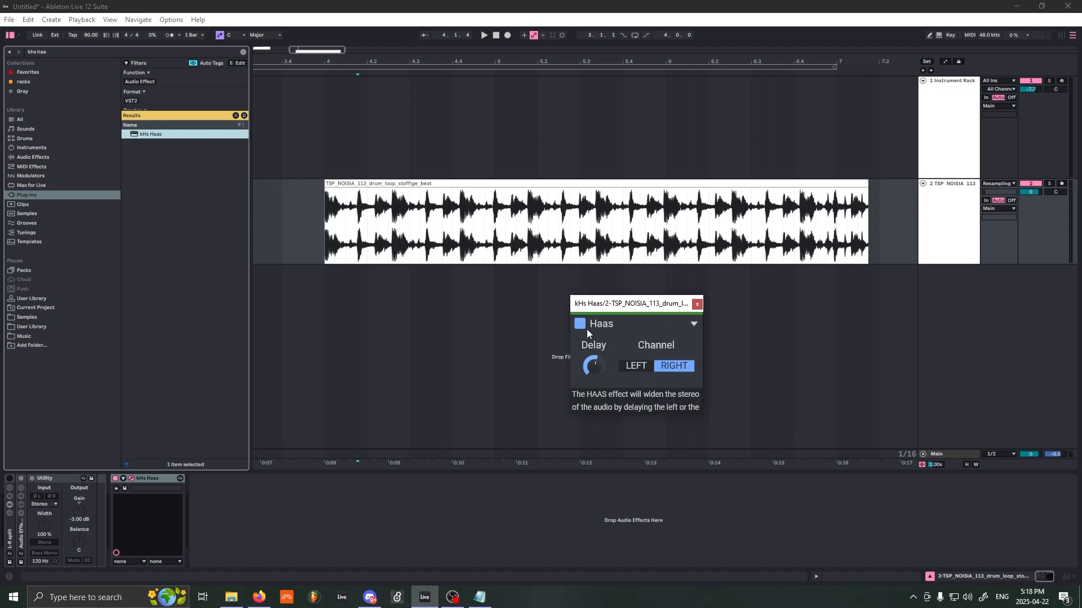
# Step: Play the drum loop through kHs Haas, raise its Delay for another listen, and close the plug-in window
pyautogui.press('space')
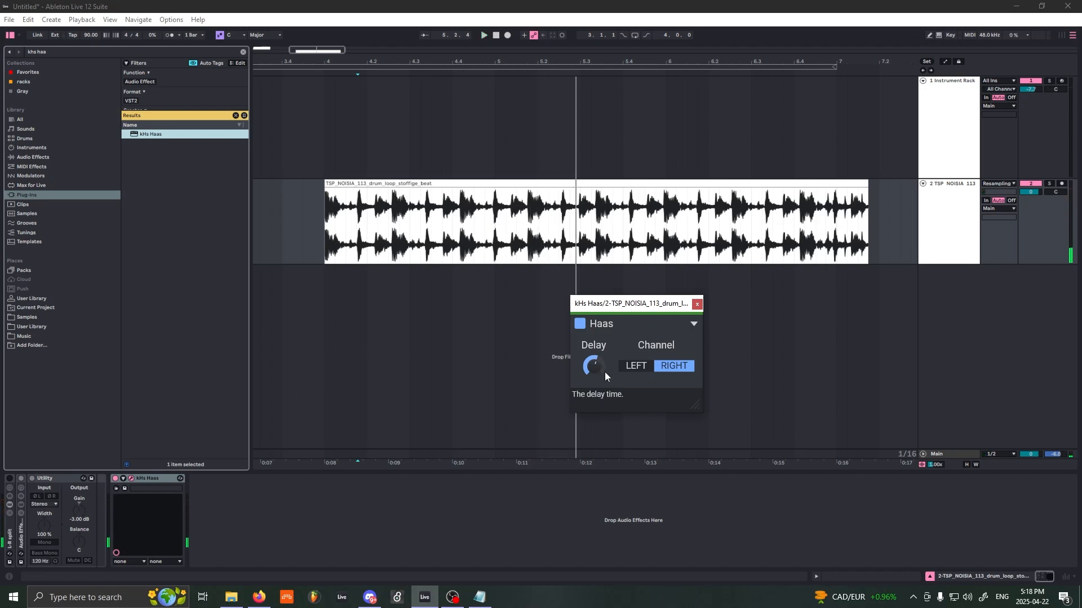
pyautogui.press('space')
pyautogui.moveTo(595, 366)
pyautogui.mouseDown()
pyautogui.moveTo(596, 341)
pyautogui.moveTo(596, 381)
pyautogui.mouseUp()
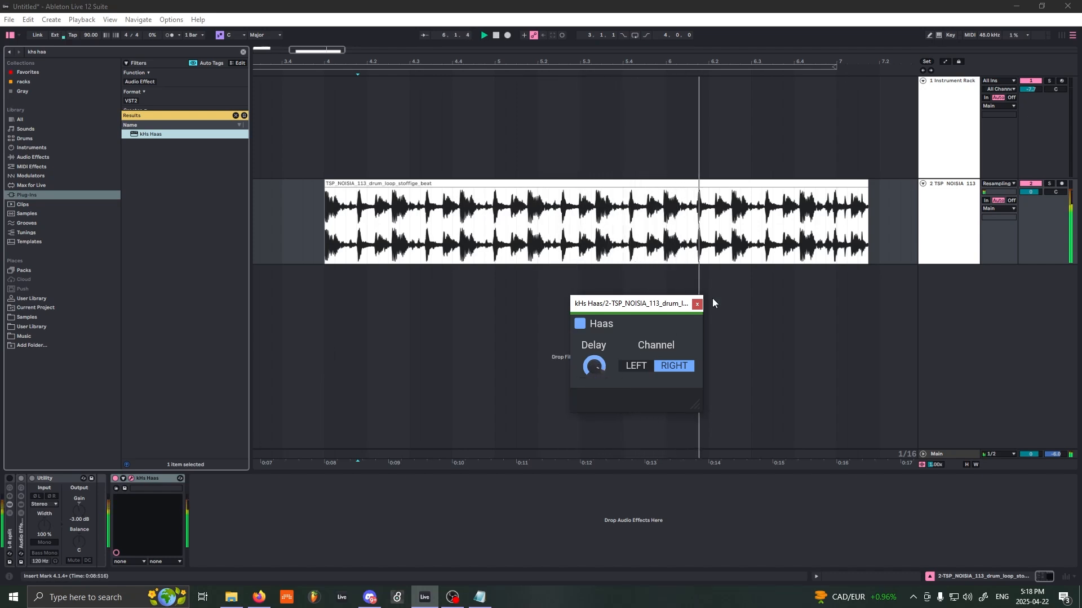
pyautogui.click(696, 304)
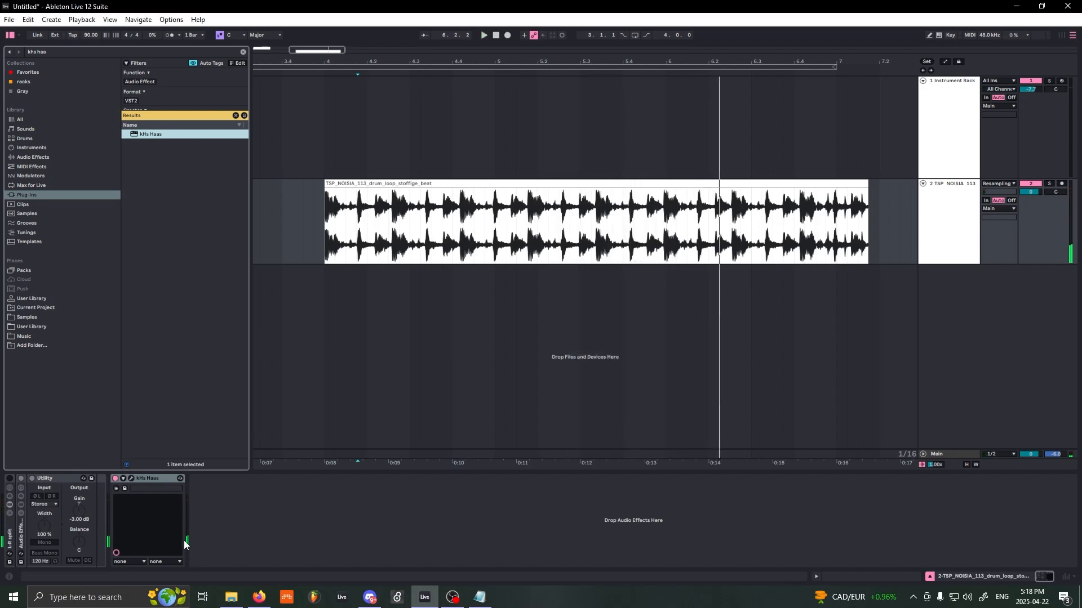
pyautogui.click(164, 477)
pyautogui.moveTo(294, 52); pyautogui.dragTo(285, 103)
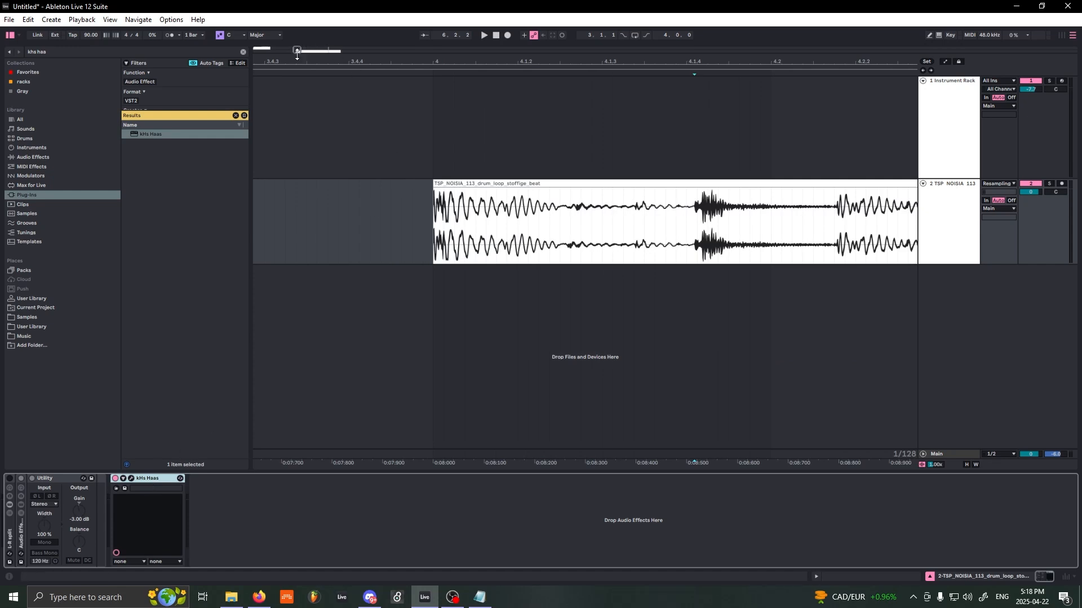
pyautogui.moveTo(297, 52); pyautogui.dragTo(292, 75)
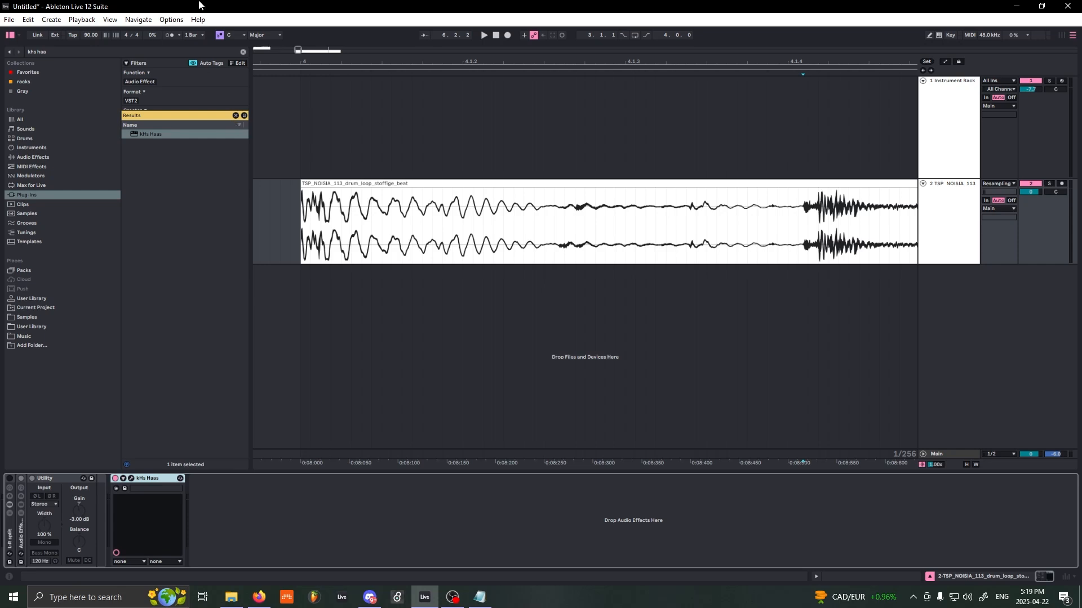
pyautogui.moveTo(298, 49)
pyautogui.mouseDown()
pyautogui.moveTo(285, 48)
pyautogui.moveTo(308, 52)
pyautogui.mouseUp()
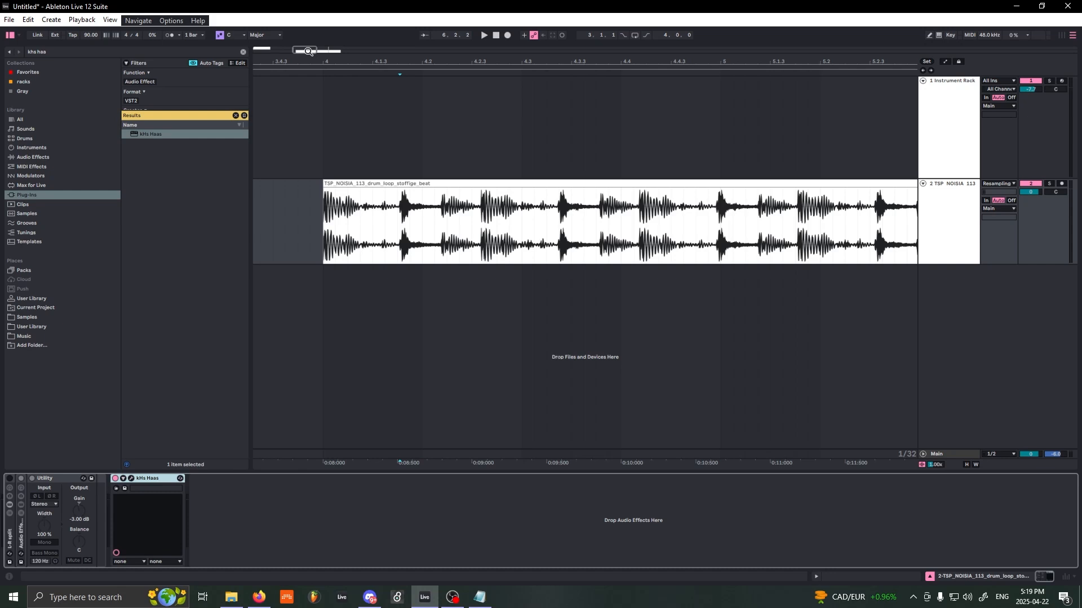
pyautogui.moveTo(308, 52); pyautogui.dragTo(309, 28)
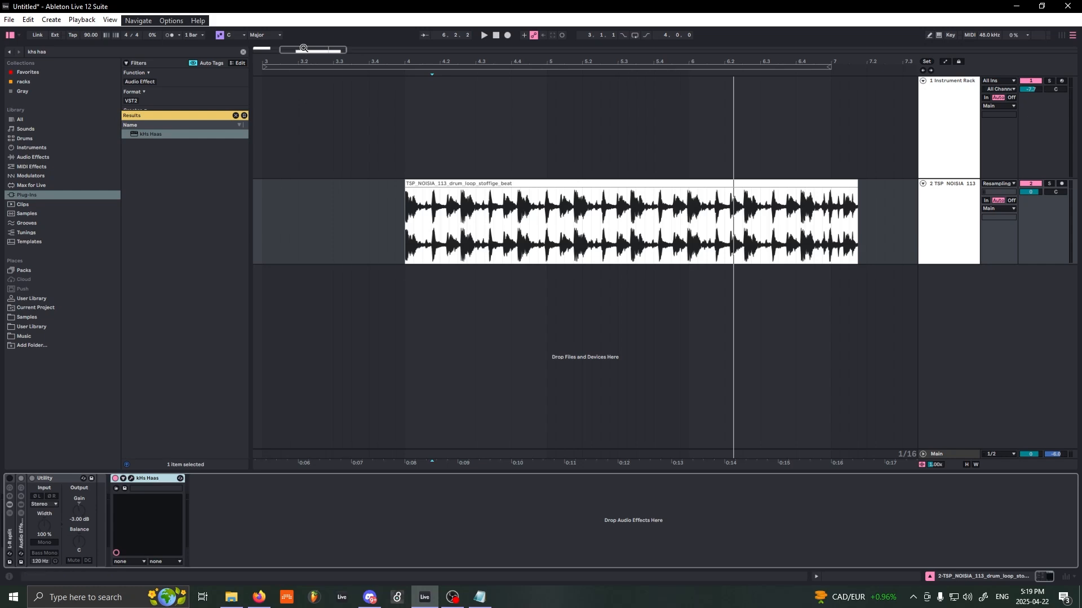
pyautogui.moveTo(315, 54); pyautogui.dragTo(313, 111)
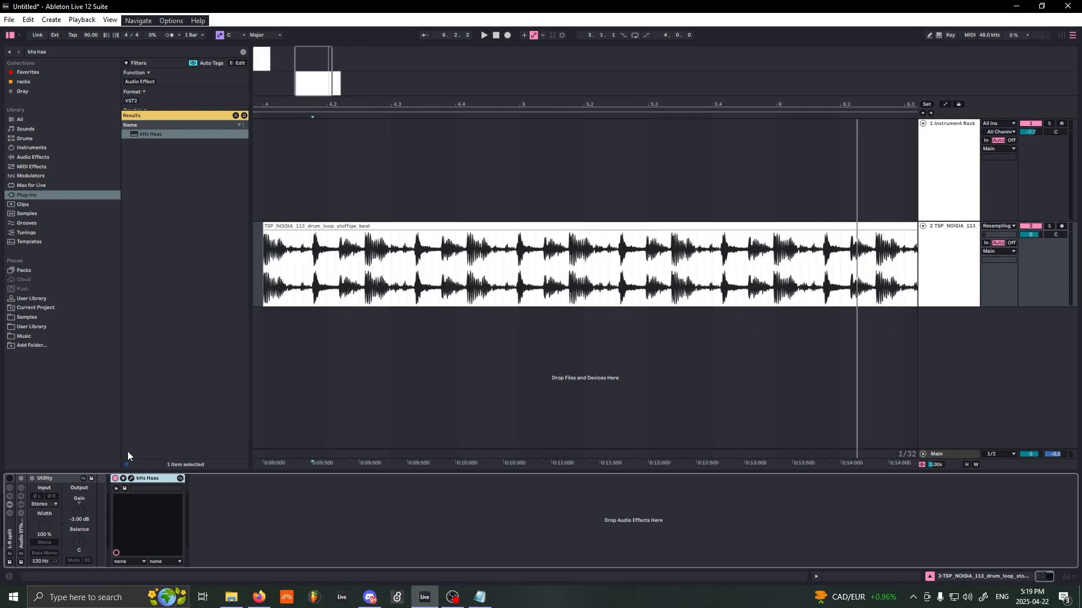
# Step: Remove kHs Haas, reactivate the L-R split rack, and expand it and the nested Audio Effect Rack to show their chains
pyautogui.click(116, 478)
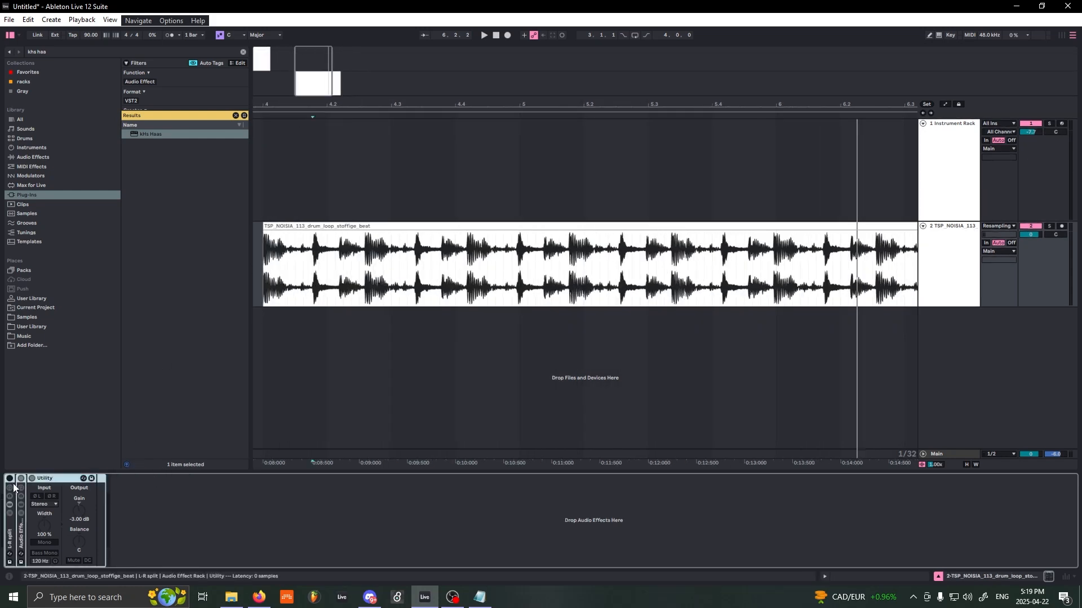
pyautogui.doubleClick(11, 534)
pyautogui.doubleClick(11, 534)
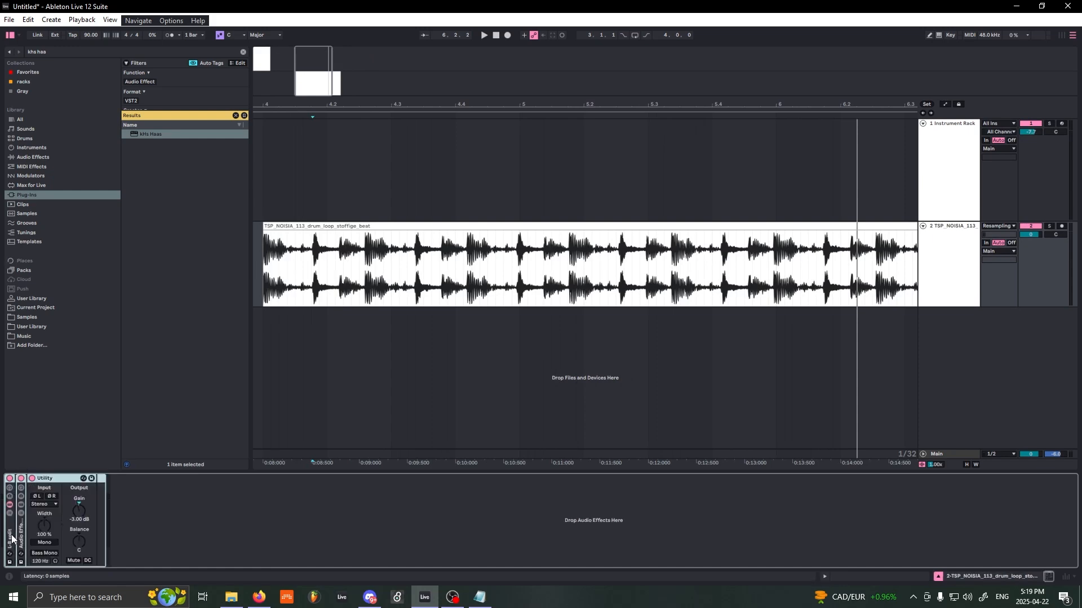
pyautogui.click(9, 513)
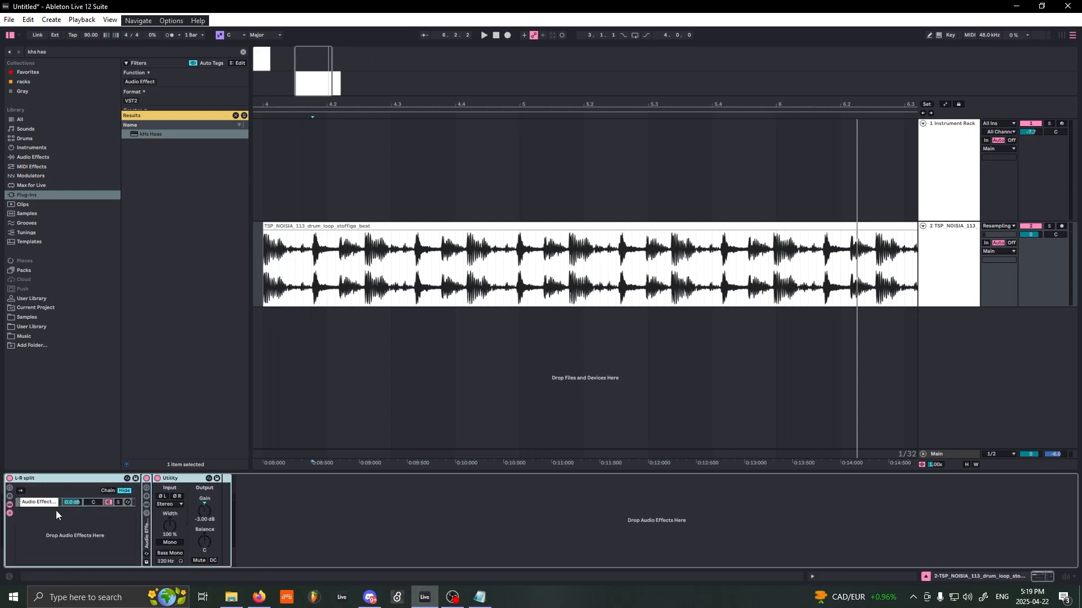
pyautogui.click(146, 513)
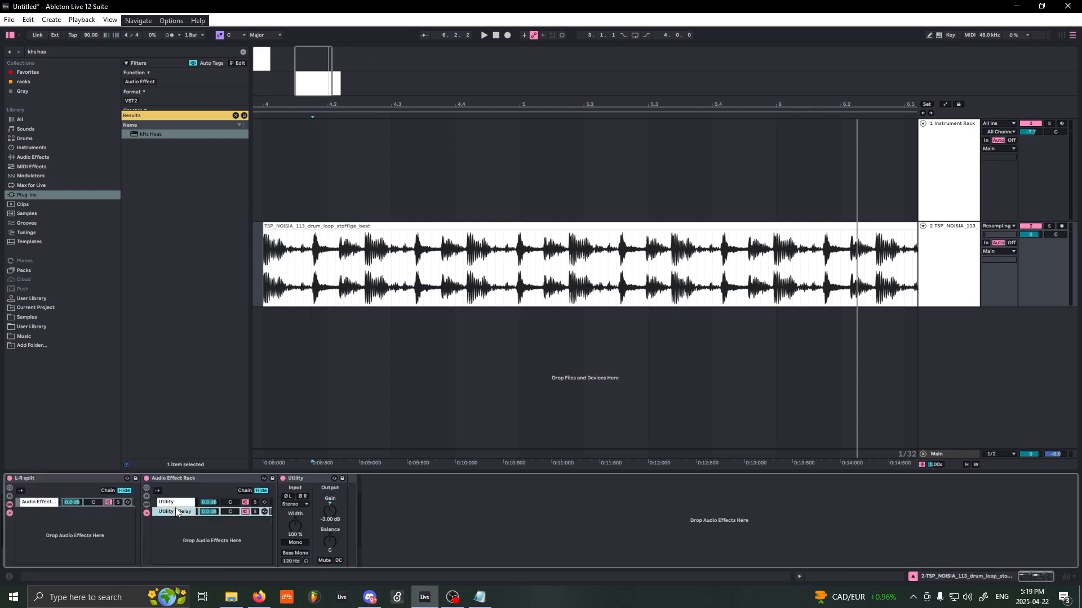
# Step: Insert an EQ Eight after the Delay in the Utility | Delay chain of the nested Audio Effect Rack
pyautogui.click(171, 502)
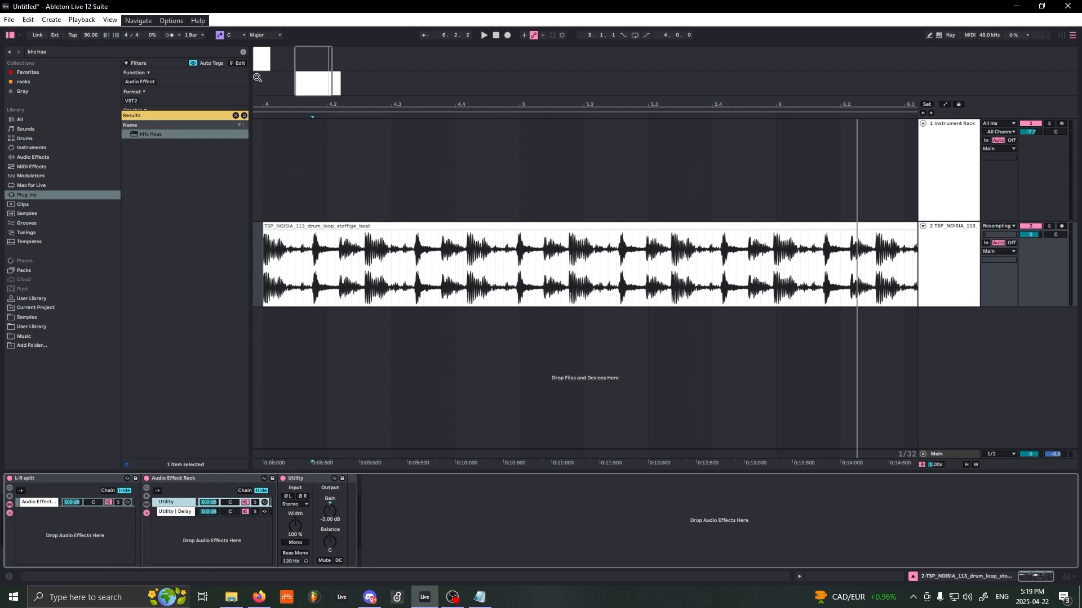
pyautogui.click(175, 512)
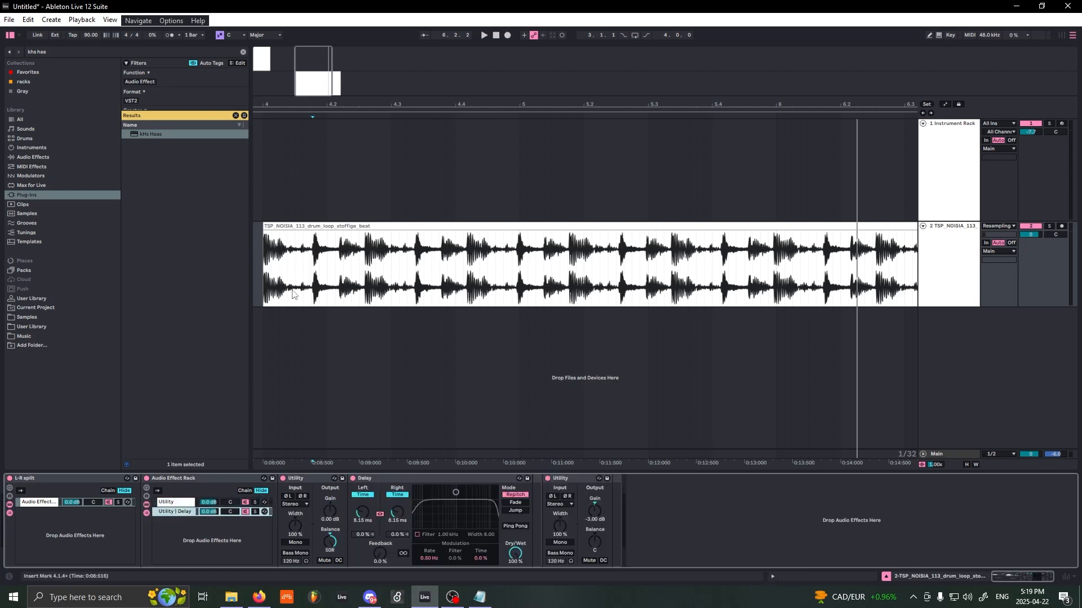
pyautogui.click(243, 52)
pyautogui.click(44, 160)
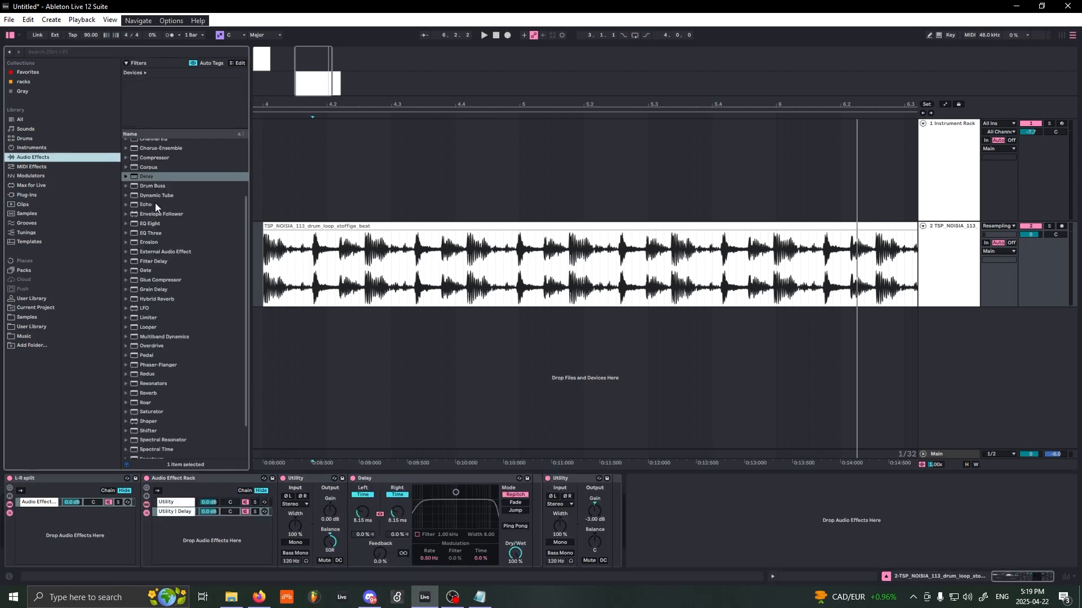
pyautogui.moveTo(150, 224); pyautogui.dragTo(533, 527)
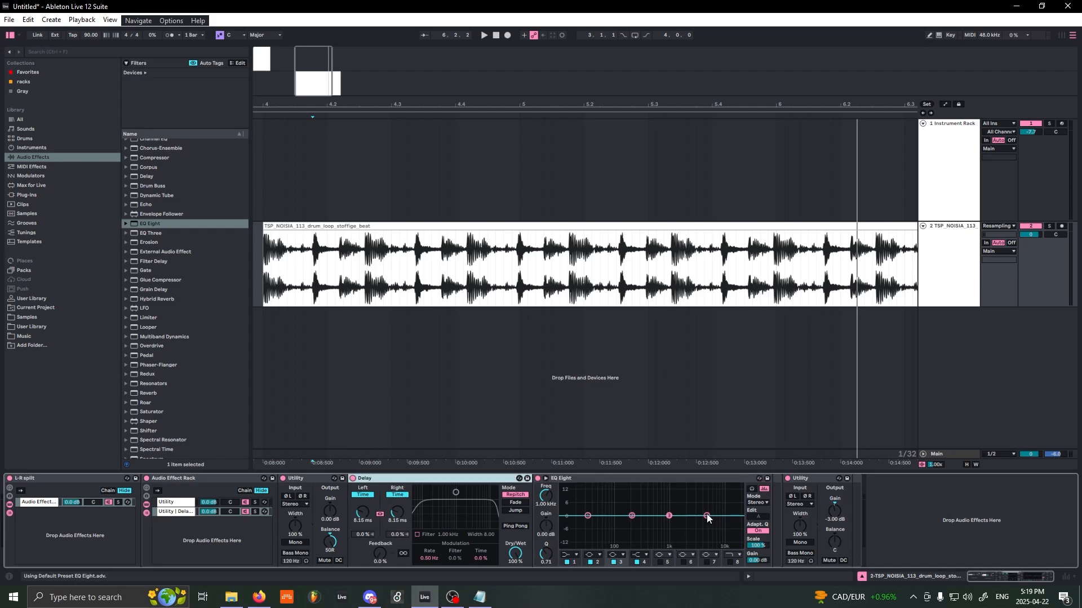
# Step: Set EQ Eight band 4 to a broad high cut at about 774 Hz, -15 dB gain and 0.20 Q, and increase the Scale
pyautogui.moveTo(707, 516); pyautogui.dragTo(669, 546)
pyautogui.moveTo(546, 556); pyautogui.dragTo(547, 580)
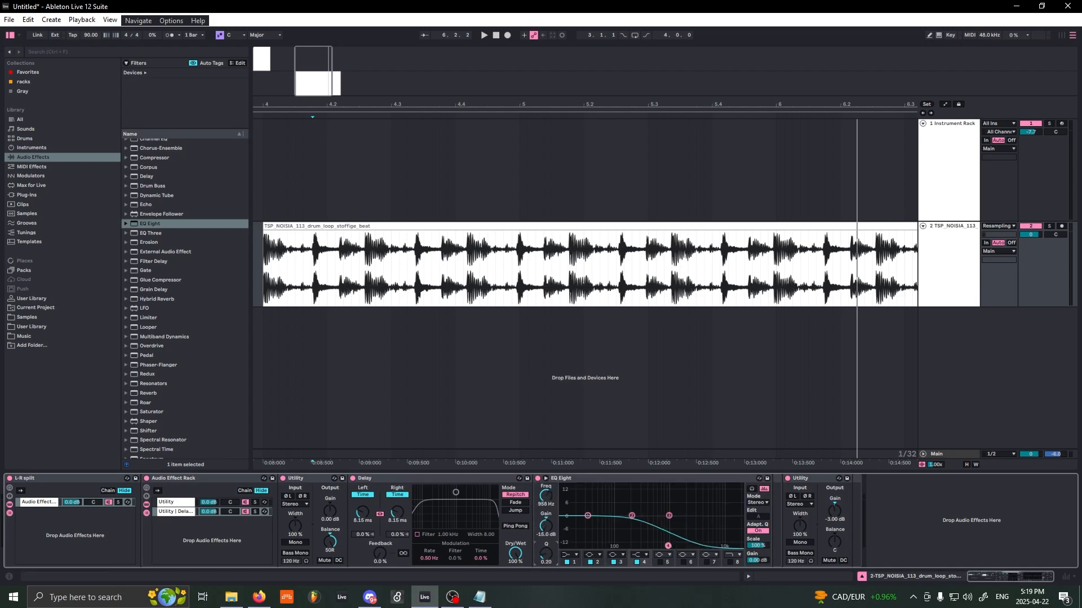
pyautogui.moveTo(758, 548); pyautogui.dragTo(758, 529)
pyautogui.moveTo(673, 550); pyautogui.dragTo(667, 550)
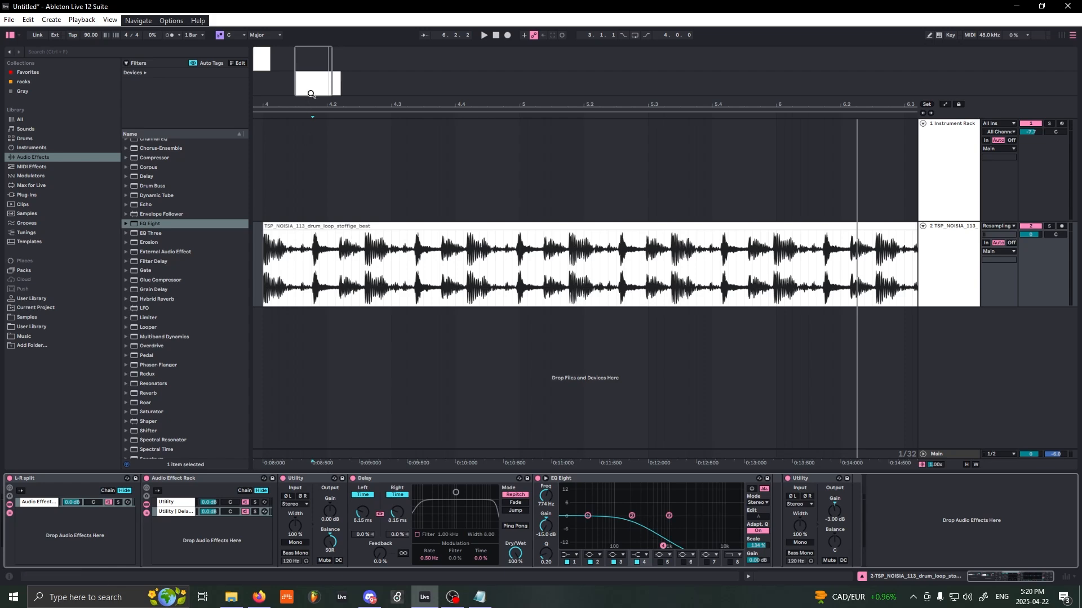
# Step: Play the drum loop from its start and lower EQ Eight band 4 to about 484 Hz
pyautogui.moveTo(314, 97); pyautogui.dragTo(314, 73)
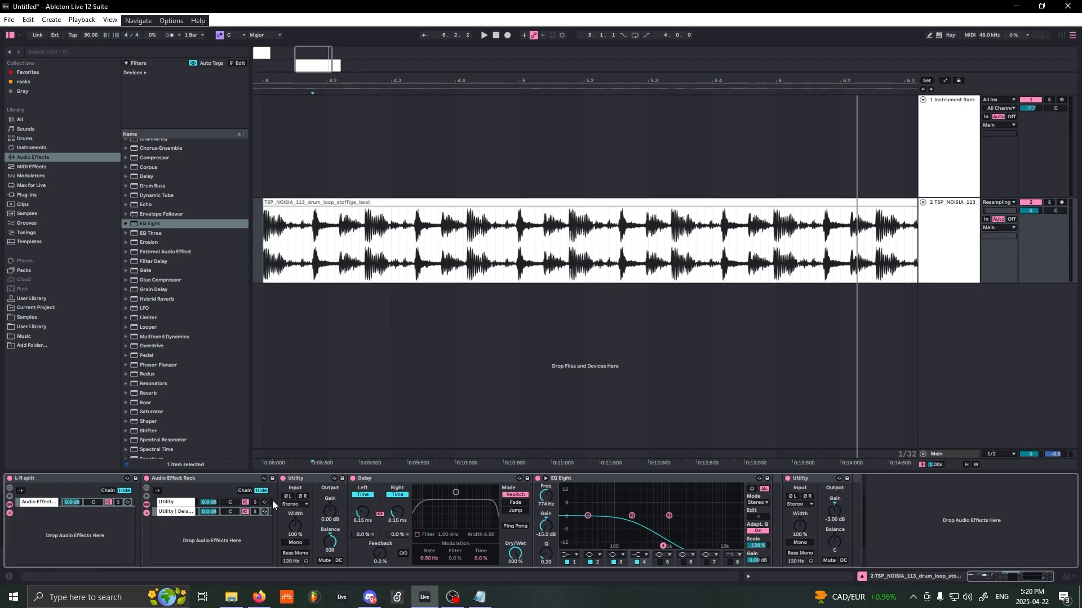
pyautogui.click(363, 229)
pyautogui.press('space')
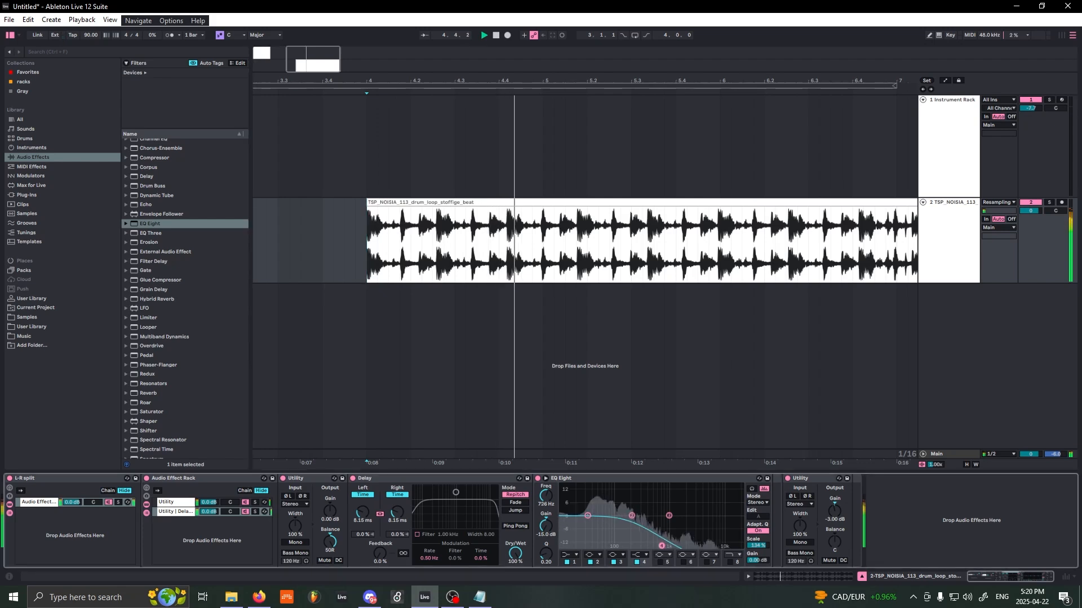
pyautogui.moveTo(649, 546); pyautogui.dragTo(652, 546)
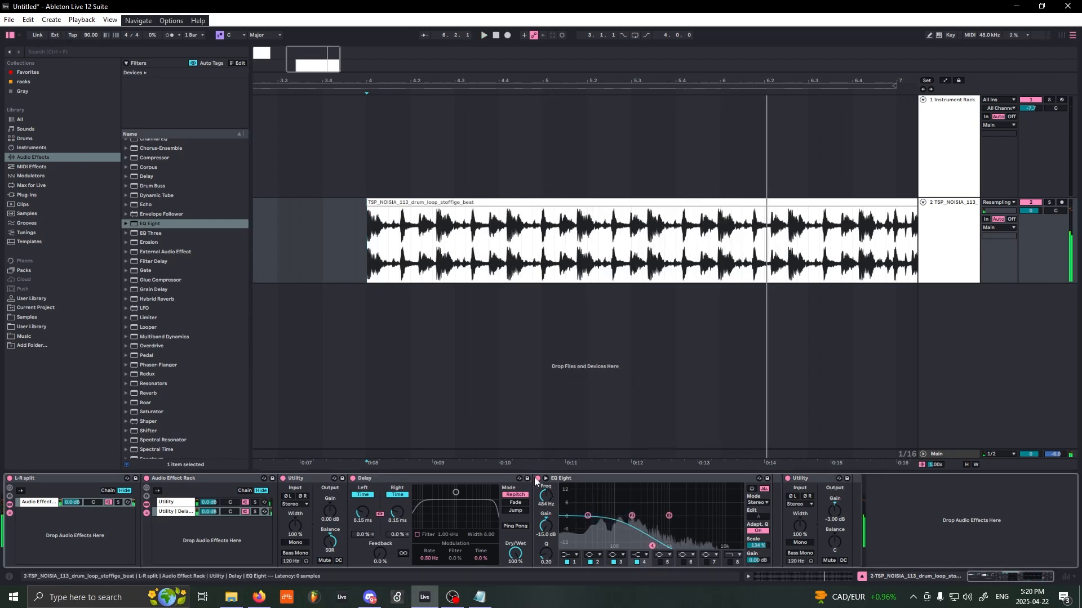
# Step: Audition the drum loop from its start while shortening the linked Delay times to 1.00 ms
pyautogui.press('space')
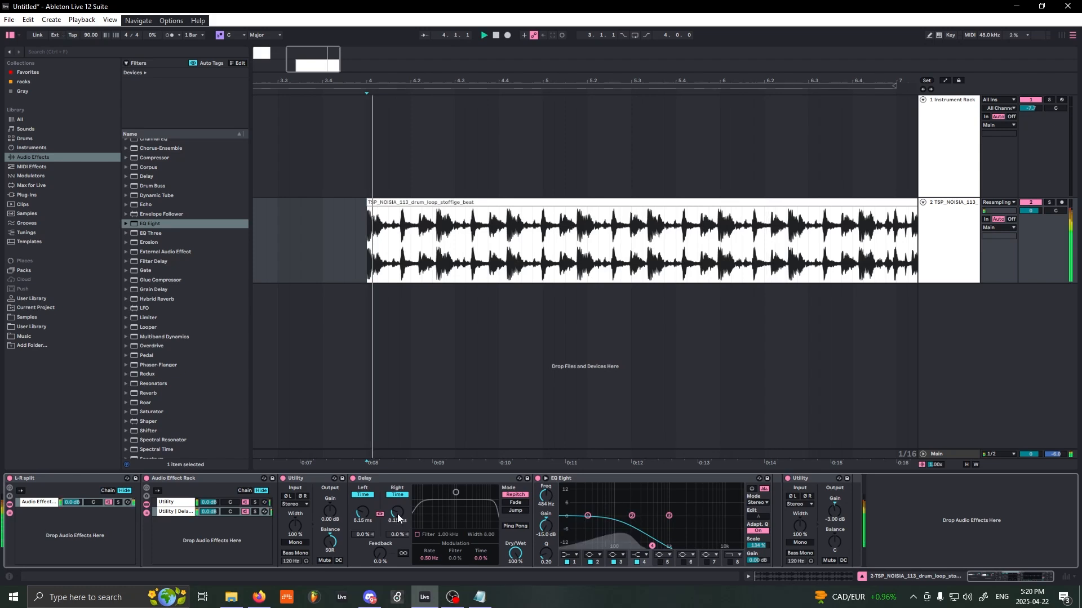
pyautogui.moveTo(397, 513)
pyautogui.mouseDown()
pyautogui.moveTo(397, 488)
pyautogui.moveTo(399, 518)
pyautogui.mouseUp()
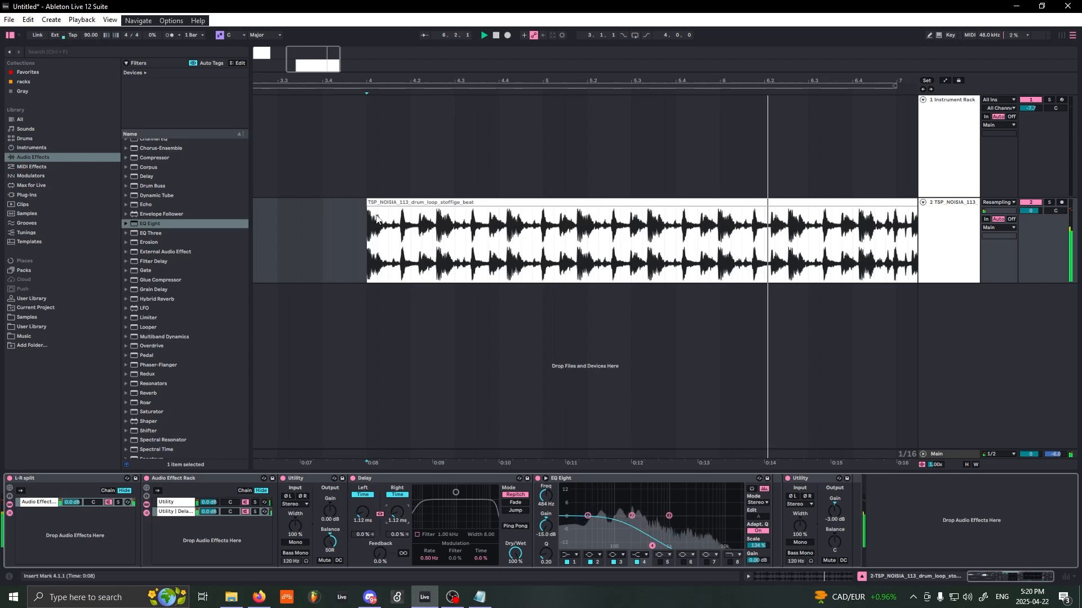
pyautogui.moveTo(316, 70); pyautogui.dragTo(321, 68)
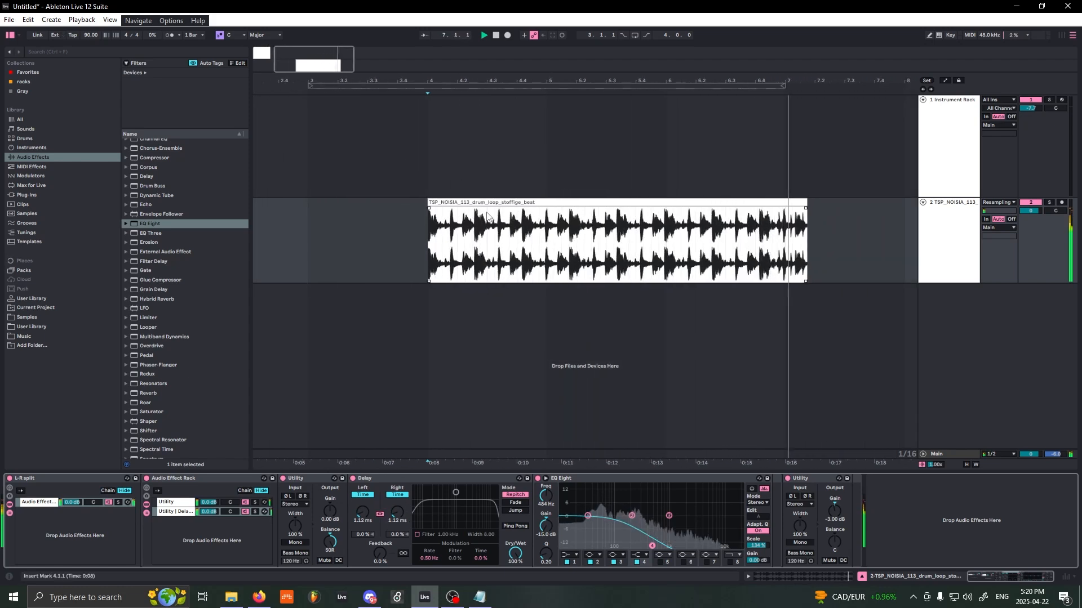
pyautogui.press('space')
pyautogui.click(426, 262)
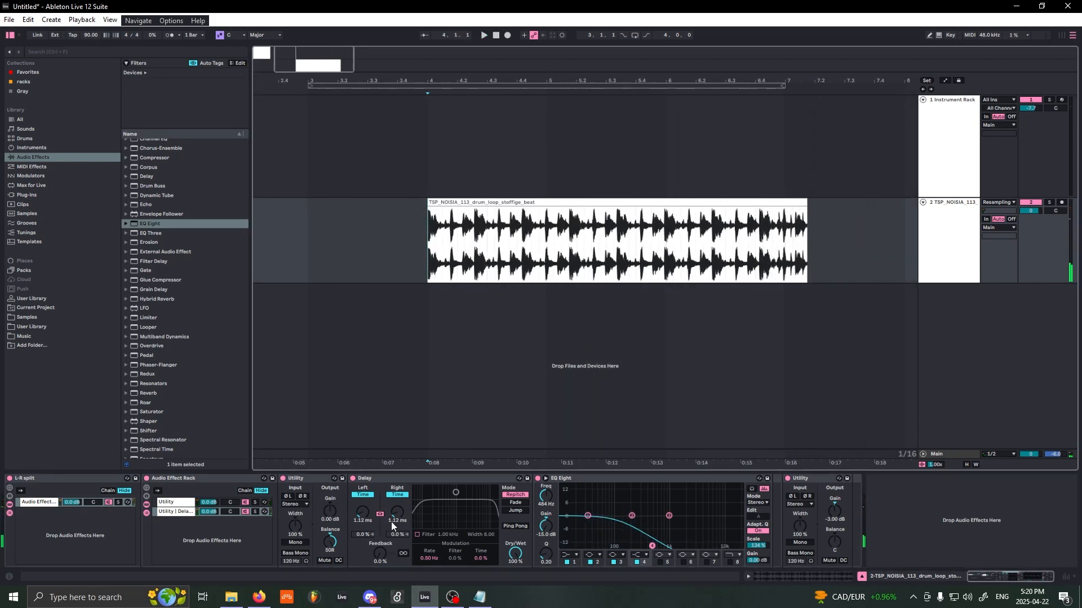
pyautogui.press('space')
pyautogui.moveTo(400, 508); pyautogui.dragTo(400, 520)
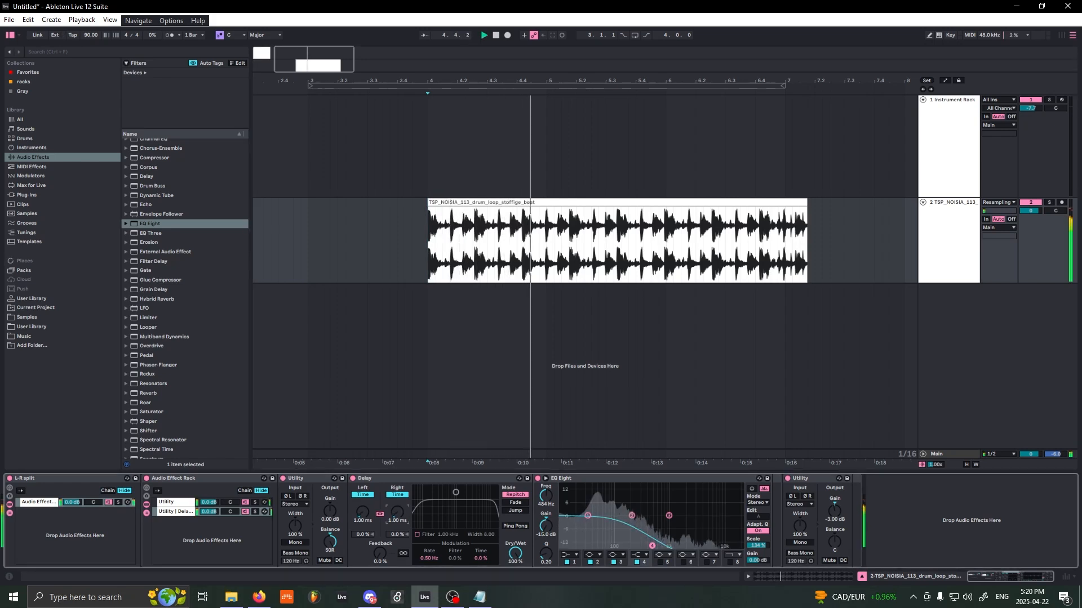
pyautogui.press('space')
# Step: Play the drum loop and raise the linked Delay times to about 4.83 ms
pyautogui.moveTo(322, 68); pyautogui.dragTo(296, 140)
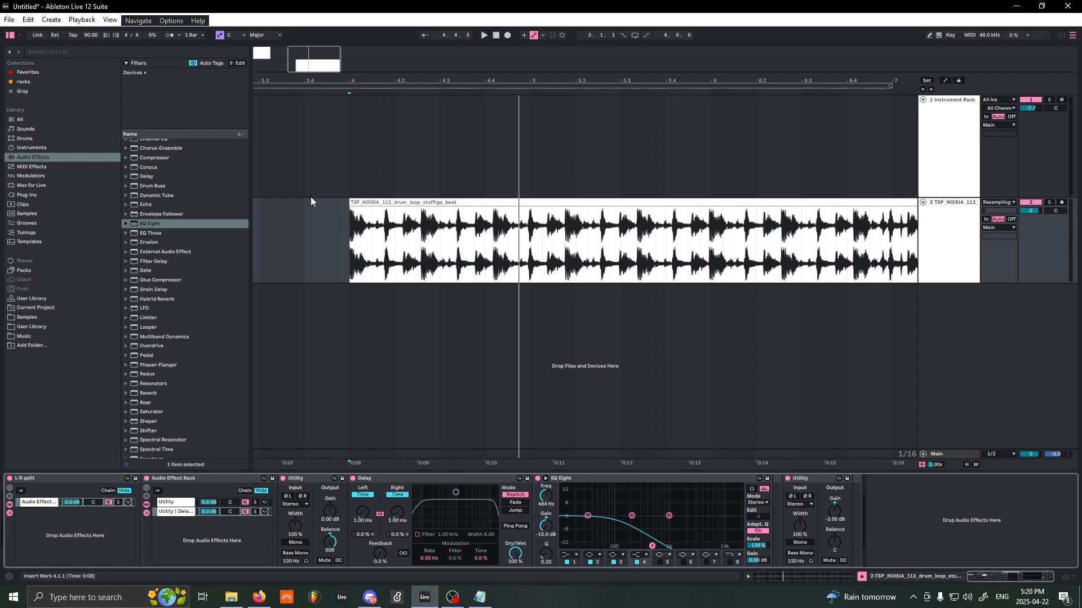
pyautogui.moveTo(297, 56); pyautogui.dragTo(302, 126)
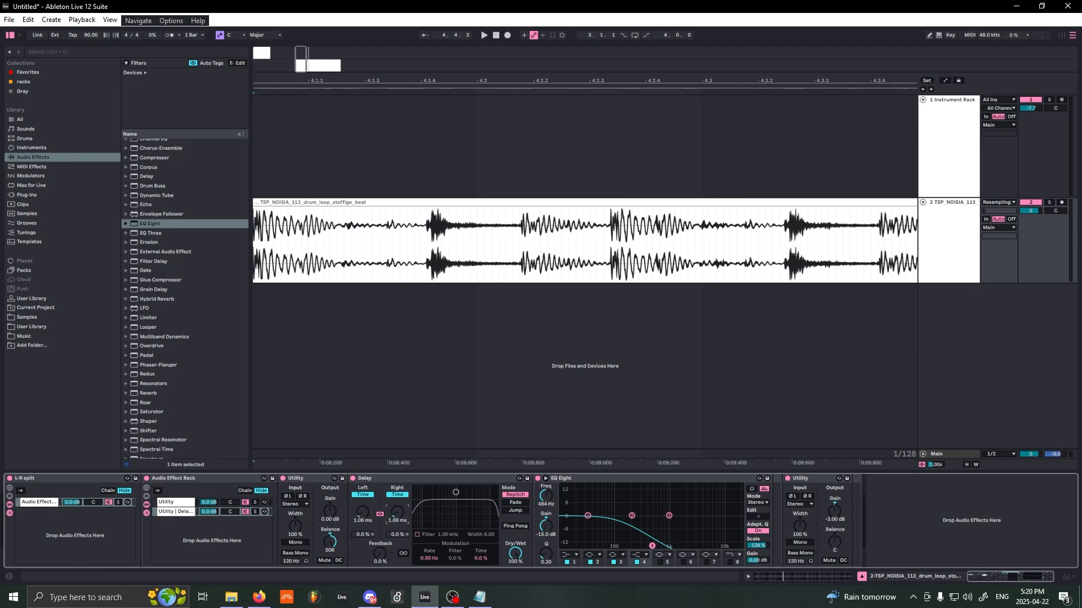
pyautogui.press('space')
pyautogui.moveTo(397, 512); pyautogui.dragTo(397, 492)
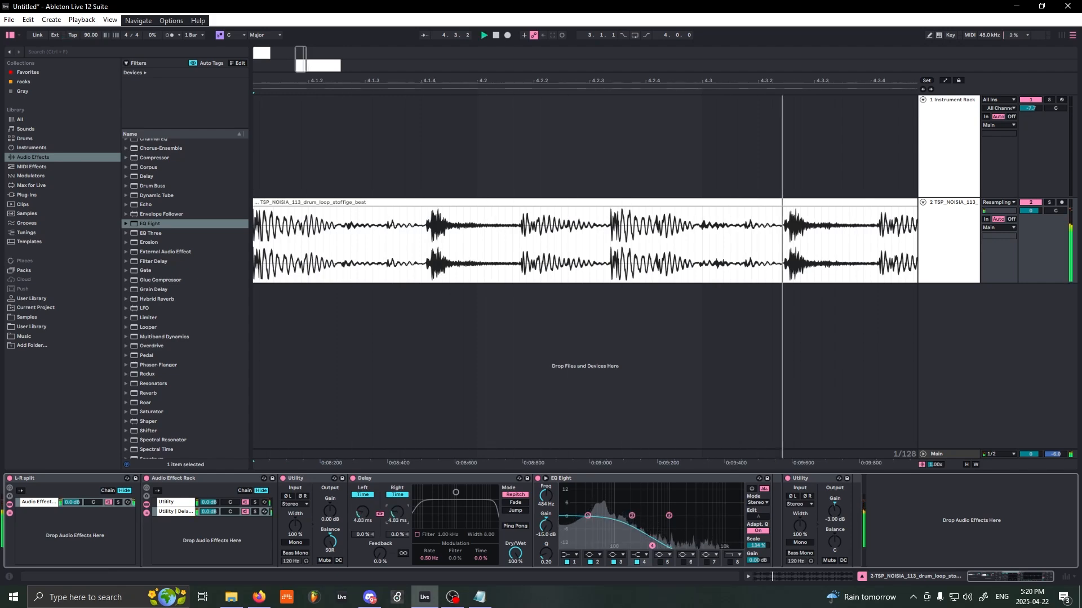
pyautogui.press('space')
# Step: Select all devices in the drum loop track's effect chain
pyautogui.moveTo(301, 60); pyautogui.dragTo(307, 6)
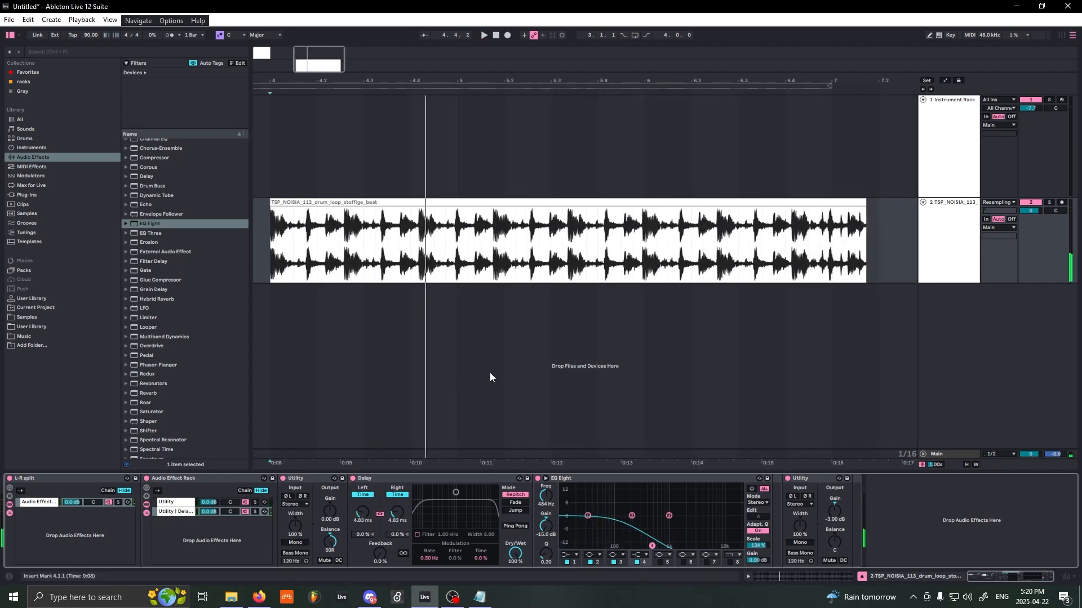
pyautogui.moveTo(330, 58); pyautogui.dragTo(331, 58)
pyautogui.click(605, 479)
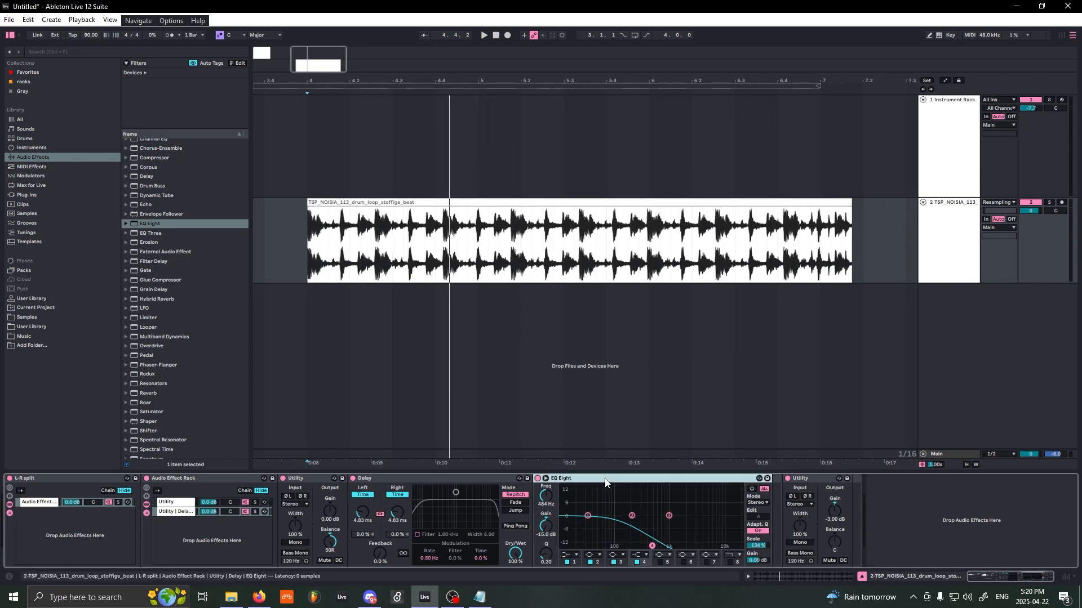
pyautogui.click(421, 479)
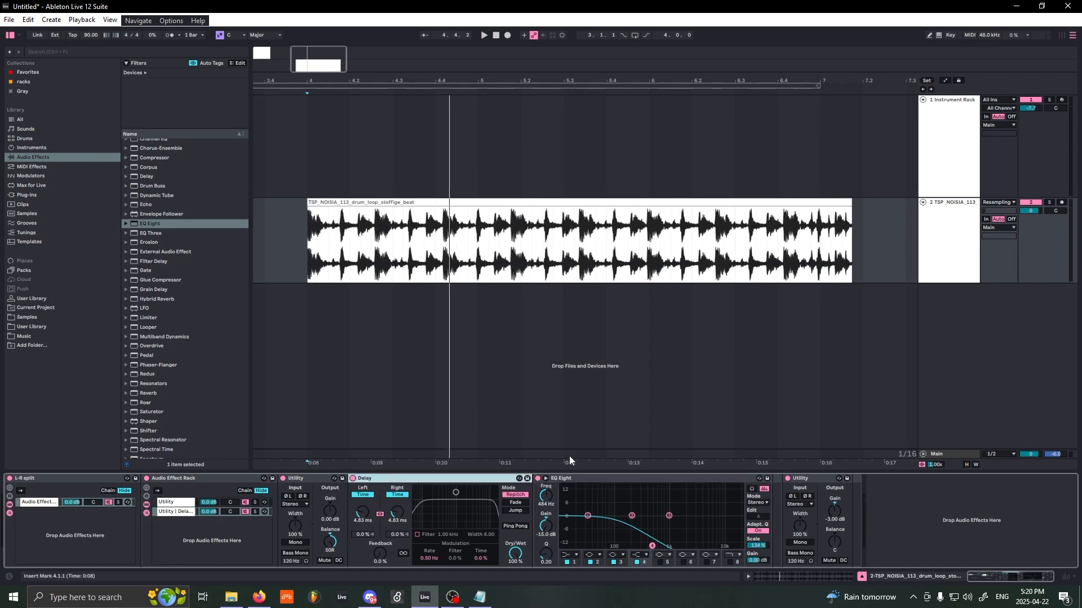
pyautogui.hotkey('ctrl', 'a')
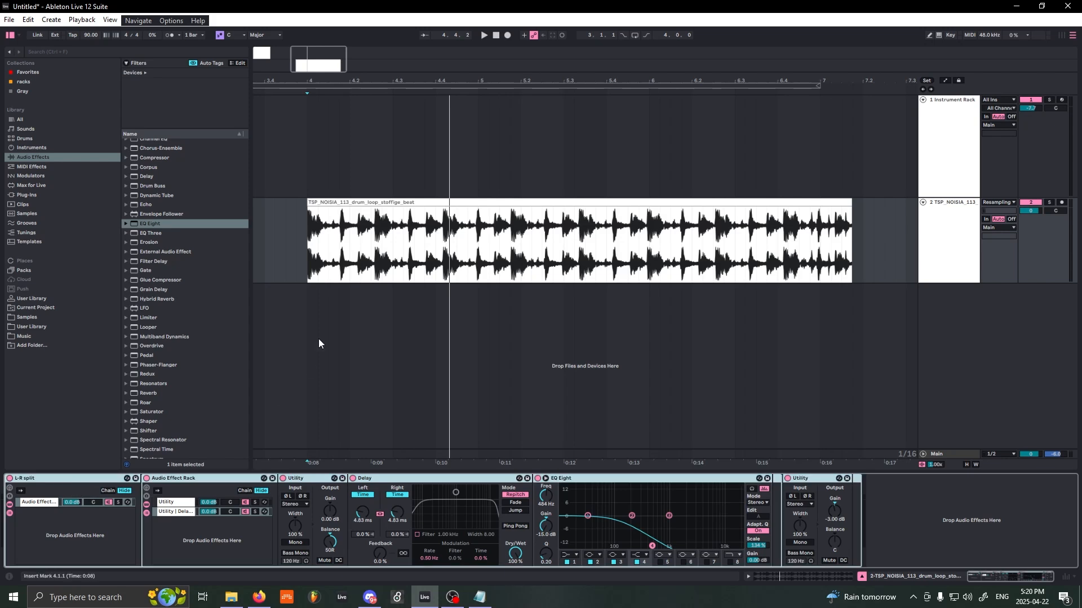
pyautogui.moveTo(316, 66)
pyautogui.mouseDown()
pyautogui.moveTo(325, 68)
pyautogui.moveTo(320, 61)
pyautogui.mouseUp()
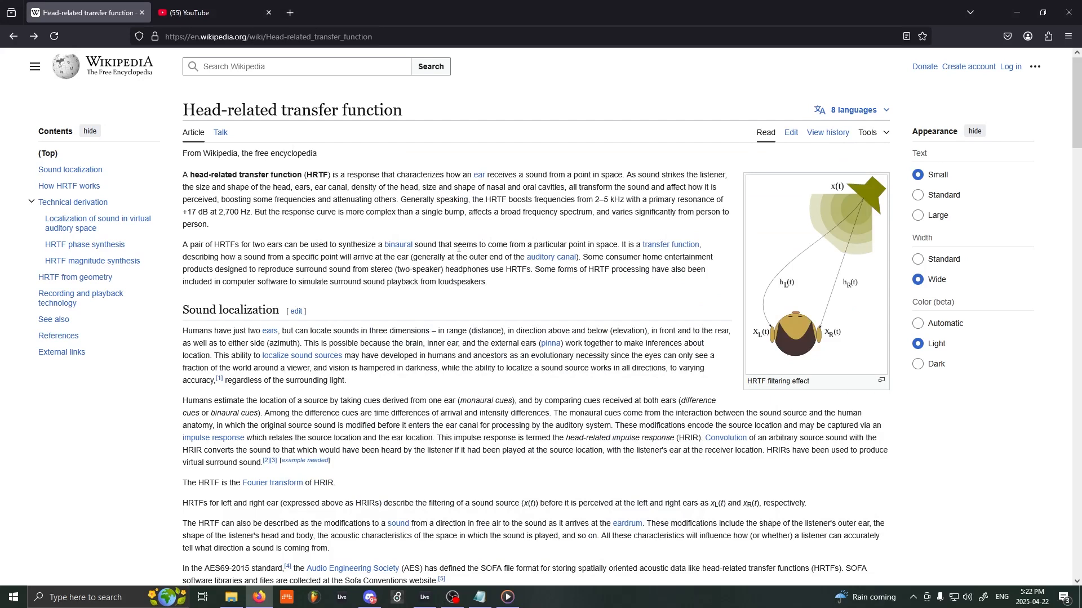
# Step: Highlight the title of the Head-related transfer function article and enlarge its HRTF filtering effect diagram
pyautogui.moveTo(187, 110); pyautogui.dragTo(409, 111)
pyautogui.click(396, 110)
pyautogui.moveTo(281, 110); pyautogui.dragTo(381, 110)
pyautogui.click(382, 110)
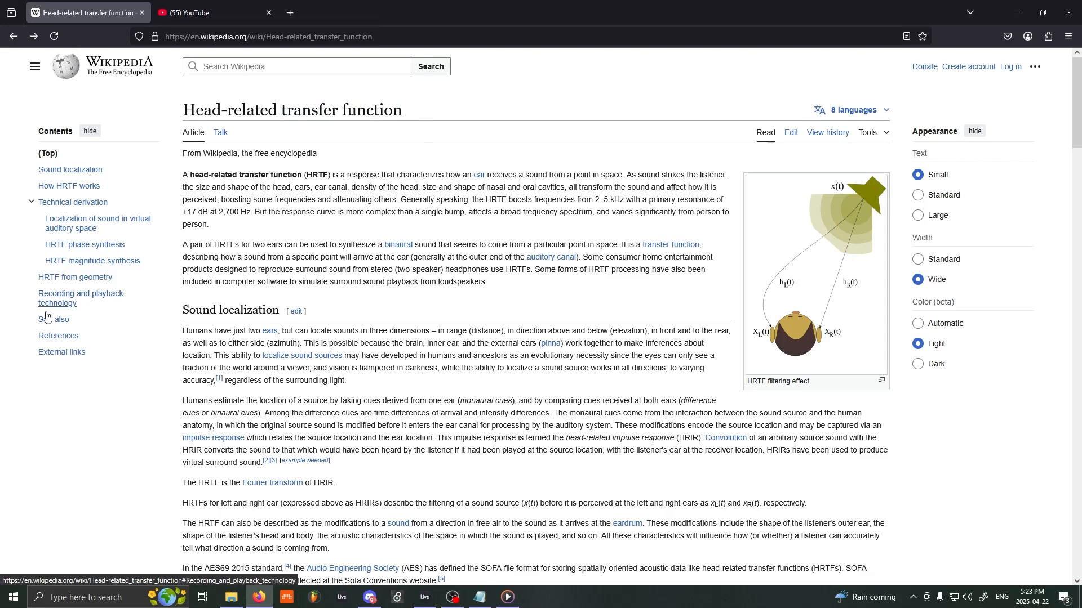
pyautogui.click(826, 259)
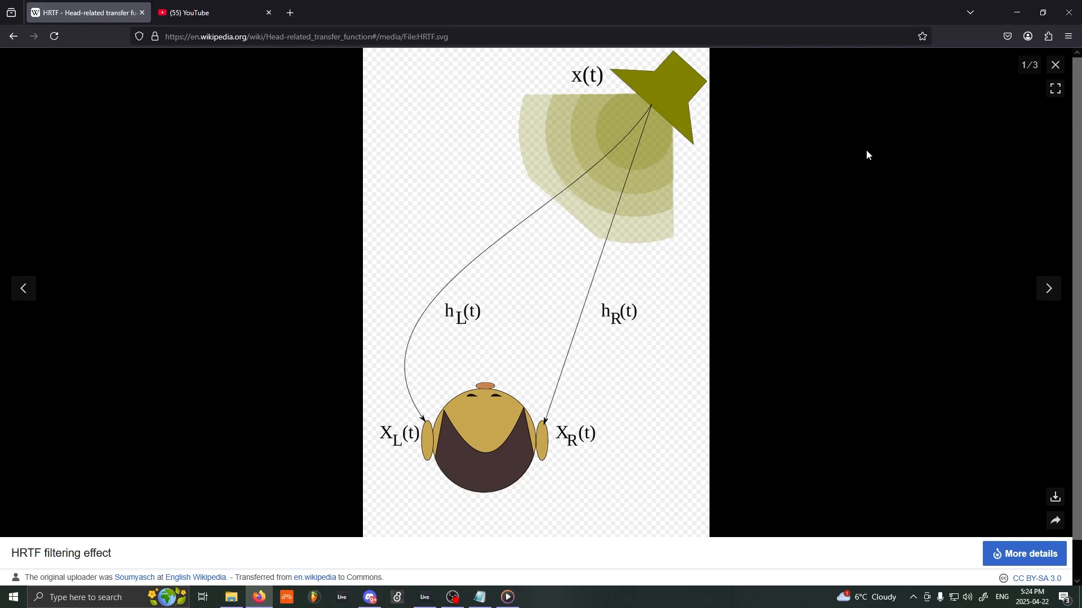
# Step: Switch to Ableton Live and reposition the dearVR PRO 2 plugin window over the arrangement
pyautogui.hotkey('alt', 'Tab')
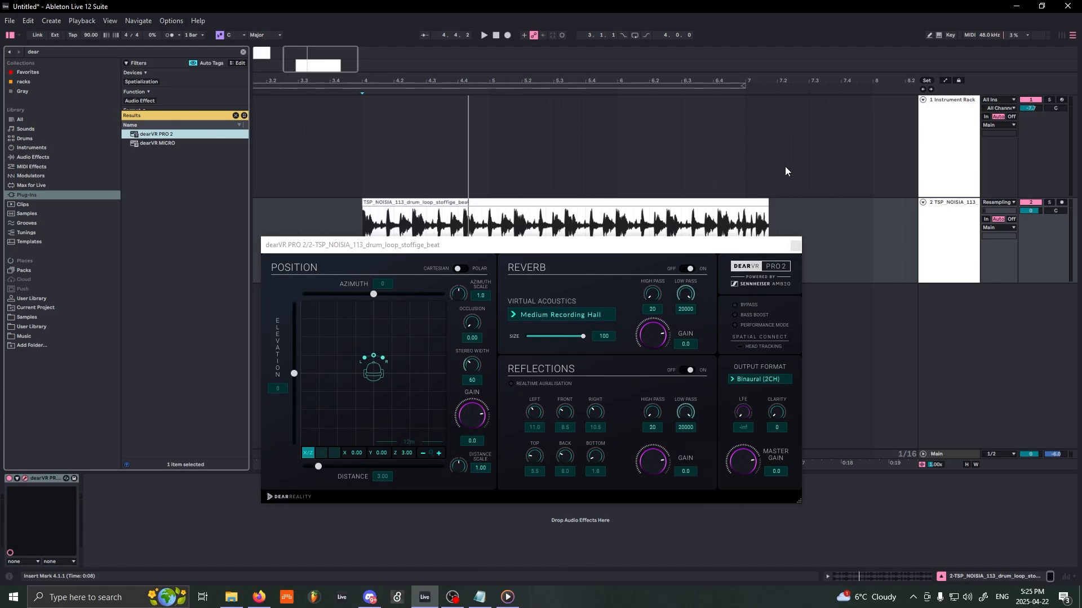
pyautogui.moveTo(558, 245); pyautogui.dragTo(645, 189)
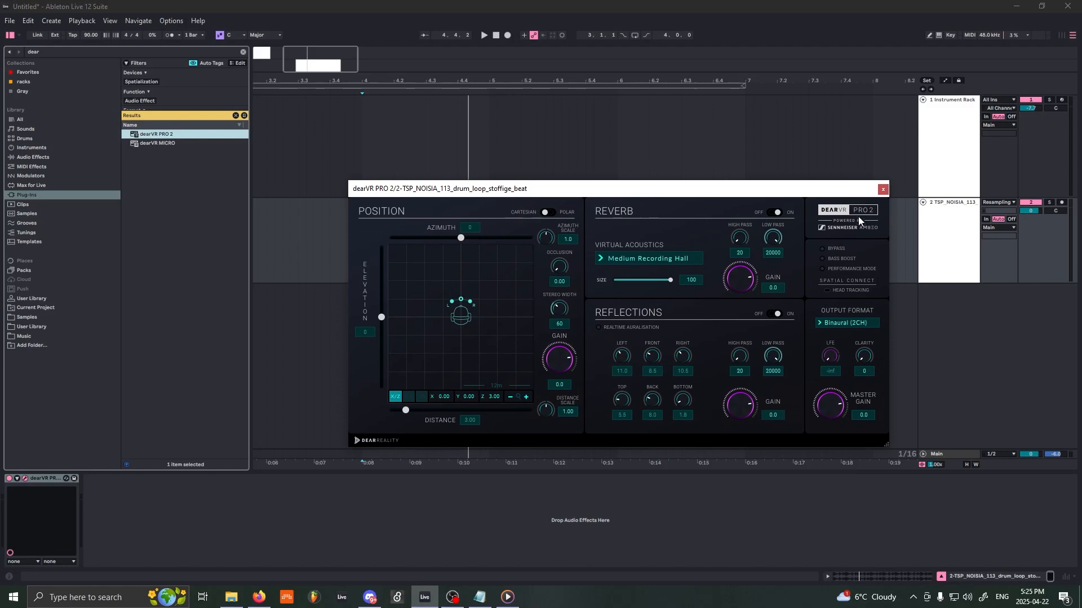
pyautogui.moveTo(854, 196); pyautogui.dragTo(851, 195)
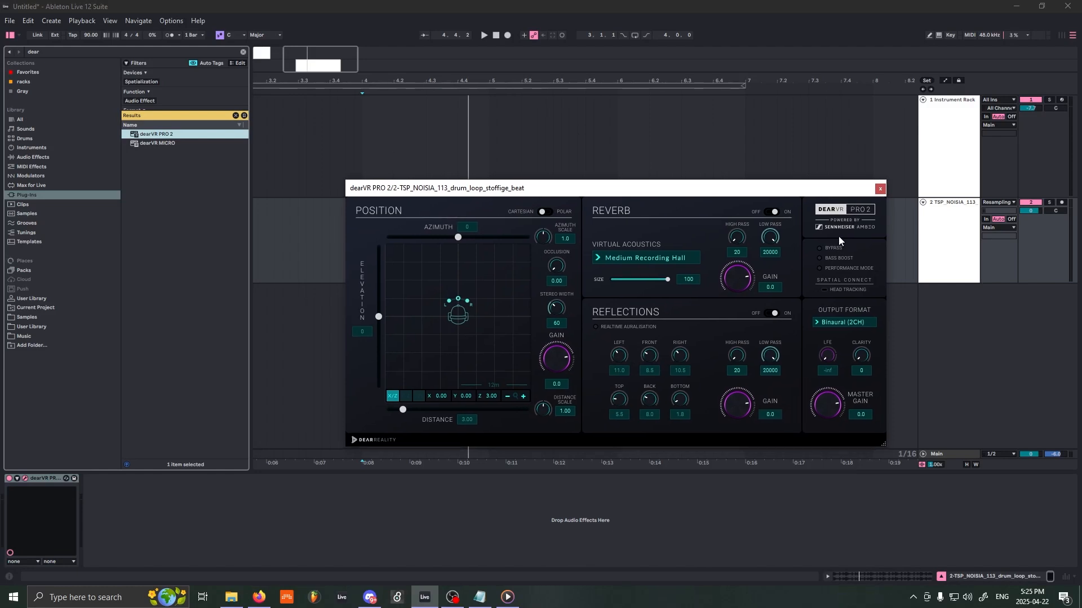
pyautogui.moveTo(536, 193); pyautogui.dragTo(509, 203)
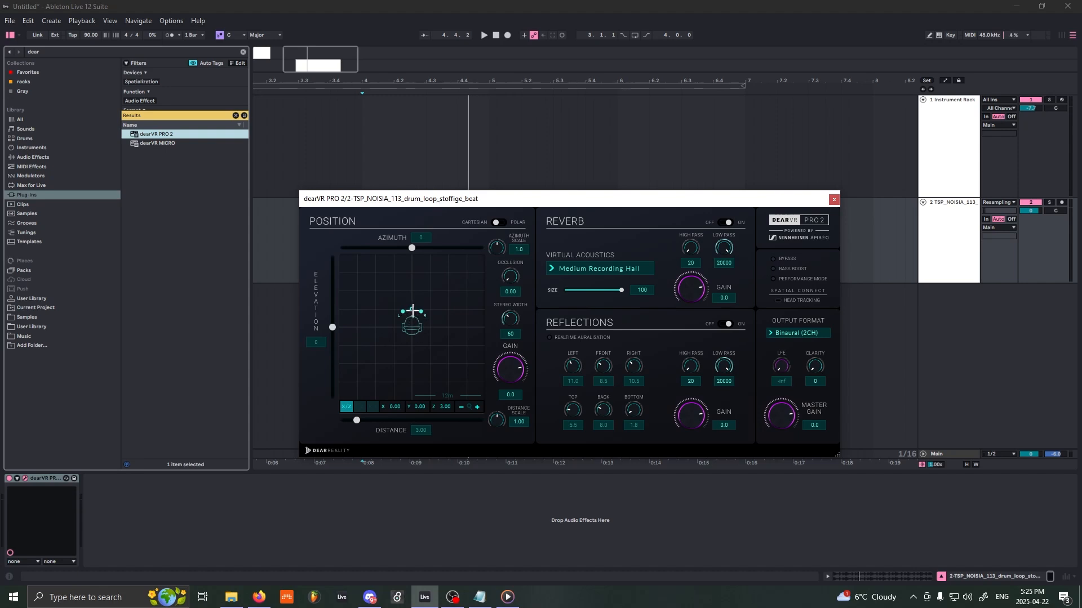
# Step: Move the dearVR sound source around the listener's head, ending on the left side at about X -4.84, Z -0.65
pyautogui.moveTo(413, 309)
pyautogui.mouseDown()
pyautogui.moveTo(434, 273)
pyautogui.moveTo(370, 268)
pyautogui.moveTo(356, 293)
pyautogui.moveTo(395, 366)
pyautogui.moveTo(442, 354)
pyautogui.moveTo(399, 291)
pyautogui.moveTo(406, 309)
pyautogui.moveTo(411, 285)
pyautogui.moveTo(411, 300)
pyautogui.mouseUp()
pyautogui.moveTo(411, 300); pyautogui.dragTo(464, 333)
pyautogui.moveTo(462, 331); pyautogui.dragTo(391, 348)
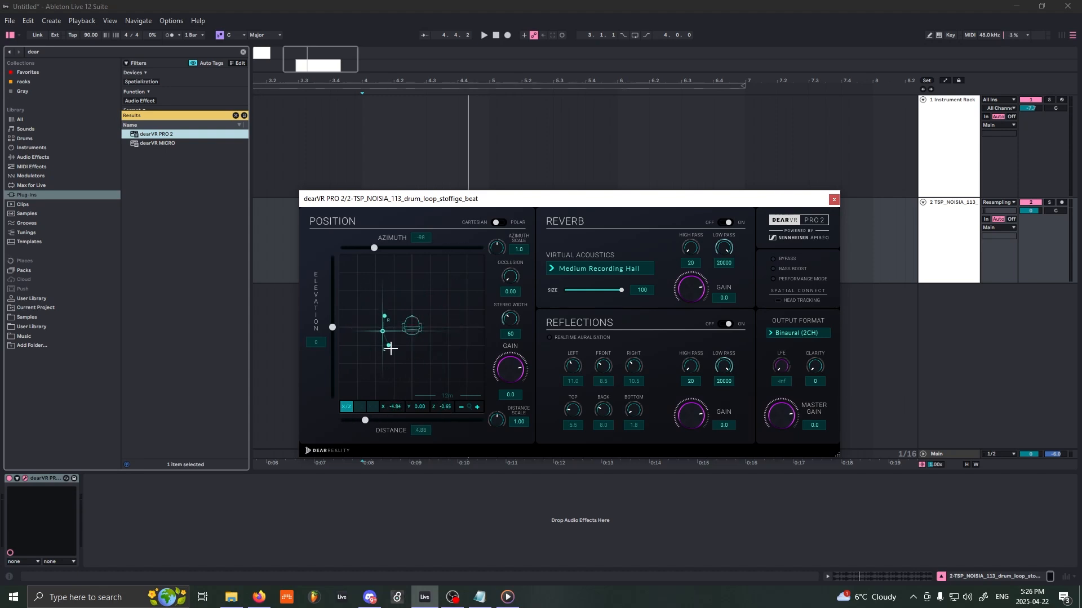
# Step: Adjust the source's height in the Y/Z view, then place it against the head at about X -0.38 in the X/Z view
pyautogui.click(360, 408)
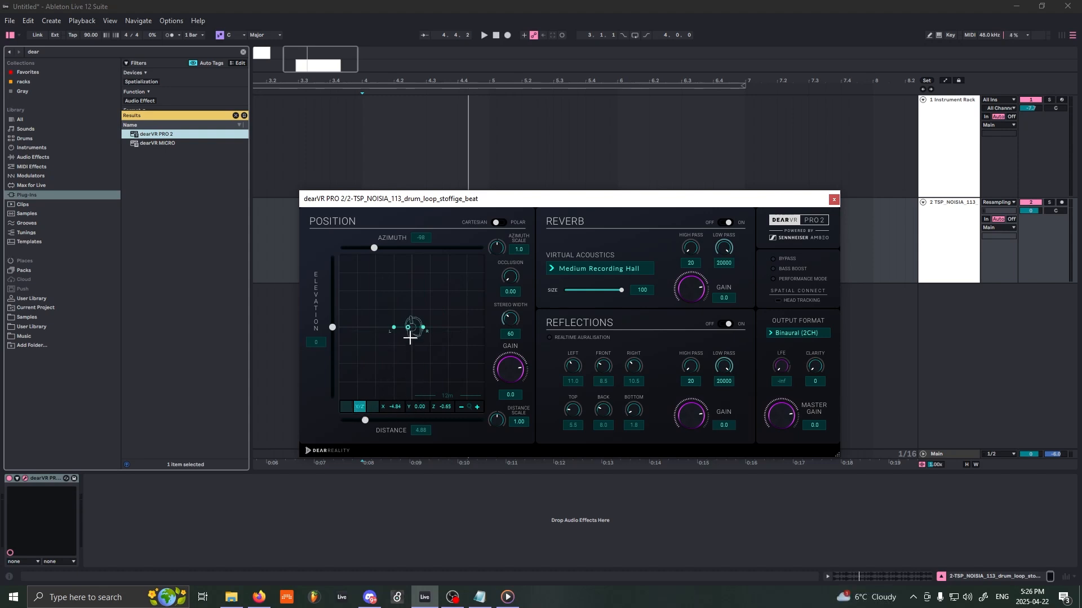
pyautogui.moveTo(410, 338)
pyautogui.mouseDown()
pyautogui.moveTo(411, 264)
pyautogui.moveTo(413, 327)
pyautogui.mouseUp()
pyautogui.click(346, 407)
pyautogui.moveTo(515, 200); pyautogui.dragTo(411, 254)
pyautogui.moveTo(282, 374); pyautogui.dragTo(305, 382)
# Step: Turn off Reverb and Reflections, lower the Master Gain to about -14.9, and replay the drum loop
pyautogui.press('space')
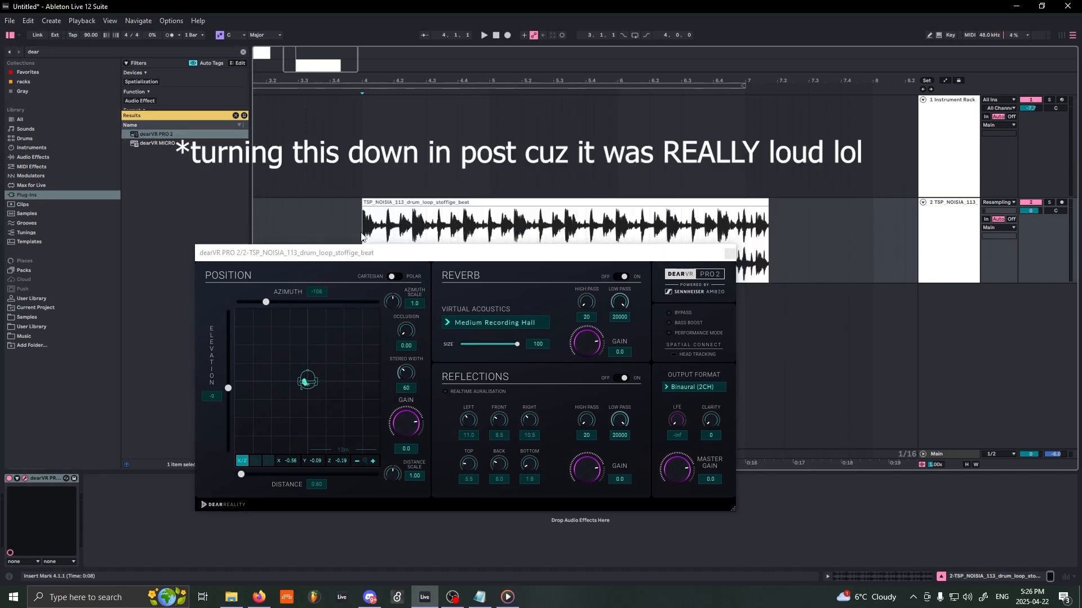
pyautogui.click(621, 276)
pyautogui.click(622, 378)
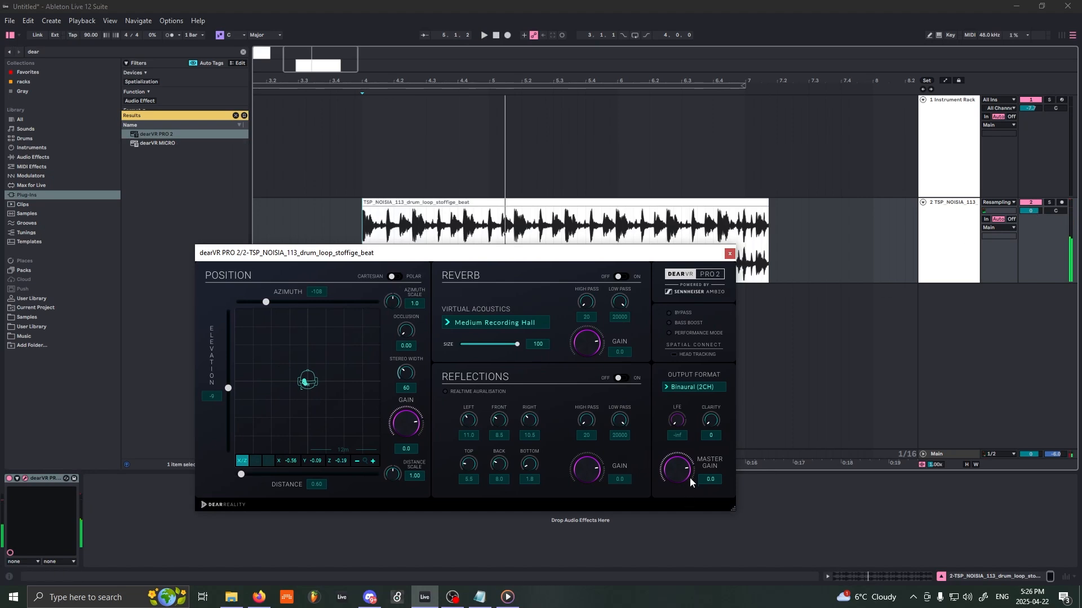
pyautogui.moveTo(683, 482); pyautogui.dragTo(688, 404)
pyautogui.press('space')
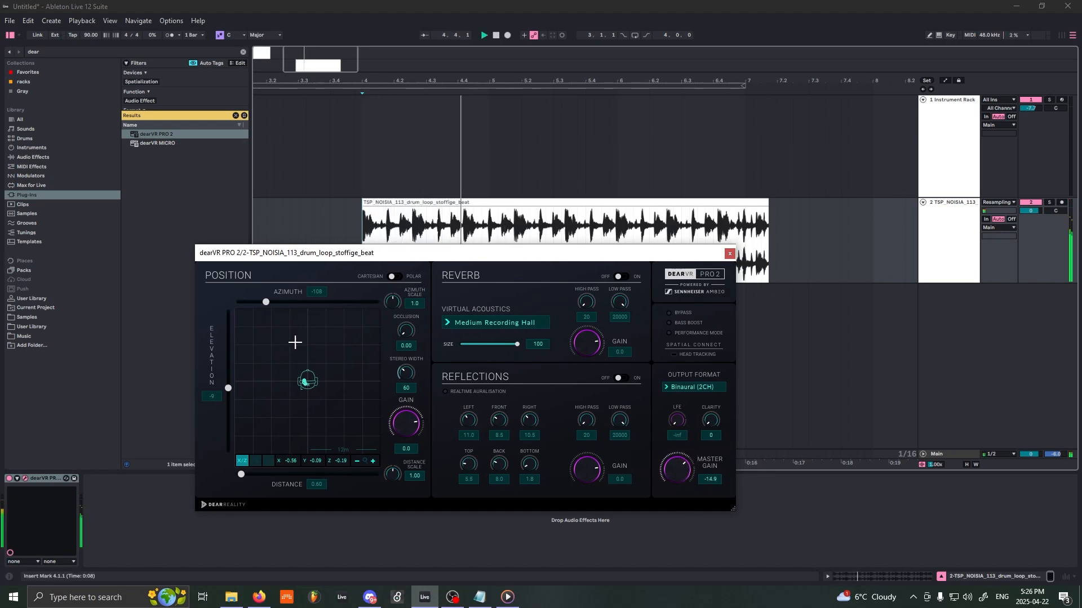
# Step: Move the sound source left, then front right to about X 7.35, Z 8.47, raising the Master Gain to about -4.3
pyautogui.moveTo(305, 381); pyautogui.dragTo(257, 379)
pyautogui.moveTo(678, 468); pyautogui.dragTo(679, 450)
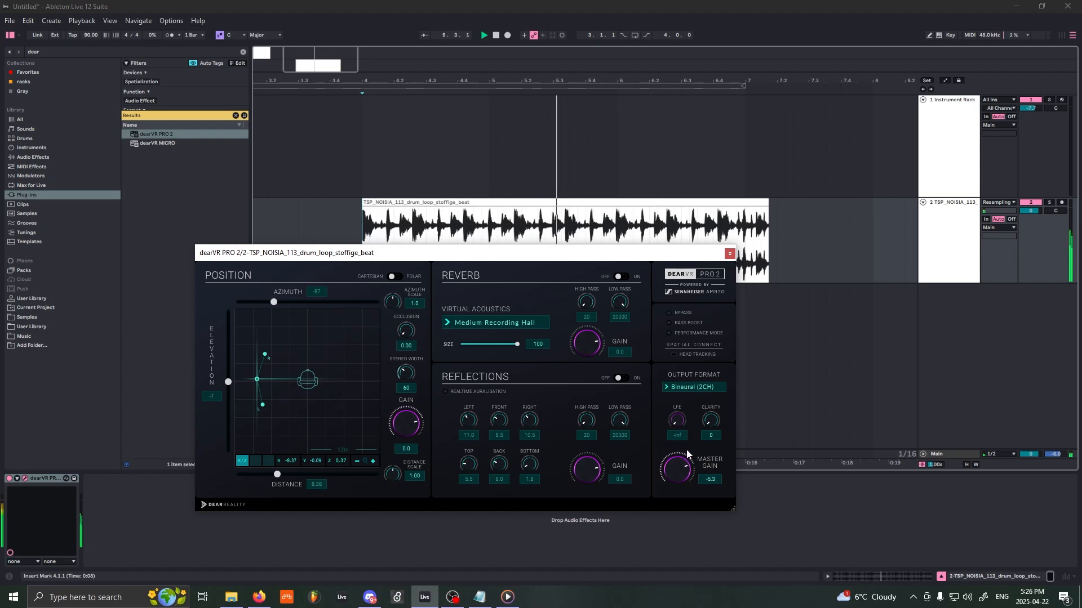
pyautogui.moveTo(257, 379); pyautogui.dragTo(352, 331)
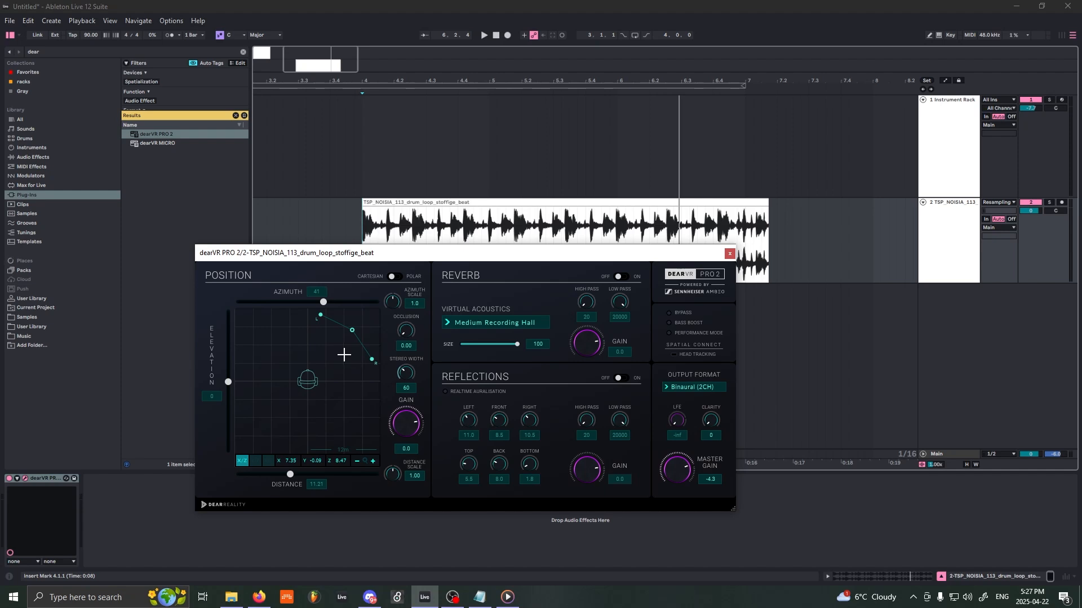
# Step: Replay the drum loop and move the dearVR PRO 2 sound source closer, to about X 5.49, Z 6.42
pyautogui.moveTo(591, 260); pyautogui.dragTo(726, 239)
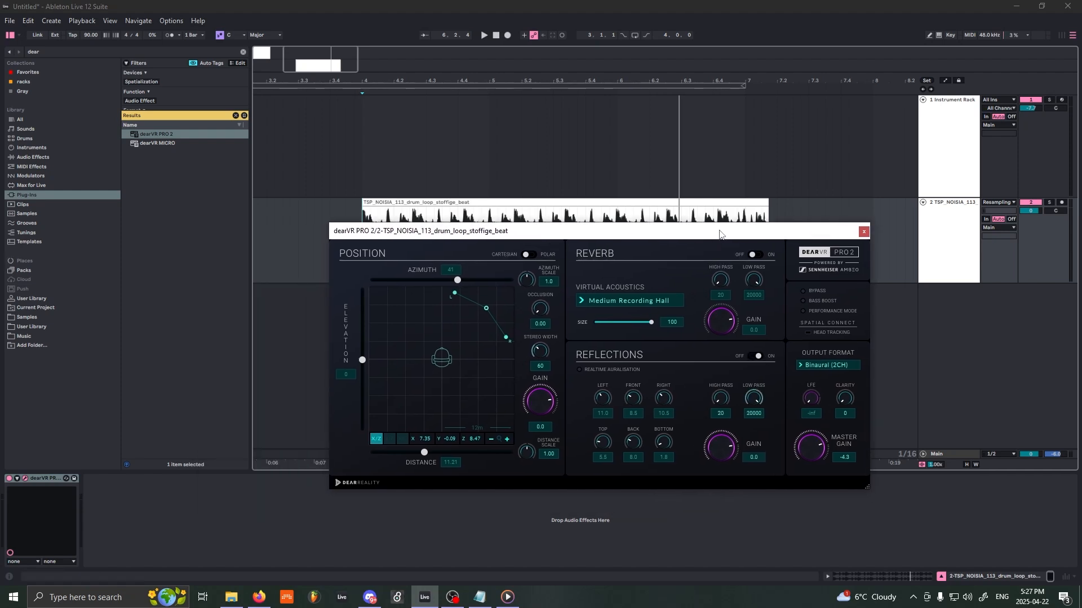
pyautogui.press('space')
pyautogui.moveTo(486, 308)
pyautogui.mouseDown()
pyautogui.moveTo(459, 302)
pyautogui.moveTo(427, 325)
pyautogui.moveTo(446, 379)
pyautogui.moveTo(473, 397)
pyautogui.moveTo(510, 355)
pyautogui.moveTo(475, 321)
pyautogui.mouseUp()
# Step: In the Y/Z view, raise the source to about Y 11.63 and lower it to about Y -11.07 while the loop plays
pyautogui.click(389, 440)
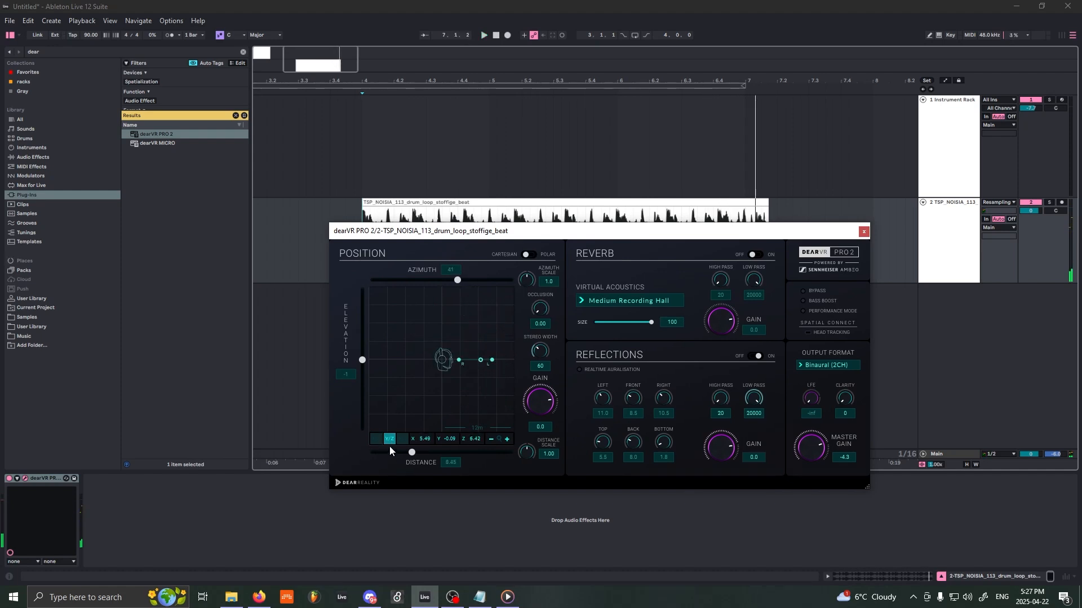
pyautogui.press('space')
pyautogui.moveTo(480, 360); pyautogui.dragTo(457, 289)
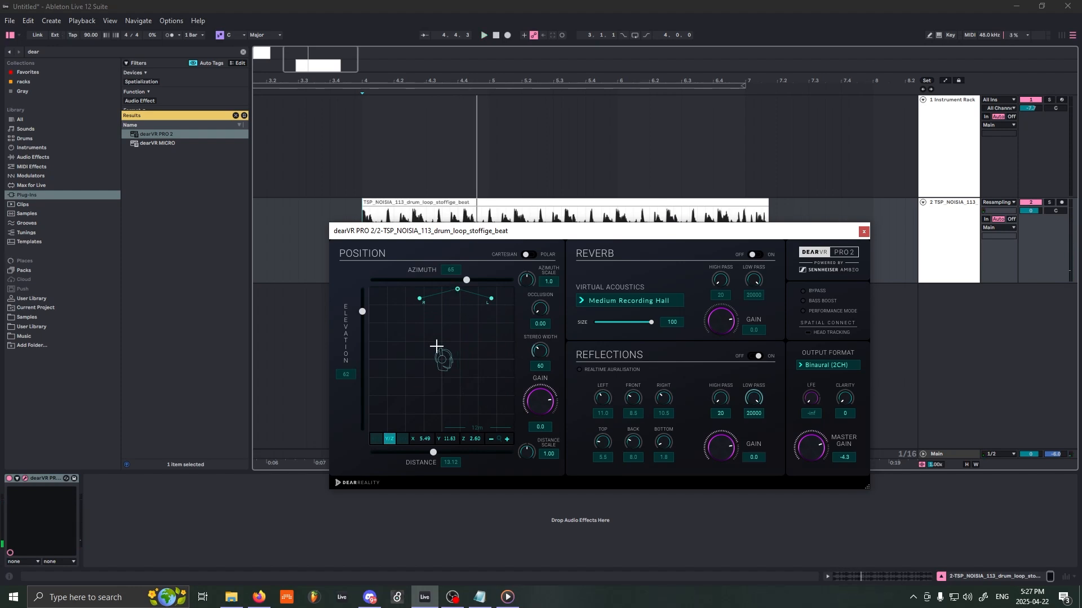
pyautogui.moveTo(457, 289); pyautogui.dragTo(446, 390)
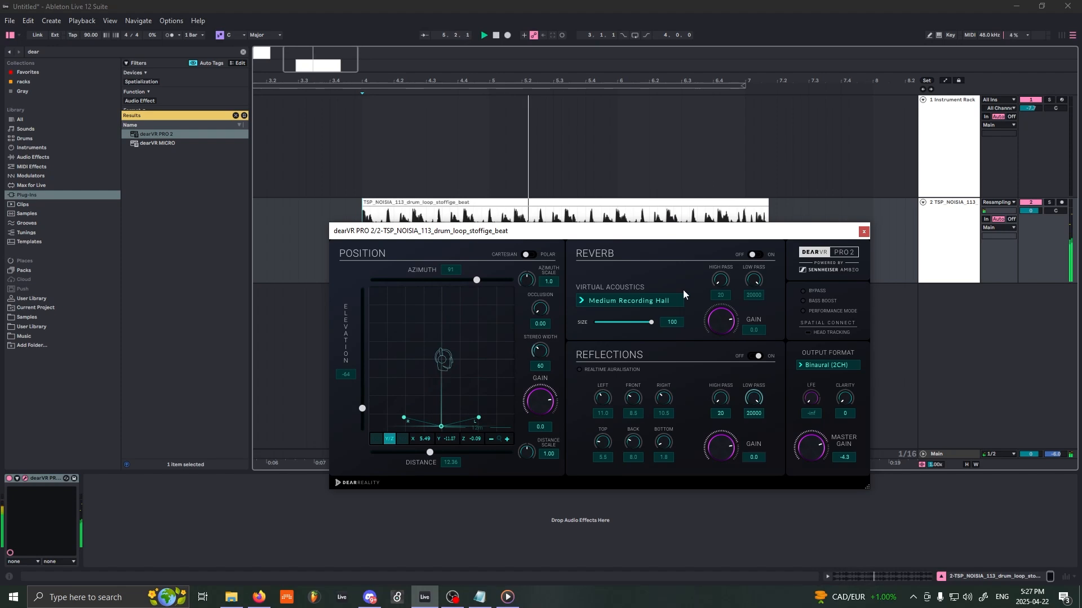
# Step: Turn on Reverb and set its gain to about -3.8, low pass to about 6633, and size to about 88
pyautogui.click(756, 255)
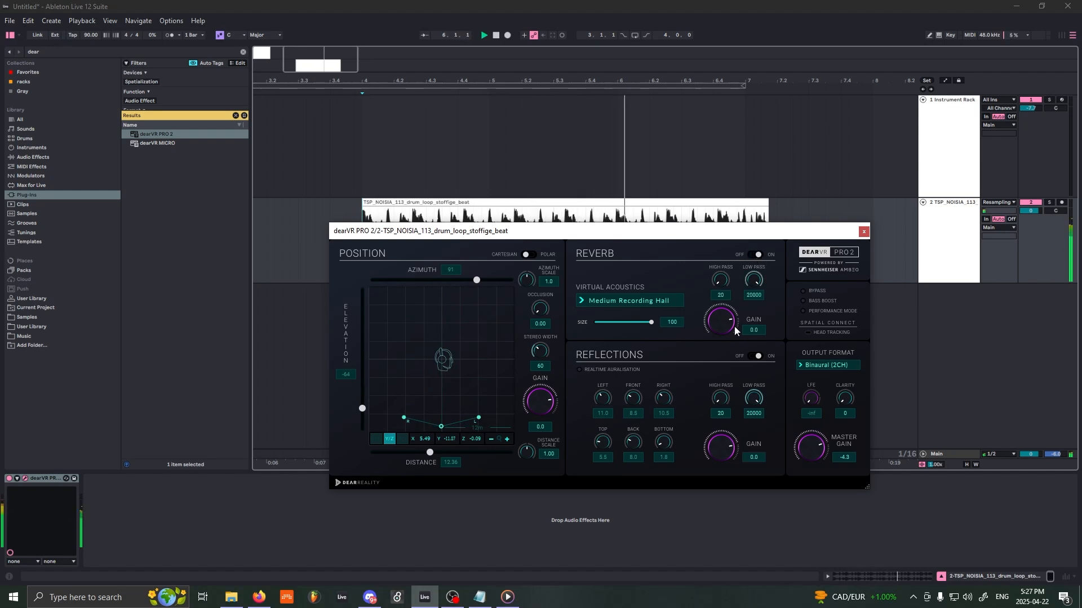
pyautogui.moveTo(727, 341); pyautogui.dragTo(729, 329)
pyautogui.moveTo(752, 281); pyautogui.dragTo(752, 294)
pyautogui.press('space')
pyautogui.moveTo(652, 322); pyautogui.dragTo(637, 324)
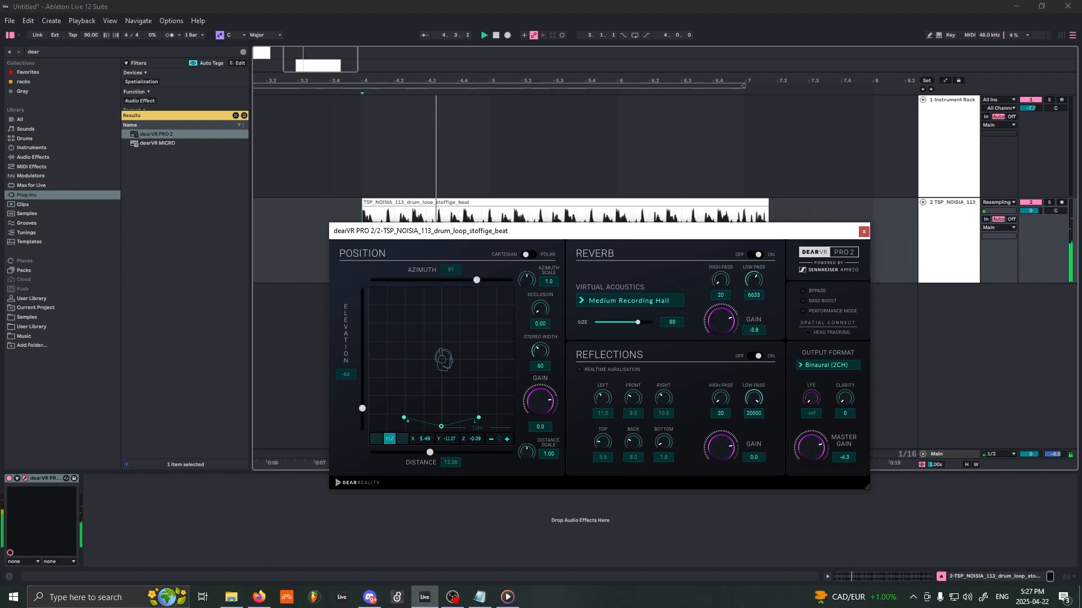
# Step: Move the source behind the head in the Y/Z view and to the far back left in the X/Z view, then toggle Reverb off
pyautogui.moveTo(441, 427)
pyautogui.mouseDown()
pyautogui.moveTo(447, 314)
pyautogui.moveTo(406, 290)
pyautogui.moveTo(376, 292)
pyautogui.moveTo(373, 337)
pyautogui.moveTo(426, 419)
pyautogui.mouseUp()
pyautogui.click(377, 439)
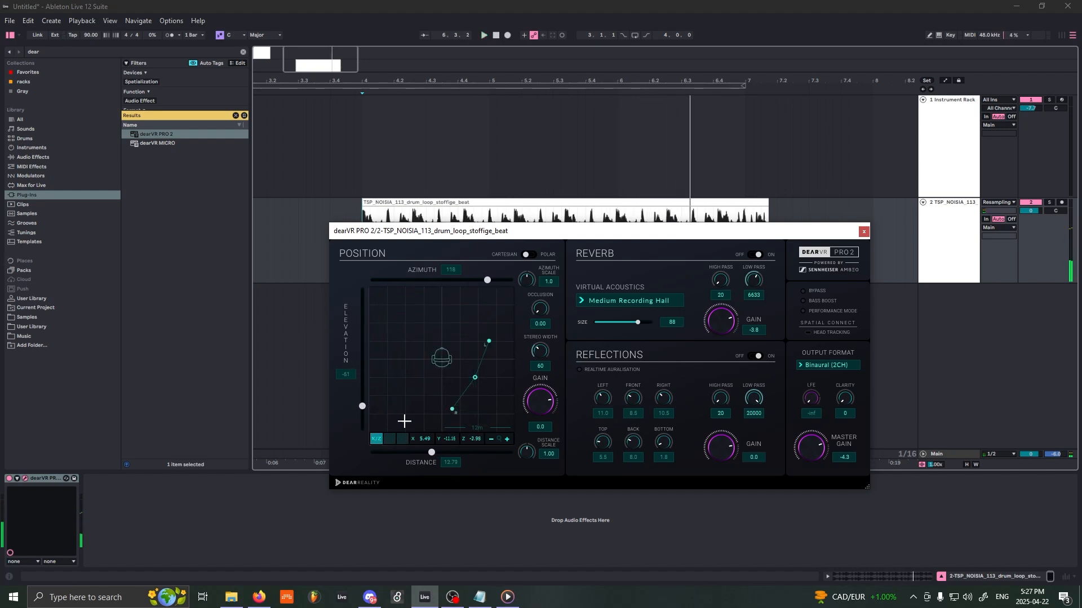
pyautogui.moveTo(474, 377); pyautogui.dragTo(374, 433)
pyautogui.click(761, 255)
# Step: Replace dearVR PRO 2 with dearVR MICRO on the drum loop track
pyautogui.click(57, 477)
pyautogui.press('Delete')
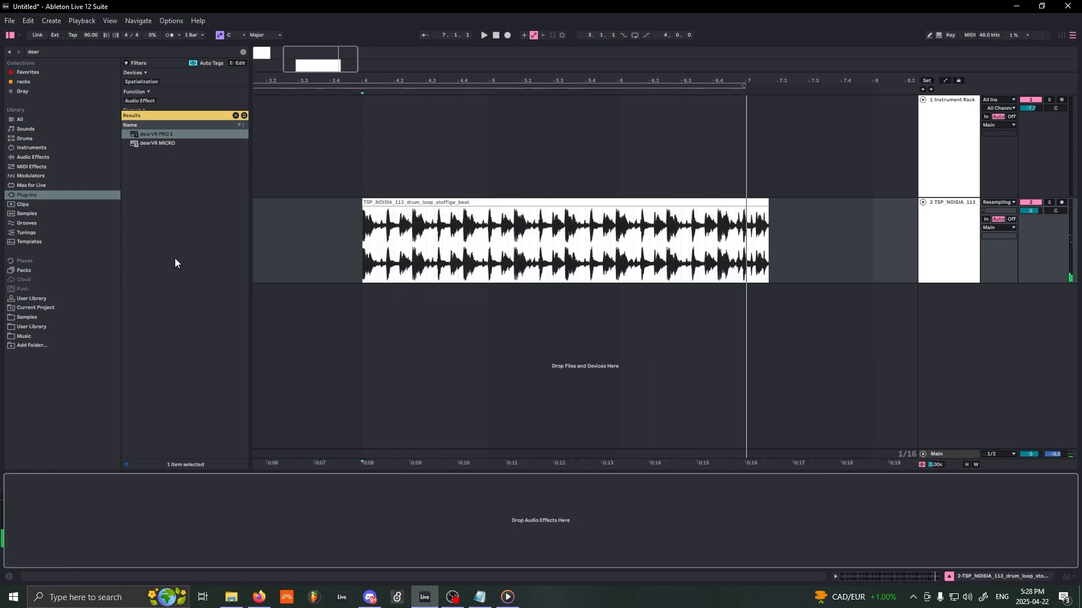
pyautogui.doubleClick(135, 144)
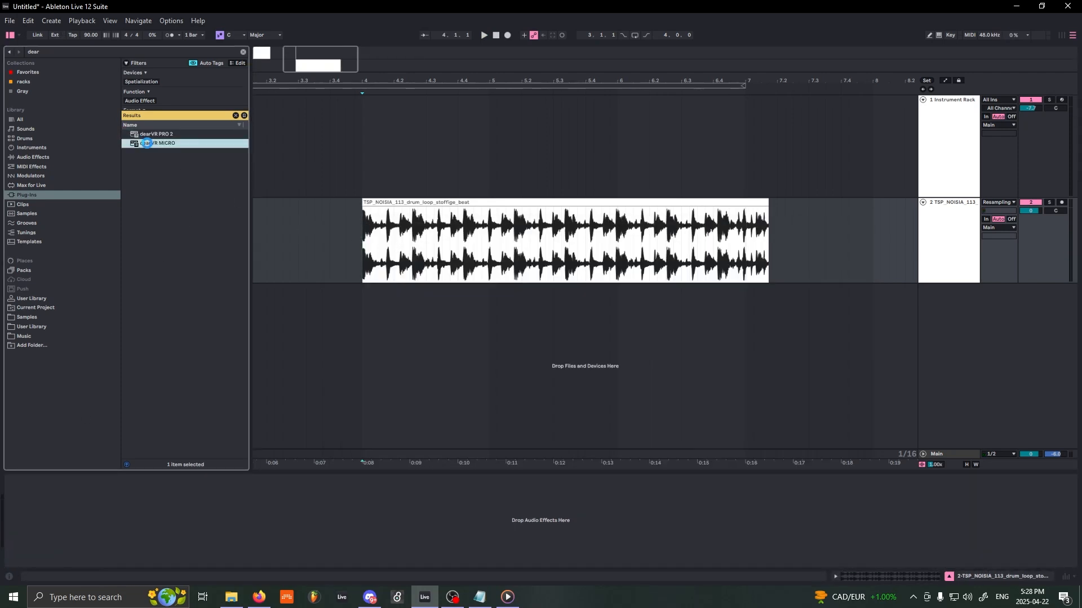
pyautogui.moveTo(409, 238); pyautogui.dragTo(648, 205)
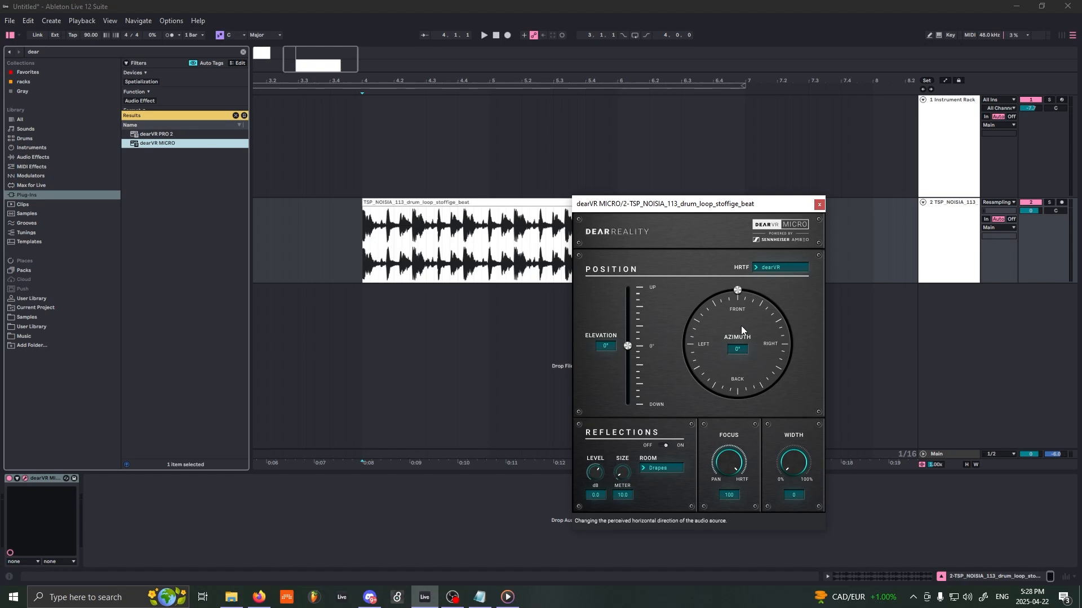
pyautogui.moveTo(696, 203); pyautogui.dragTo(218, 256)
pyautogui.doubleClick(163, 134)
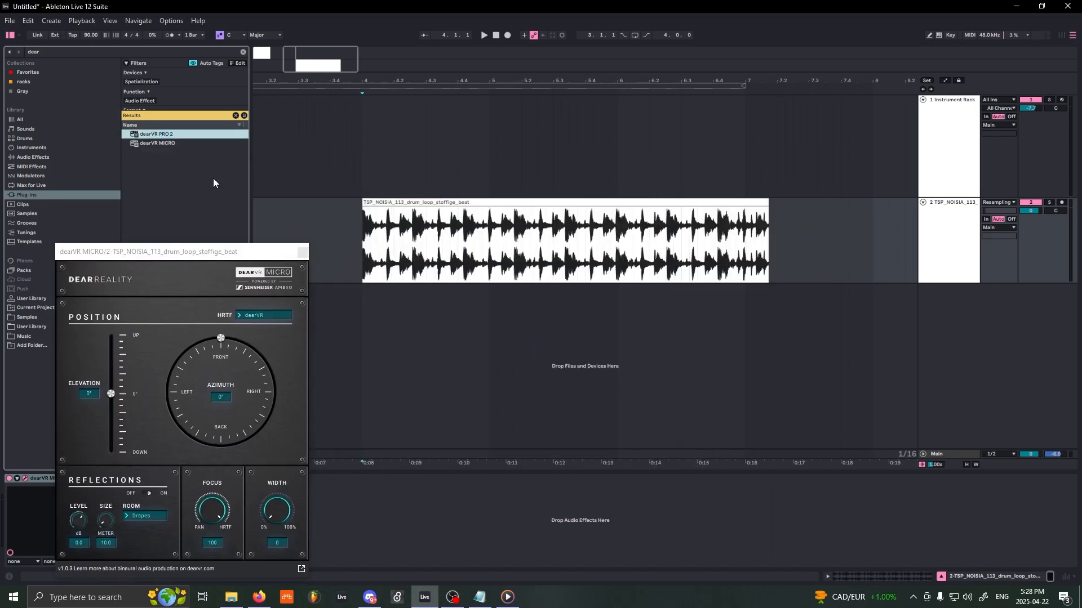
pyautogui.click(303, 253)
pyautogui.click(103, 479)
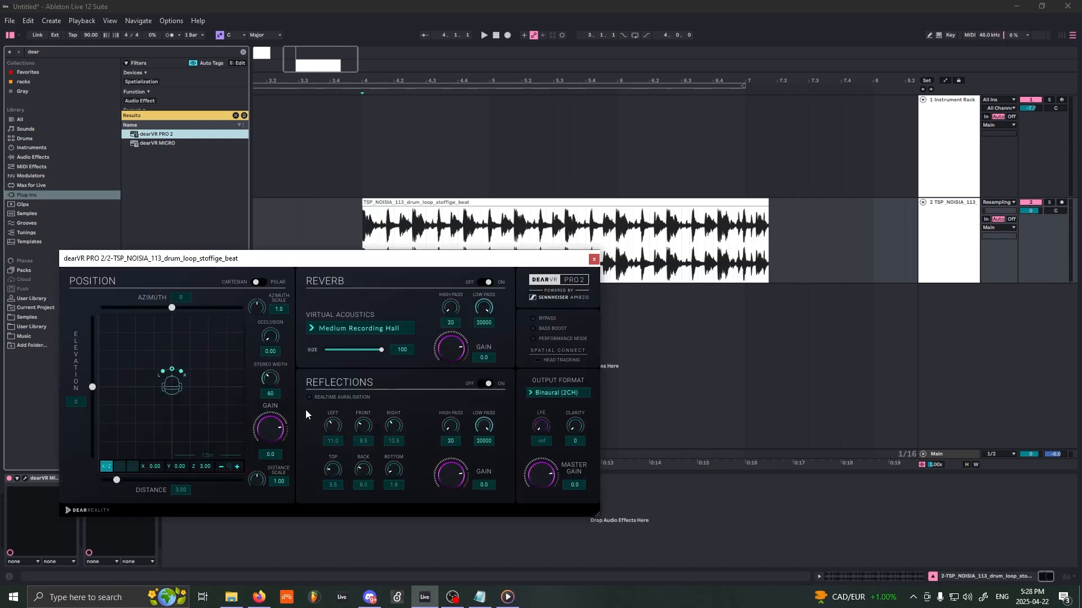
pyautogui.click(593, 260)
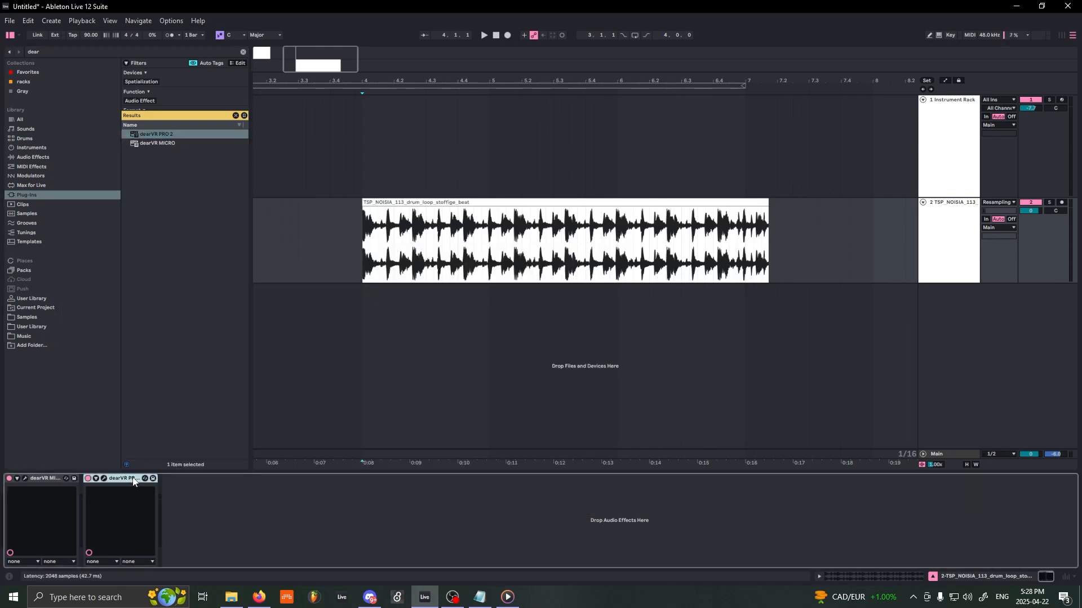
pyautogui.press('Delete')
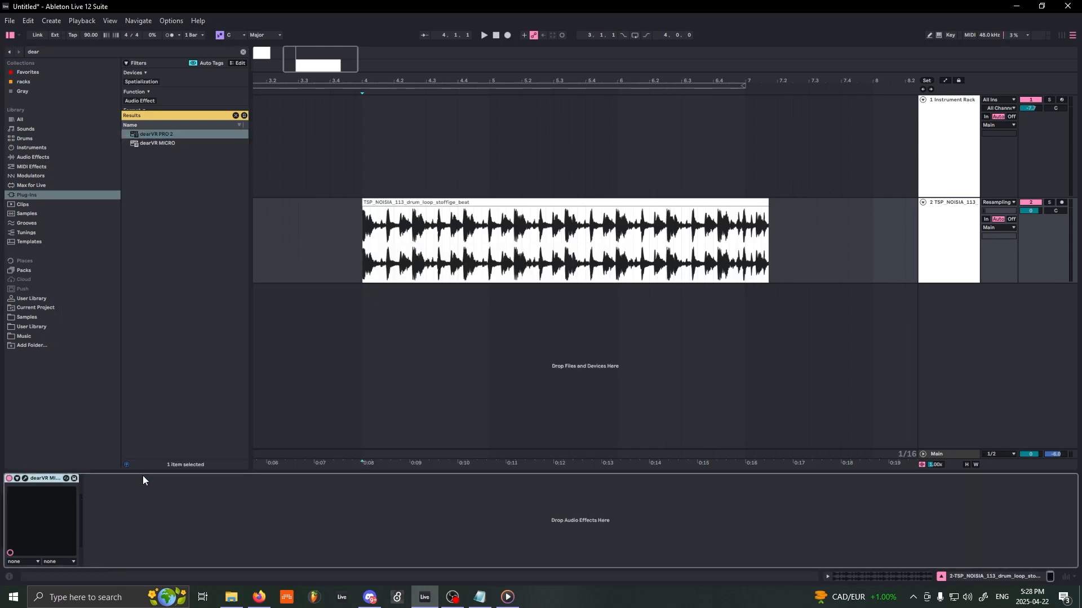
# Step: Play the loop through dearVR MICRO at a track volume of -2.4 dB and sweep the azimuth, ending at about 1°
pyautogui.click(26, 480)
pyautogui.press('space')
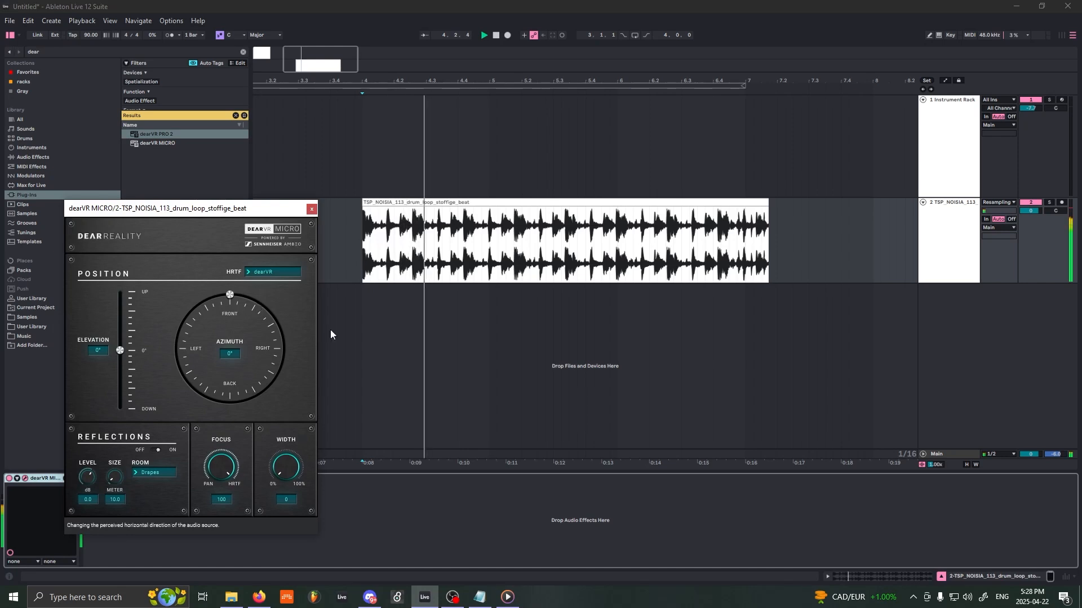
pyautogui.moveTo(1030, 211); pyautogui.dragTo(1030, 218)
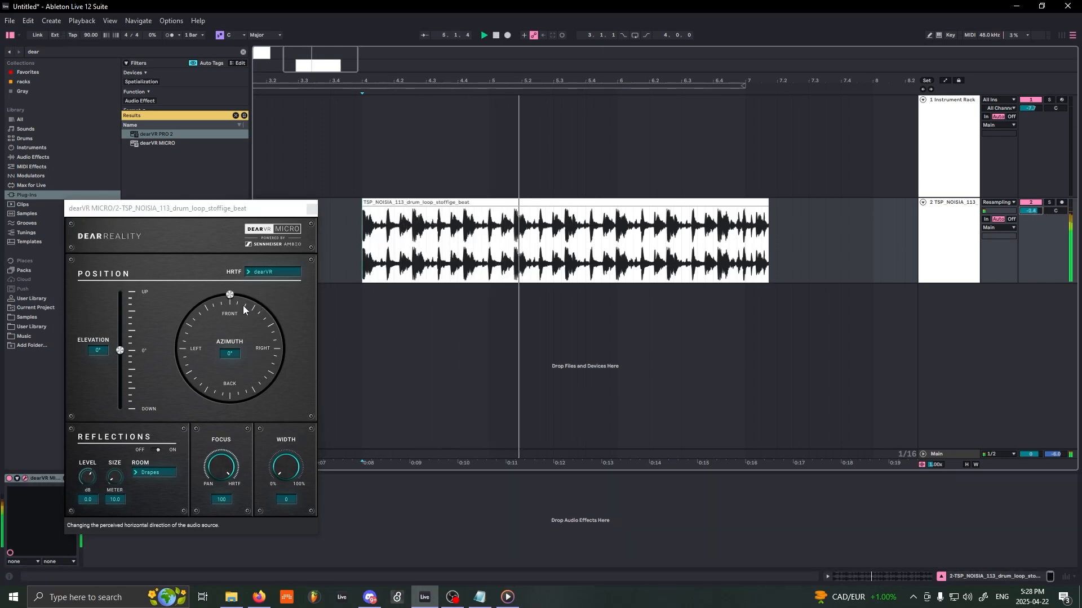
pyautogui.moveTo(244, 308); pyautogui.dragTo(275, 379)
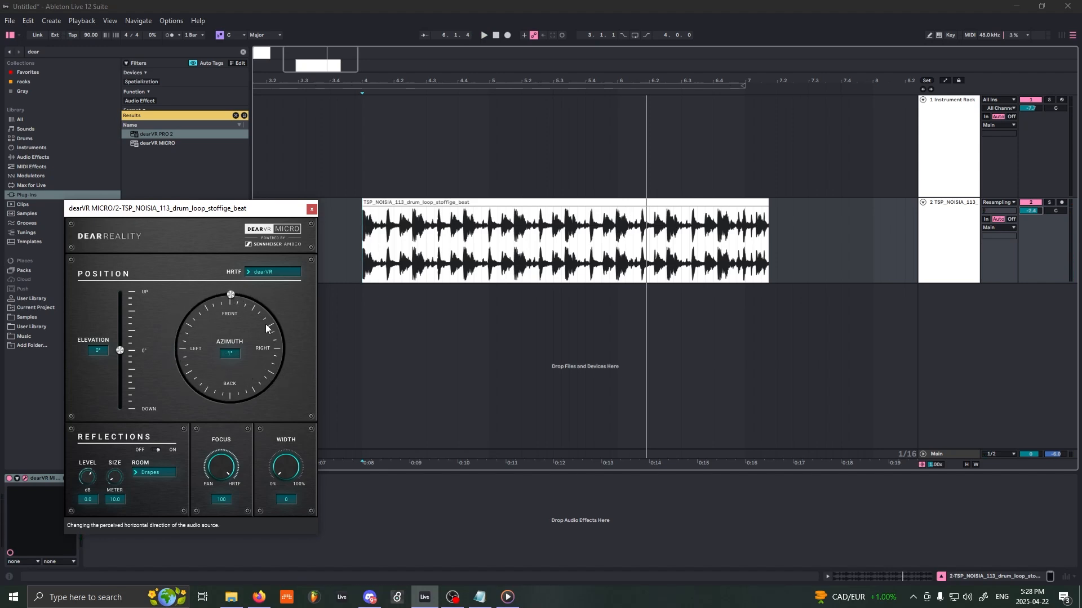
# Step: Replay the loop, sweep the azimuth around the left to the back and return it to about 3°, then adjust the elevation to about -3°
pyautogui.press('space')
pyautogui.moveTo(232, 296); pyautogui.dragTo(188, 359)
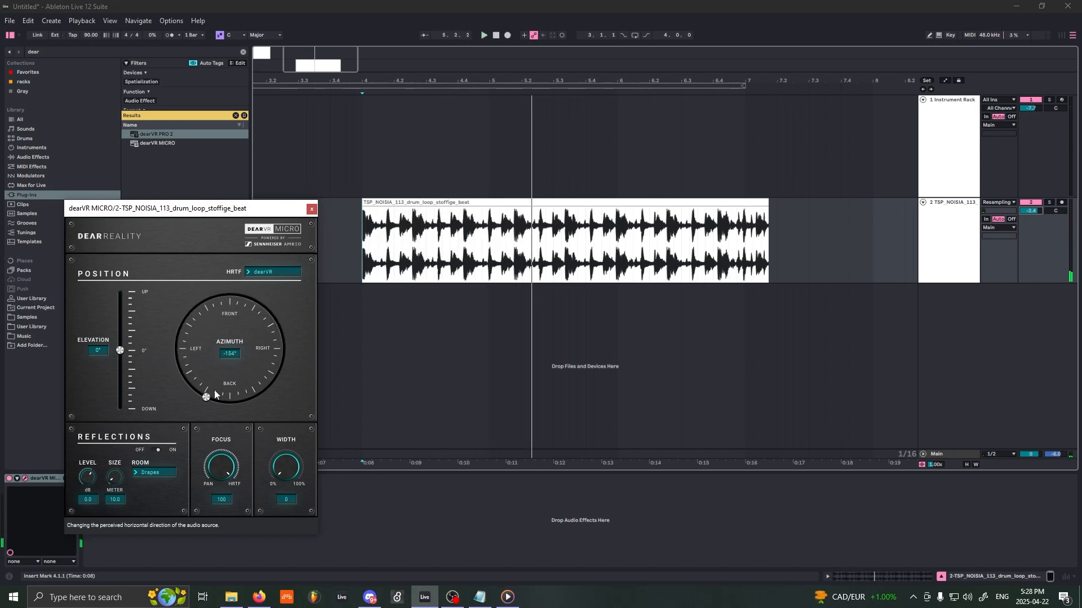
pyautogui.moveTo(216, 394); pyautogui.dragTo(233, 305)
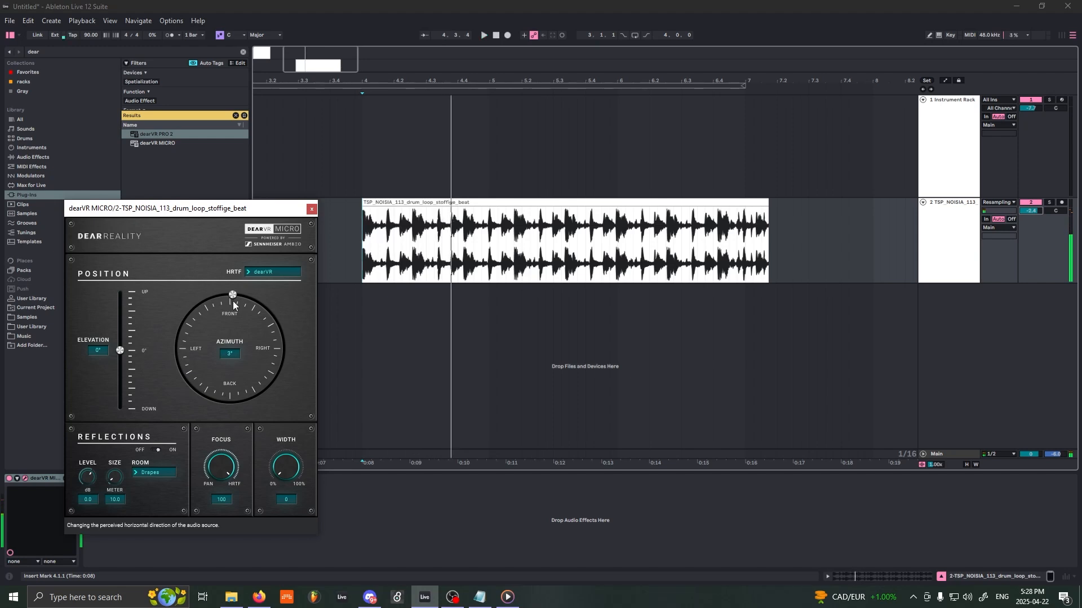
pyautogui.moveTo(120, 350)
pyautogui.mouseDown()
pyautogui.moveTo(133, 294)
pyautogui.moveTo(124, 403)
pyautogui.moveTo(126, 358)
pyautogui.mouseUp()
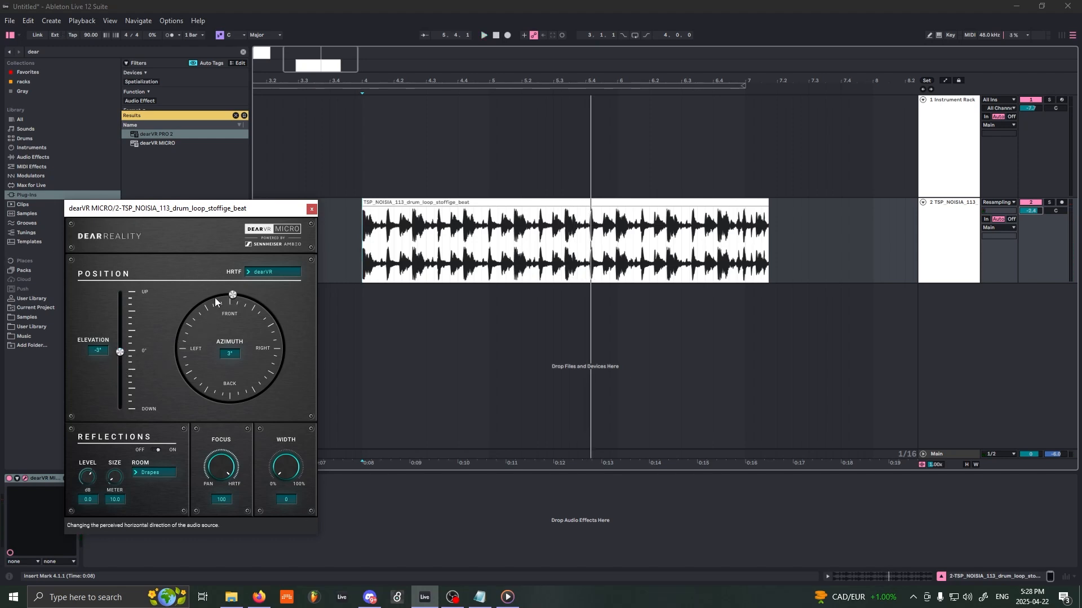
# Step: Replace dearVR MICRO with AMBEO Orbit on the drum loop track, searching the plug-ins for "ambeo"
pyautogui.moveTo(224, 209); pyautogui.dragTo(410, 203)
pyautogui.click(38, 479)
pyautogui.press('Delete')
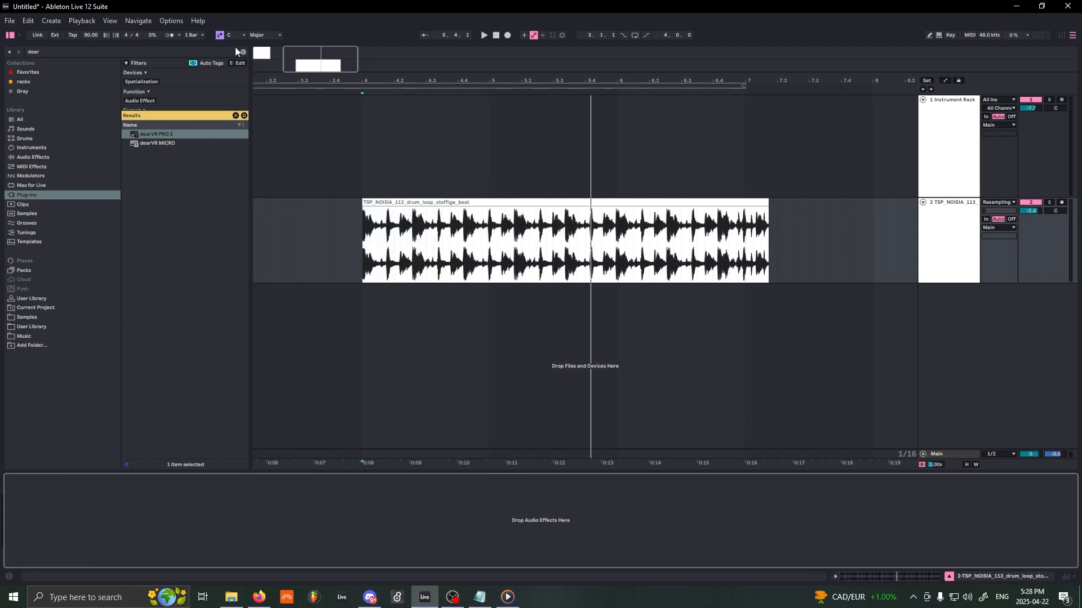
pyautogui.click(235, 50)
pyautogui.write('ambeo')
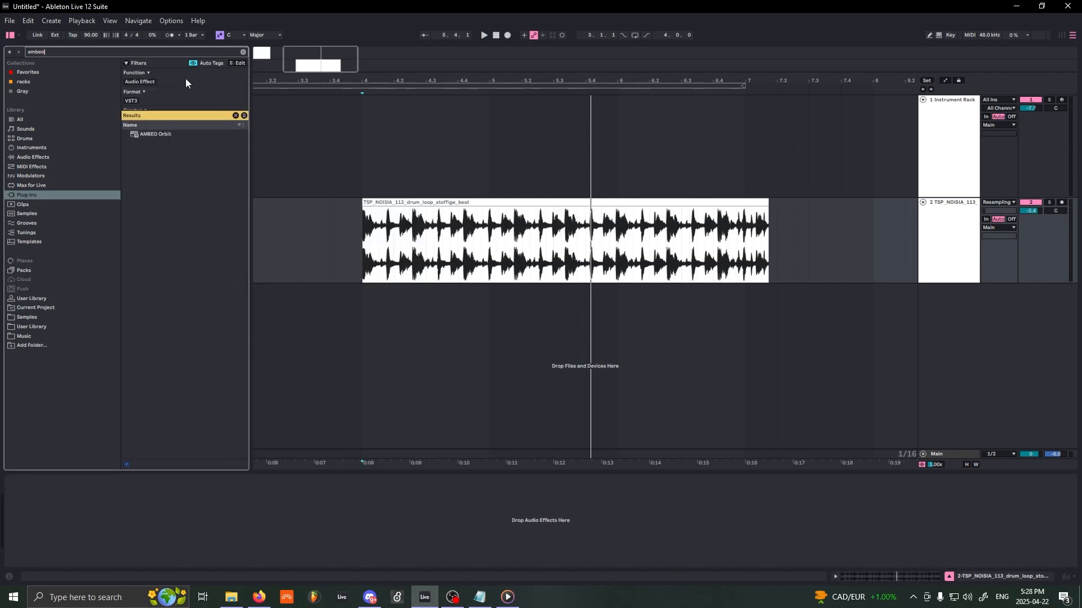
pyautogui.doubleClick(160, 135)
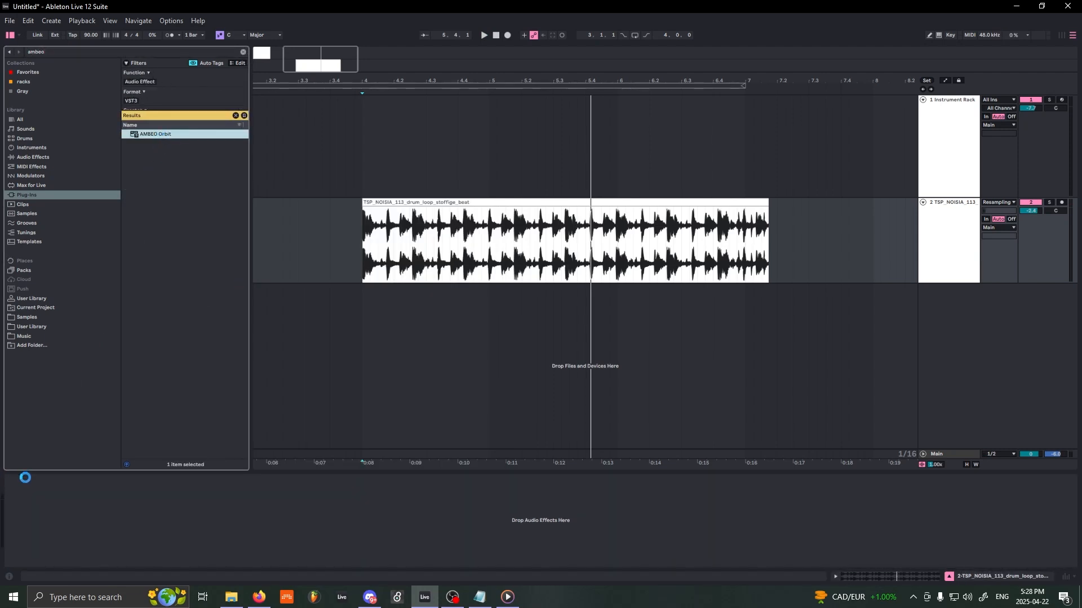
pyautogui.moveTo(429, 208); pyautogui.dragTo(515, 208)
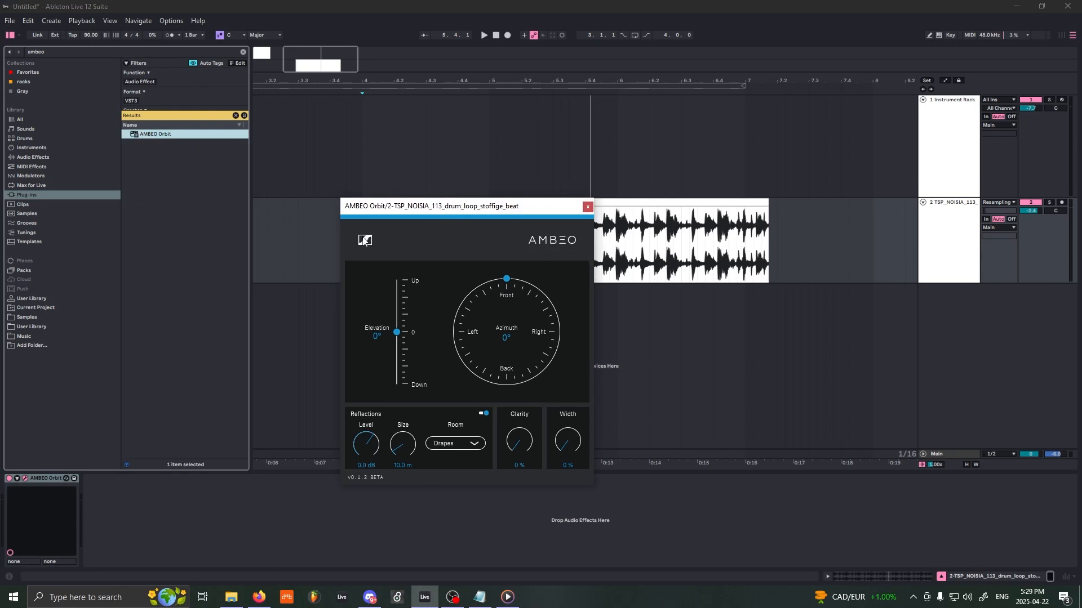
pyautogui.moveTo(379, 219); pyautogui.dragTo(477, 211)
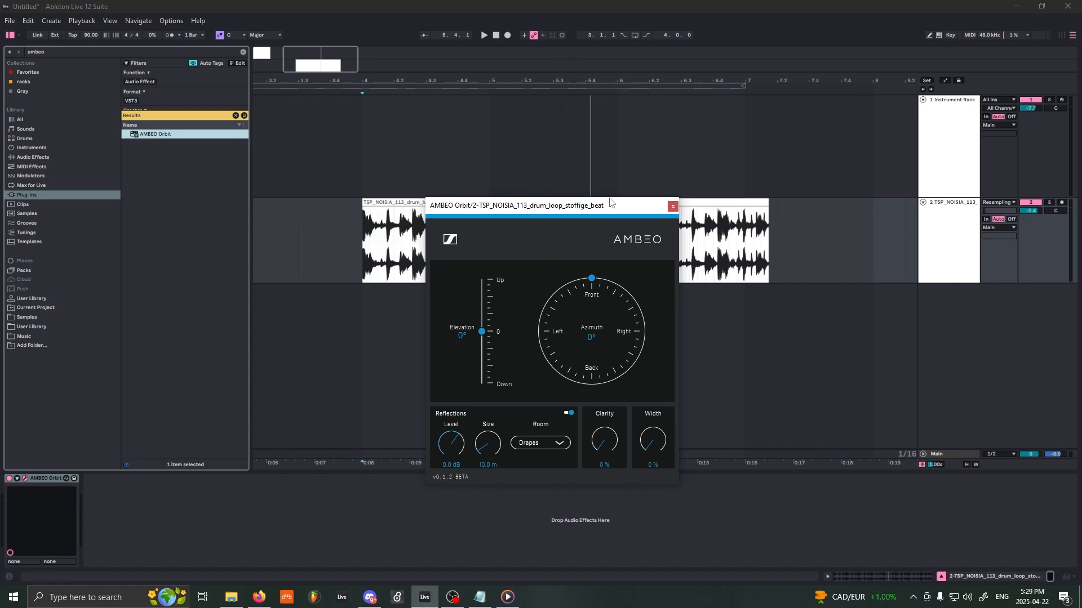
pyautogui.moveTo(610, 202); pyautogui.dragTo(566, 203)
# Step: Play the loop, rotate AMBEO Orbit's azimuth to about -66°, and lower the drum loop track's volume
pyautogui.press('space')
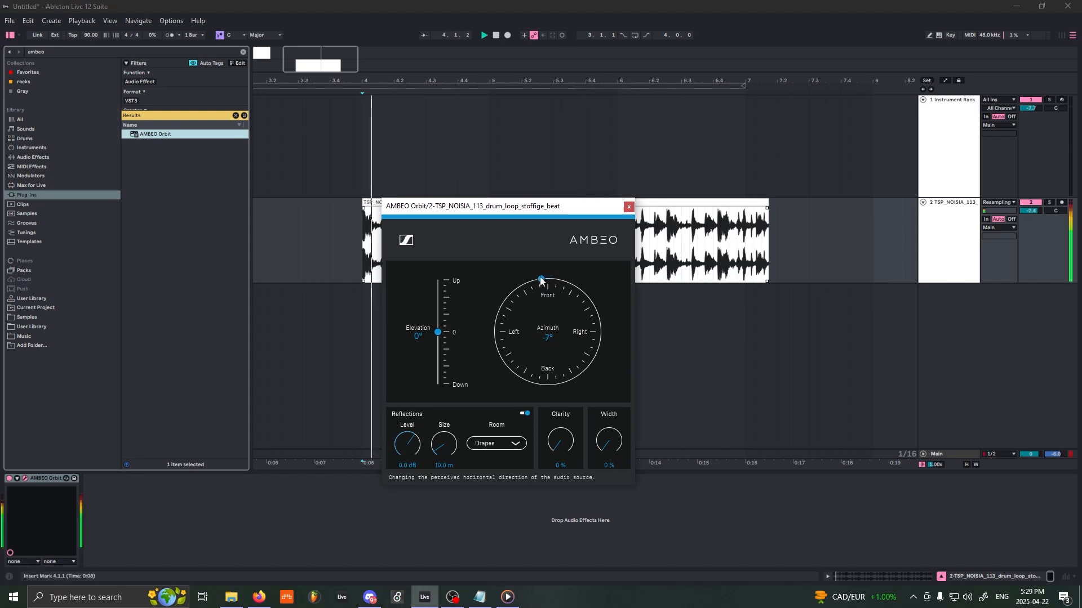
pyautogui.moveTo(547, 279); pyautogui.dragTo(502, 310)
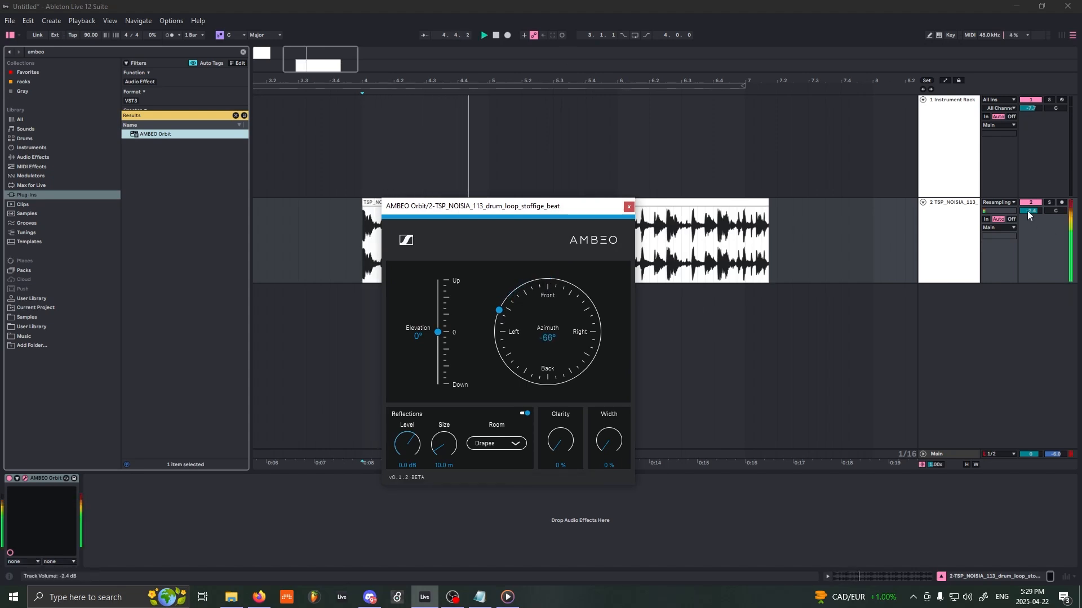
pyautogui.moveTo(1029, 210); pyautogui.dragTo(1029, 222)
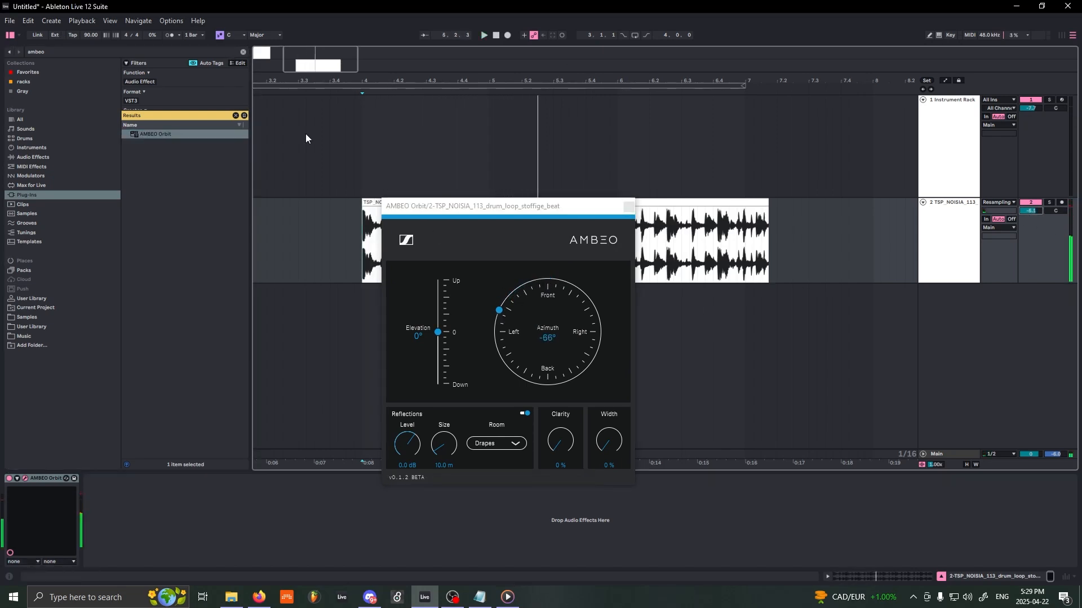
# Step: Move AMBEO Orbit's source to the front right and lower its elevation, then close the plug-in window
pyautogui.moveTo(499, 309); pyautogui.dragTo(592, 303)
pyautogui.moveTo(437, 332); pyautogui.dragTo(443, 370)
pyautogui.moveTo(541, 207); pyautogui.dragTo(360, 240)
pyautogui.click(448, 241)
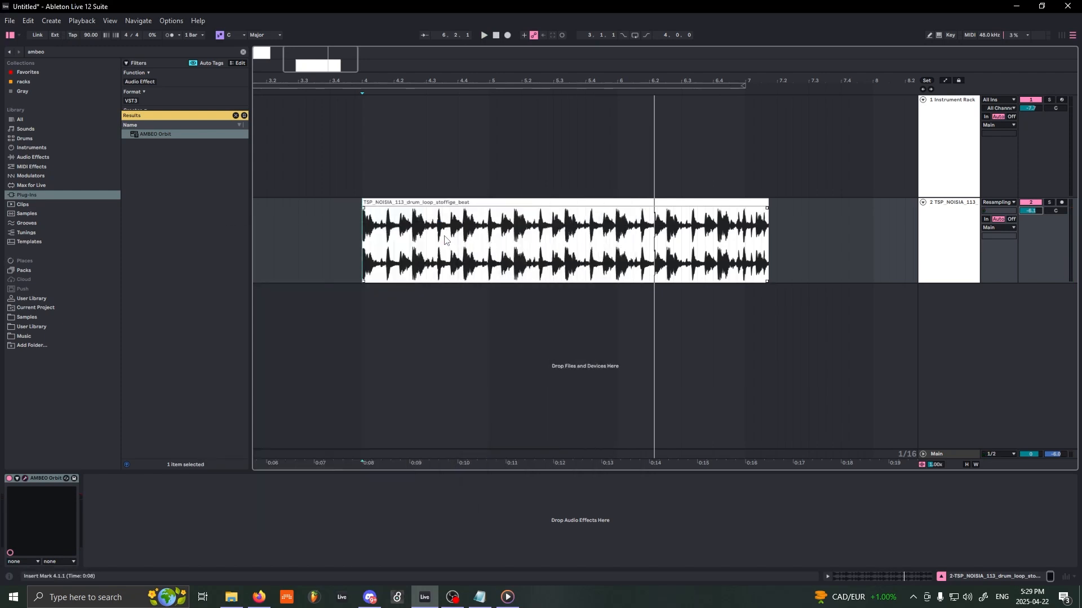
# Step: Remove AMBEO Orbit from the drum loop track and clear the browser search
pyautogui.click(40, 479)
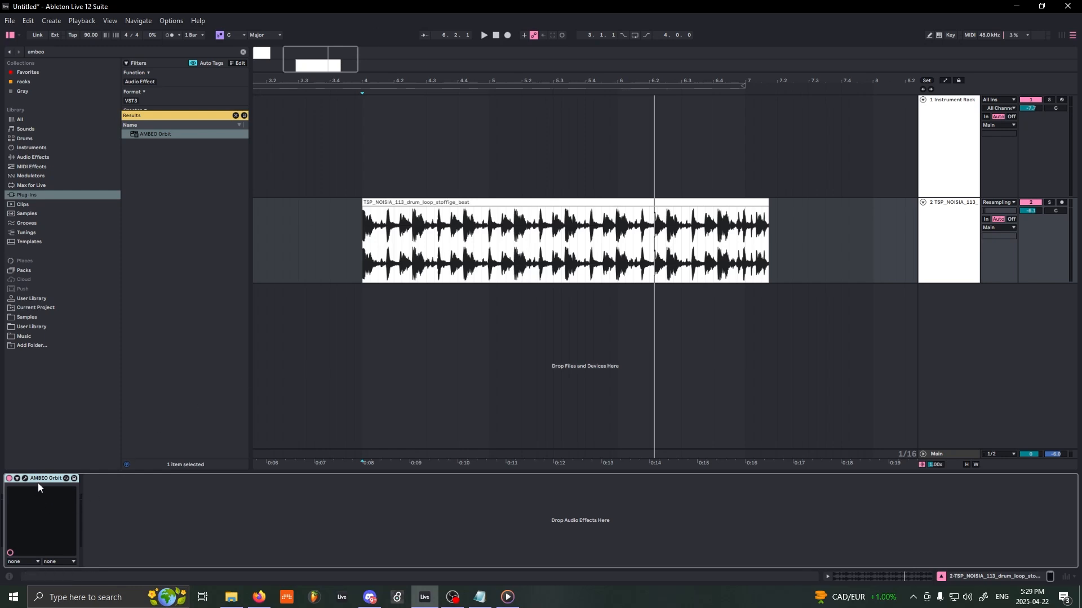
pyautogui.press('Delete')
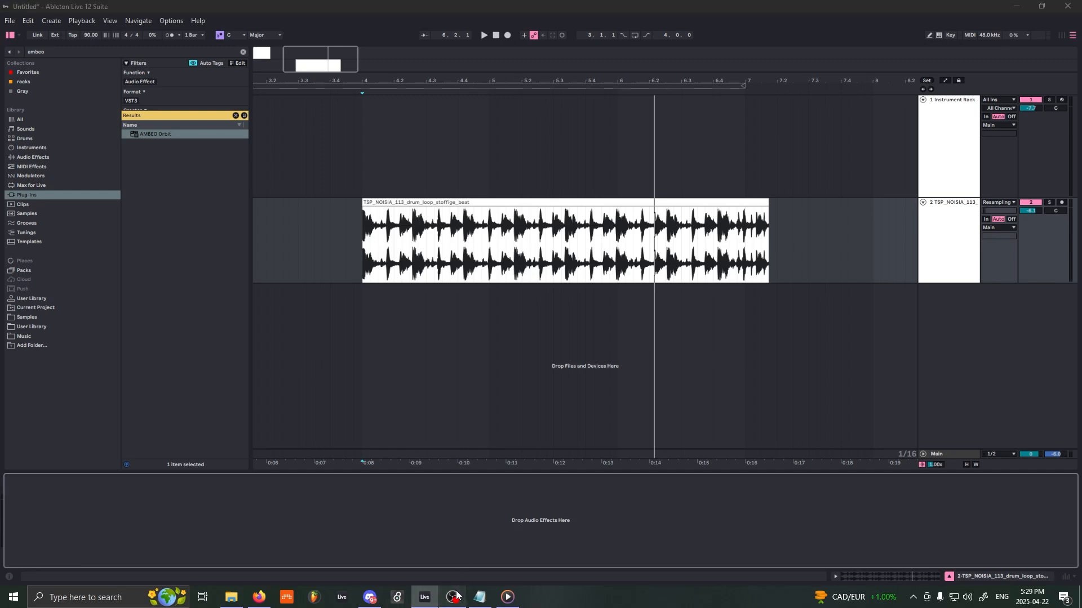
pyautogui.click(360, 227)
pyautogui.moveTo(304, 54); pyautogui.dragTo(304, 58)
pyautogui.click(243, 52)
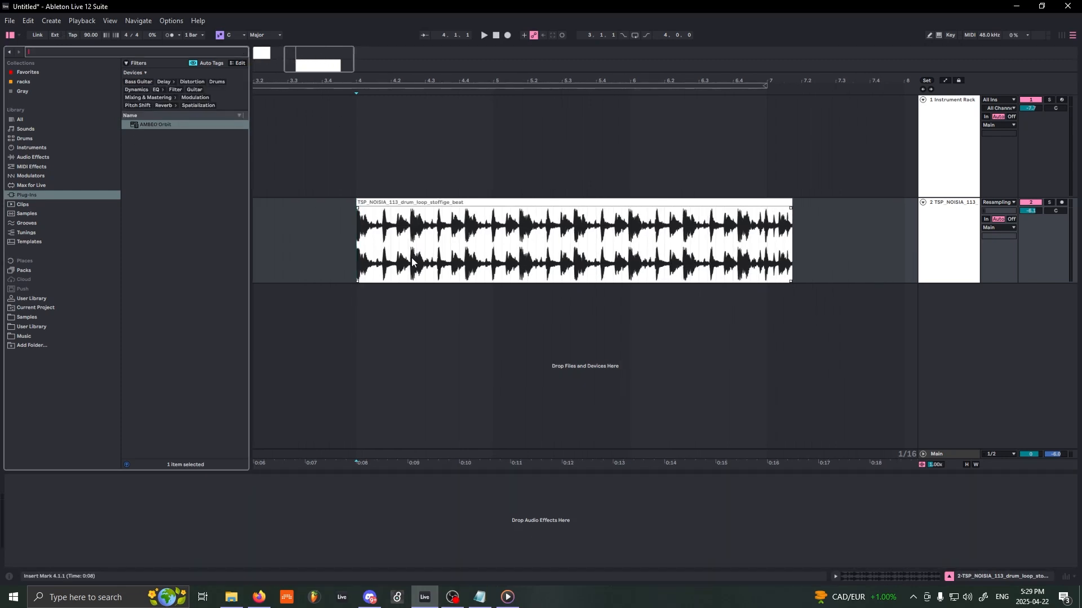
pyautogui.click(357, 244)
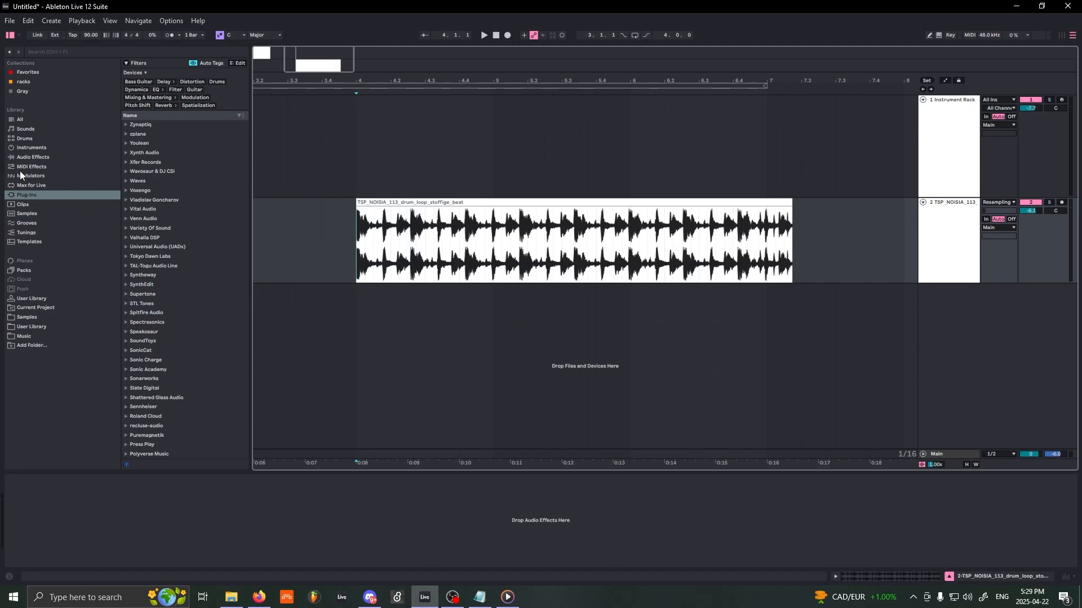
# Step: Add the Reverb audio effect to the drum loop track and set the insert mark at the clip's start, 4.1.1
pyautogui.click(25, 157)
pyautogui.scroll(-2, 140, 207)
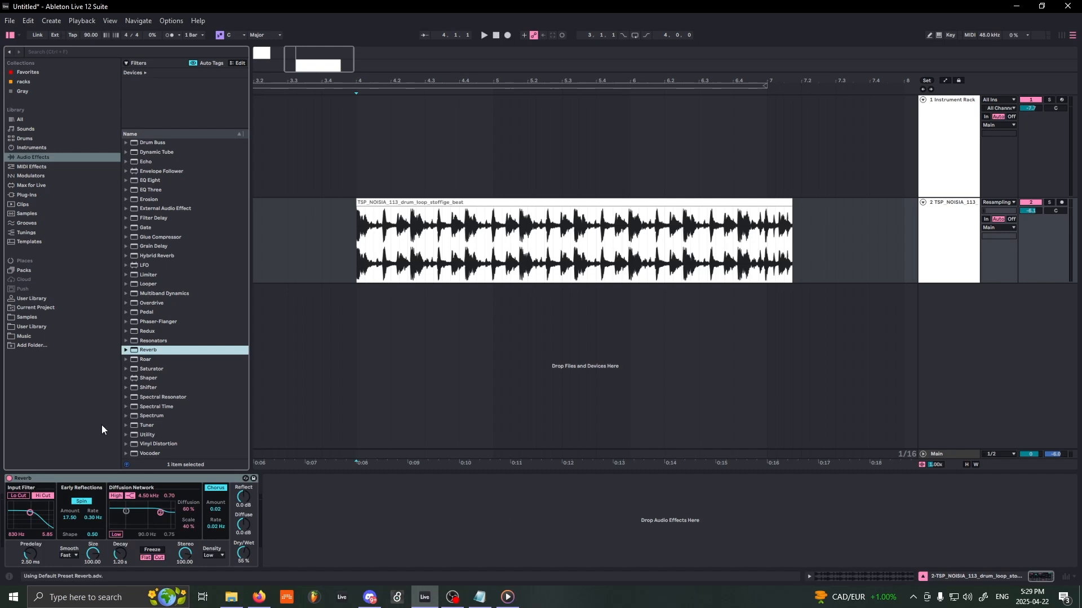
pyautogui.click(357, 242)
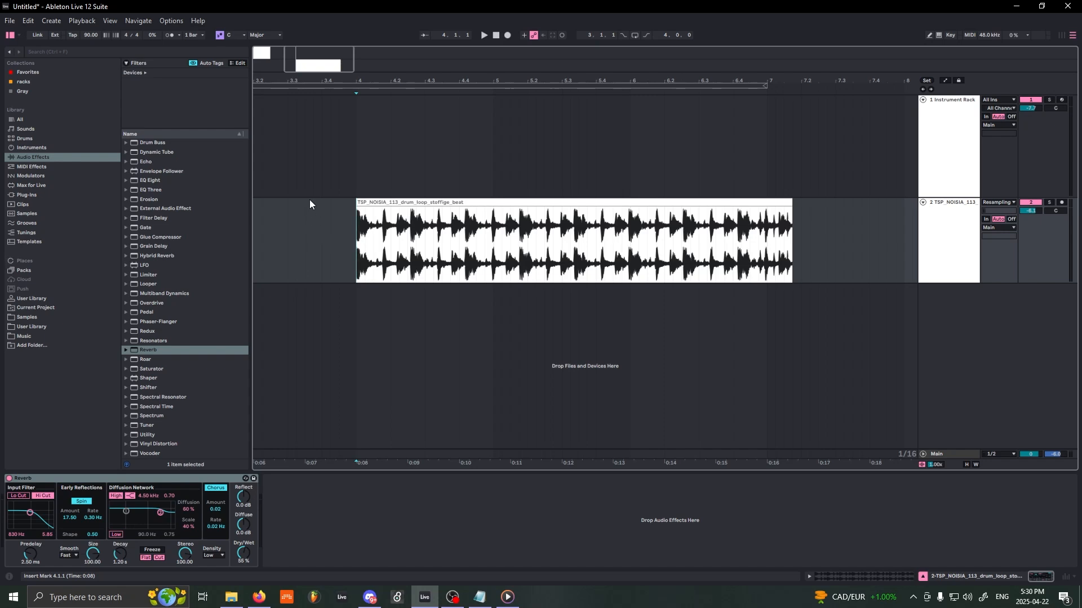
# Step: Play the loop and set the Reverb to Dry/Wet 100%, Predelay 0.50 ms, Size 0.22 and Decay 200 ms
pyautogui.press('space')
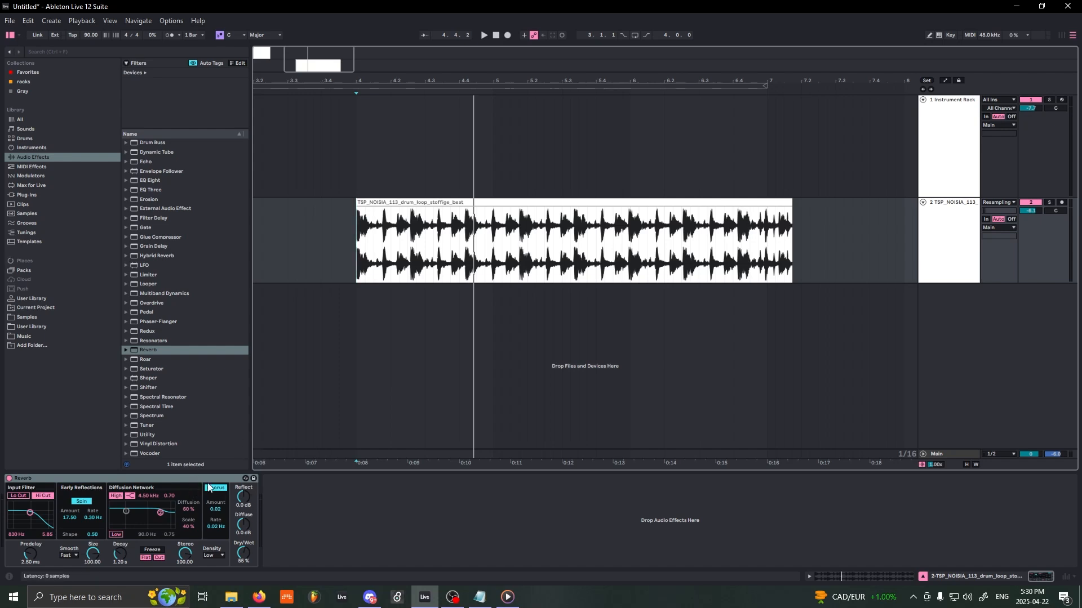
pyautogui.press('space')
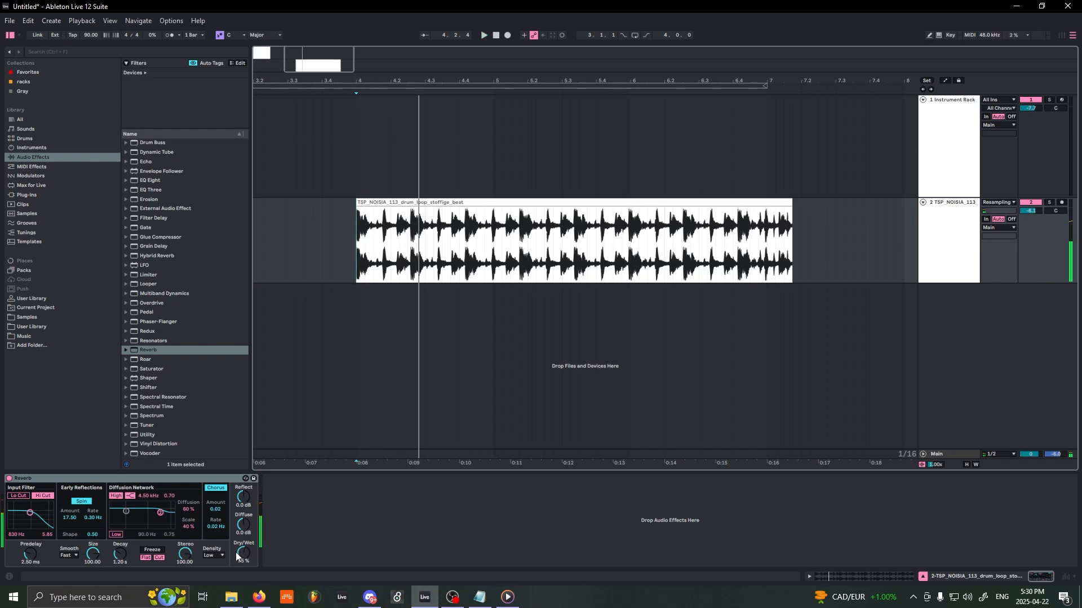
pyautogui.moveTo(245, 557); pyautogui.dragTo(245, 542)
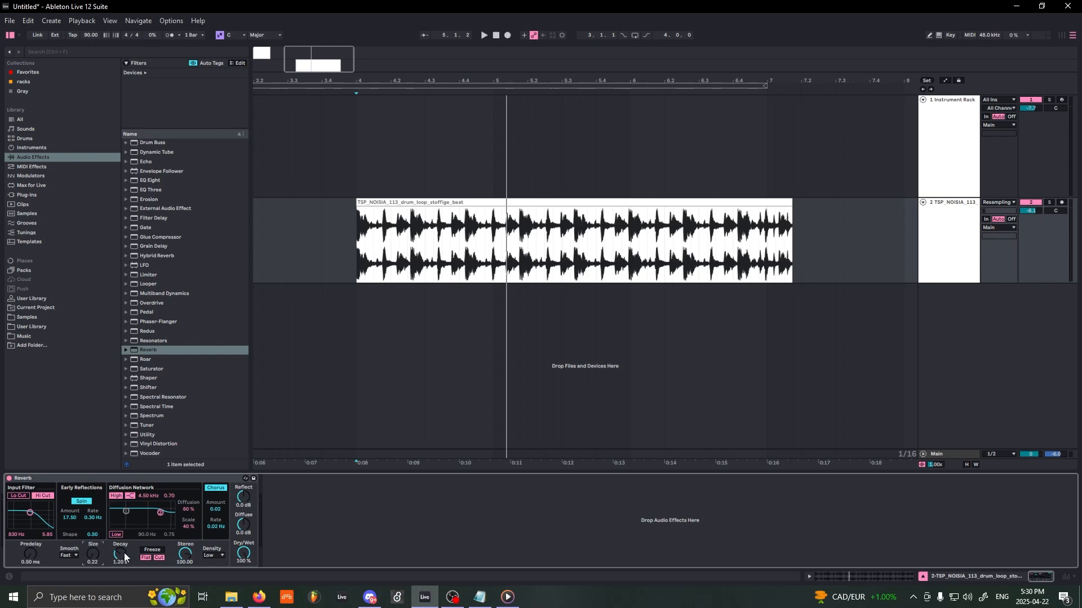
pyautogui.press('space')
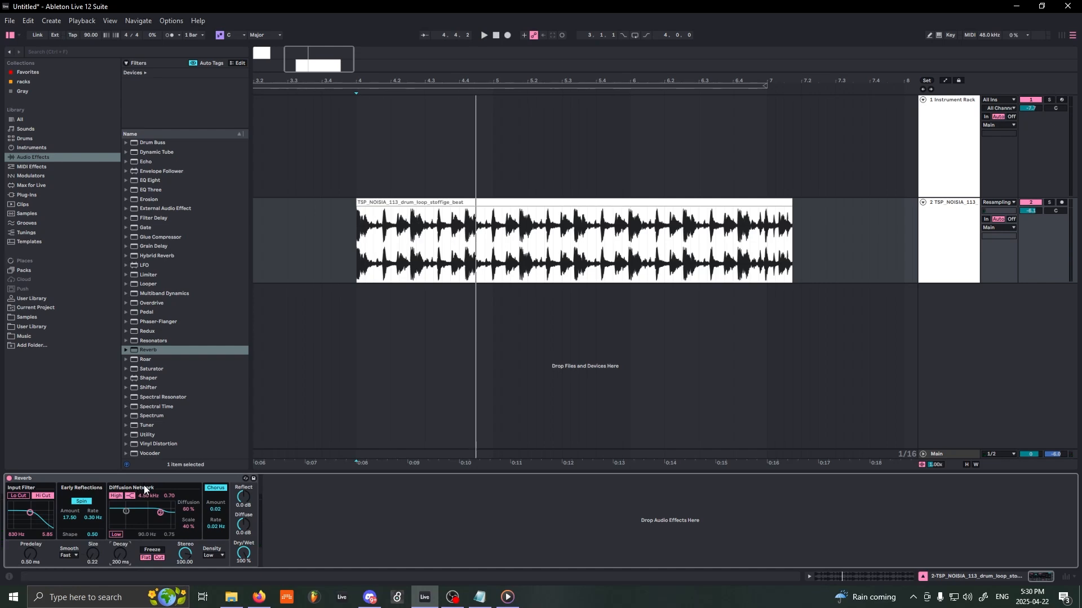
# Step: Turn off the Reverb's chorus, set Diffuse to -30 dB and Reflect to 6.0 dB, and reset the drum loop track's volume to 0
pyautogui.click(217, 488)
pyautogui.press('space')
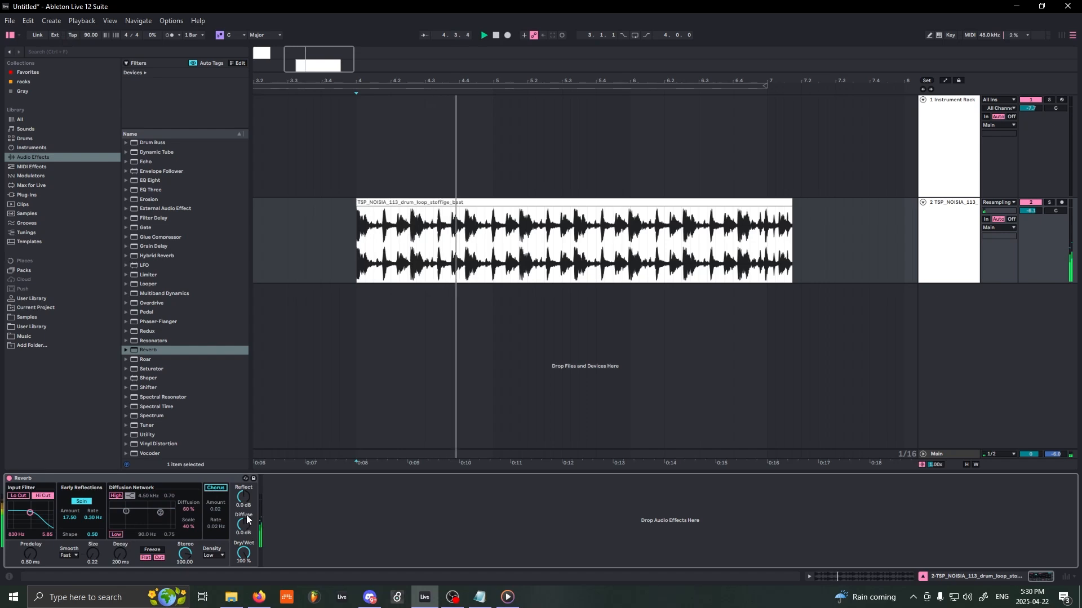
pyautogui.moveTo(247, 528); pyautogui.dragTo(246, 542)
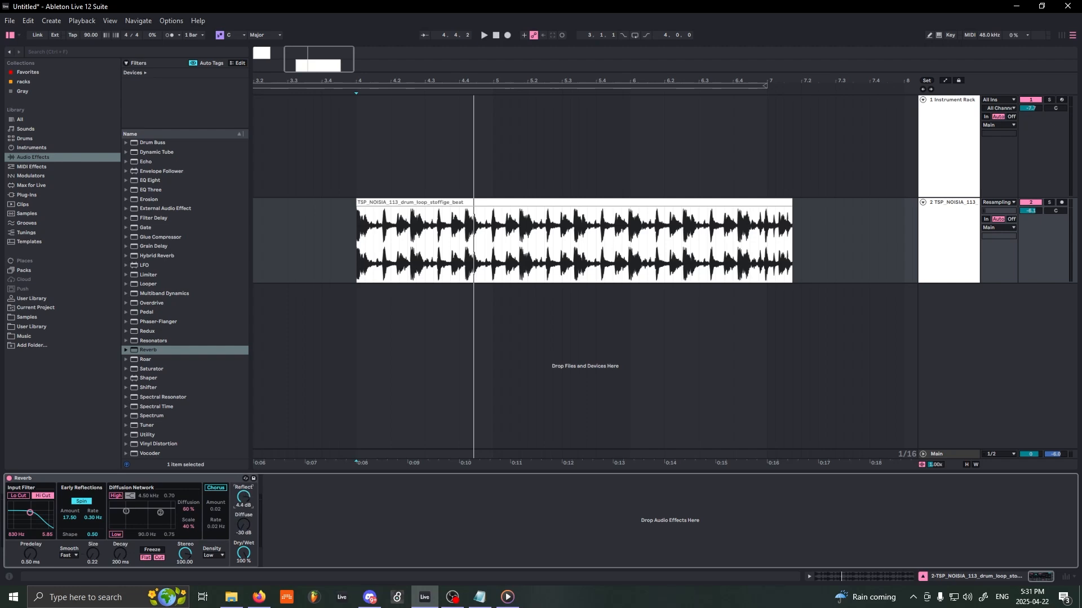
pyautogui.press('space')
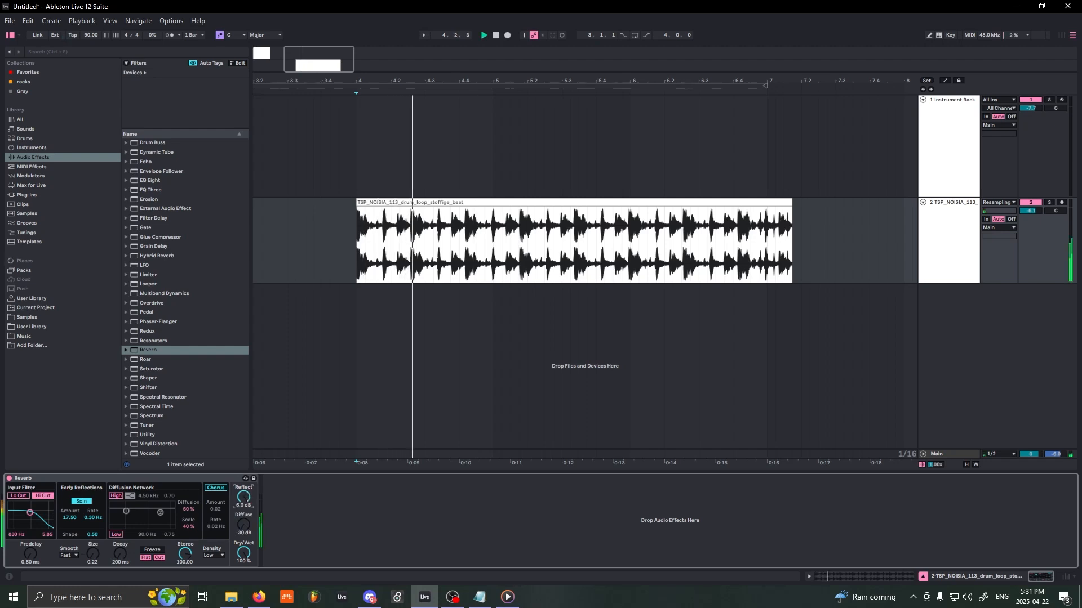
pyautogui.doubleClick(1033, 211)
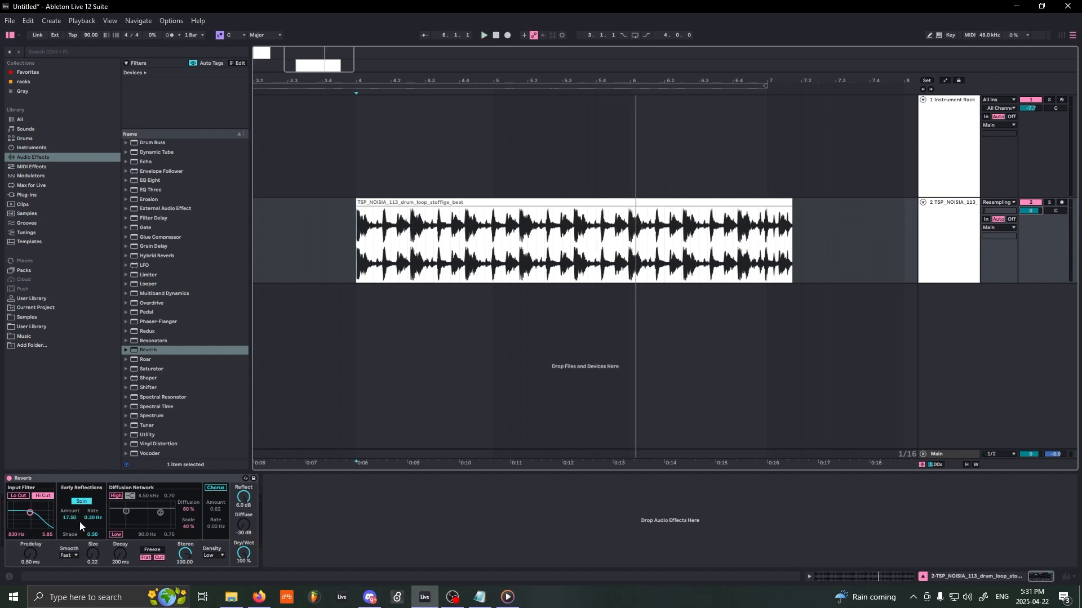
# Step: Set the early reflections to Amount 5.63, Rate 0.21 Hz and Shape 0.30, and switch off the input filter's Hi Cut
pyautogui.press('space')
pyautogui.moveTo(69, 517); pyautogui.dragTo(95, 527)
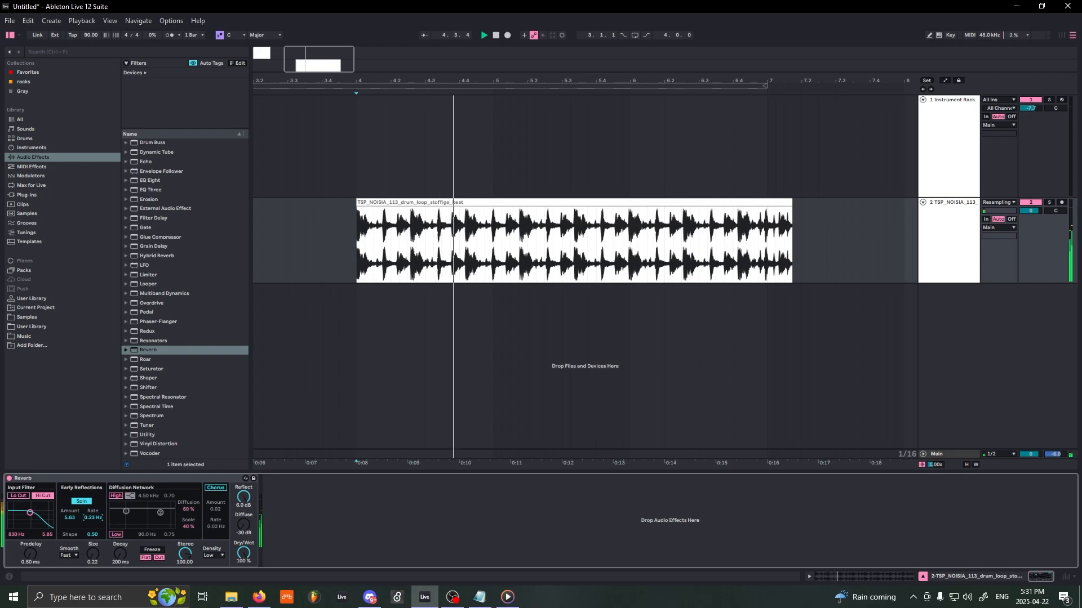
pyautogui.click(46, 497)
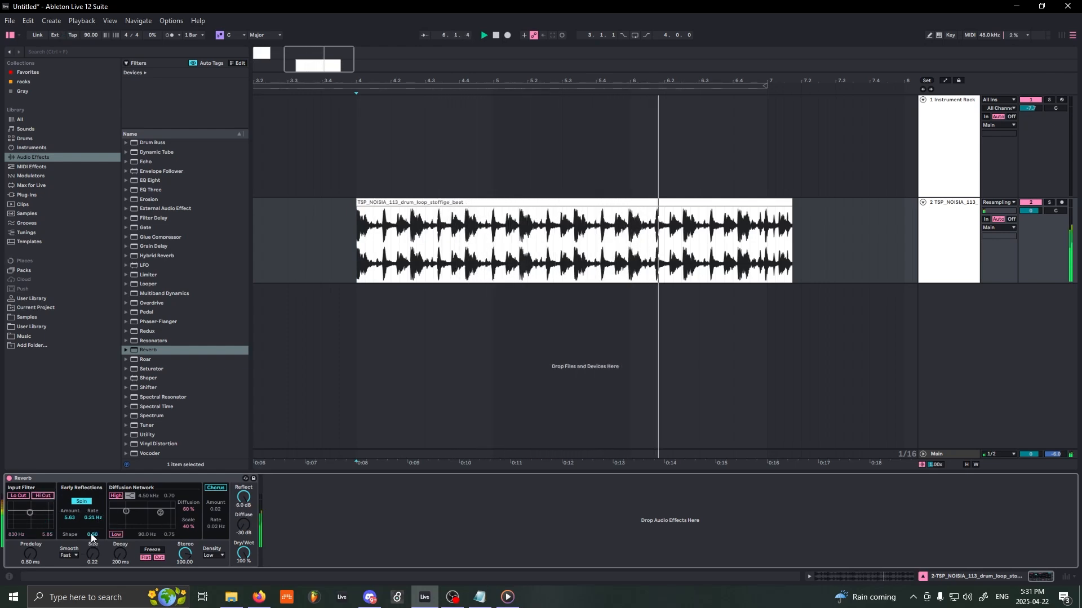
pyautogui.moveTo(92, 535); pyautogui.dragTo(92, 552)
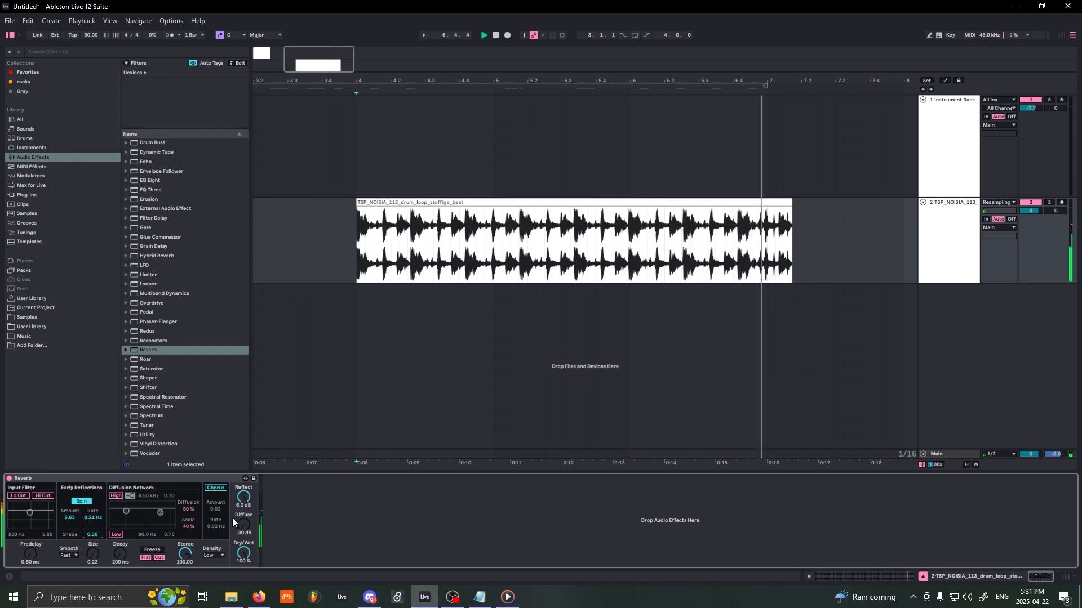
# Step: Add a Utility device after the Reverb and raise its gain to 8.33 dB
pyautogui.moveTo(147, 435); pyautogui.dragTo(315, 503)
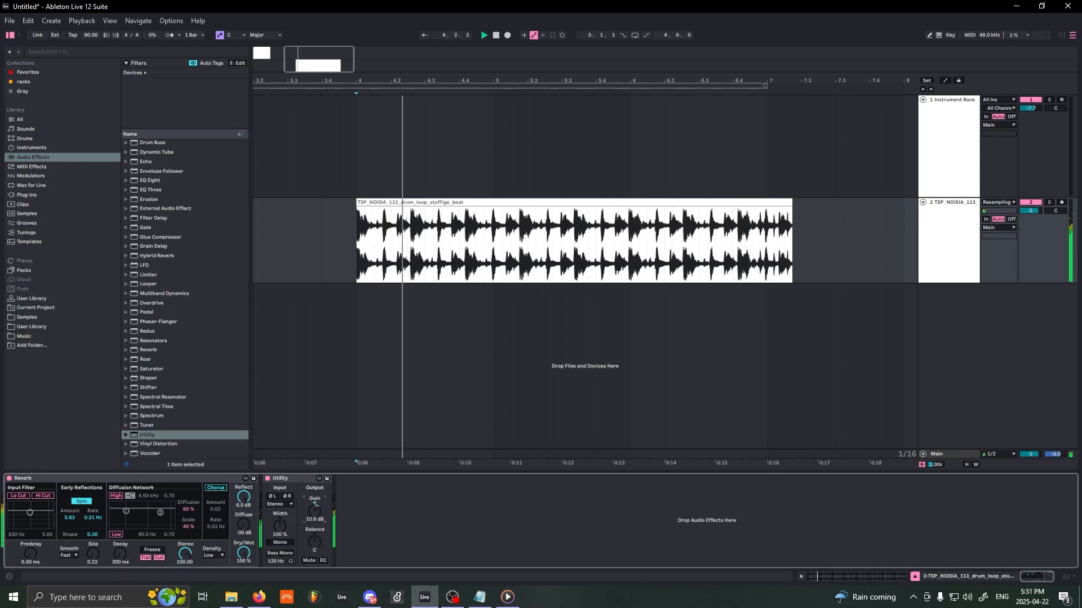
pyautogui.press('space')
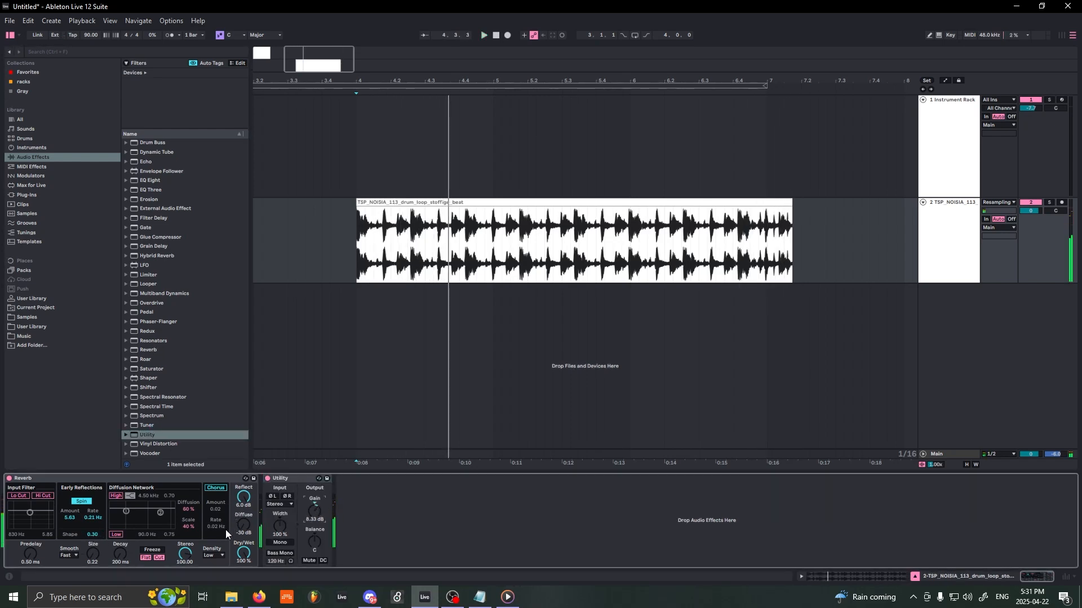
# Step: Gradually raise the Reverb's Size to about 0.71 while the loop plays
pyautogui.click(96, 556)
pyautogui.press('space')
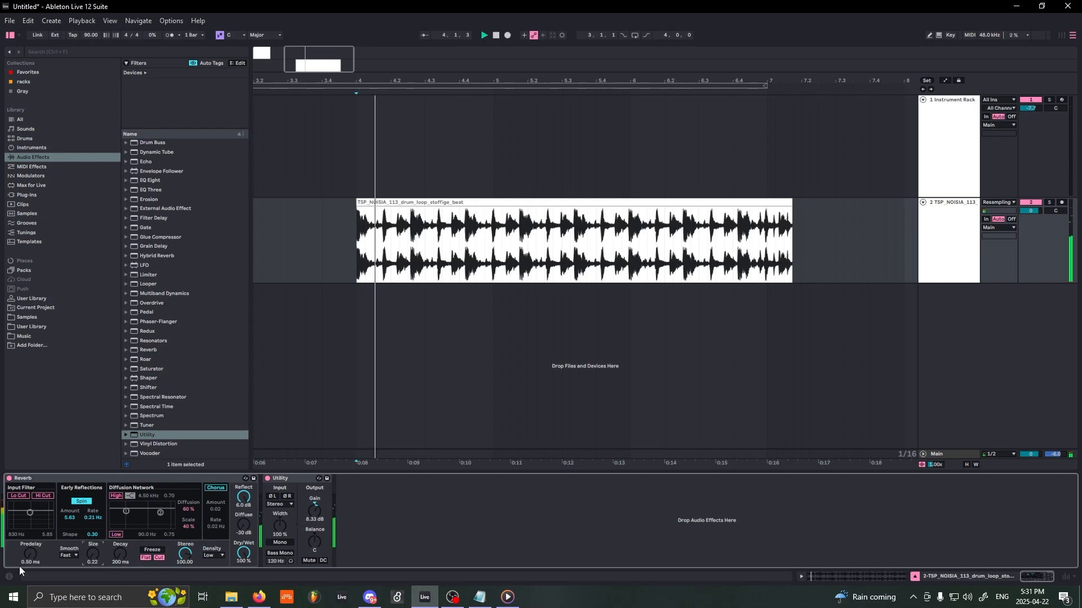
pyautogui.press('Up')
pyautogui.press('Up')
pyautogui.press('Up')
pyautogui.press('Up')
pyautogui.press('Up')
pyautogui.press('Up')
pyautogui.press('Up')
pyautogui.press('Up')
pyautogui.press('Up')
pyautogui.press('Up')
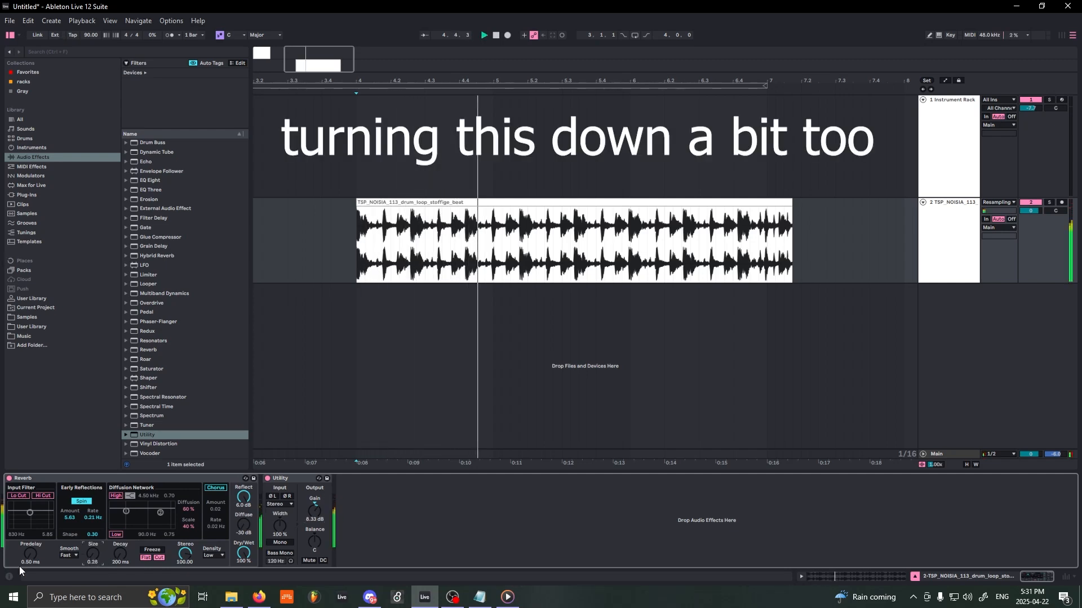
pyautogui.press('Up')
pyautogui.press('Up')
pyautogui.press('Up')
pyautogui.press('Up')
pyautogui.press('Up')
pyautogui.press('Up')
pyautogui.press('Up')
pyautogui.press('Up')
pyautogui.press('Up')
pyautogui.press('Up')
pyautogui.press('Up')
pyautogui.press('Up')
pyautogui.press('Up')
pyautogui.press('Up')
pyautogui.press('Up')
pyautogui.press('Up')
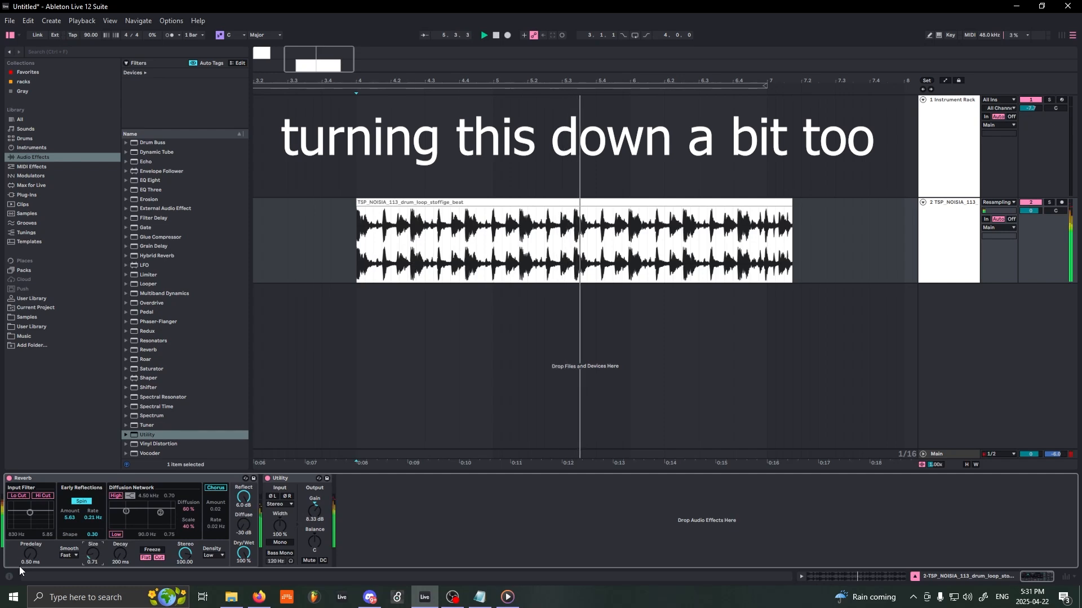
# Step: Lower the Utility gain to 5.56 dB and set the Reverb's Size to about 0.76 while auditioning the loop
pyautogui.moveTo(314, 511); pyautogui.dragTo(314, 518)
pyautogui.moveTo(92, 555)
pyautogui.mouseDown()
pyautogui.moveTo(92, 566)
pyautogui.moveTo(92, 539)
pyautogui.moveTo(92, 566)
pyautogui.mouseUp()
pyautogui.press('space')
pyautogui.press('space')
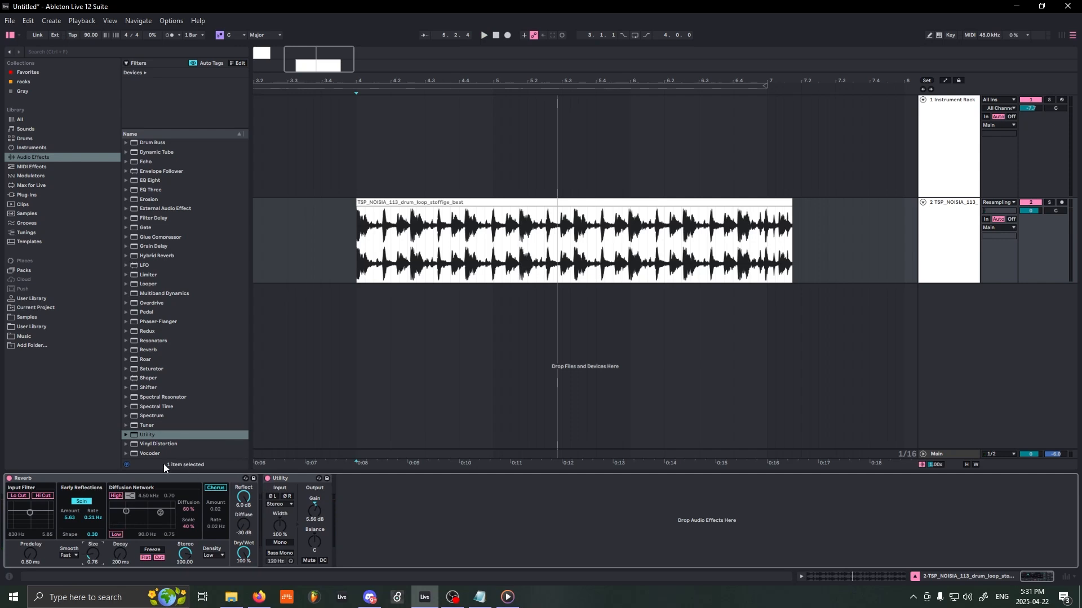
pyautogui.click(126, 480)
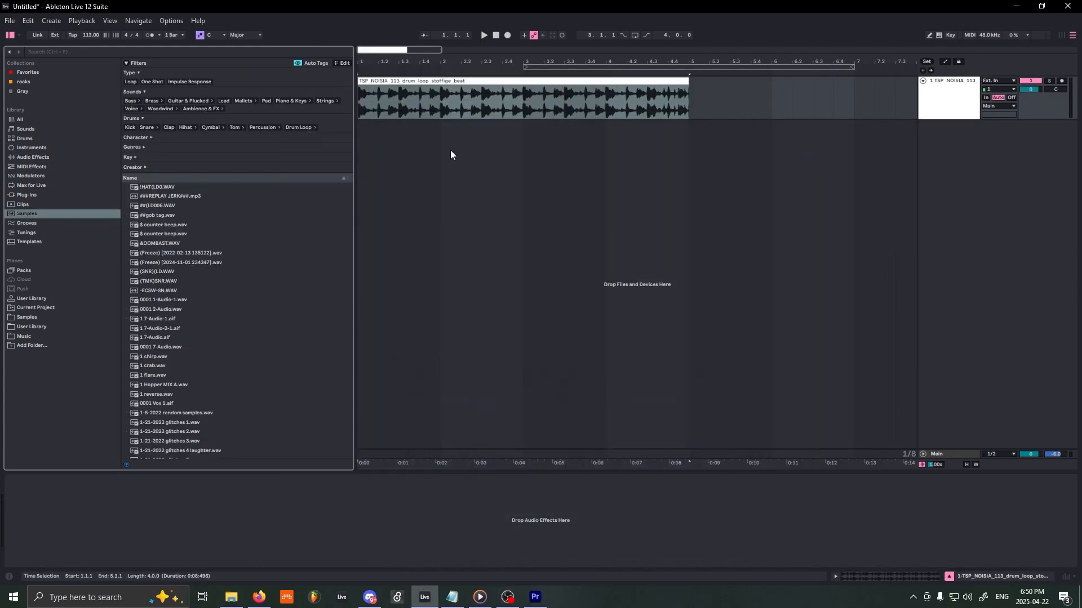
# Step: Search the plug-ins for "mturbo" and load MTurboReverb onto the drum loop track
pyautogui.click(33, 157)
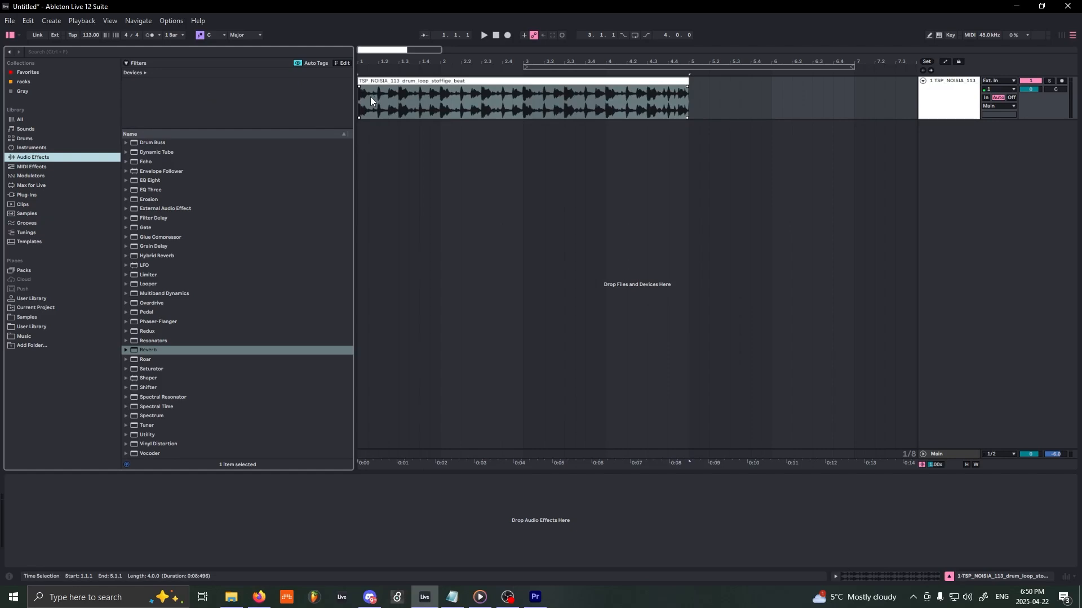
pyautogui.click(27, 195)
pyautogui.click(76, 53)
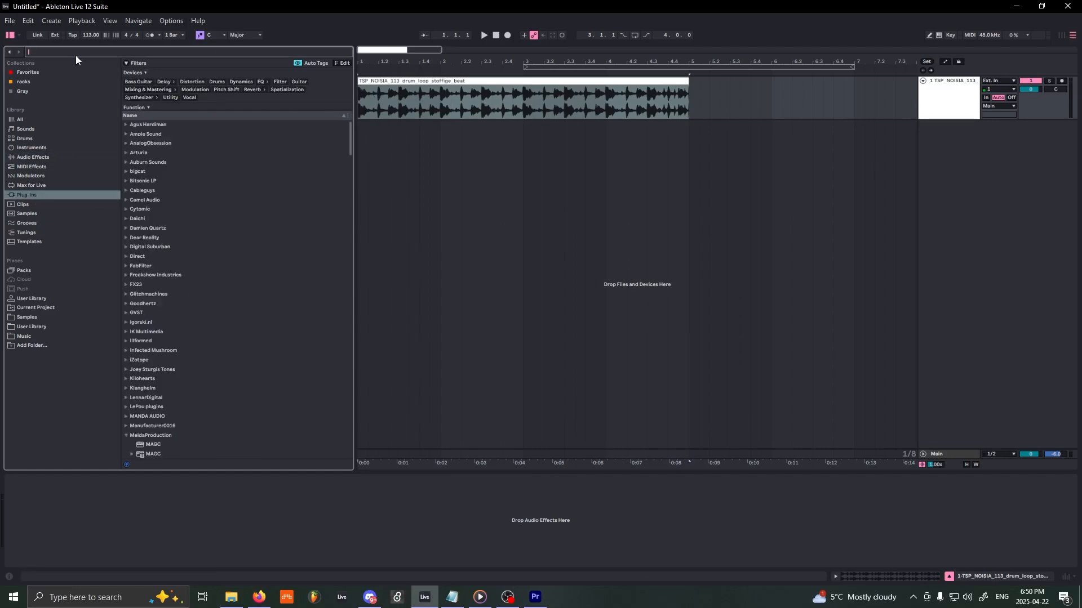
pyautogui.write('mturbo')
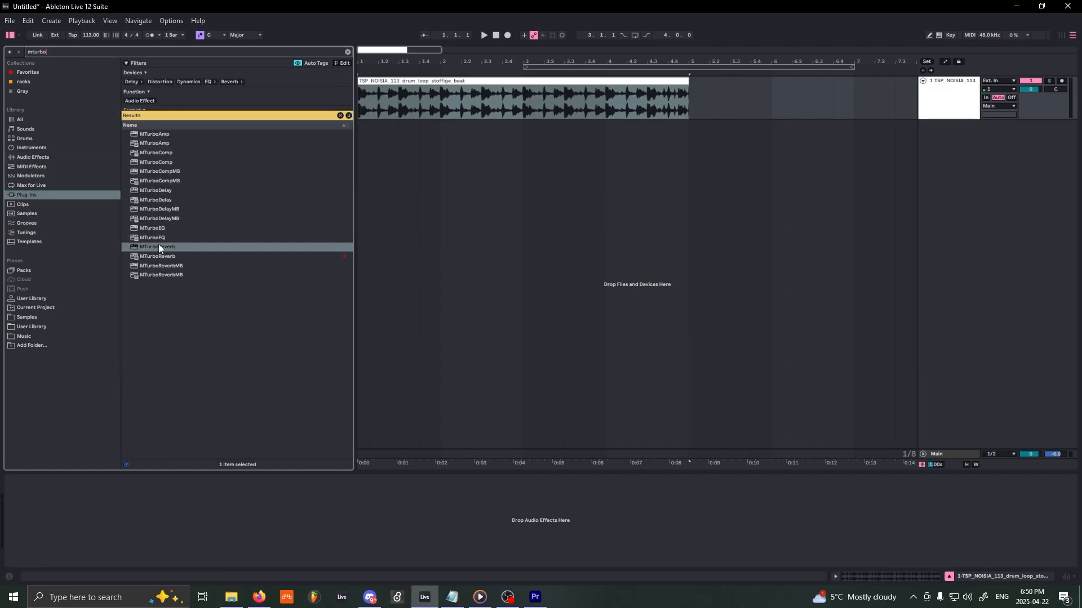
pyautogui.doubleClick(159, 248)
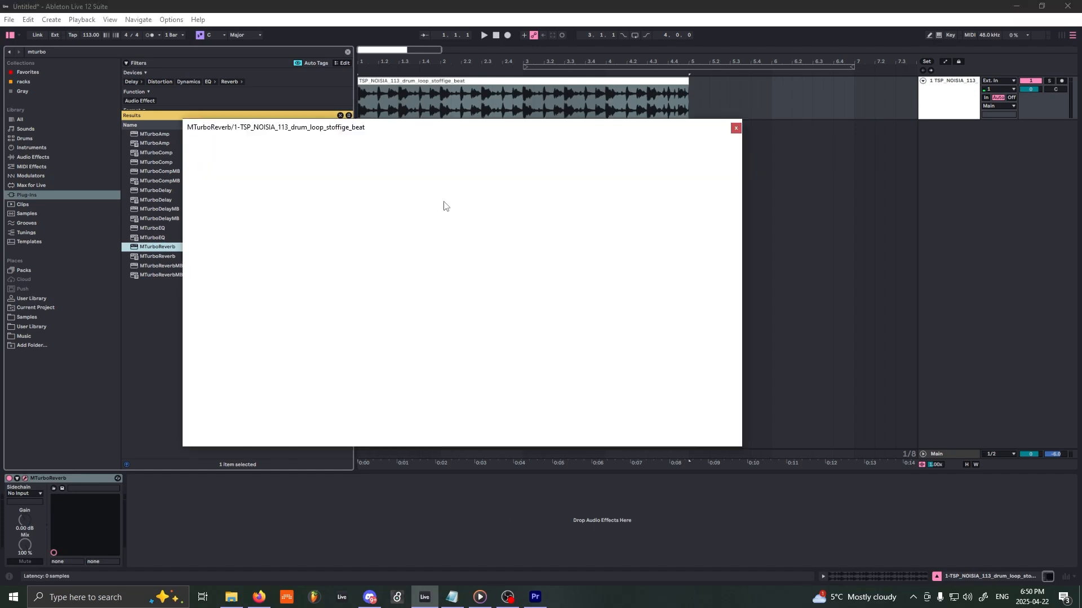
# Step: Open MTurboReverb's edit view and disable Late Reflections 1, 2 and 3
pyautogui.moveTo(467, 128); pyautogui.dragTo(549, 160)
pyautogui.click(661, 177)
pyautogui.moveTo(669, 164); pyautogui.dragTo(706, 118)
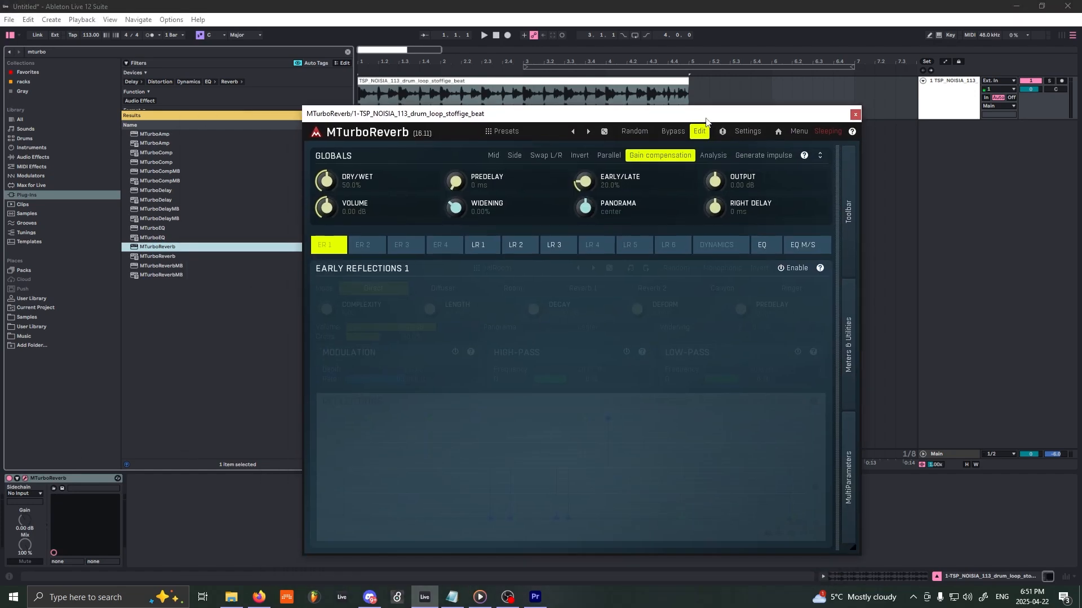
pyautogui.click(491, 247)
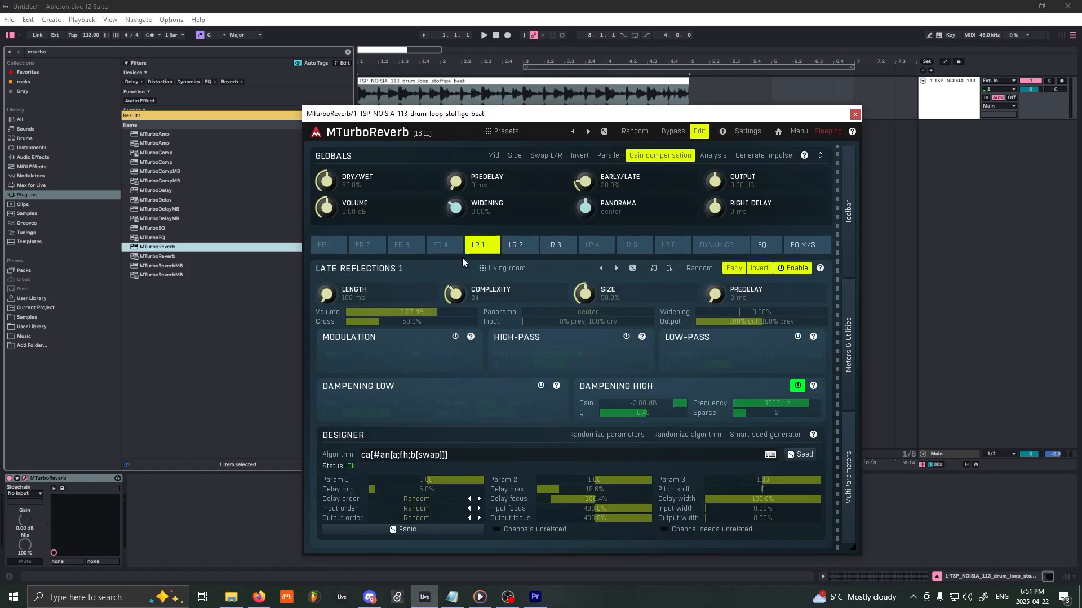
pyautogui.click(796, 269)
pyautogui.click(526, 247)
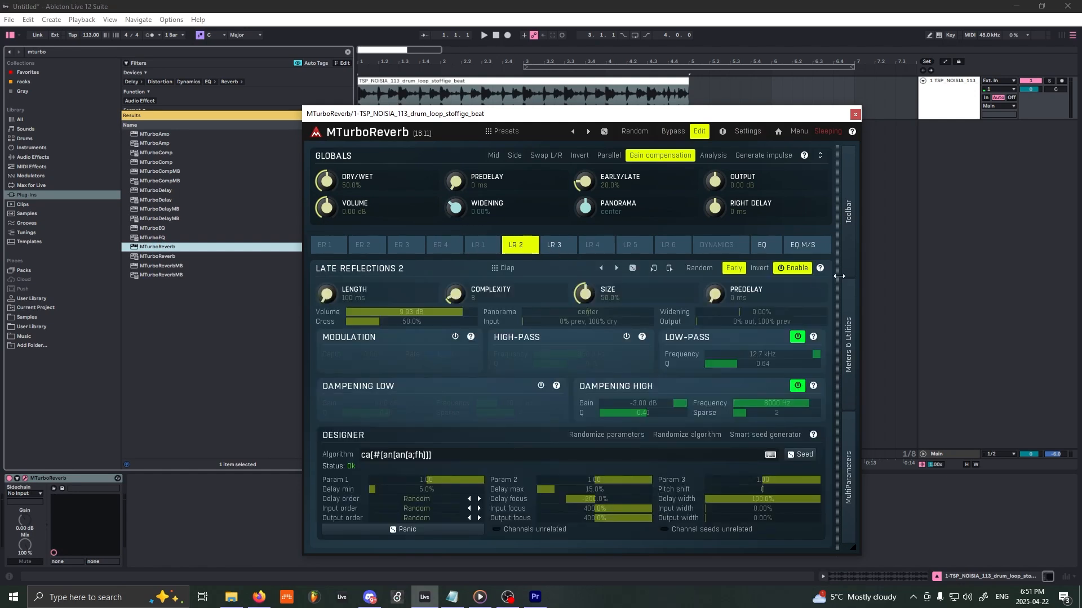
pyautogui.click(789, 269)
pyautogui.click(563, 249)
pyautogui.click(802, 270)
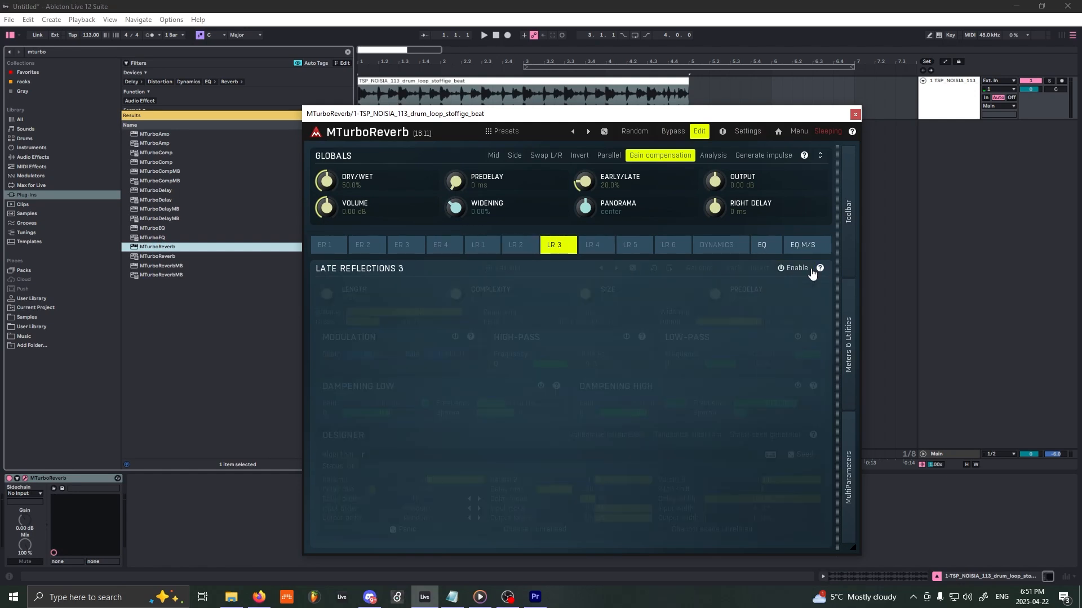
# Step: Enable Early Reflections 1 and set the global Early/Late to 0% and Dry/Wet to 100%
pyautogui.click(333, 246)
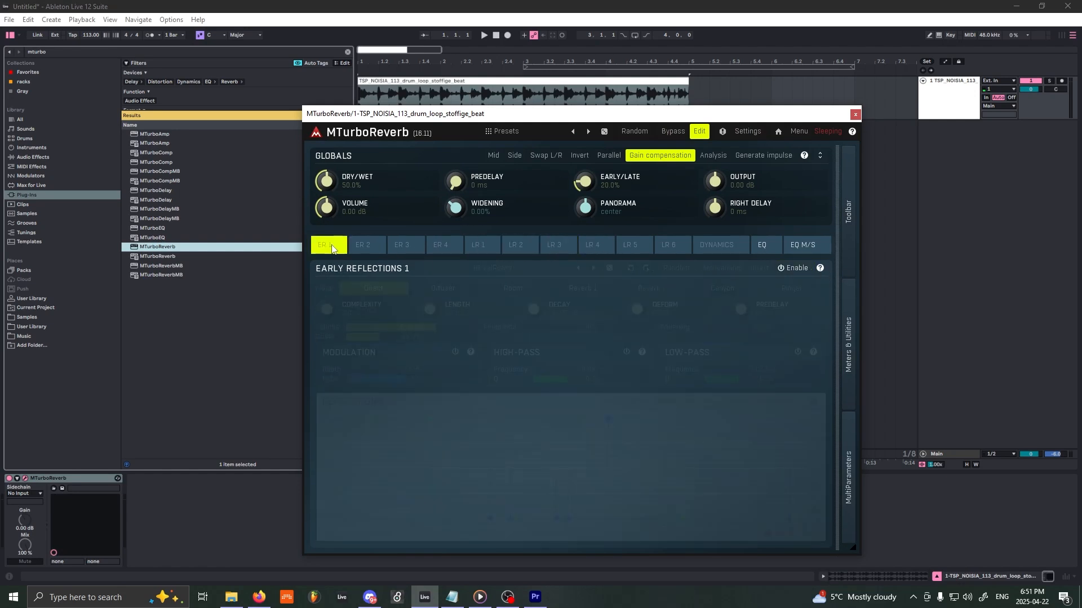
pyautogui.click(798, 268)
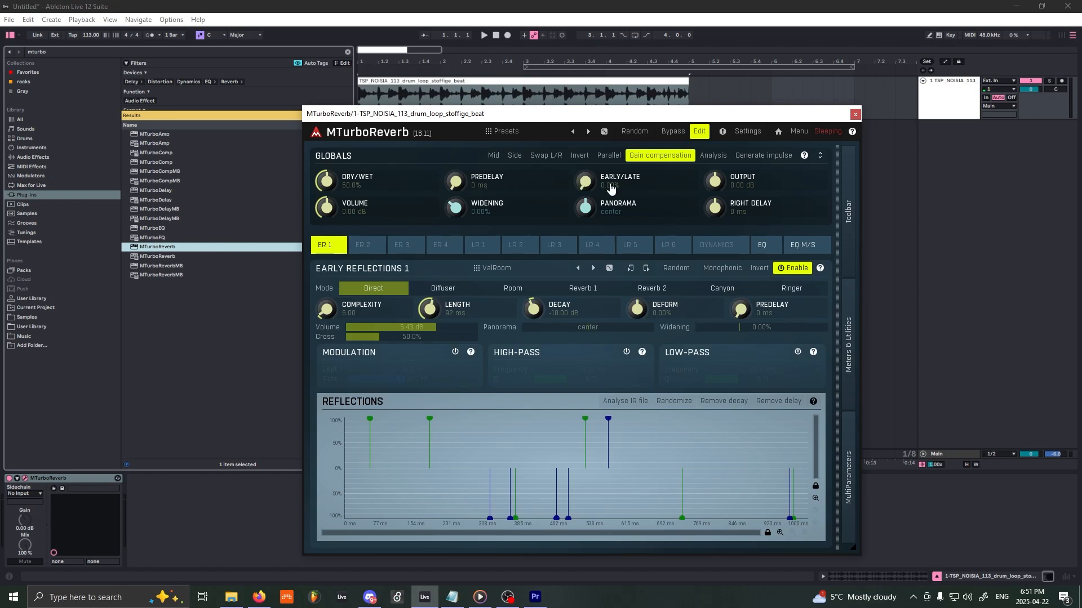
pyautogui.doubleClick(586, 181)
pyautogui.moveTo(337, 181); pyautogui.dragTo(320, 128)
# Step: Play the loop through the early reflections and lower the drum loop track's volume
pyautogui.press('space')
pyautogui.moveTo(450, 111); pyautogui.dragTo(450, 131)
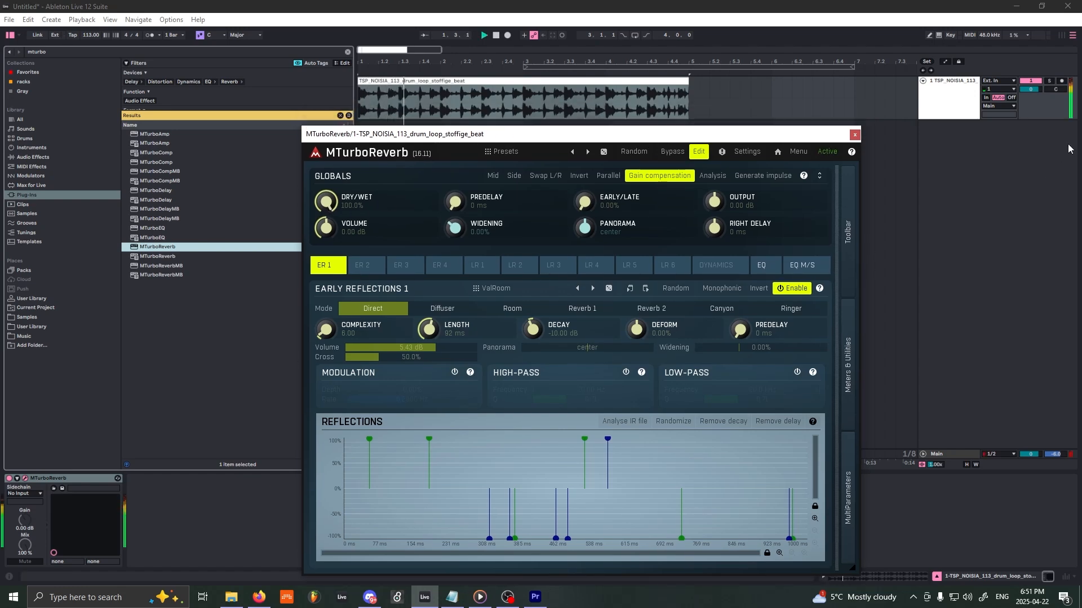
pyautogui.moveTo(1033, 90); pyautogui.dragTo(1033, 101)
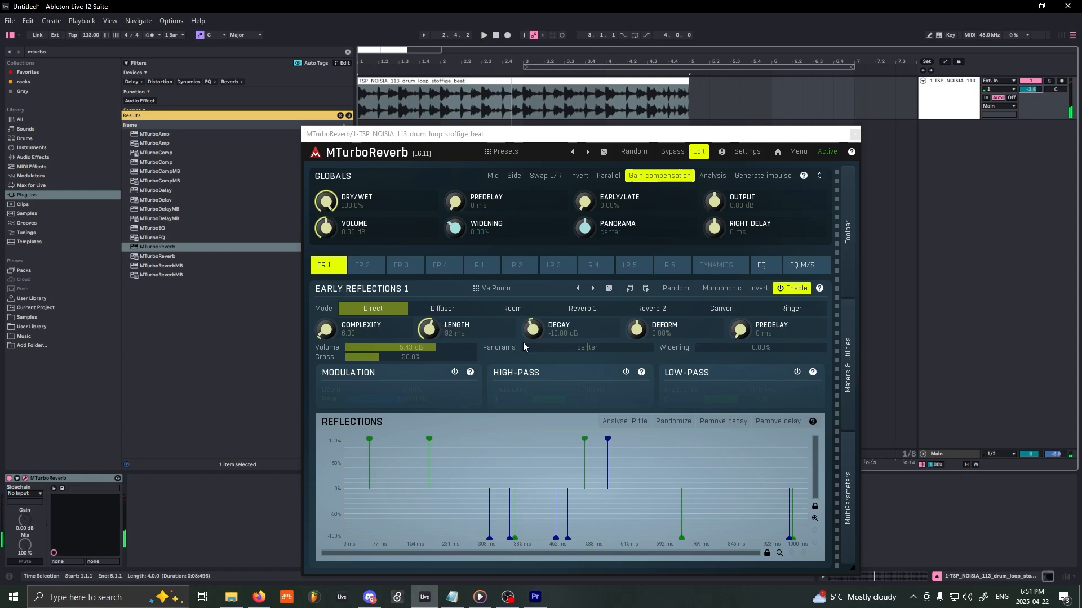
# Step: Shorten the early reflections' length to 2.4 ms, play the loop, and raise the length to about 5.9 ms
pyautogui.moveTo(437, 329); pyautogui.dragTo(418, 331)
pyautogui.press('space')
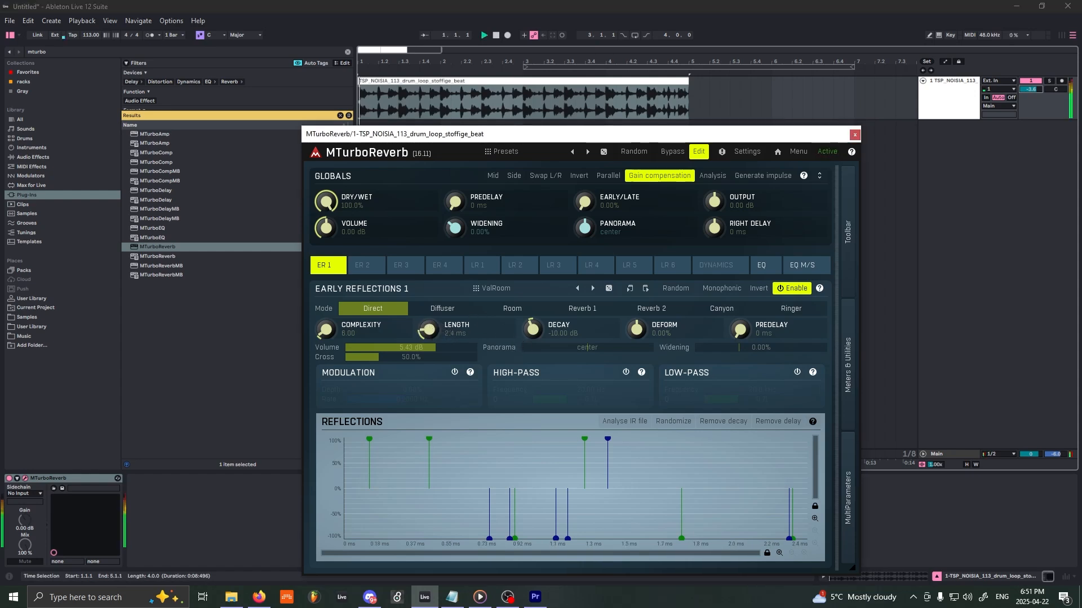
pyautogui.moveTo(429, 329); pyautogui.dragTo(443, 273)
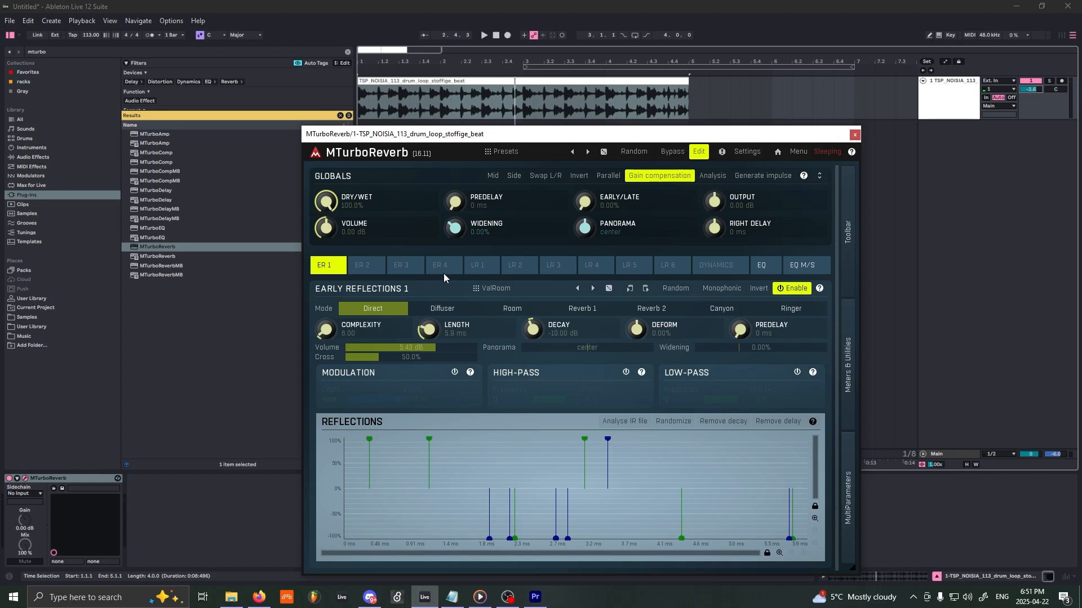
# Step: Raise the early reflections' complexity to about 14 while the loop plays, and replay the loop from the start
pyautogui.press('space')
pyautogui.moveTo(335, 331); pyautogui.dragTo(335, 309)
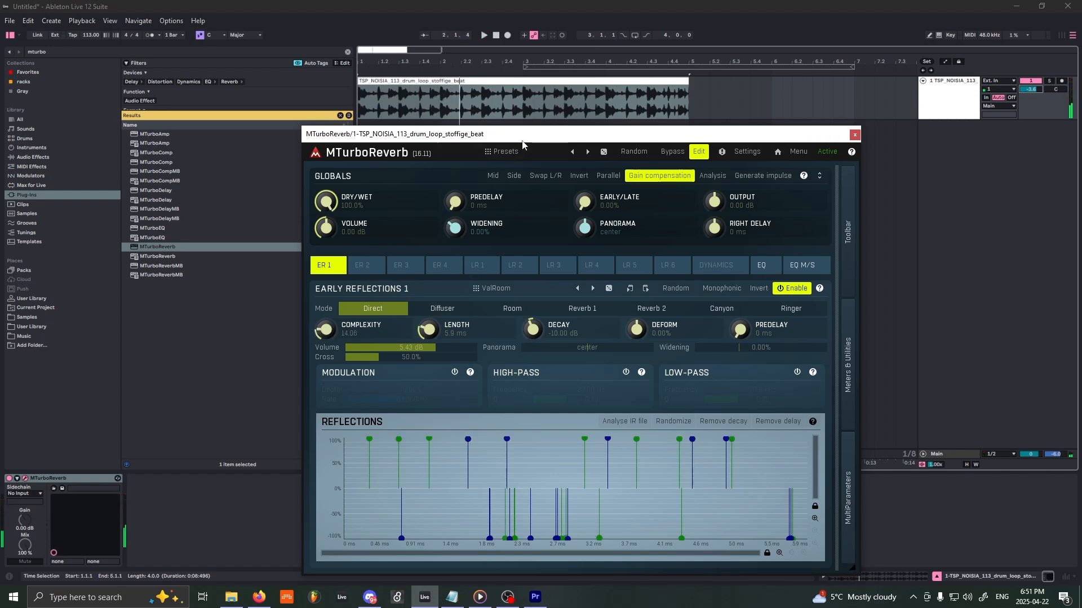
pyautogui.moveTo(522, 142); pyautogui.dragTo(503, 118)
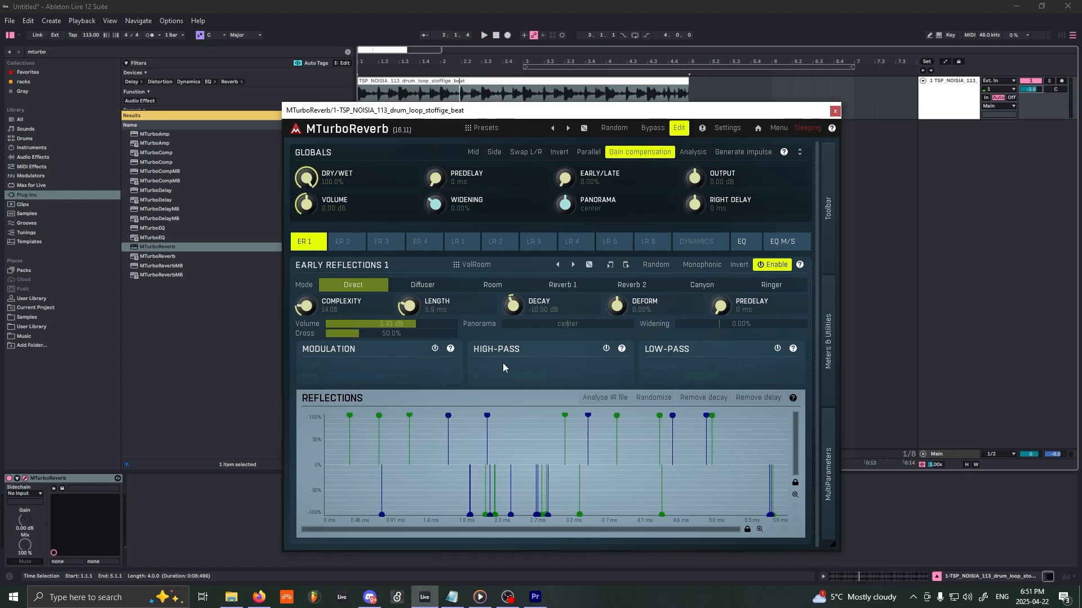
pyautogui.press('space')
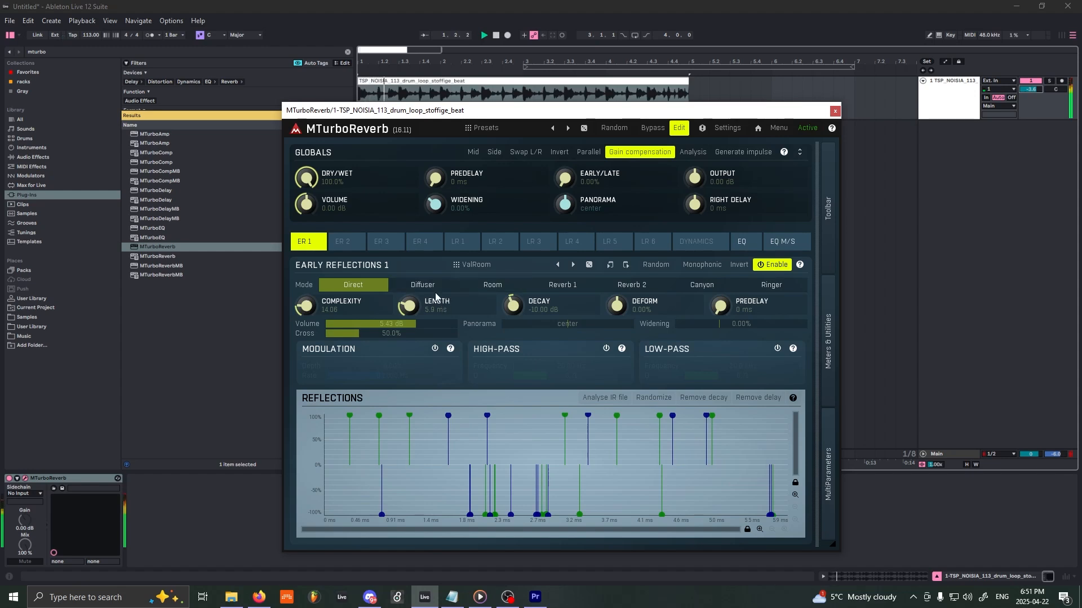
# Step: Audition the Diffuser, Room, Direct and Canyon modes of Early Reflections 1 while the loop plays
pyautogui.click(423, 285)
pyautogui.click(507, 288)
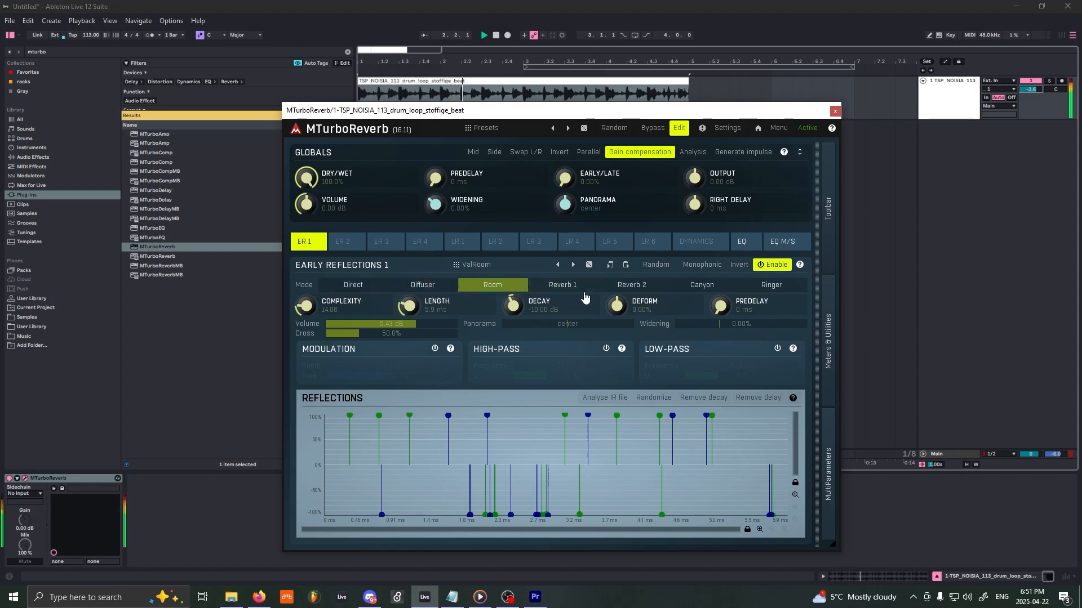
pyautogui.click(367, 280)
pyautogui.click(701, 285)
# Step: Lower the early reflections' complexity to about 10.5, return to Direct mode, and raise the length and deform
pyautogui.scroll(-1, 316, 305)
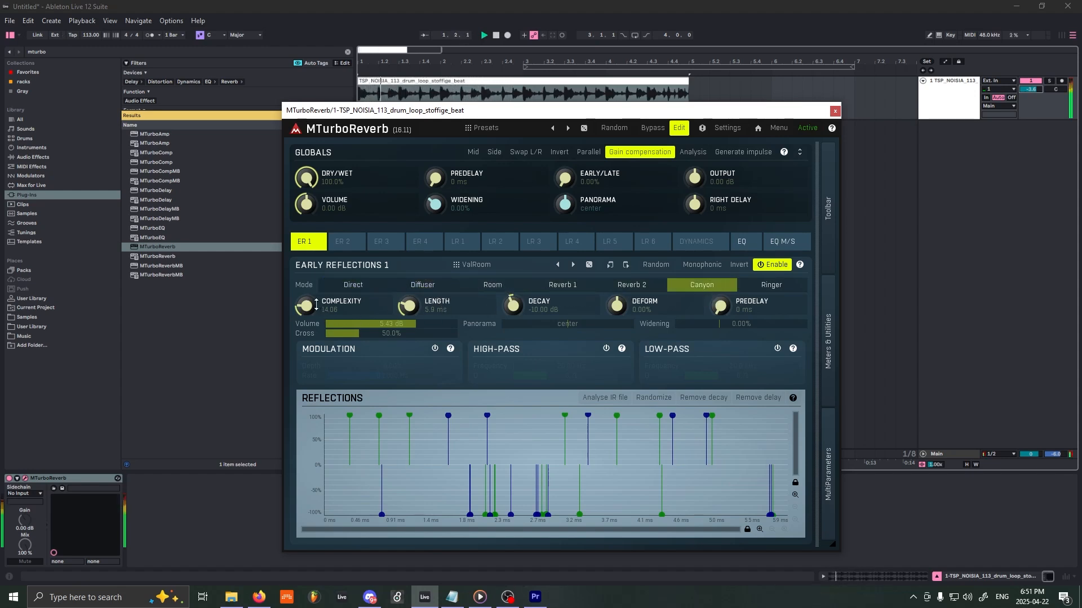
pyautogui.click(376, 287)
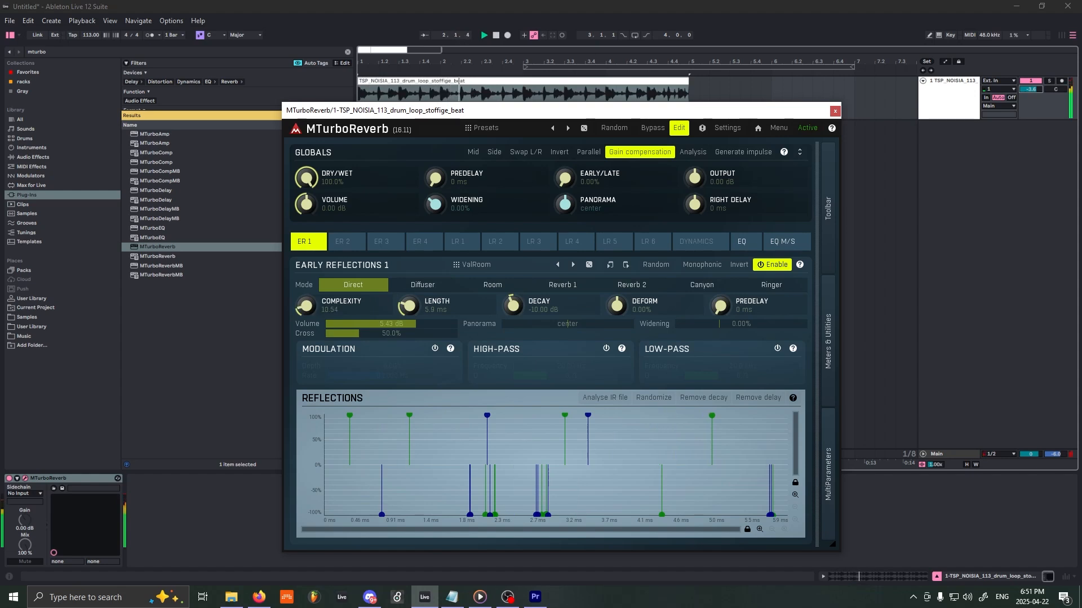
pyautogui.moveTo(405, 306); pyautogui.dragTo(406, 298)
pyautogui.moveTo(617, 307); pyautogui.dragTo(617, 282)
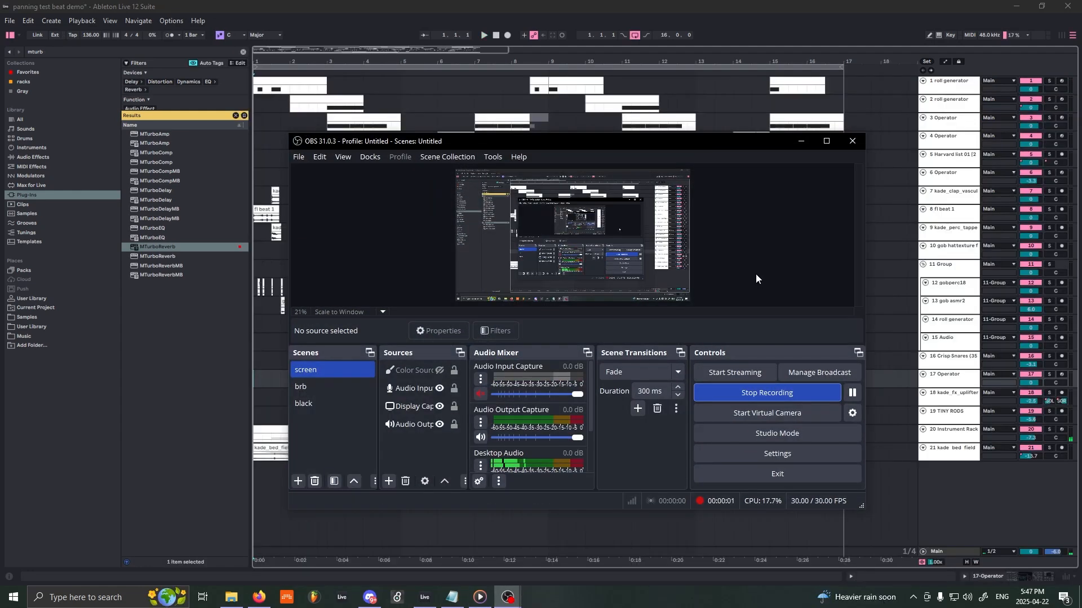
# Step: Minimize the OBS and FabFilter Pro-DS windows, narrow the browser, and play the beat arrangement from the start
pyautogui.scroll(-2, 590, 414)
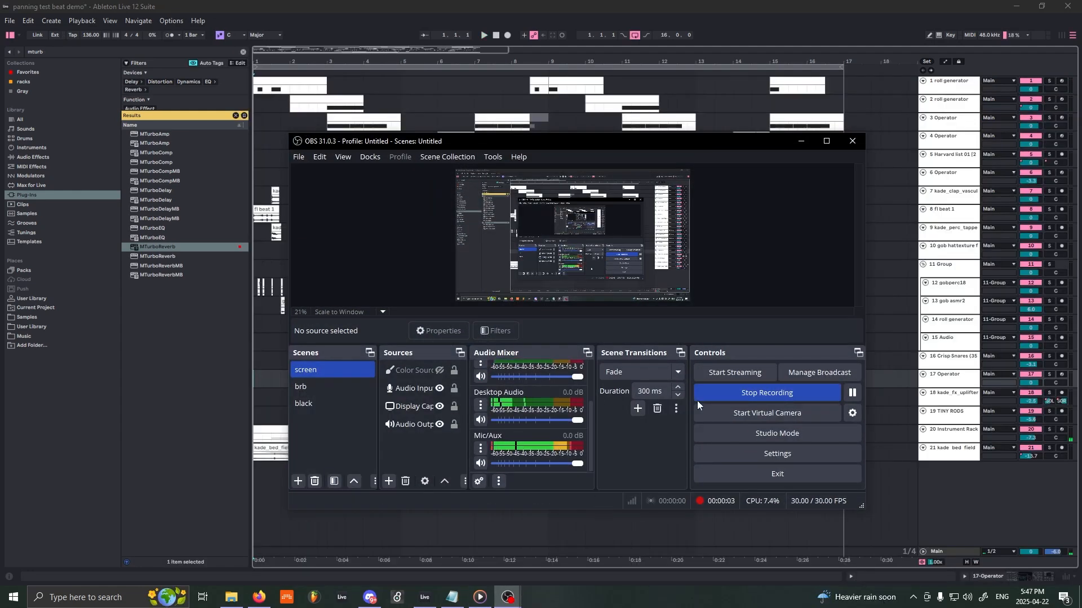
pyautogui.click(796, 140)
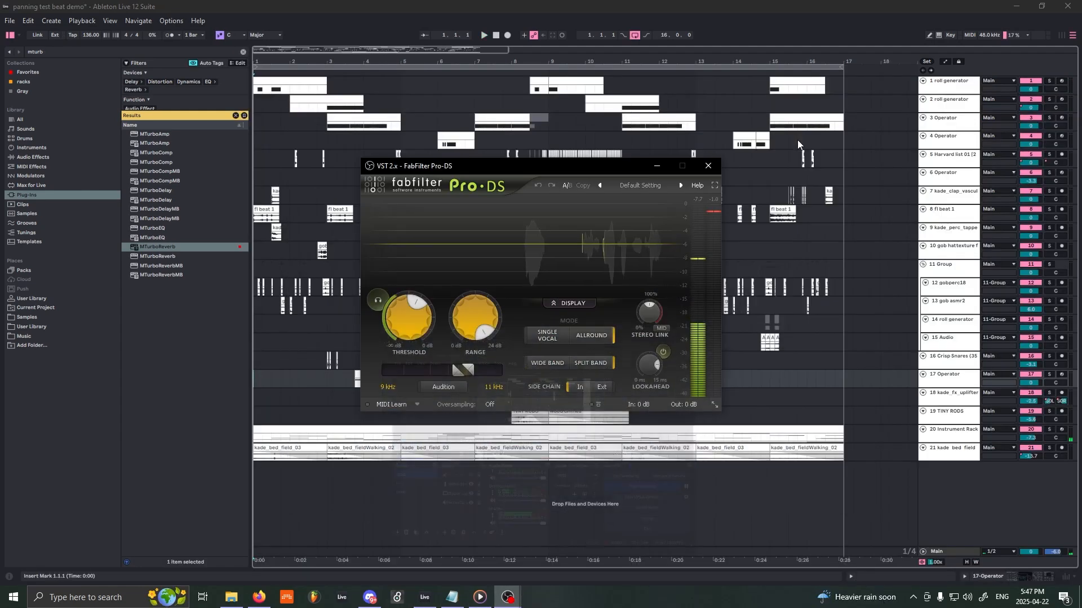
pyautogui.click(652, 164)
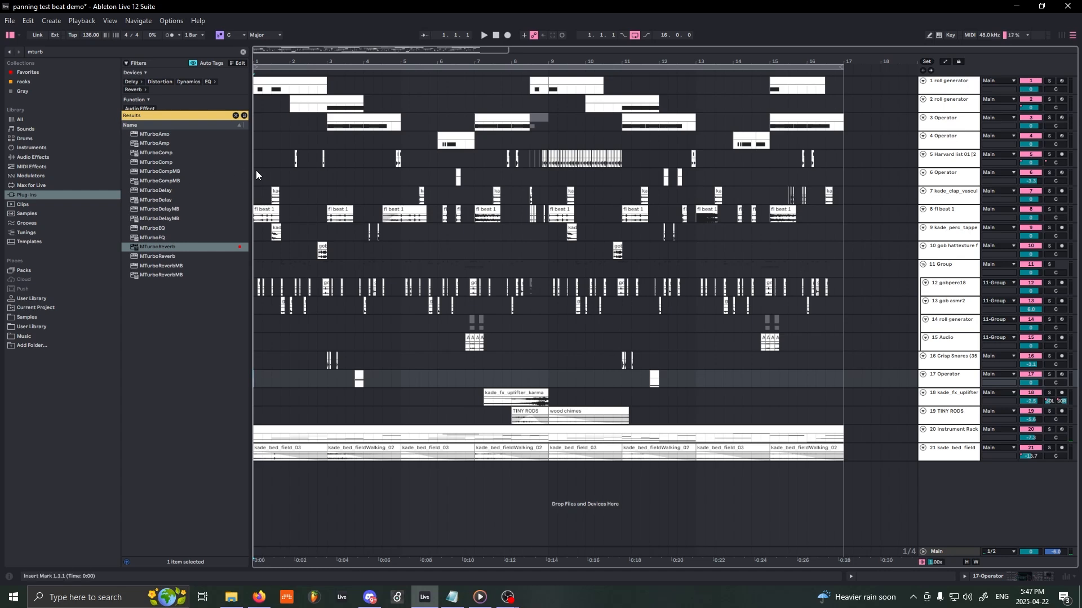
pyautogui.moveTo(239, 175); pyautogui.dragTo(202, 175)
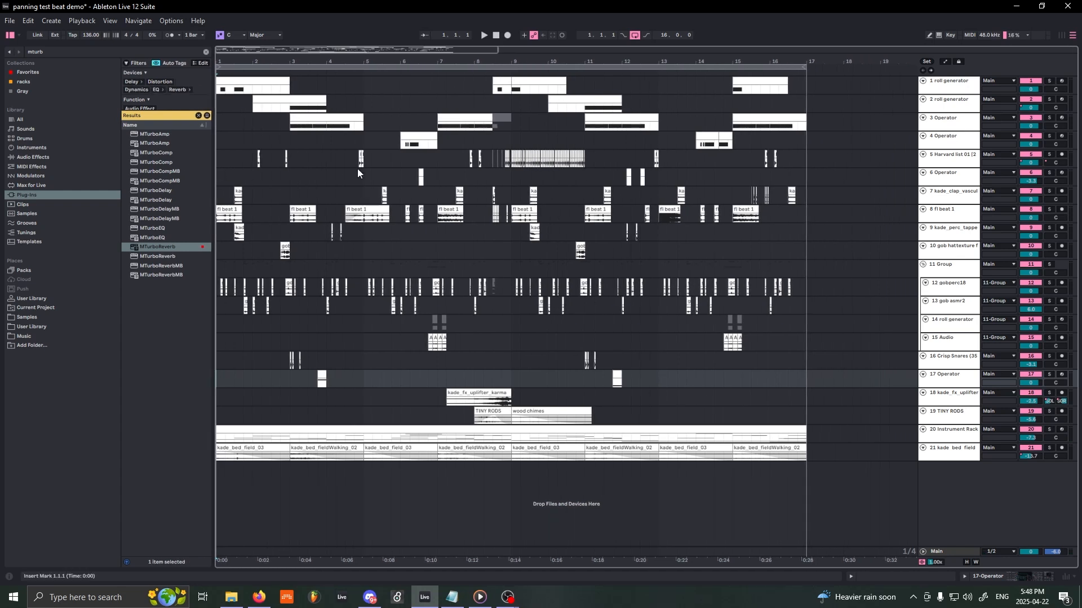
pyautogui.press('space')
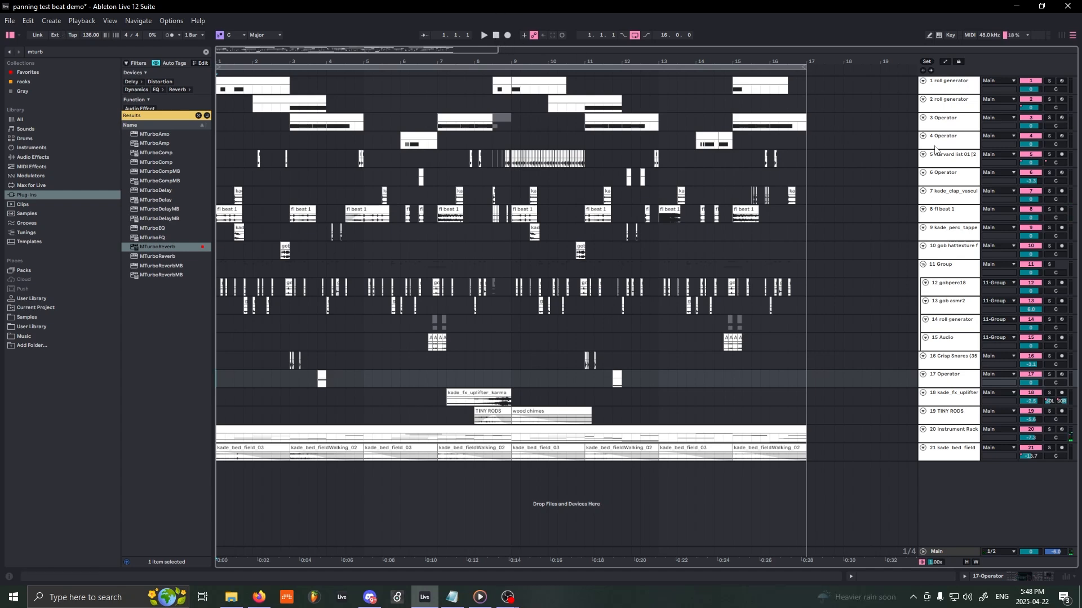
# Step: Solo the first roll generator track and play it from bar 33
pyautogui.doubleClick(948, 85)
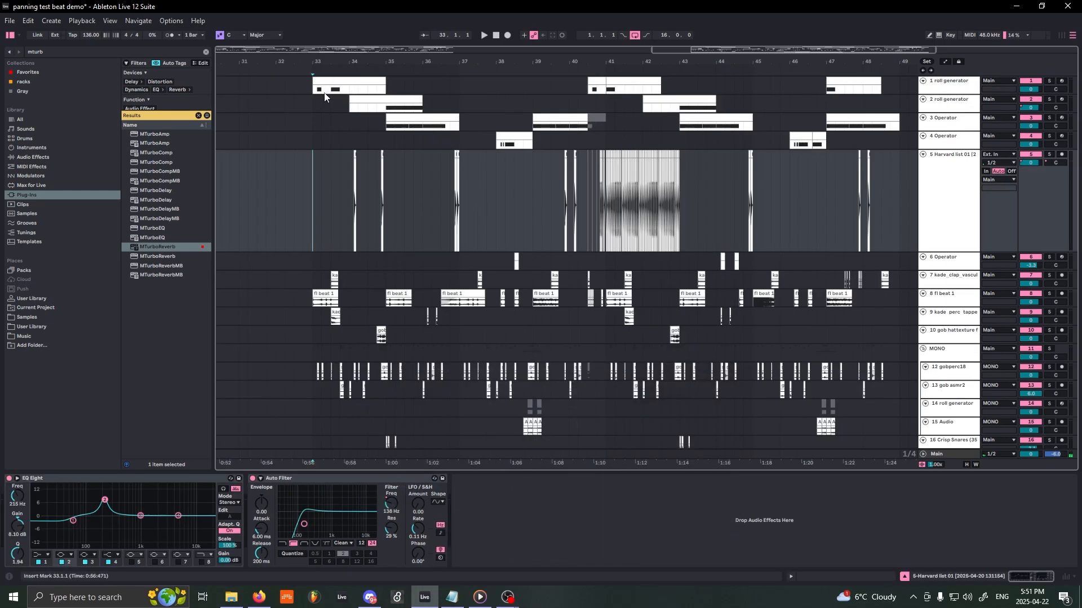
pyautogui.click(314, 96)
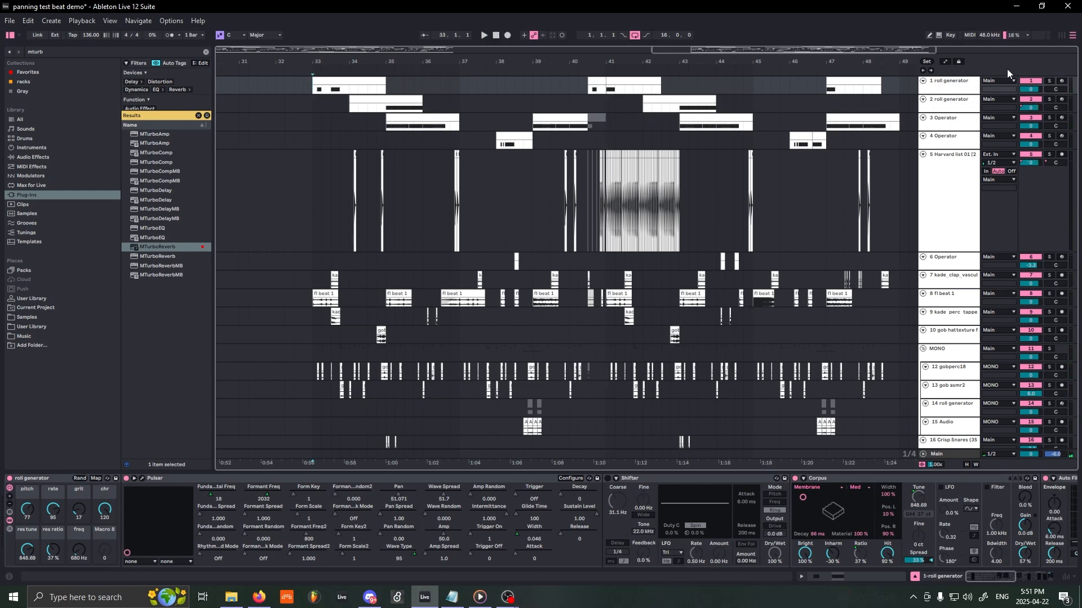
pyautogui.click(1049, 81)
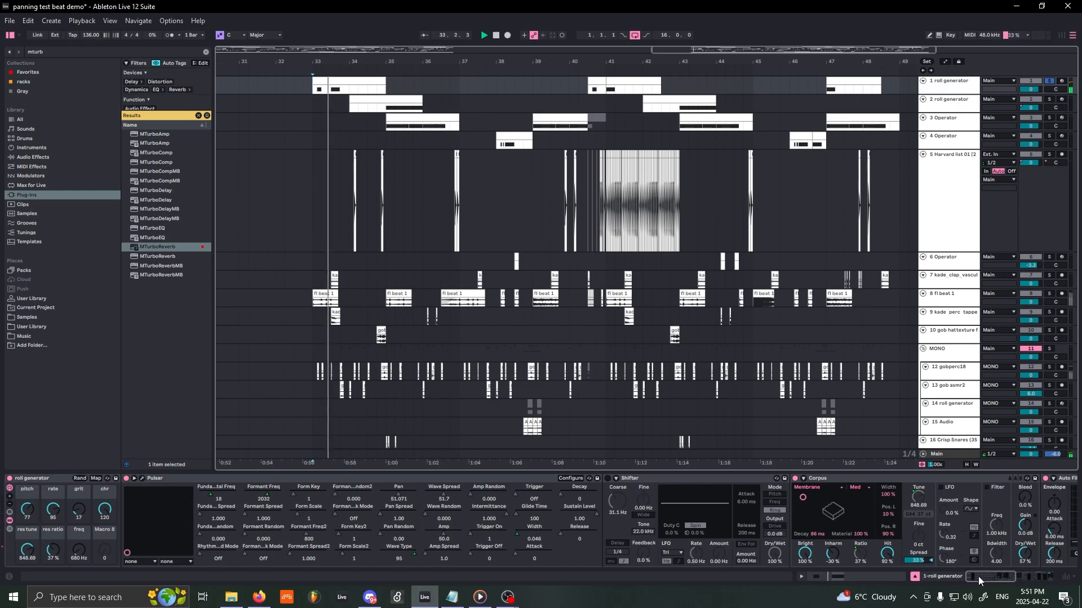
pyautogui.moveTo(978, 576); pyautogui.dragTo(1033, 574)
pyautogui.press('space')
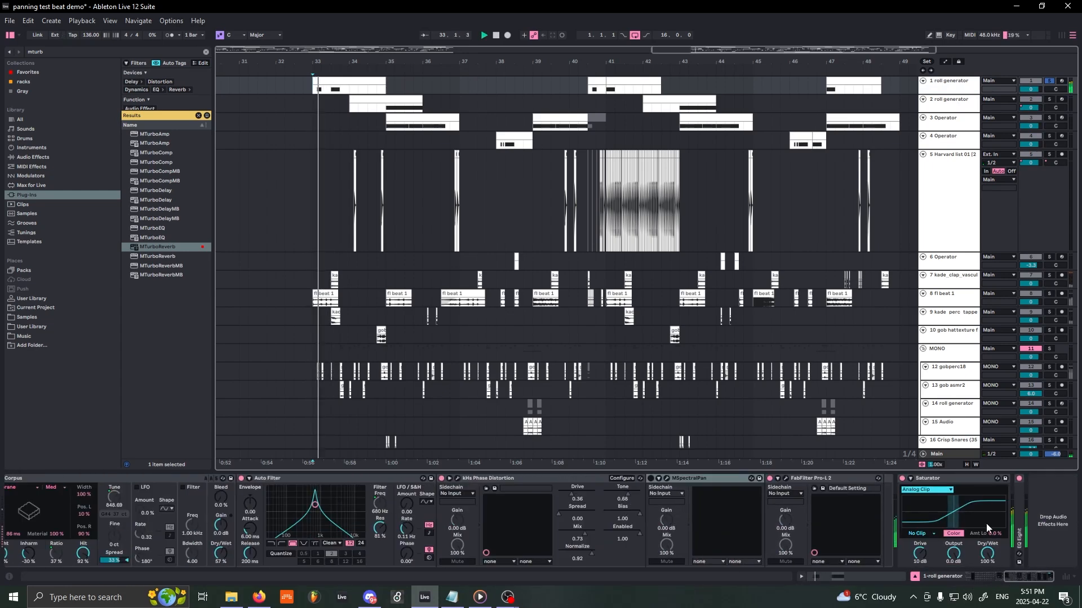
# Step: Open MSpectralPan on the first roll generator track to view its panning curve, clear of the track's clips
pyautogui.click(665, 479)
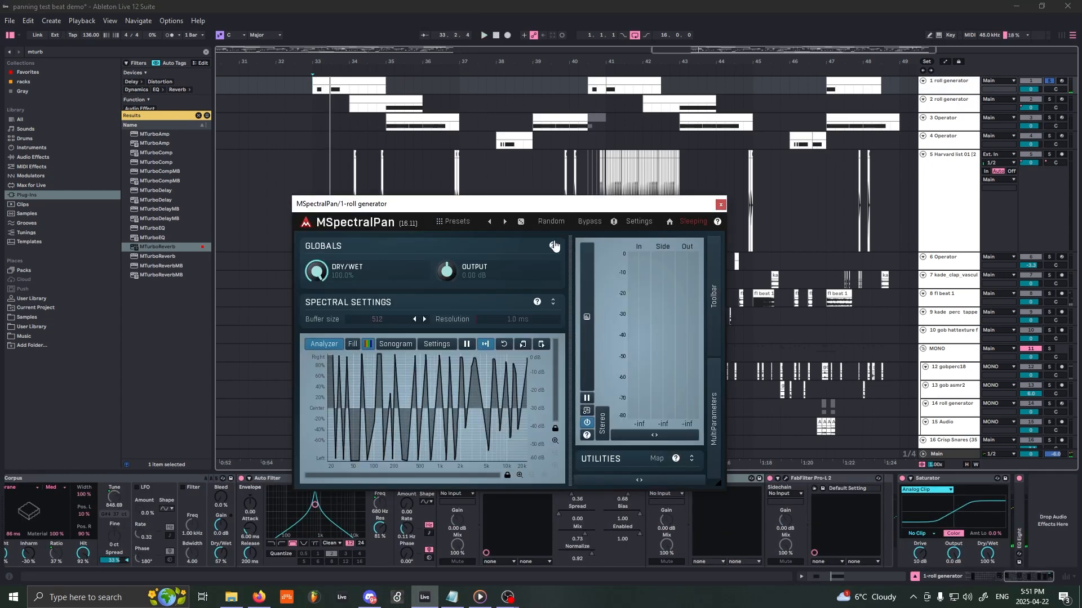
pyautogui.moveTo(450, 203); pyautogui.dragTo(714, 135)
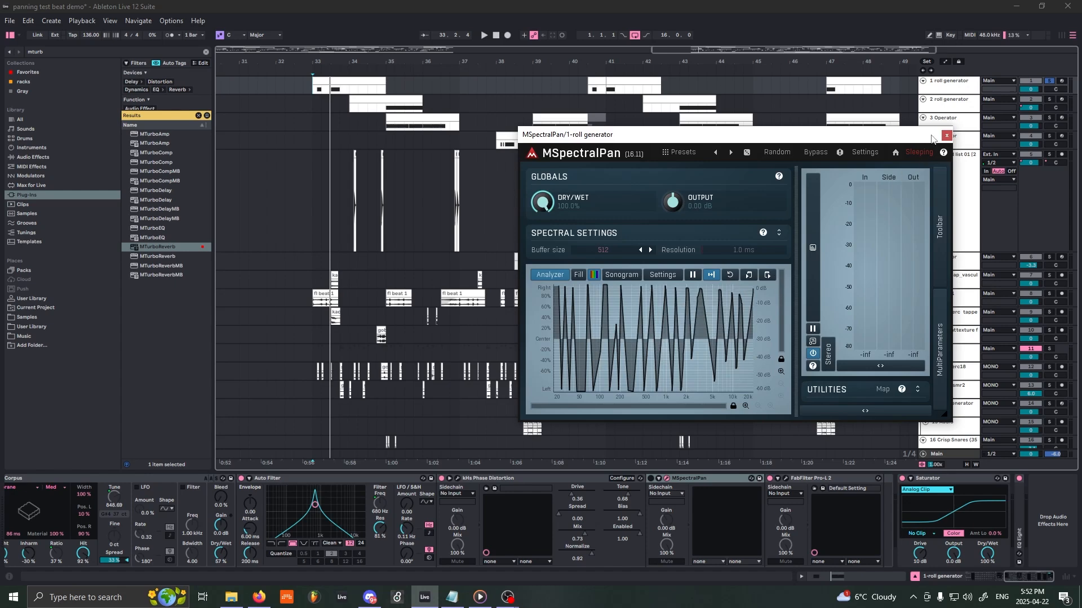
pyautogui.moveTo(931, 135); pyautogui.dragTo(799, 121)
# Step: Close the MSpectralPan window and toggle the device on the first roll generator track while replaying it for comparison
pyautogui.press('space')
pyautogui.click(814, 122)
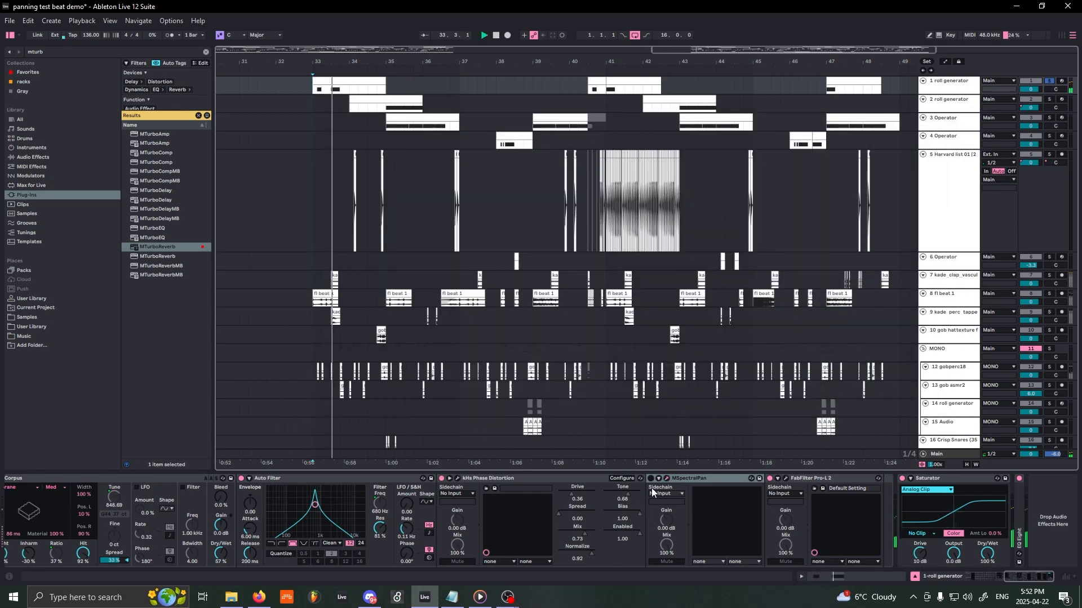
pyautogui.press('space')
pyautogui.click(650, 479)
pyautogui.press('space')
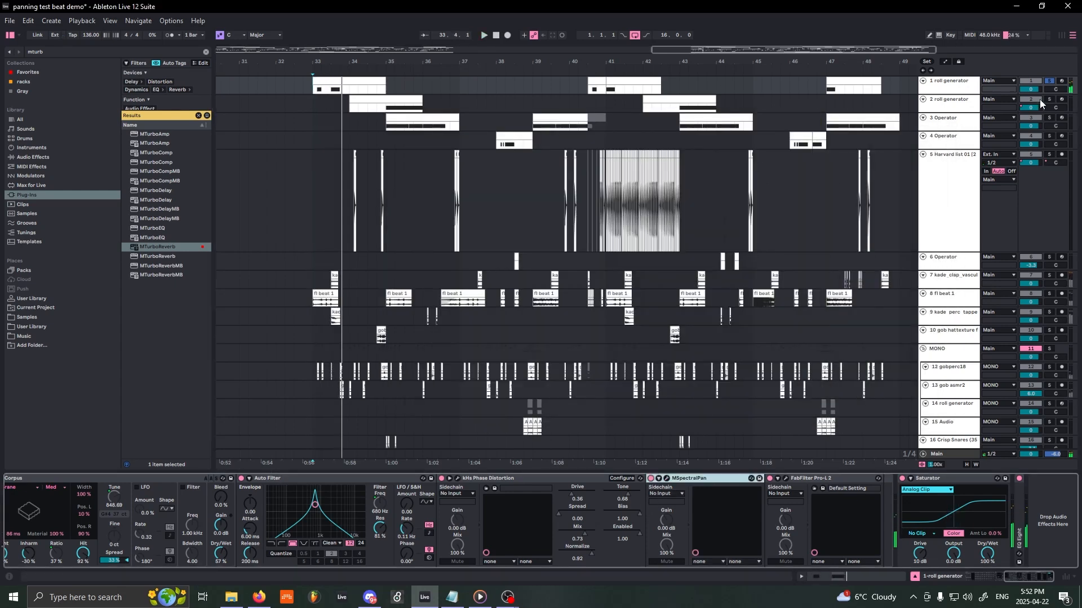
# Step: Solo the second roll generator track and play it from bar 35, toggling its MSpectralPan to compare the panning
pyautogui.click(923, 108)
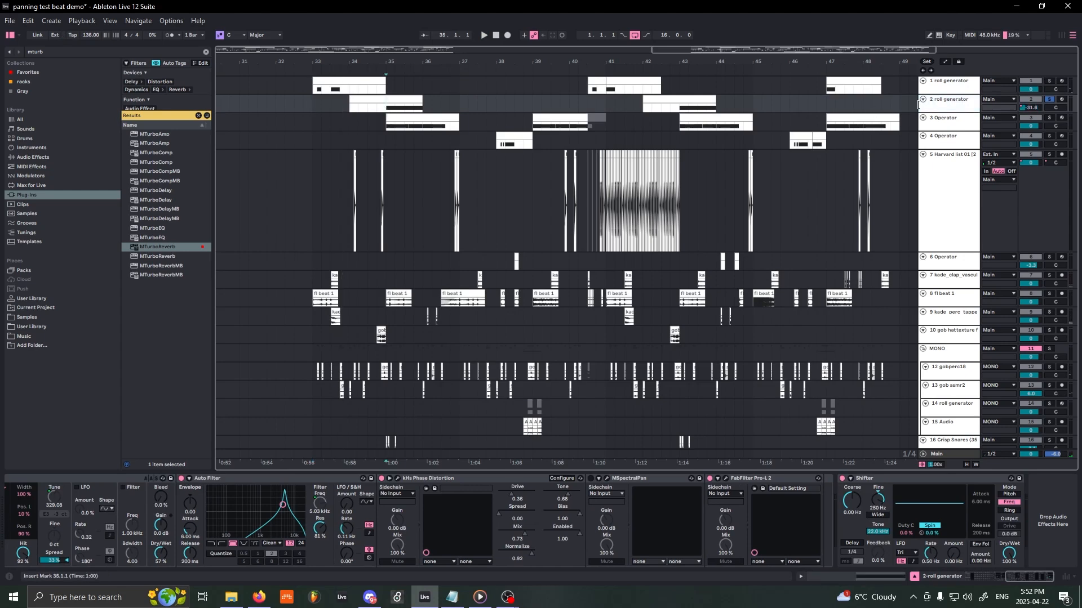
pyautogui.click(386, 114)
pyautogui.press('space')
pyautogui.click(591, 479)
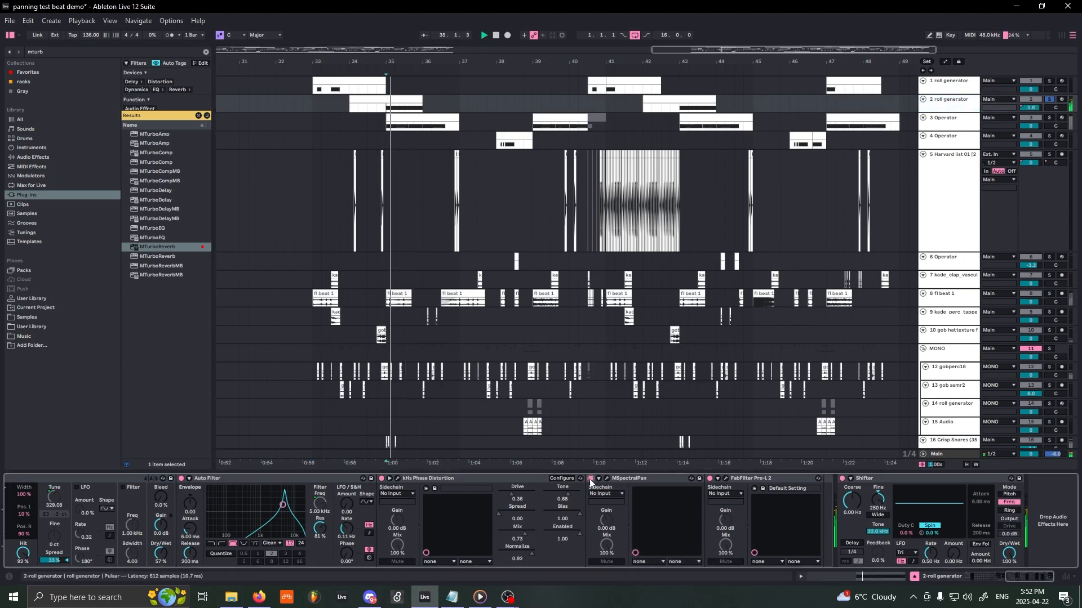
pyautogui.press('space')
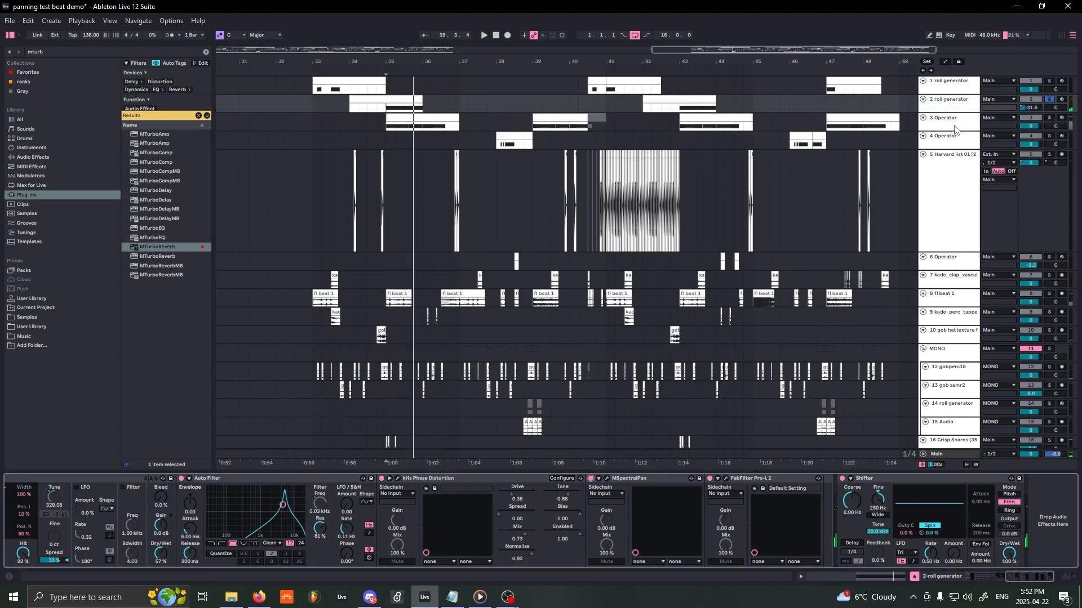
pyautogui.moveTo(1038, 579); pyautogui.dragTo(927, 588)
pyautogui.press('space')
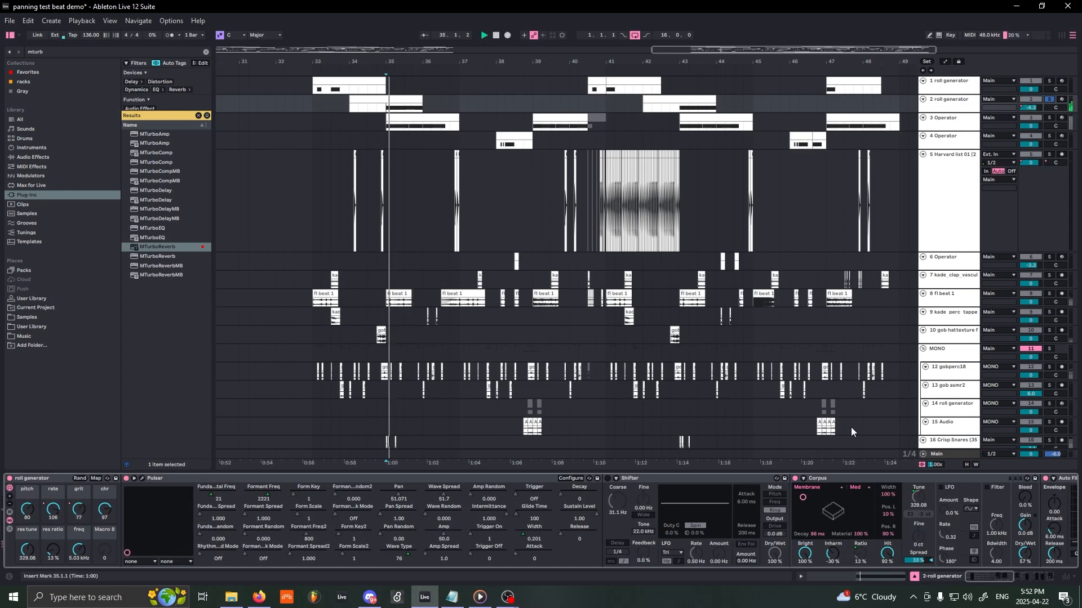
# Step: Solo the 3 Operator track, switch the solo to 4 Operator, and play from bar 38
pyautogui.click(967, 125)
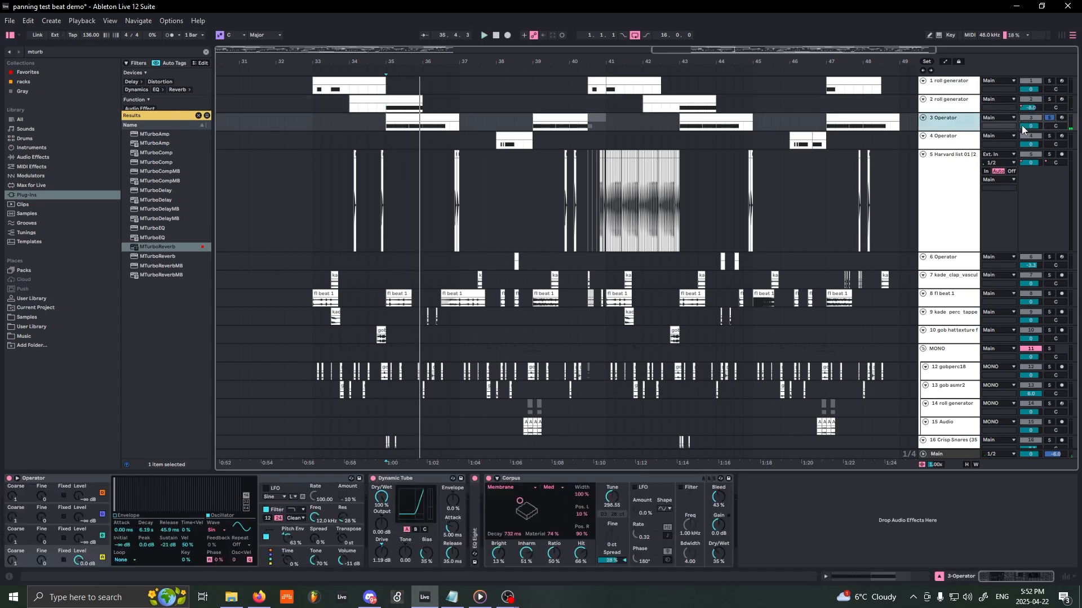
pyautogui.click(970, 146)
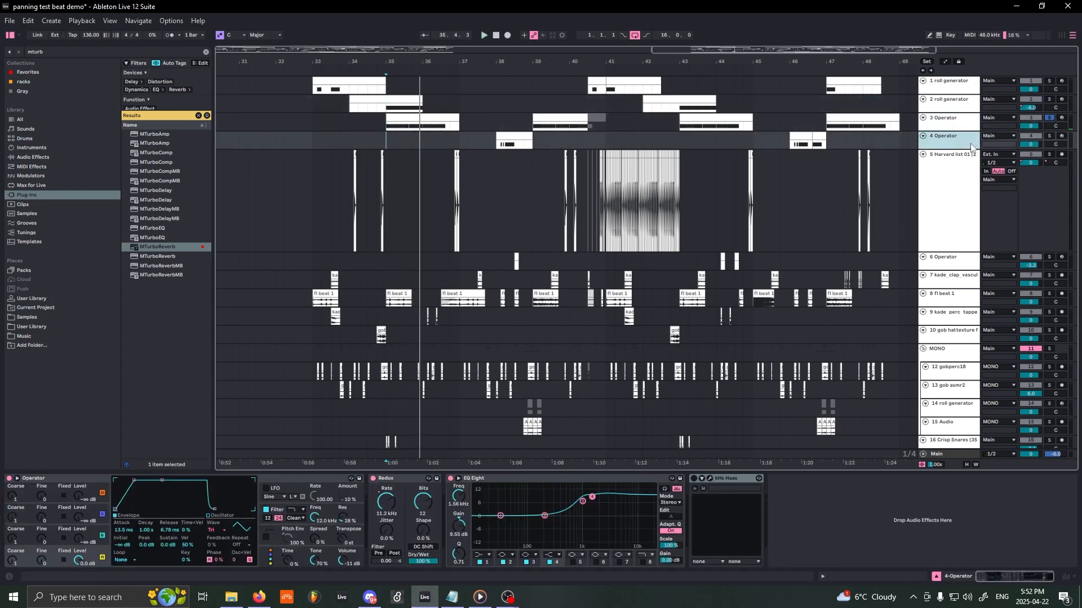
pyautogui.click(496, 147)
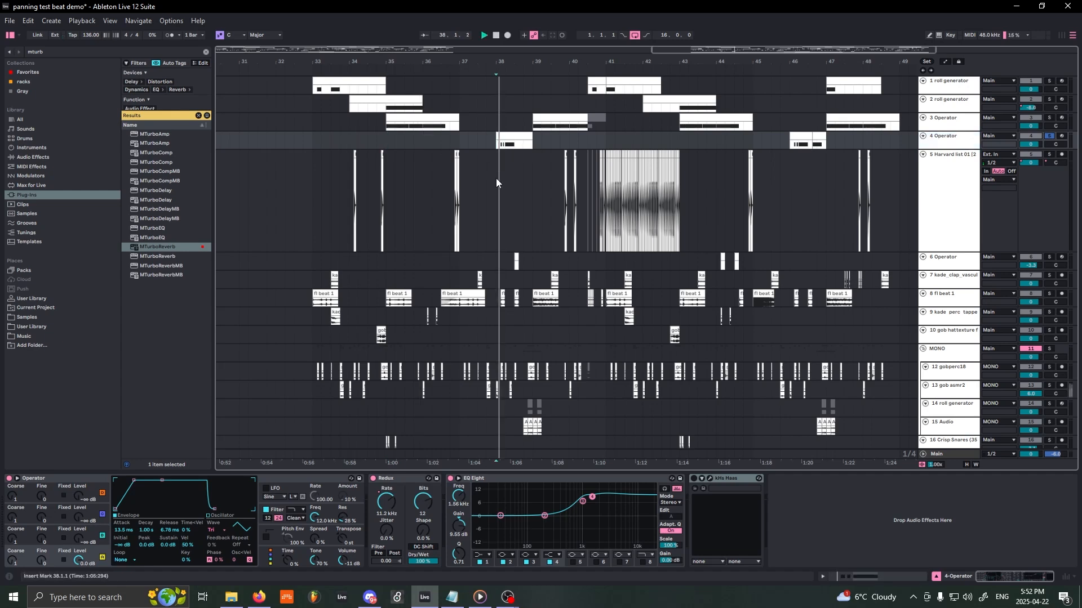
# Step: Enable kHs Haas on the 4 Operator track, view its right-channel delay, and replay the part
pyautogui.click(694, 478)
pyautogui.click(709, 478)
pyautogui.press('space')
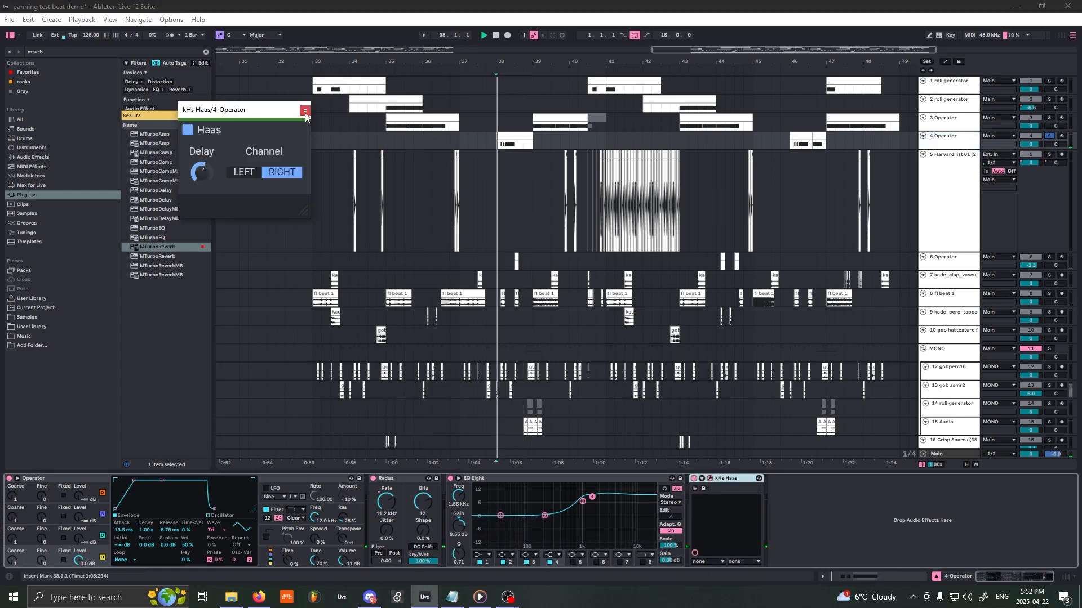
pyautogui.click(305, 111)
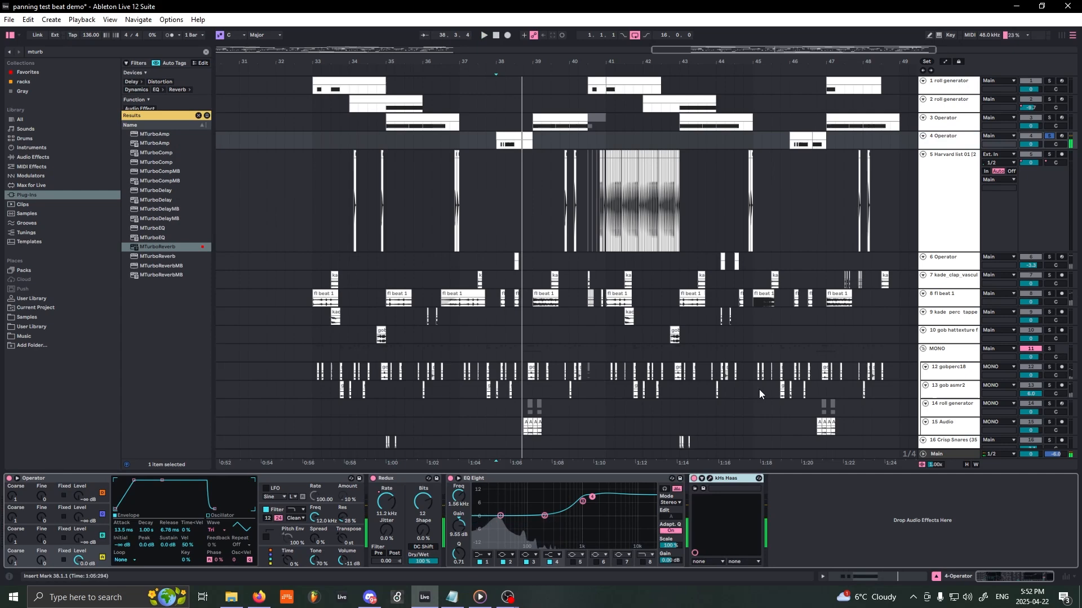
# Step: Check the Harvard list and 6 Operator tracks in turn by soloing them and viewing their devices
pyautogui.click(944, 214)
pyautogui.click(1047, 155)
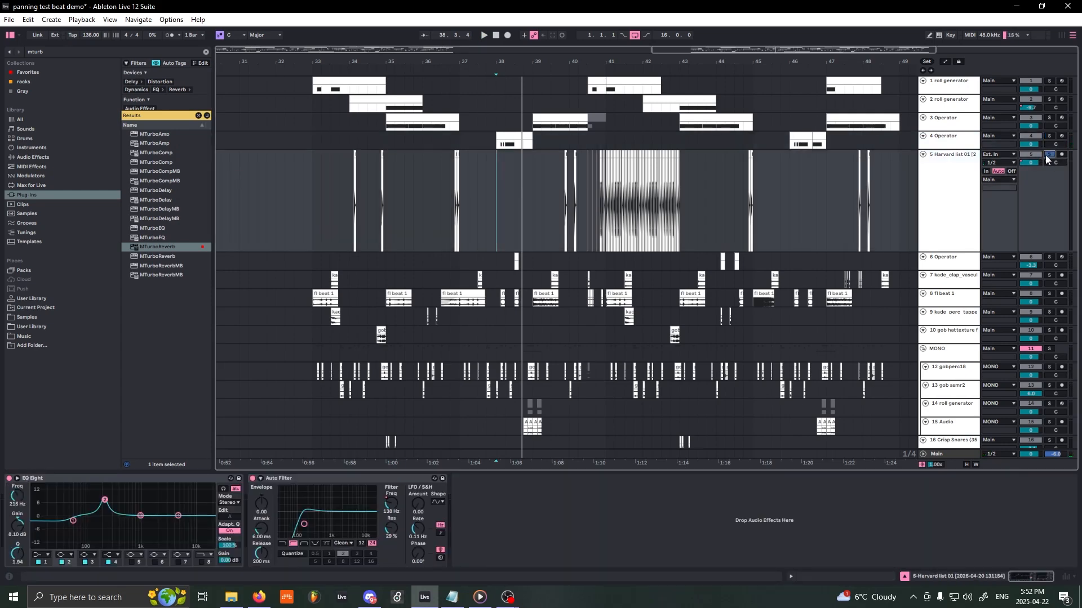
pyautogui.click(1046, 258)
pyautogui.click(1049, 257)
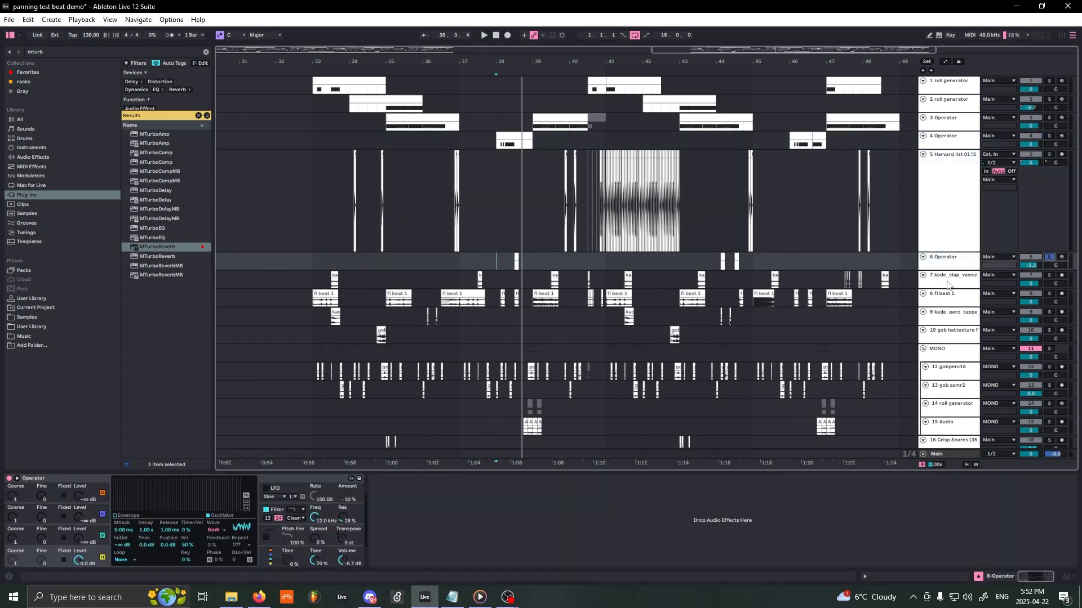
pyautogui.click(1056, 276)
# Step: Solo the fl beat 1 track, enlarge its lane, and play it from bar 33
pyautogui.click(966, 298)
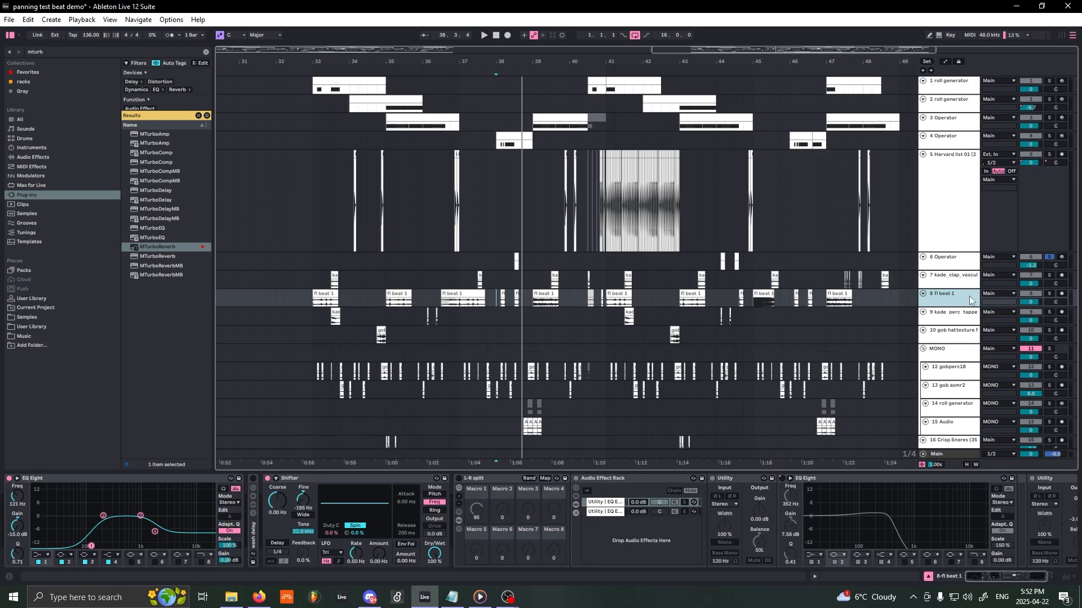
pyautogui.click(1048, 293)
pyautogui.click(309, 305)
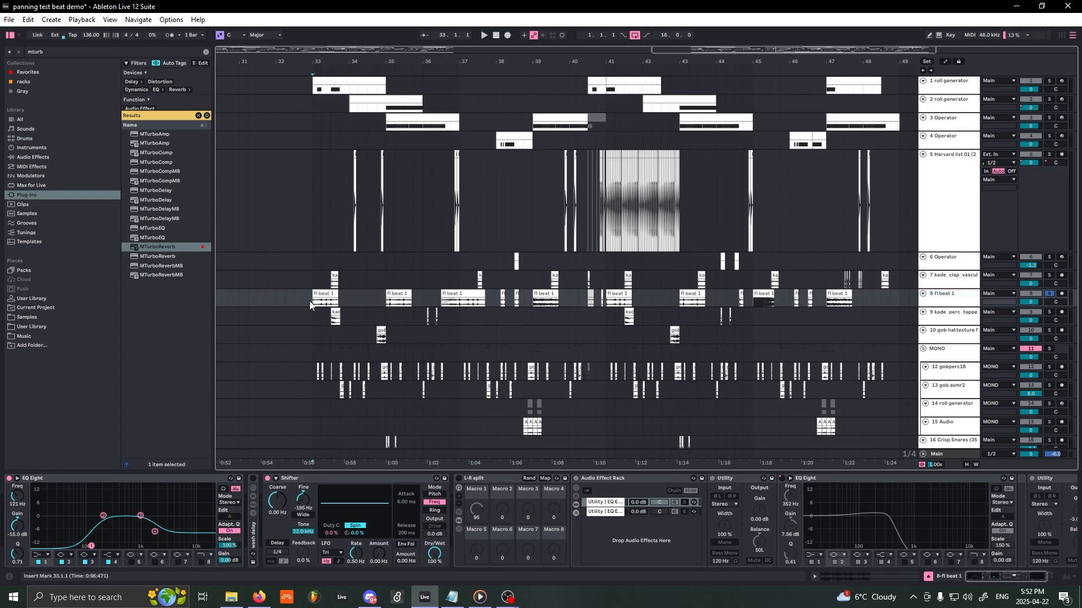
pyautogui.moveTo(943, 308); pyautogui.dragTo(943, 366)
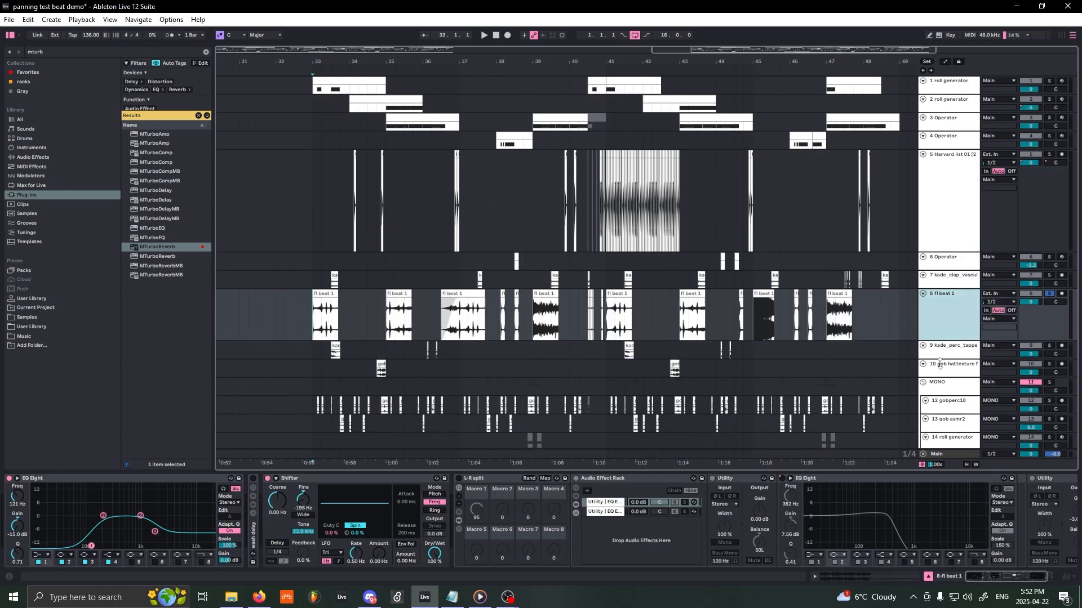
pyautogui.press('space')
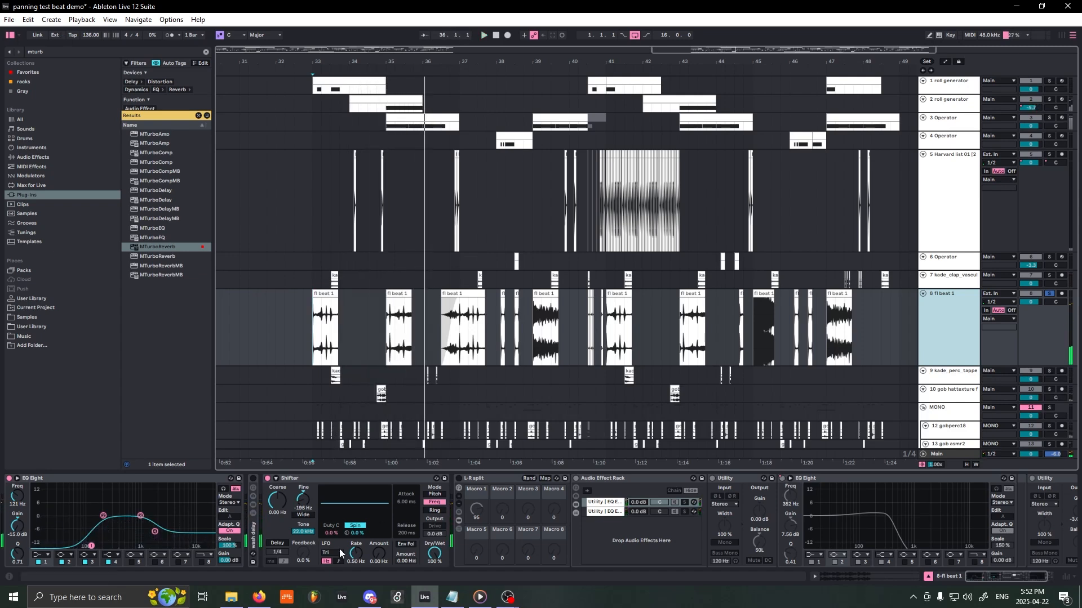
# Step: Unfold the wash delay rack on the fl beat 1 track and inspect its third and second delay chains
pyautogui.doubleClick(253, 533)
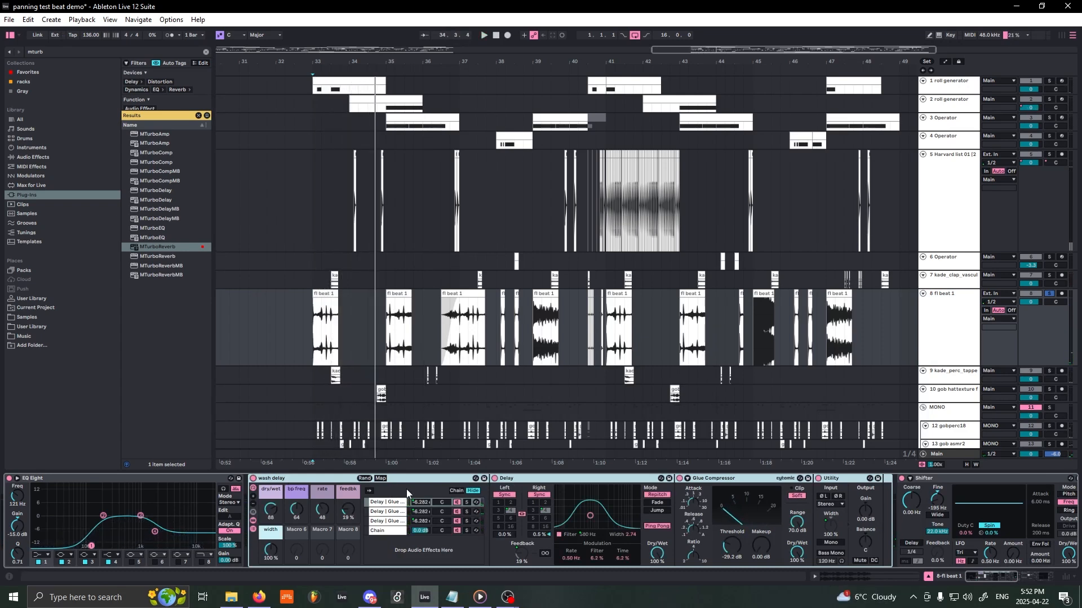
pyautogui.click(394, 521)
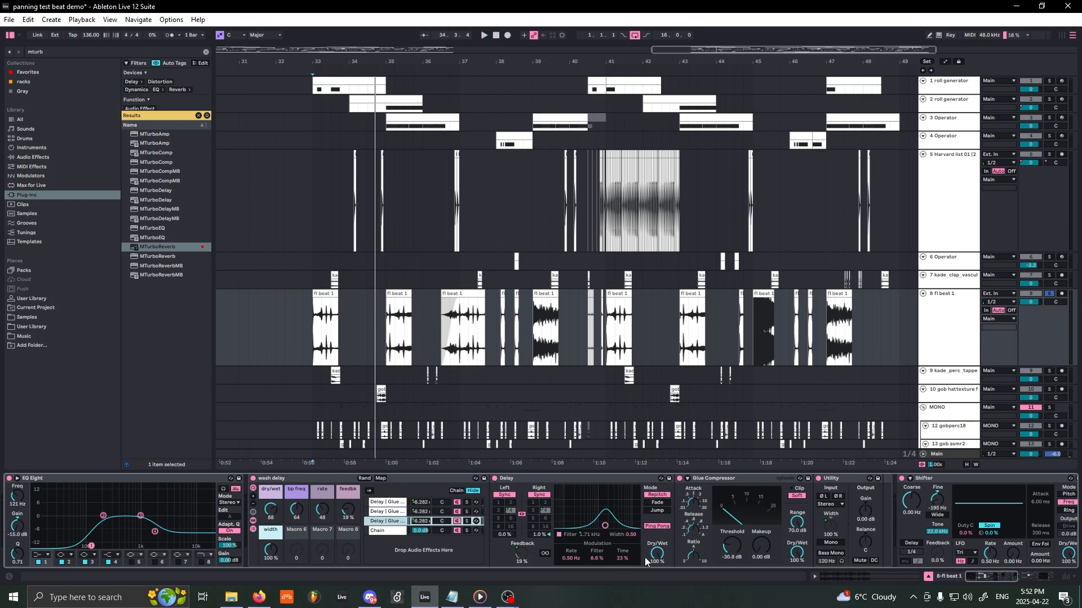
pyautogui.click(402, 512)
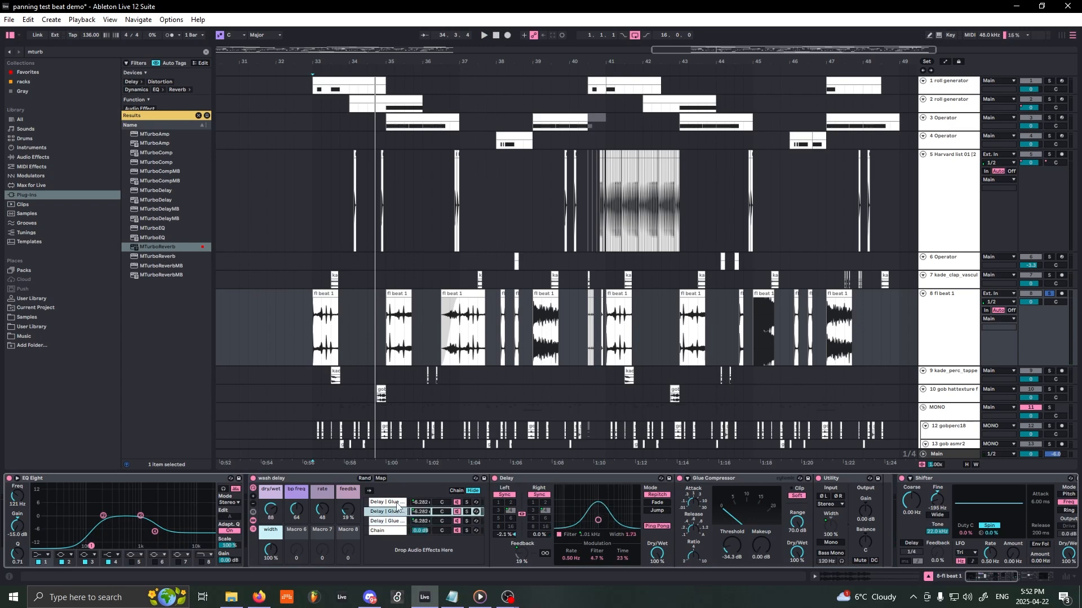
# Step: Compare the three delay chains in the wash delay rack on the fl beat 1 track, then play from bar 33
pyautogui.click(397, 504)
pyautogui.click(398, 512)
pyautogui.click(400, 523)
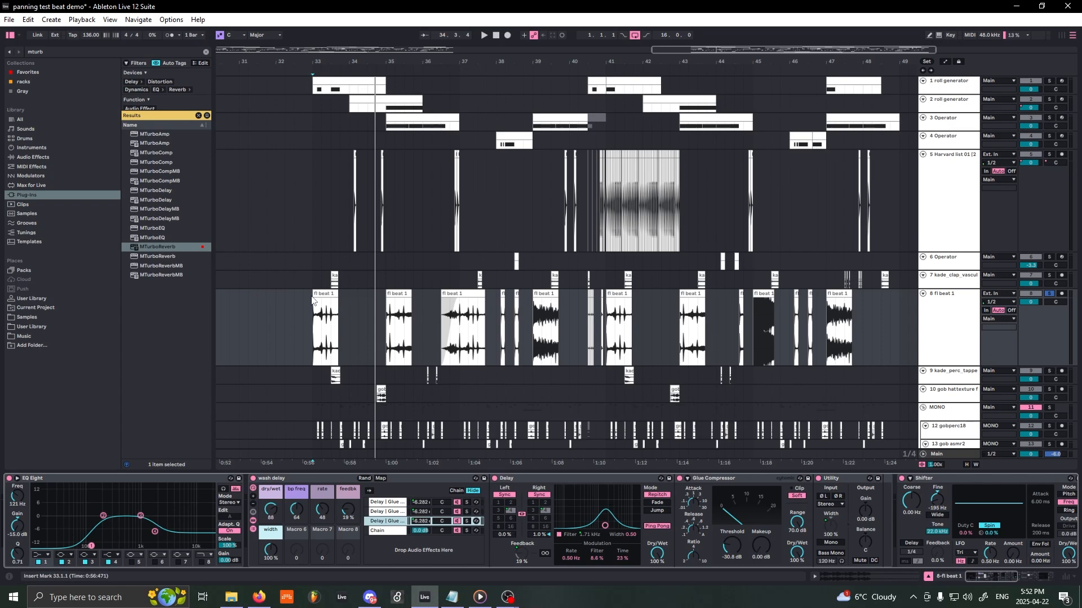
pyautogui.press('space')
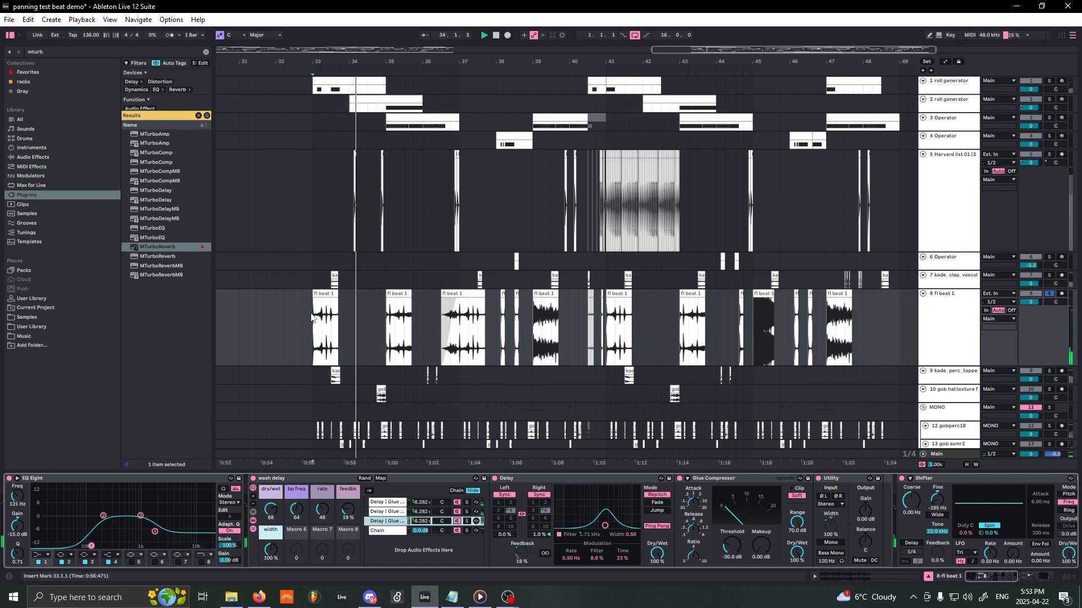
# Step: Fold the wash delay rack, enable the L-R split rack on fl beat 1, and play the track
pyautogui.doubleClick(431, 479)
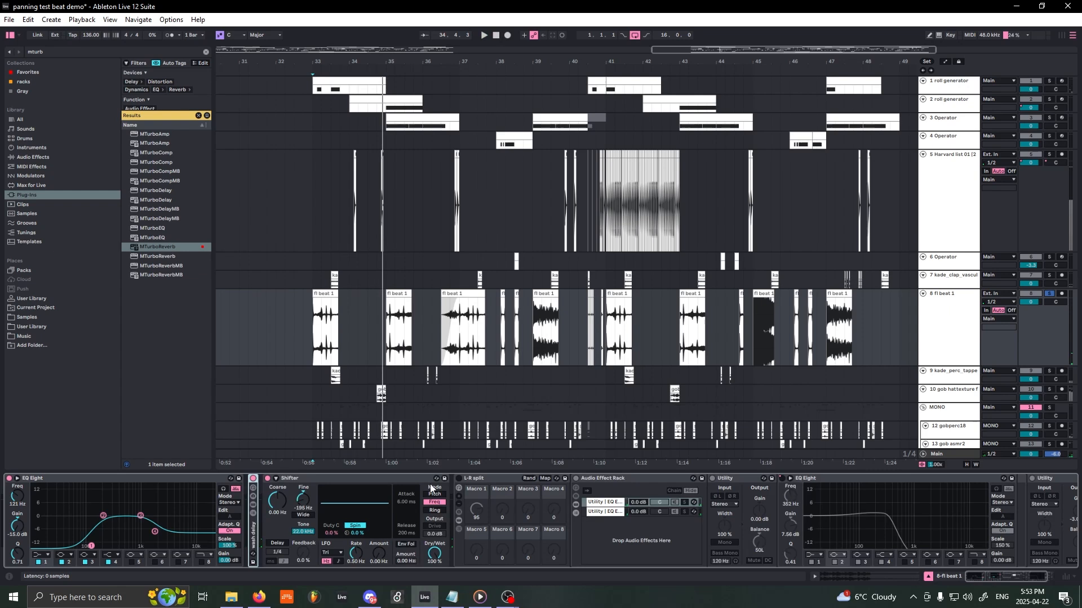
pyautogui.click(458, 478)
pyautogui.press('space')
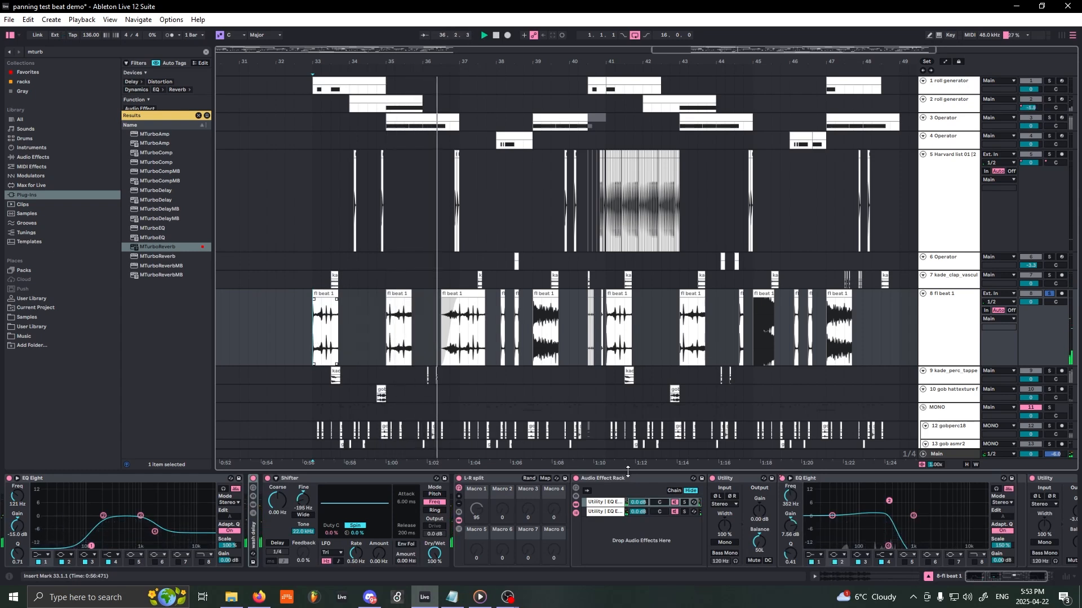
# Step: Compare the two chains of the L-R split rack during playback, then disable the EQ Eight in its first chain
pyautogui.click(604, 511)
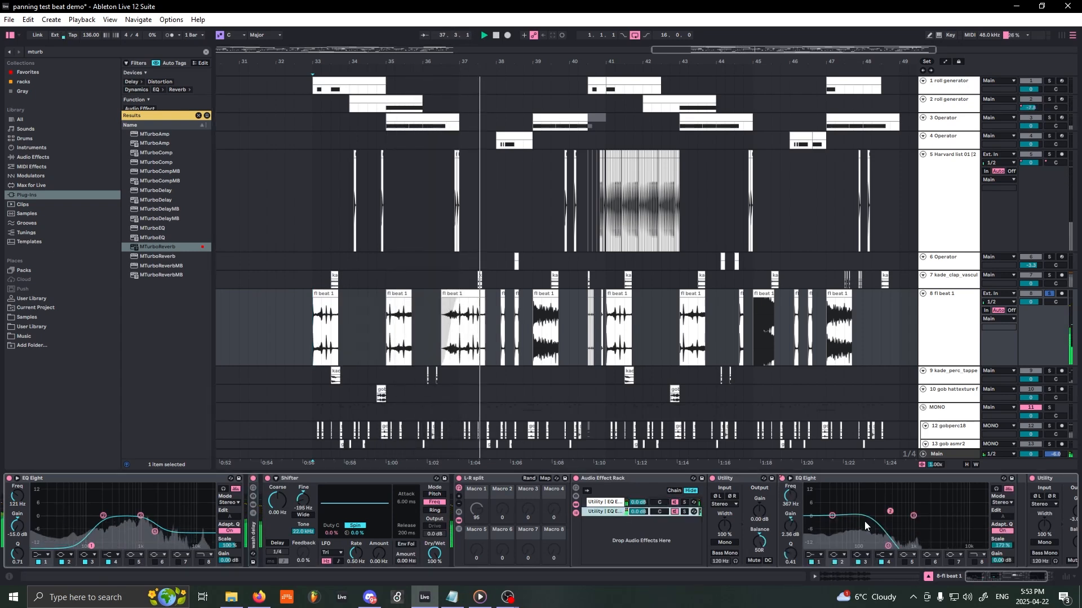
pyautogui.click(584, 502)
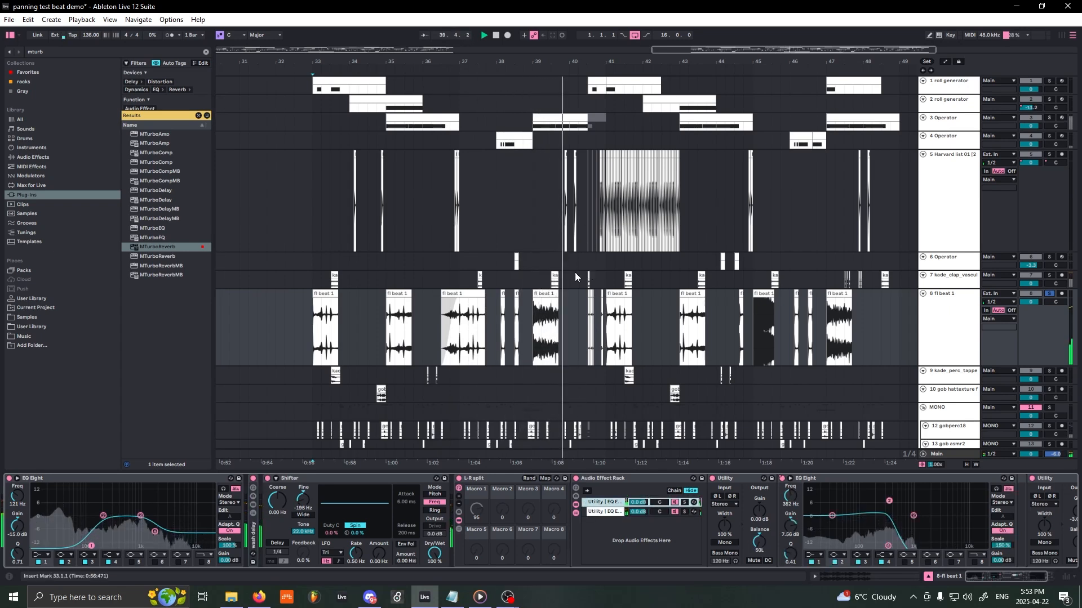
pyautogui.click(782, 479)
pyautogui.press('space')
# Step: Check the last fl beat 1 devices and tracks 9 and 10, then solo the MONO group and play it
pyautogui.scroll(-5, 686, 353)
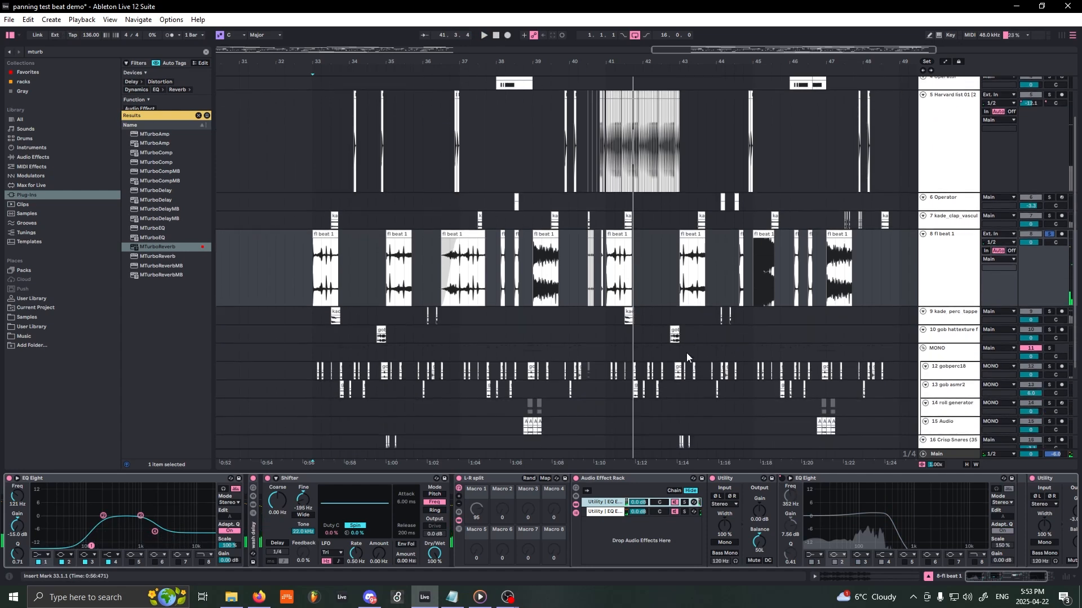
pyautogui.moveTo(985, 579); pyautogui.dragTo(1000, 579)
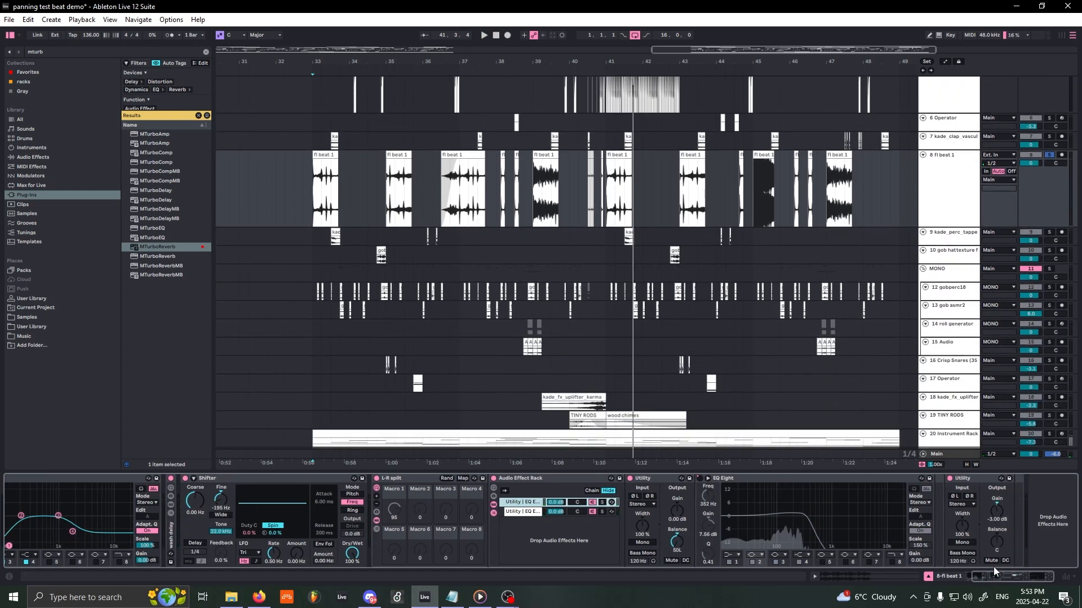
pyautogui.click(963, 242)
pyautogui.click(970, 256)
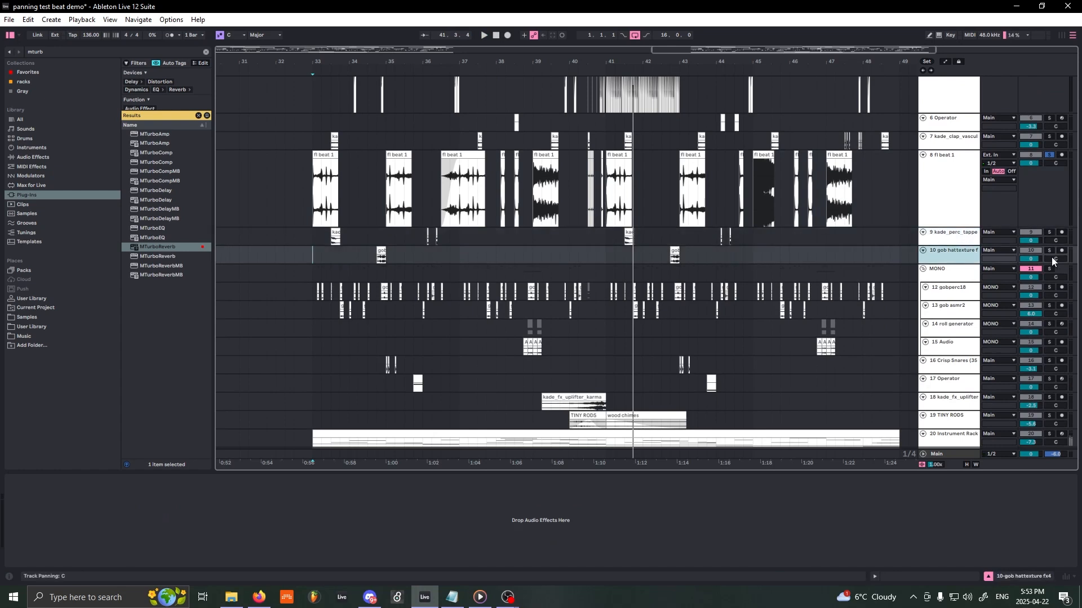
pyautogui.click(963, 273)
pyautogui.click(1046, 271)
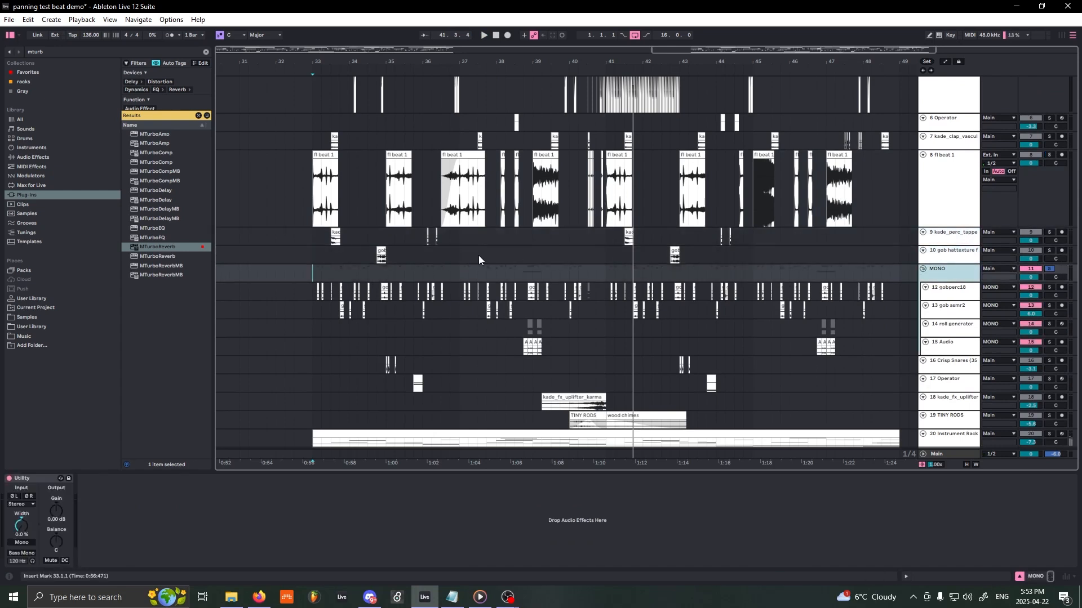
pyautogui.press('space')
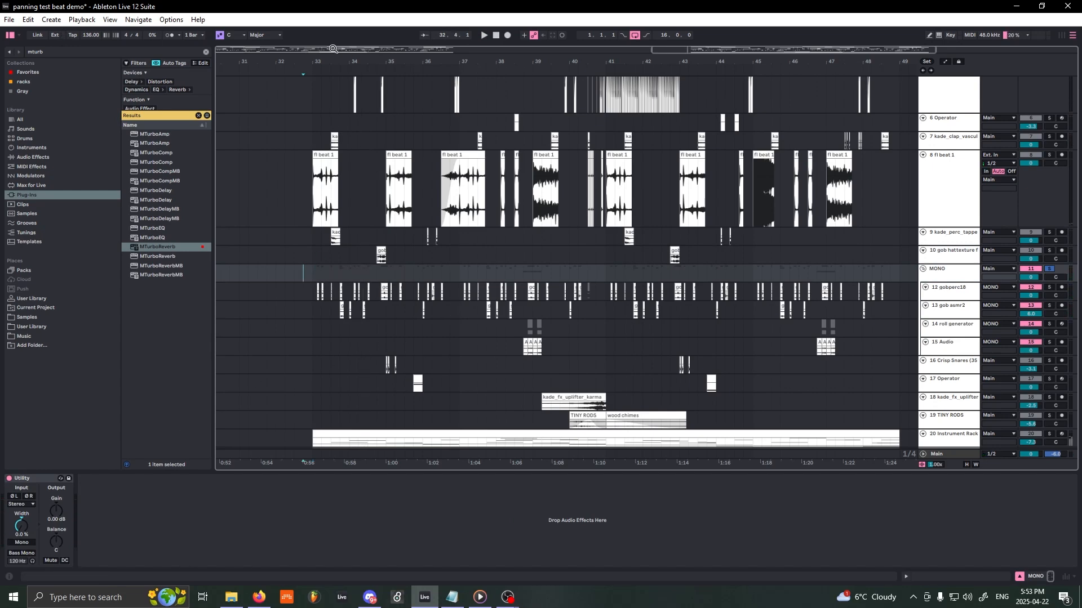
# Step: Play the soloed MONO group from bar 33, then replay it with more of the arrangement in view
pyautogui.moveTo(333, 49); pyautogui.dragTo(634, 70)
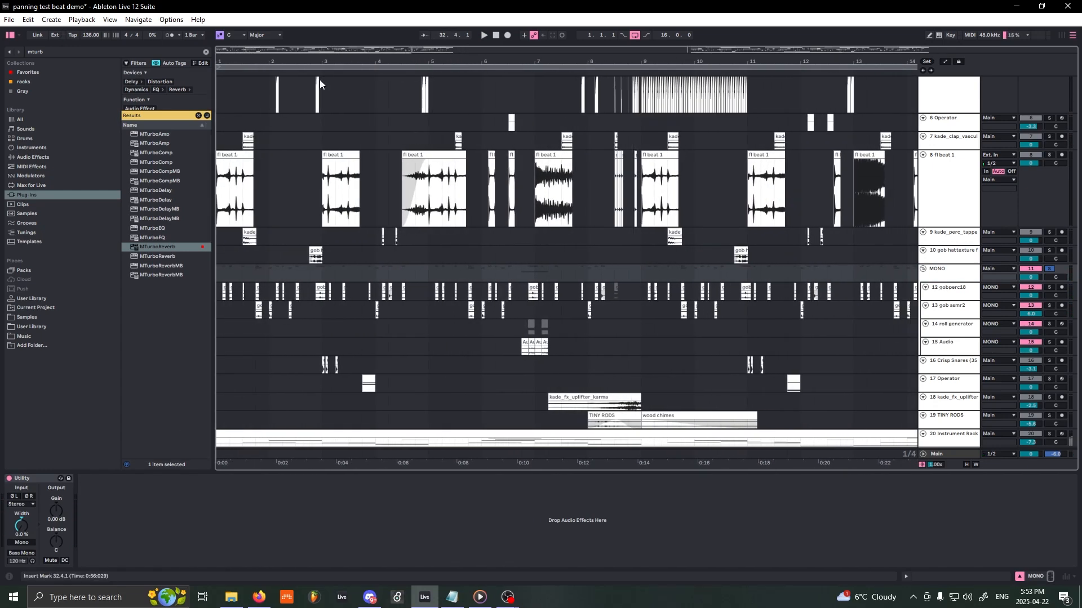
pyautogui.moveTo(298, 51); pyautogui.dragTo(701, 70)
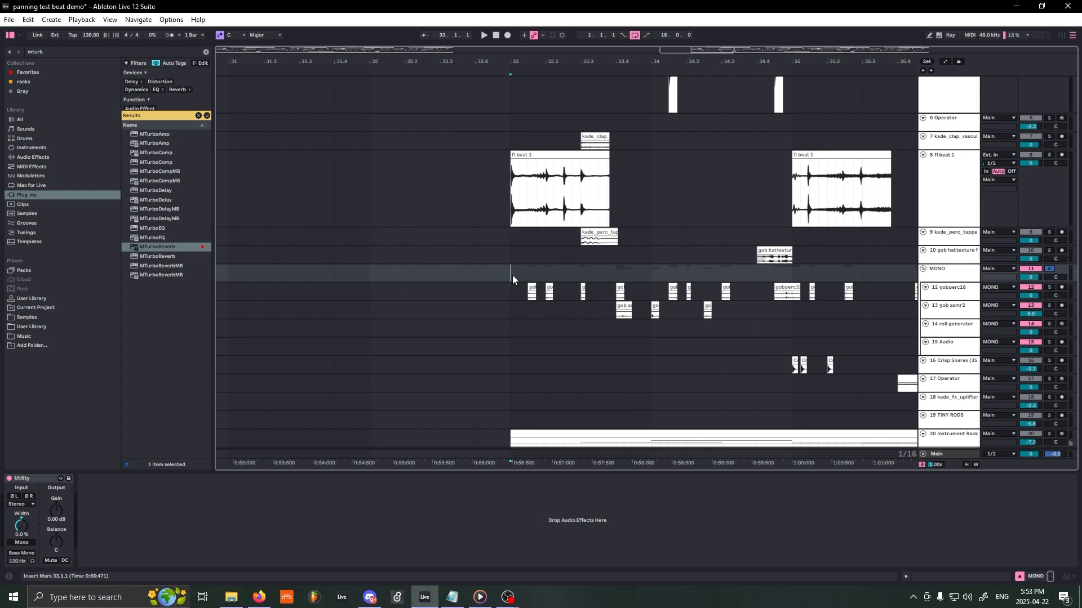
pyautogui.press('space')
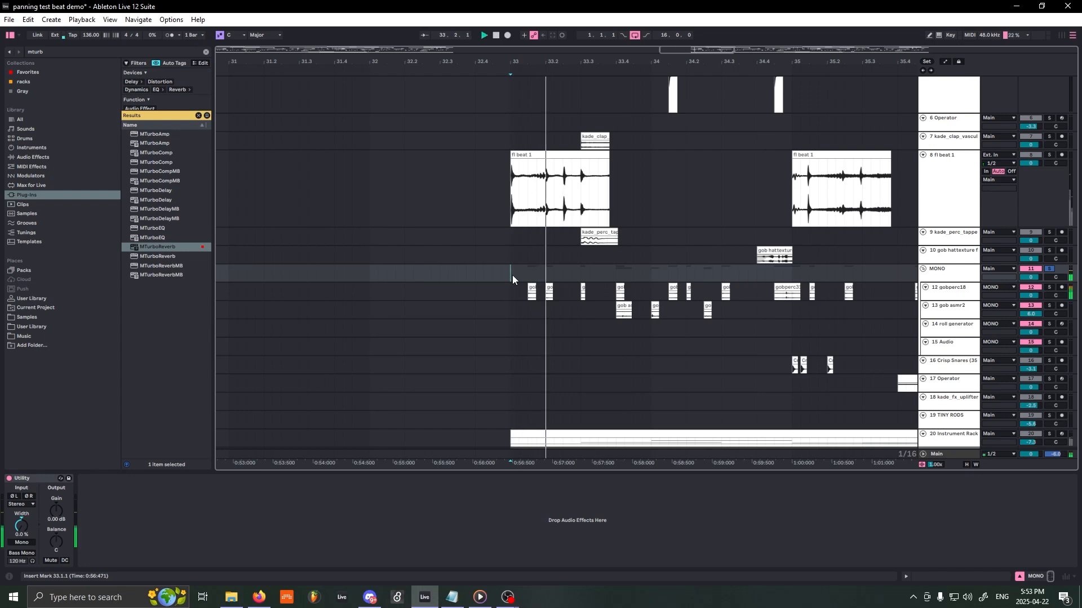
pyautogui.press('space')
pyautogui.moveTo(600, 61); pyautogui.dragTo(482, 37)
pyautogui.moveTo(690, 54); pyautogui.dragTo(717, 51)
pyautogui.press('space')
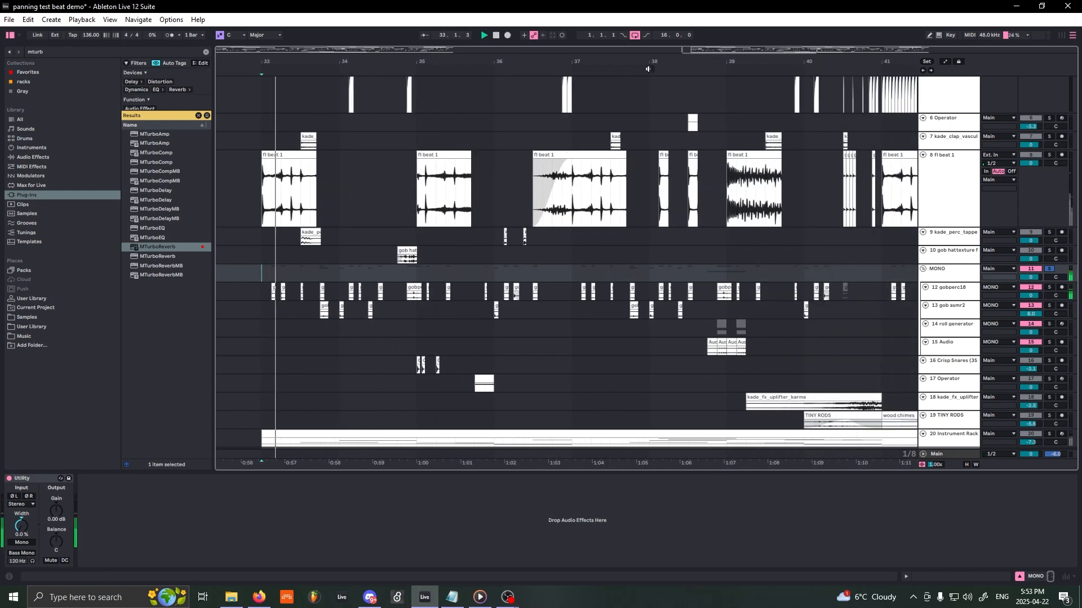
# Step: Set the width of the Utility device on the MONO group to 100%
pyautogui.click(21, 530)
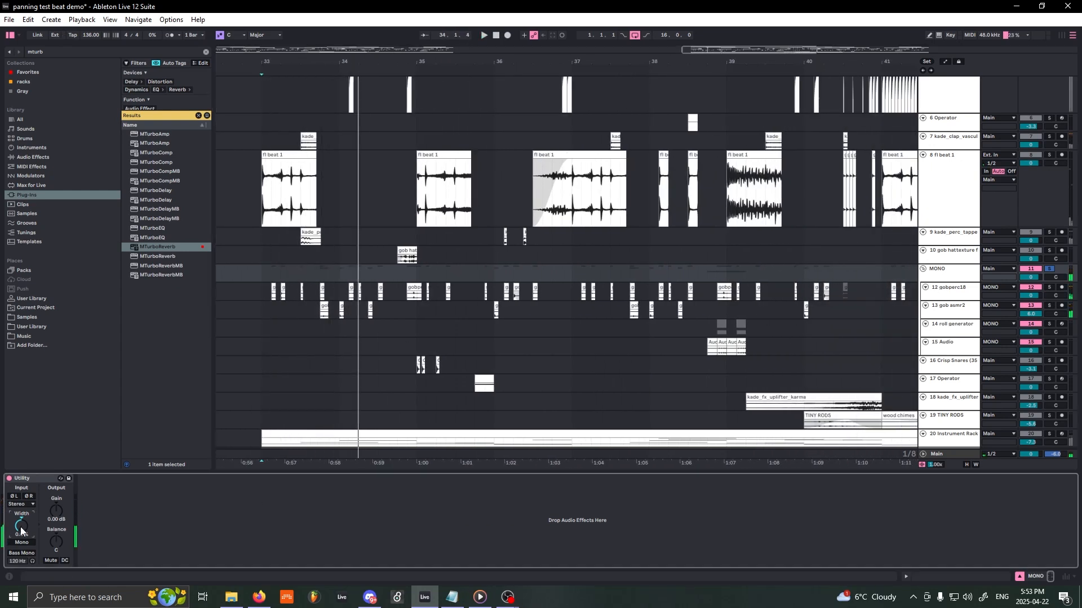
pyautogui.click(947, 292)
pyautogui.click(948, 266)
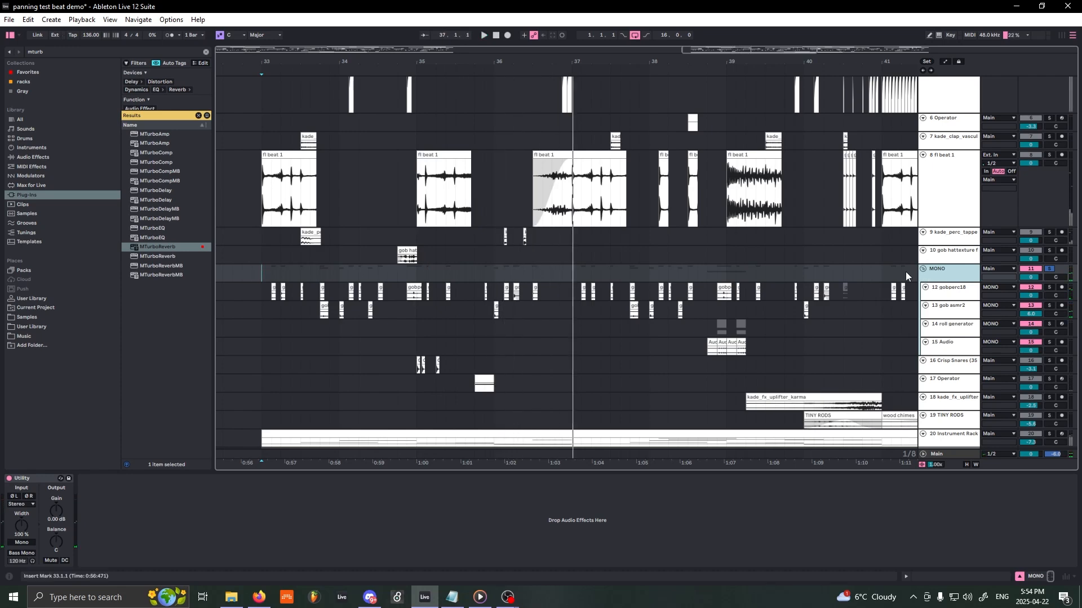
# Step: Play the MONO group from bar 38.3 on the roll generator track
pyautogui.moveTo(736, 52); pyautogui.dragTo(548, 285)
pyautogui.click(534, 329)
pyautogui.press('space')
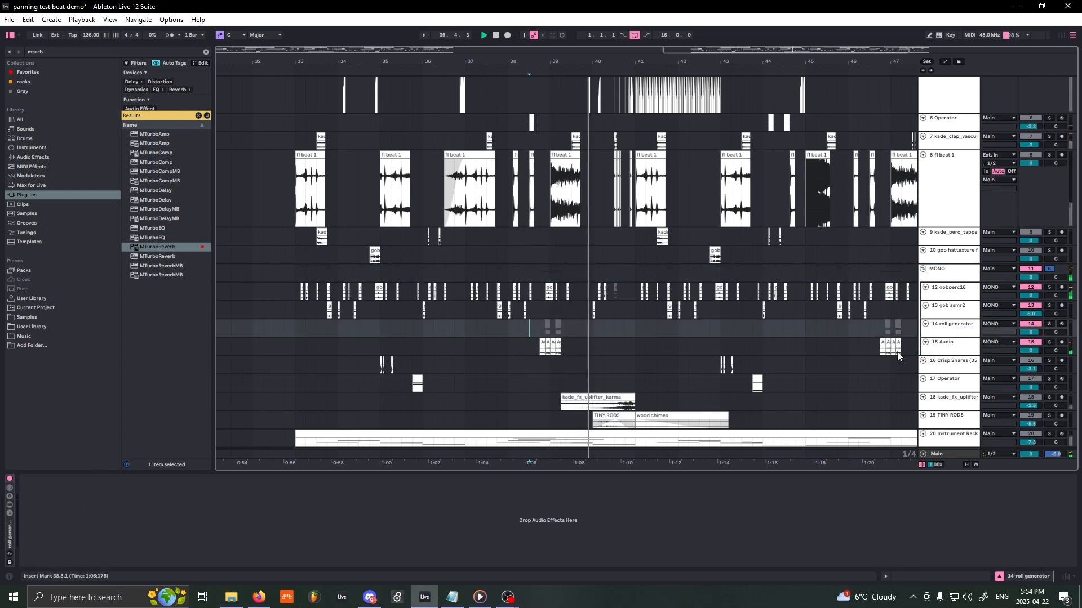
# Step: Solo the kade_fx_uplifter track and enlarge the lane holding its clip
pyautogui.scroll(-2, 958, 332)
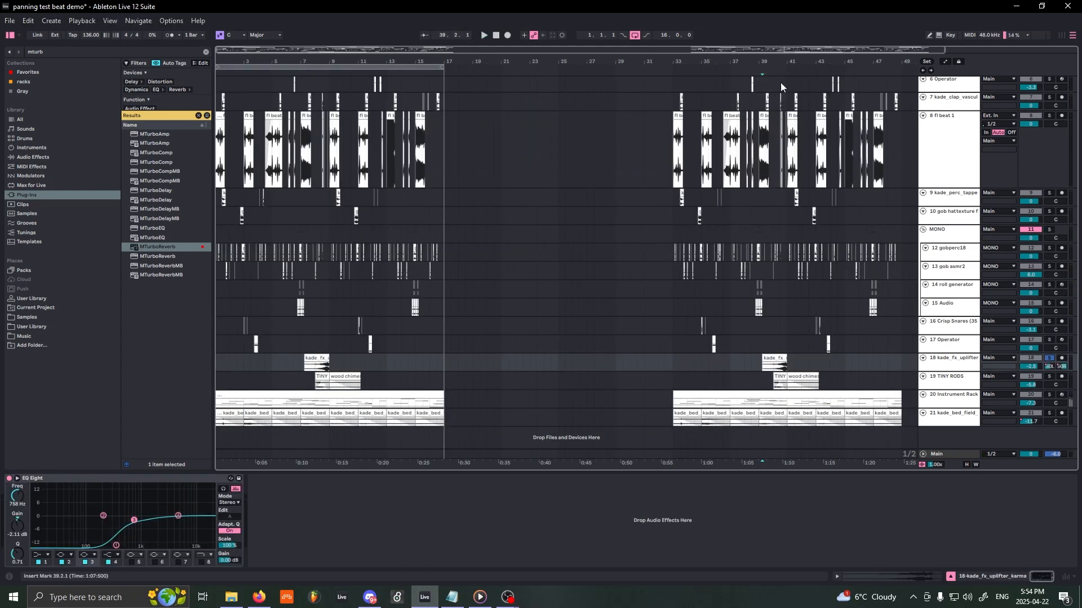
pyautogui.moveTo(806, 64); pyautogui.dragTo(837, 67)
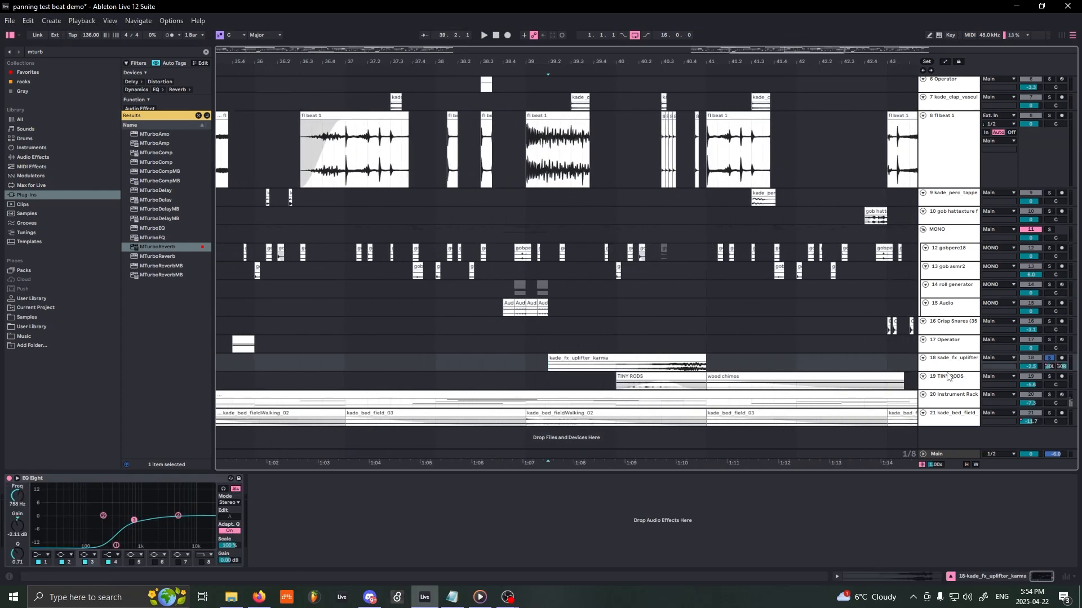
pyautogui.moveTo(948, 370); pyautogui.dragTo(943, 404)
pyautogui.scroll(-2, 860, 370)
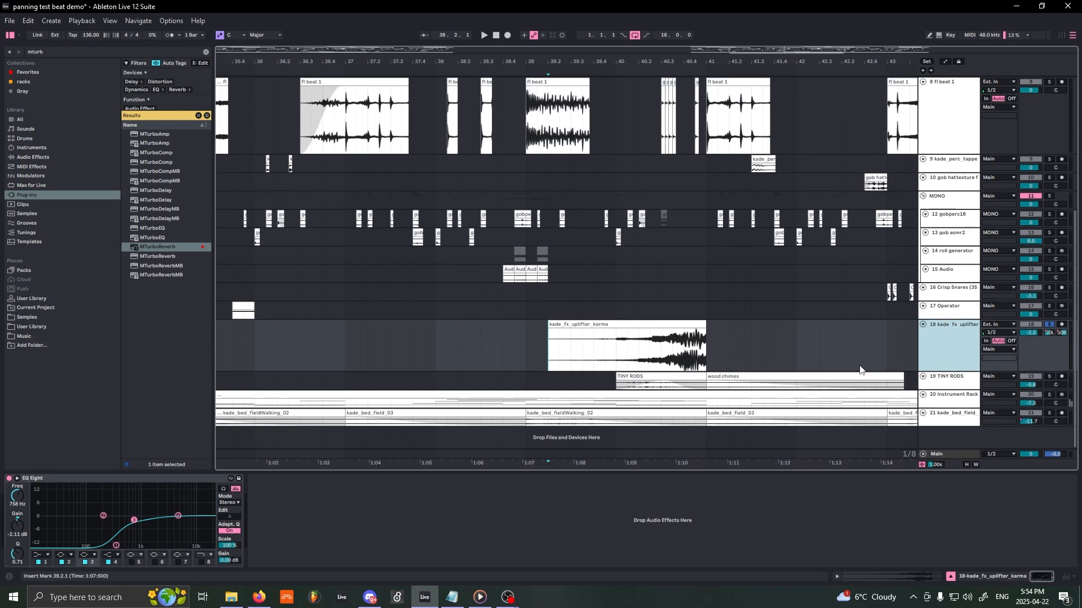
pyautogui.rightClick(1051, 334)
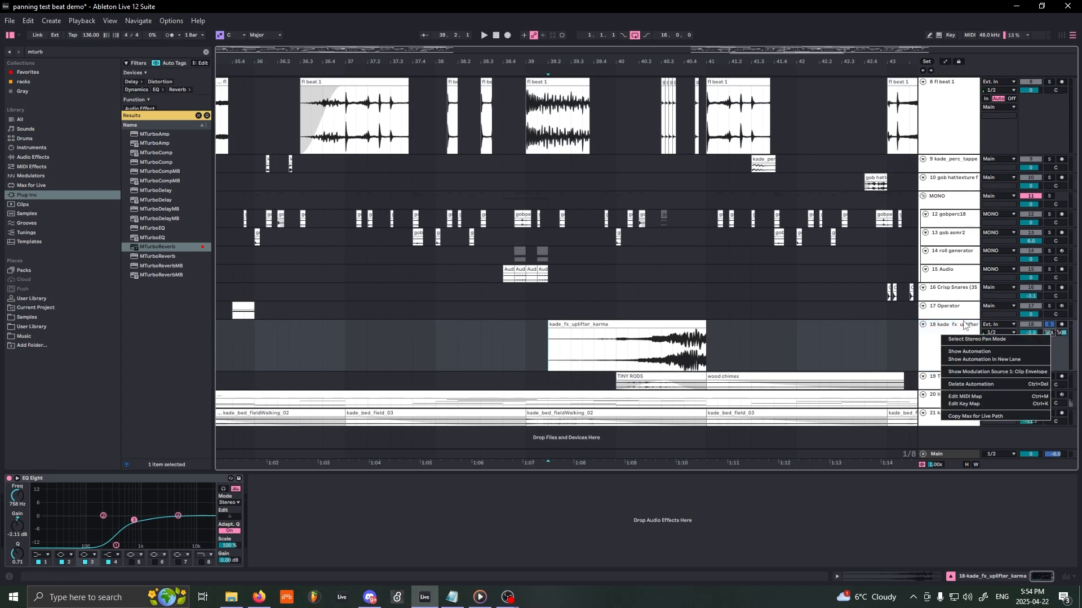
pyautogui.click(965, 325)
pyautogui.rightClick(1048, 335)
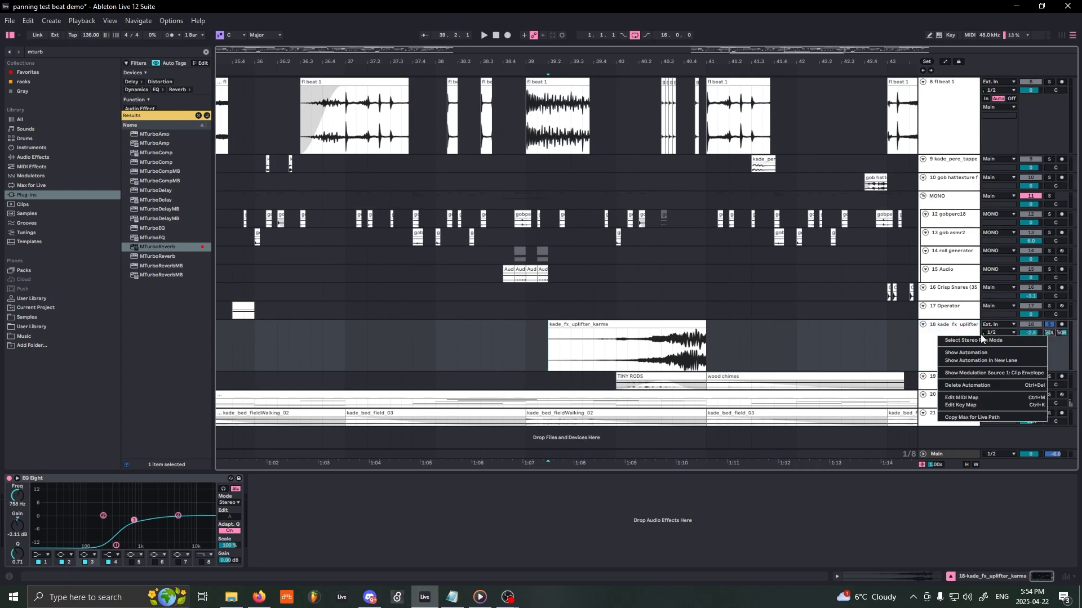
pyautogui.click(775, 337)
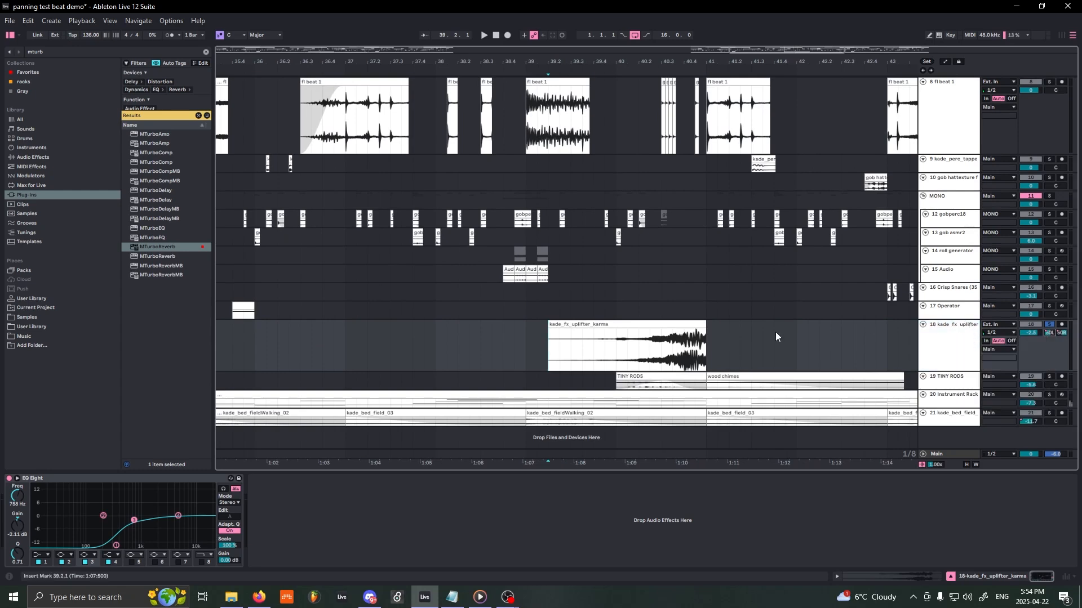
# Step: Show the Left Split Stereo and Right Split Stereo automation of the kade_fx_uplifter track in turn
pyautogui.rightClick(1048, 334)
pyautogui.click(1029, 349)
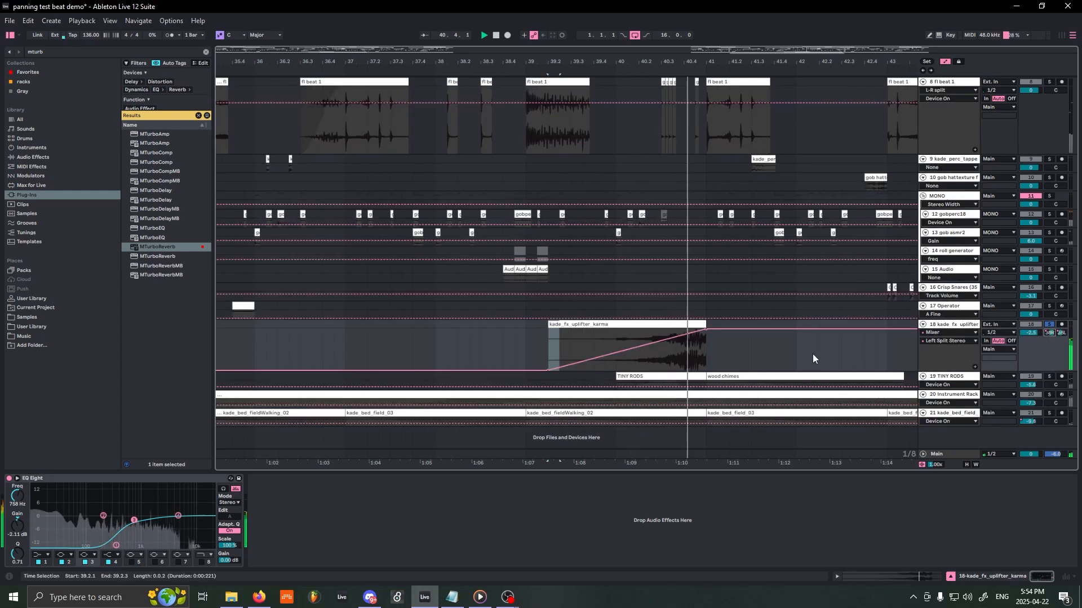
pyautogui.rightClick(1048, 333)
pyautogui.click(1028, 350)
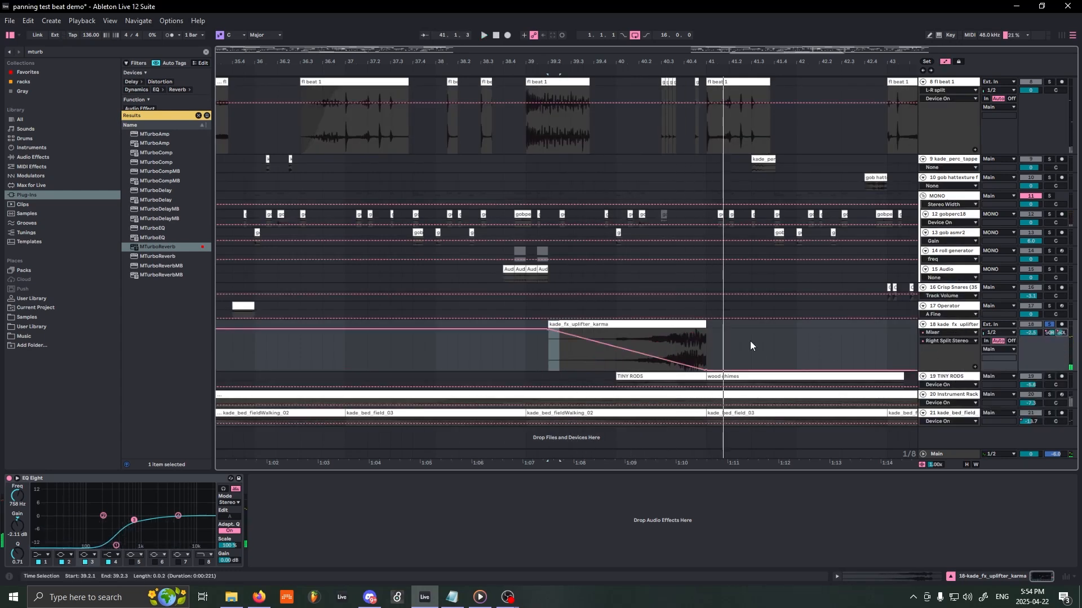
# Step: Play the uplifter's panning movement from bar 40, then stop and unsolo the track
pyautogui.click(618, 333)
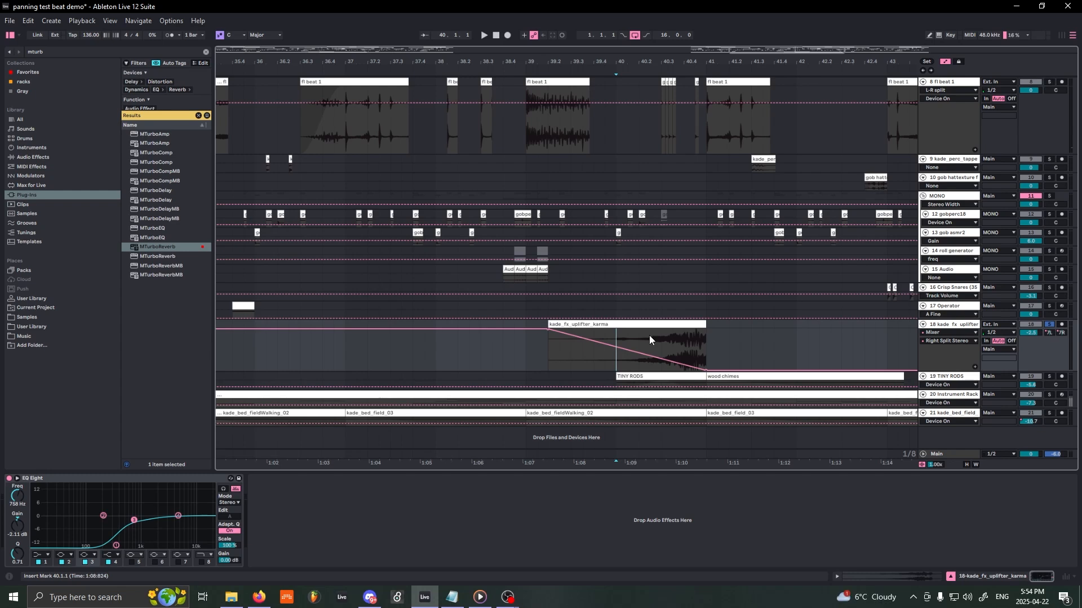
pyautogui.press('space')
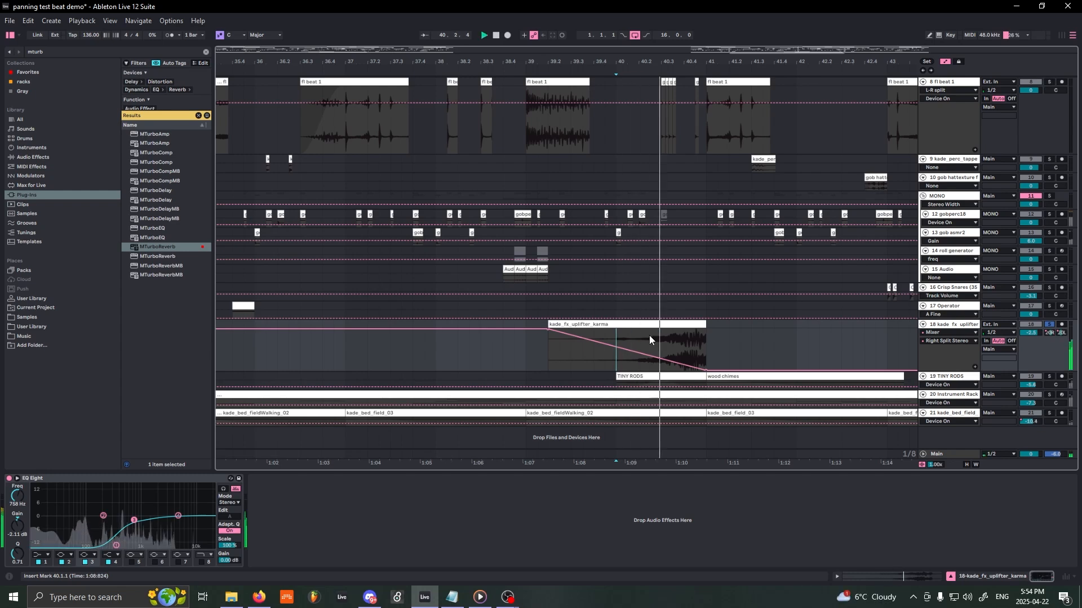
pyautogui.press('space')
pyautogui.click(1049, 324)
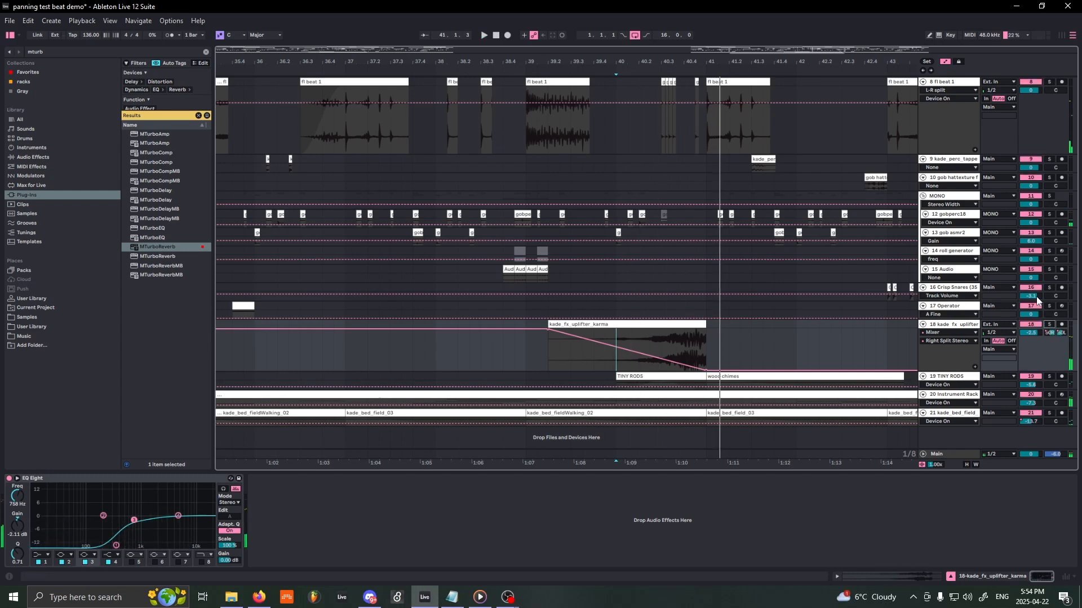
# Step: Hide the automation, solo the Harvard list track, and play its chopped clips from 40.3.3
pyautogui.click(946, 61)
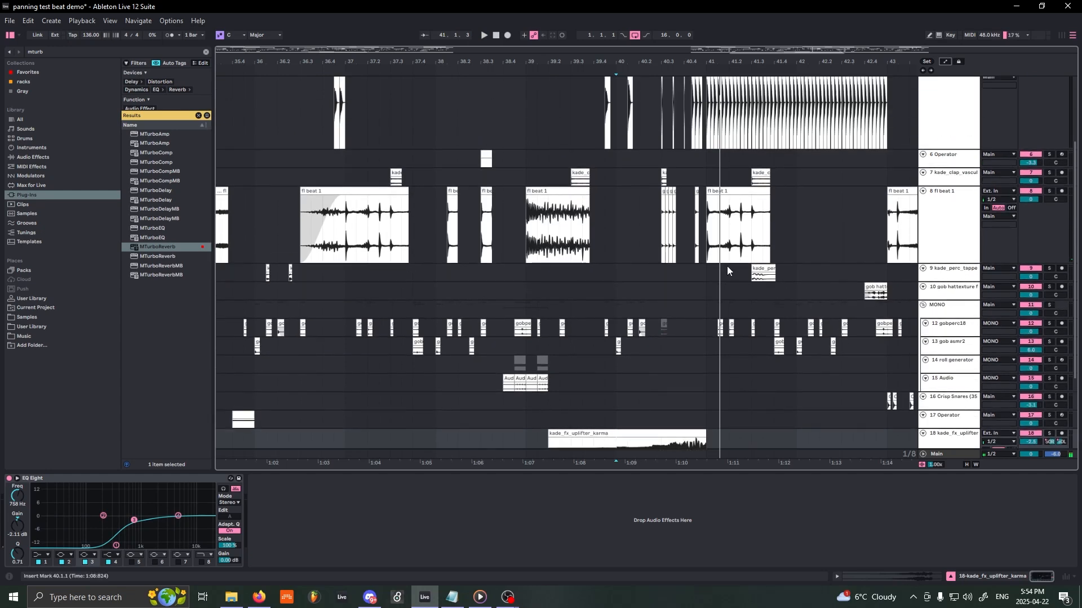
pyautogui.click(670, 173)
pyautogui.click(1049, 134)
pyautogui.click(956, 153)
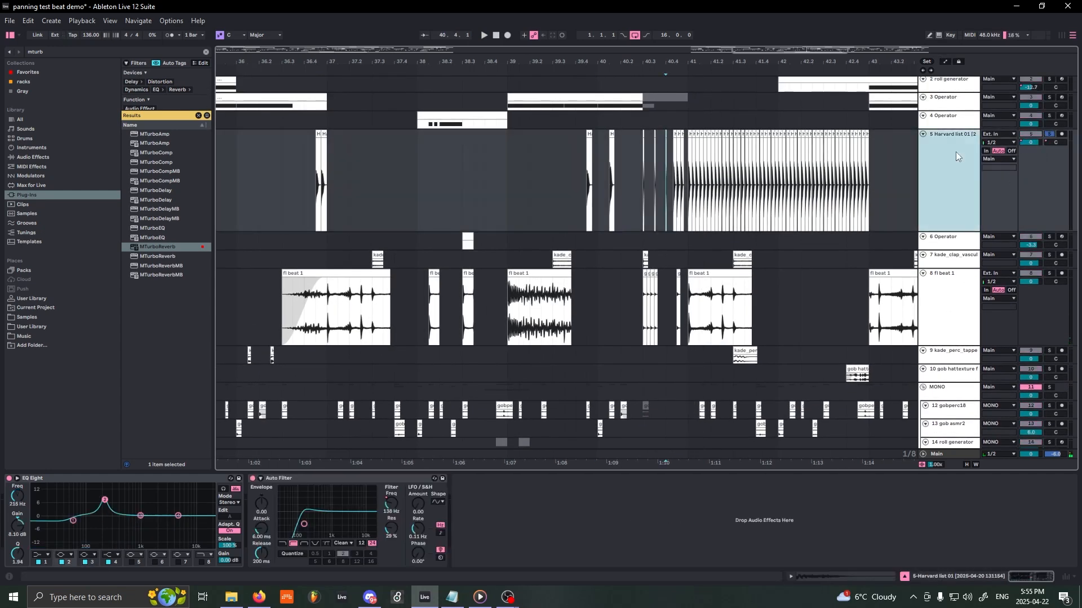
pyautogui.click(658, 168)
pyautogui.press('space')
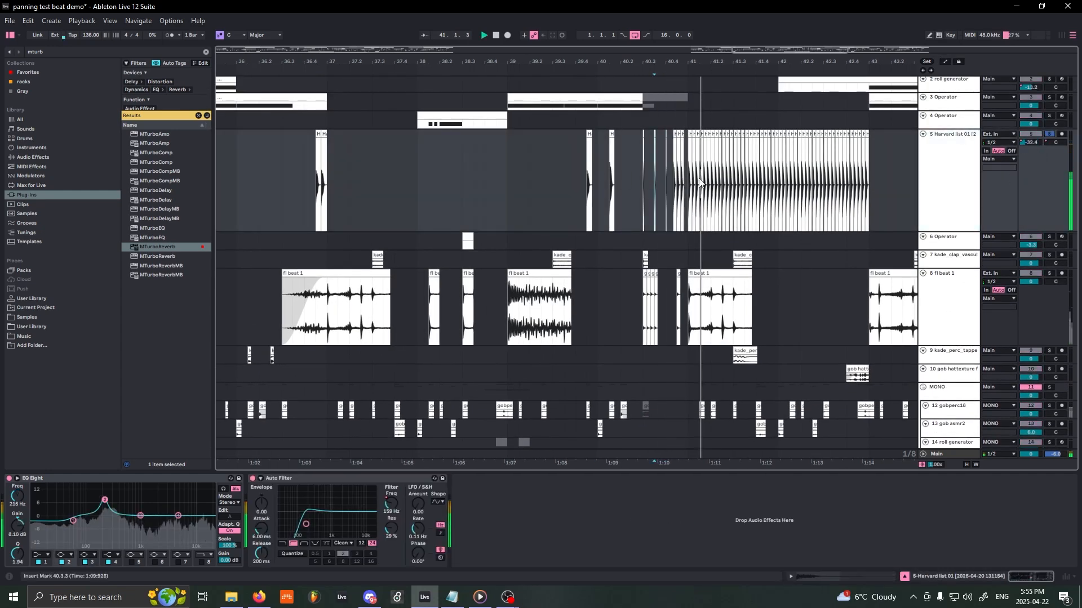
# Step: Show the Track Panning automation on the Harvard list track and stop playback
pyautogui.rightClick(1057, 143)
pyautogui.click(1031, 161)
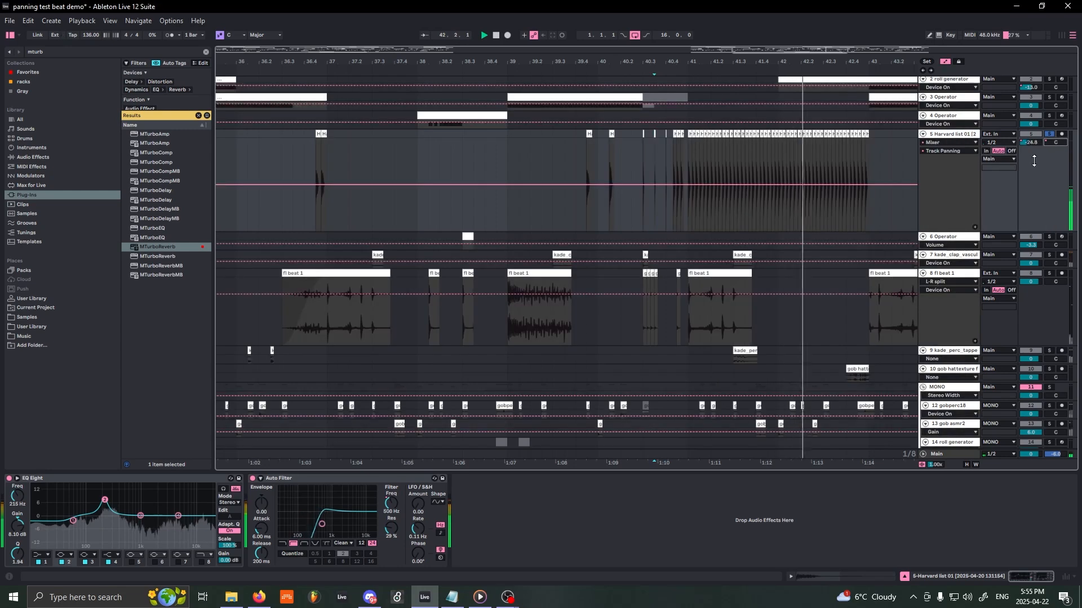
pyautogui.press('space')
# Step: Copy the Harvard list track's panning curve from around bar 9 and paste it at the matching section around bar 41
pyautogui.moveTo(828, 48); pyautogui.dragTo(825, 17)
pyautogui.moveTo(365, 163); pyautogui.dragTo(295, 168)
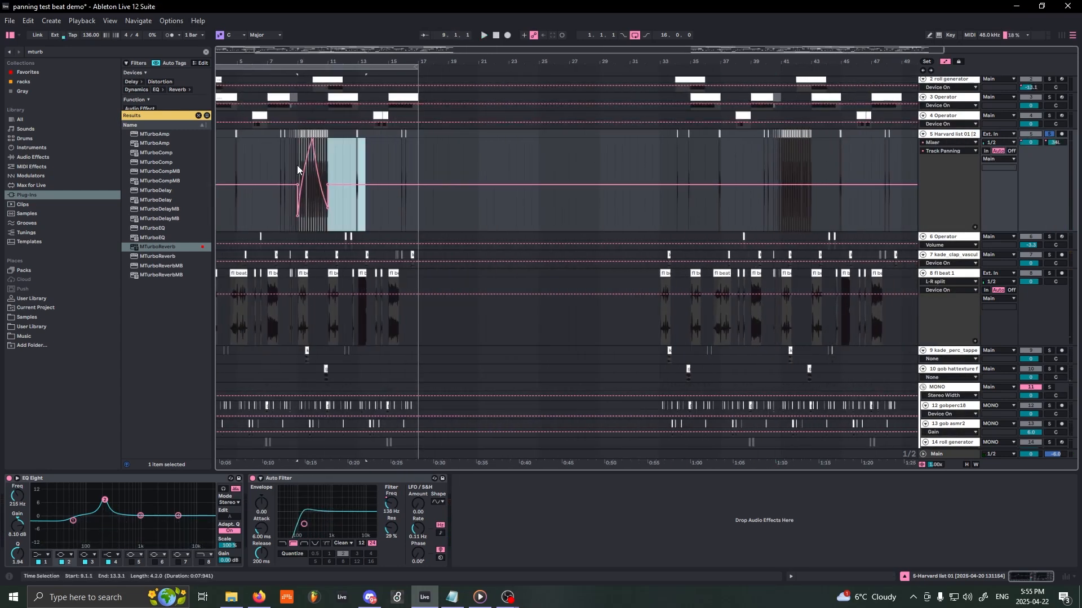
pyautogui.hotkey('ctrl', 'c')
pyautogui.click(781, 164)
pyautogui.hotkey('ctrl', 'v')
pyautogui.click(779, 167)
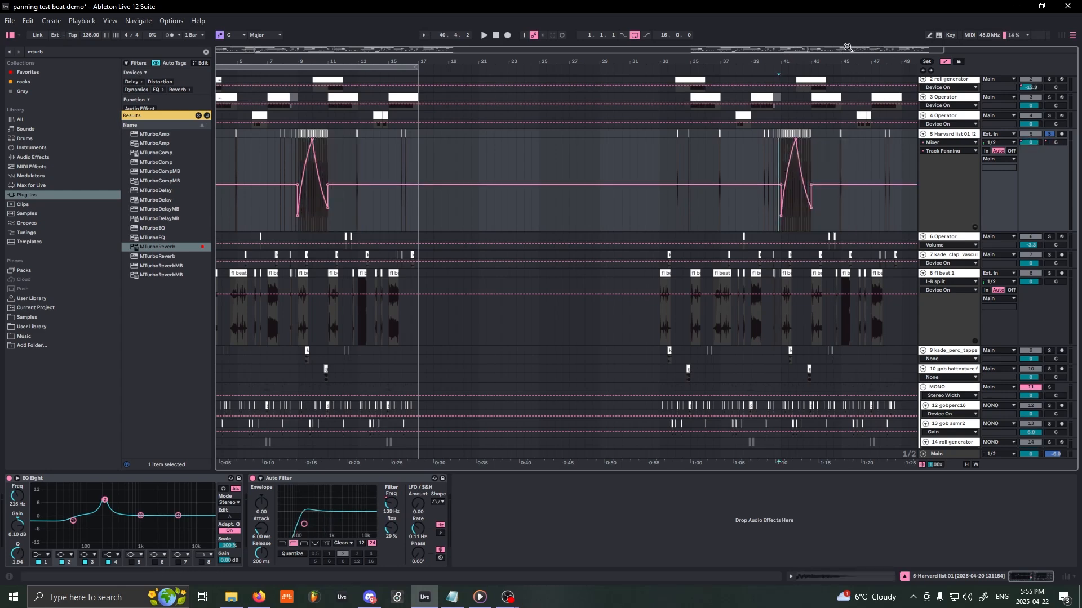
# Step: Play the Harvard list track's pasted panning curve from 40.4.2, then stop and unsolo the track
pyautogui.moveTo(780, 61); pyautogui.dragTo(721, 119)
pyautogui.press('space')
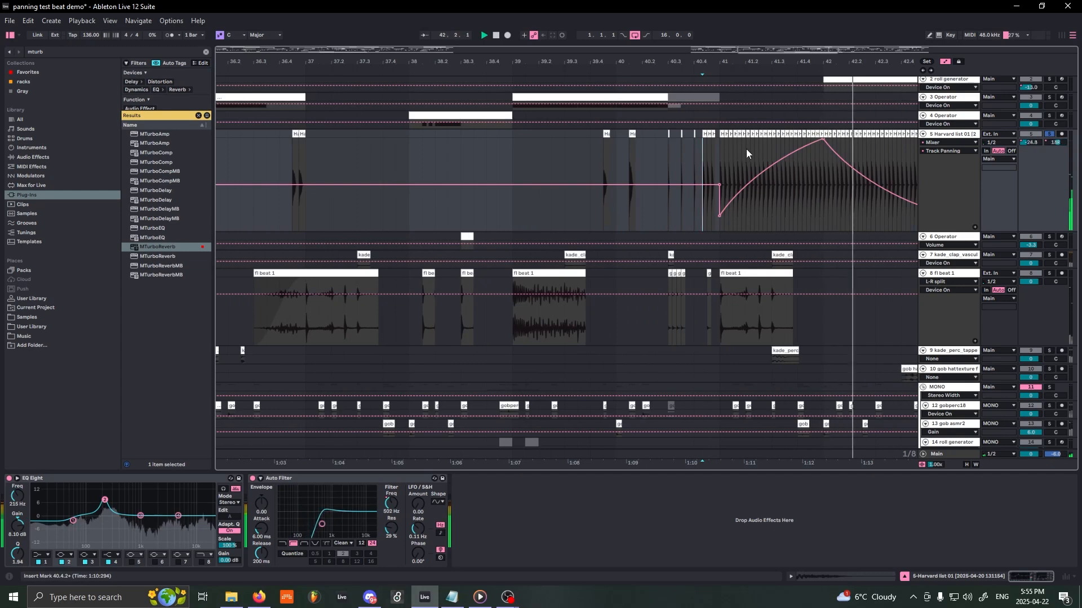
pyautogui.moveTo(816, 60); pyautogui.dragTo(728, 15)
pyautogui.click(1050, 134)
pyautogui.press('space')
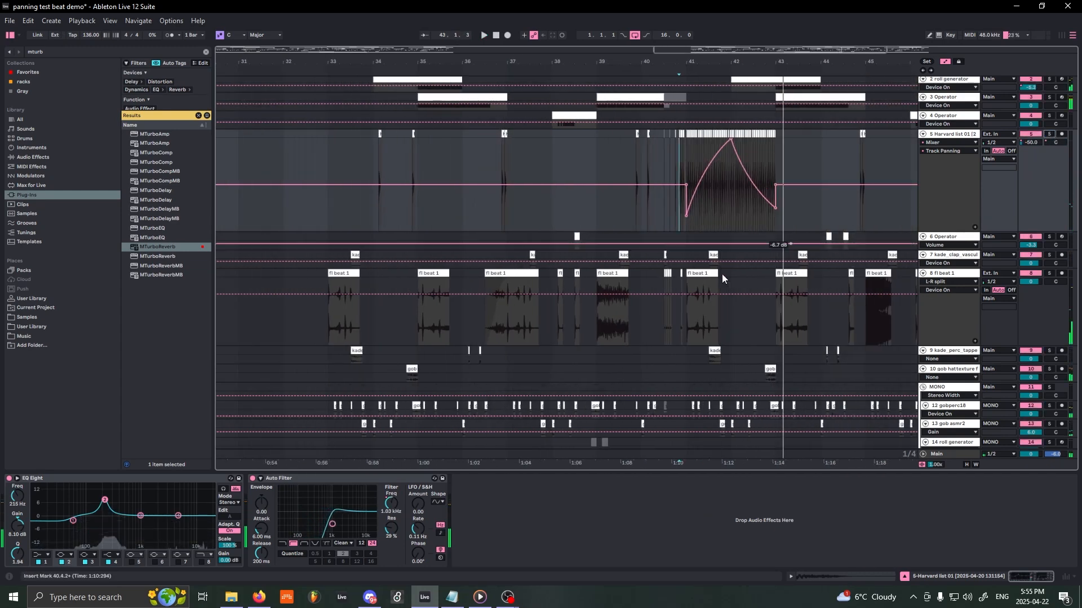
# Step: Hide the automation, solo the Instrument Rack track, and play it from bar 33
pyautogui.scroll(-2, 722, 274)
pyautogui.press('a')
pyautogui.scroll(-3, 712, 360)
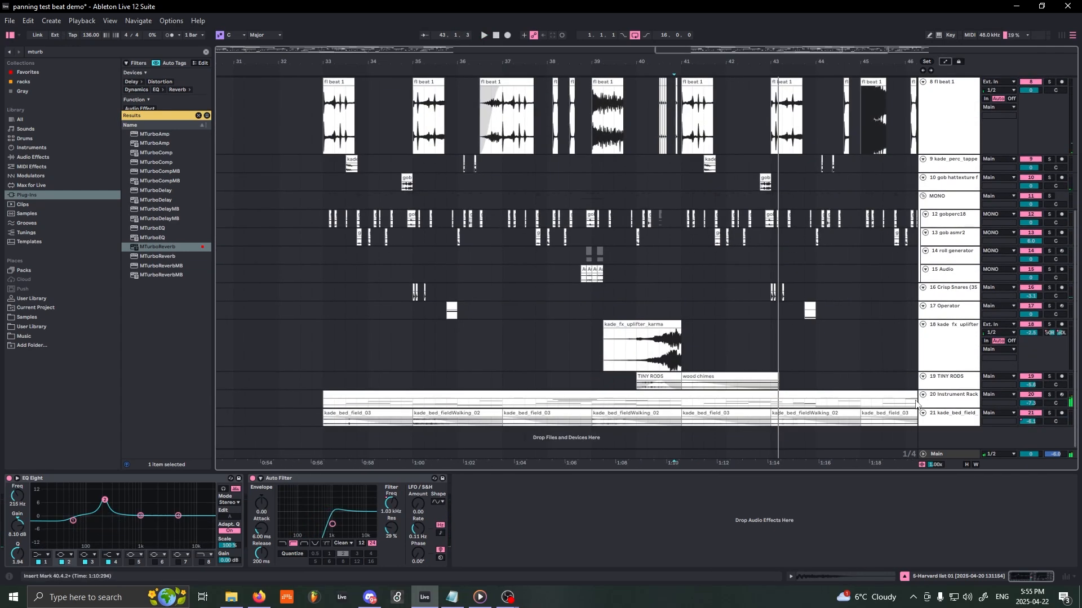
pyautogui.click(948, 401)
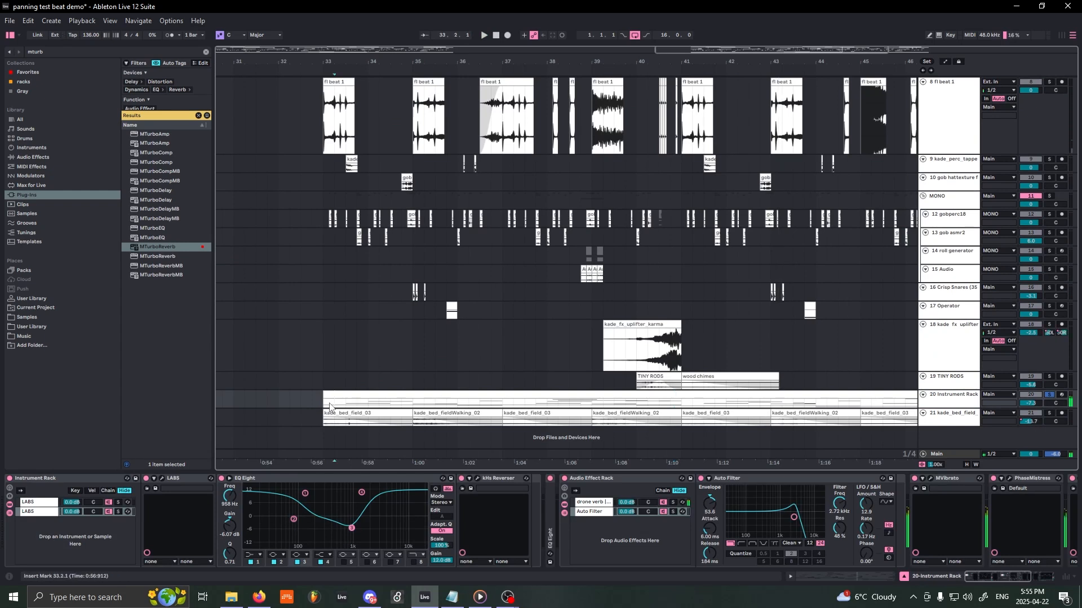
pyautogui.press('space')
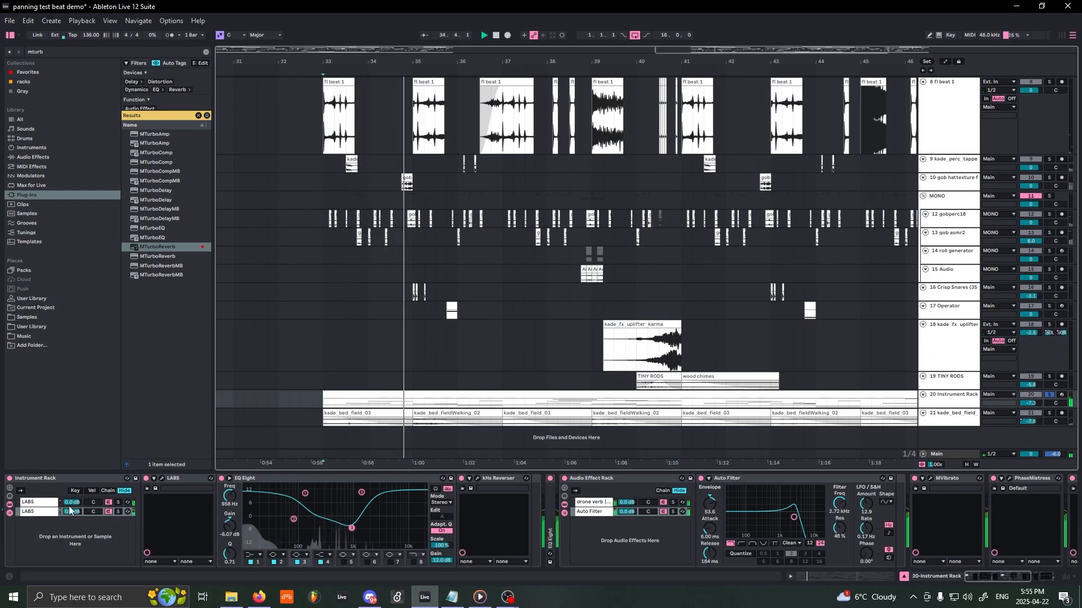
# Step: Turn on dearVR MICRO in the Instrument Rack track's drone verb chain and replay the track from bar 33
pyautogui.moveTo(975, 580); pyautogui.dragTo(1015, 576)
pyautogui.click(236, 503)
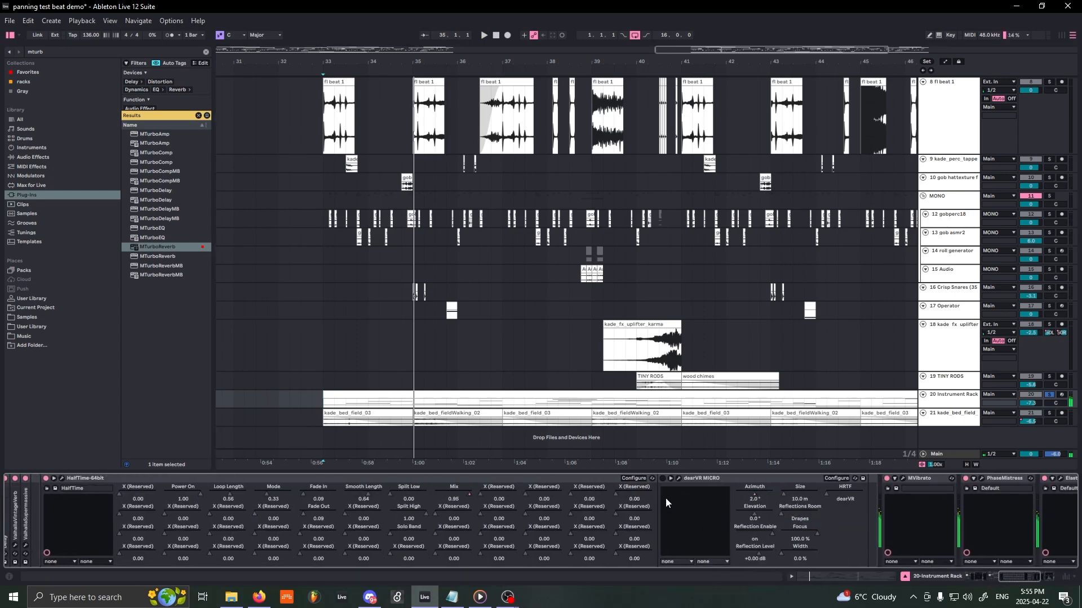
pyautogui.click(661, 478)
pyautogui.press('space')
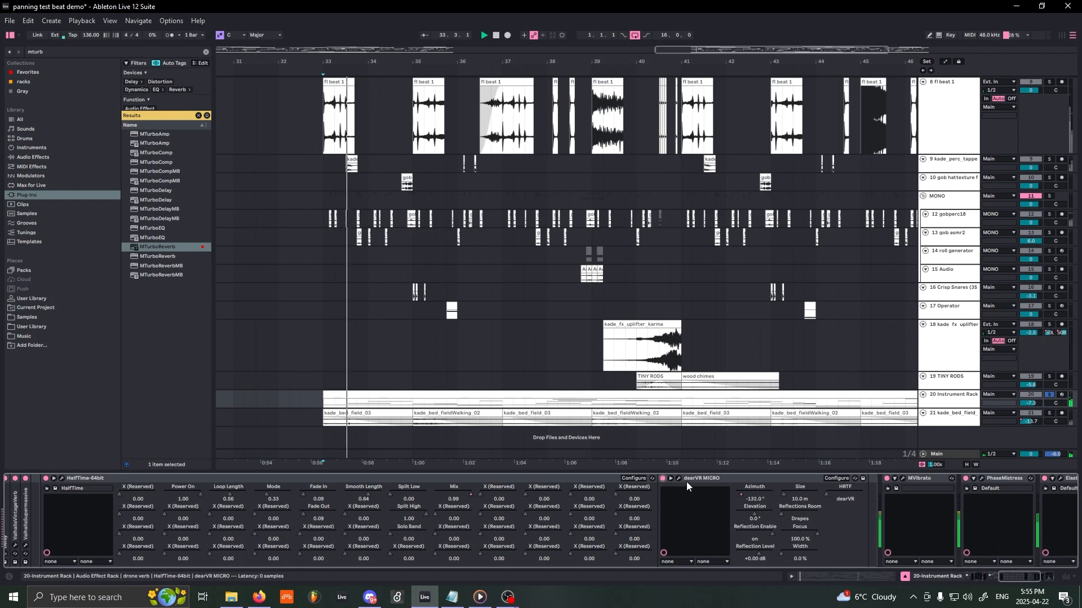
pyautogui.click(991, 576)
pyautogui.click(68, 502)
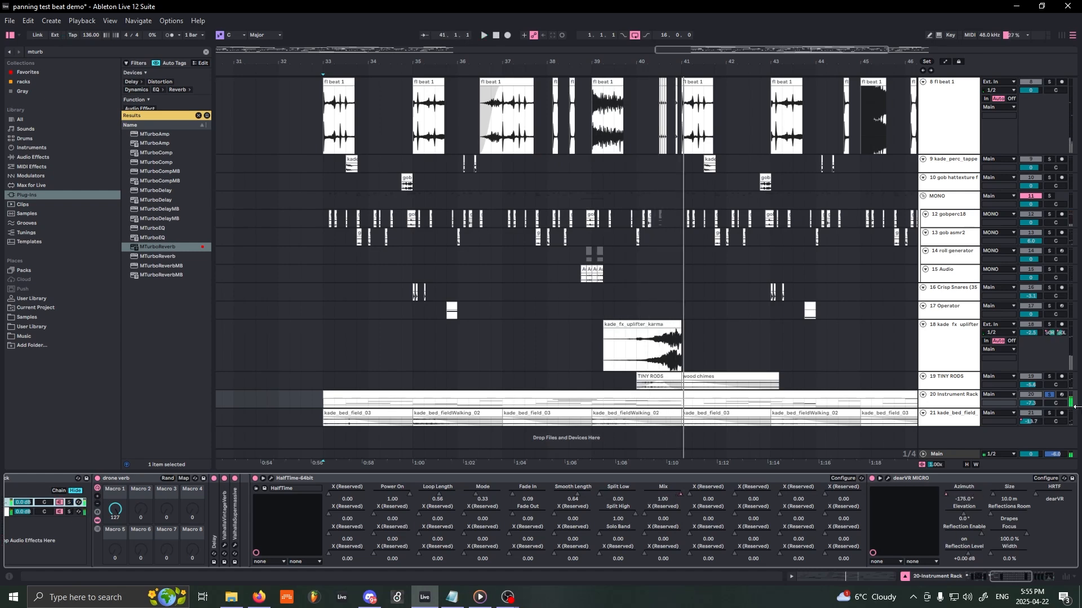
# Step: Solo the kade_bed_field track and play it from bar 33 while turning on its Delay and dearVR PRO 2
pyautogui.click(1049, 414)
pyautogui.click(963, 416)
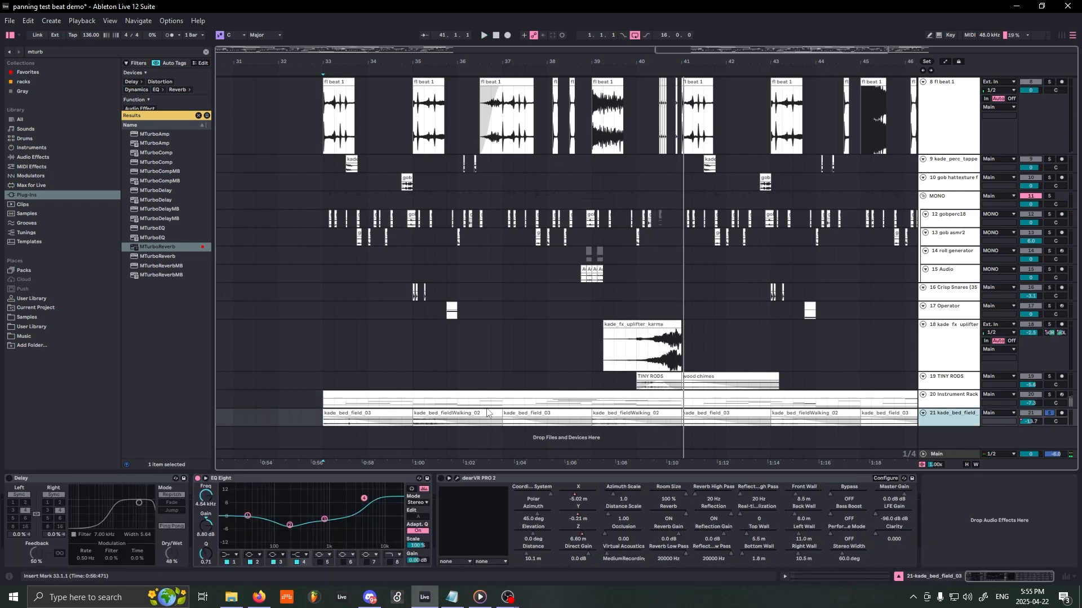
pyautogui.press('space')
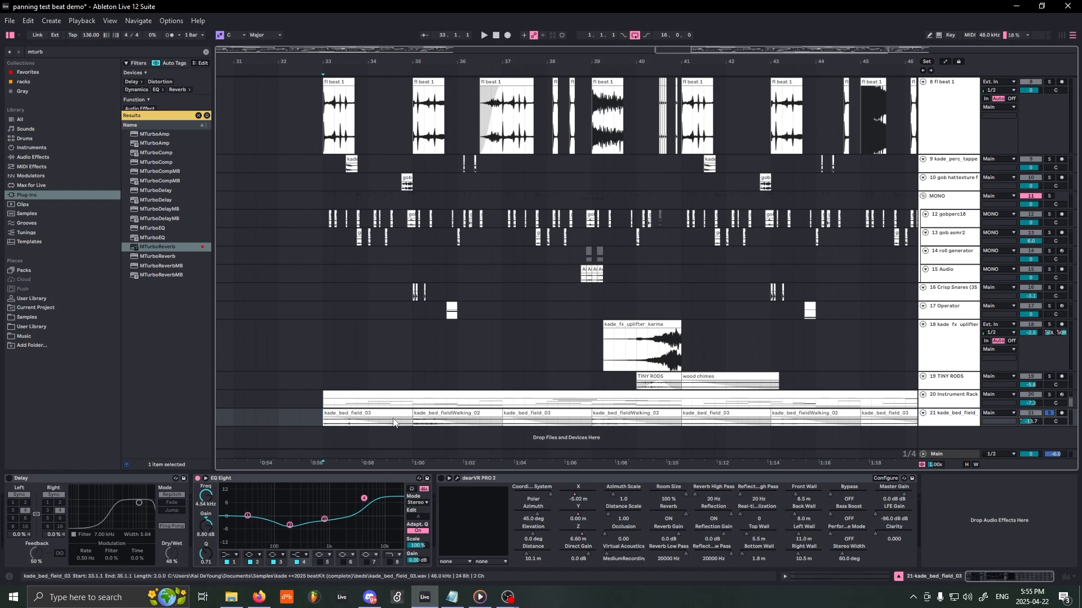
pyautogui.press('space')
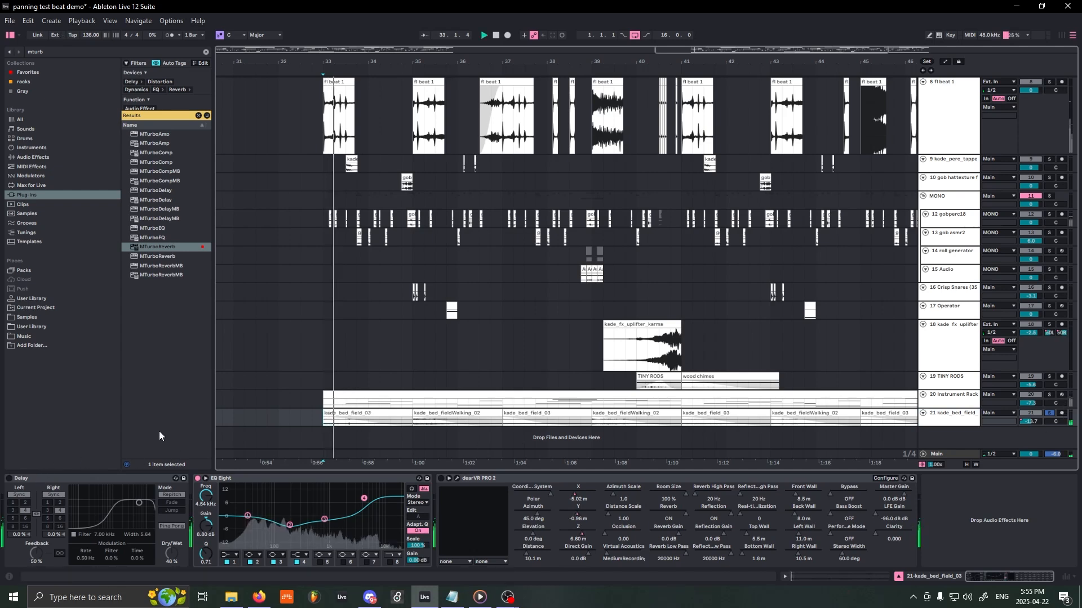
pyautogui.click(9, 479)
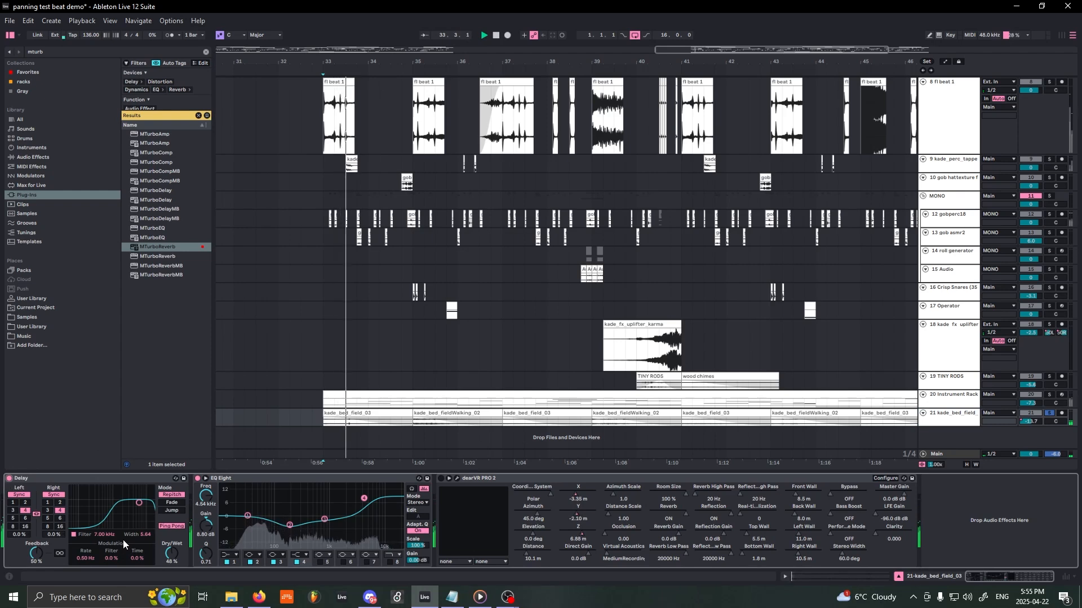
pyautogui.click(441, 477)
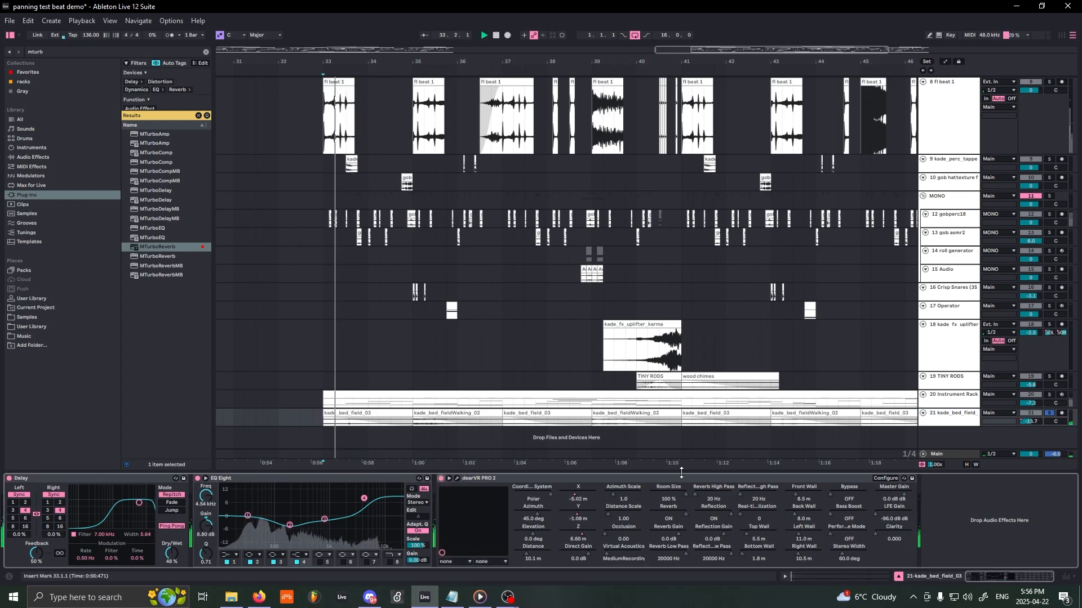
# Step: Show the kade_bed_field track's dearVR PRO 2 automation for X, Y and Z in turn
pyautogui.rightClick(580, 496)
pyautogui.click(590, 498)
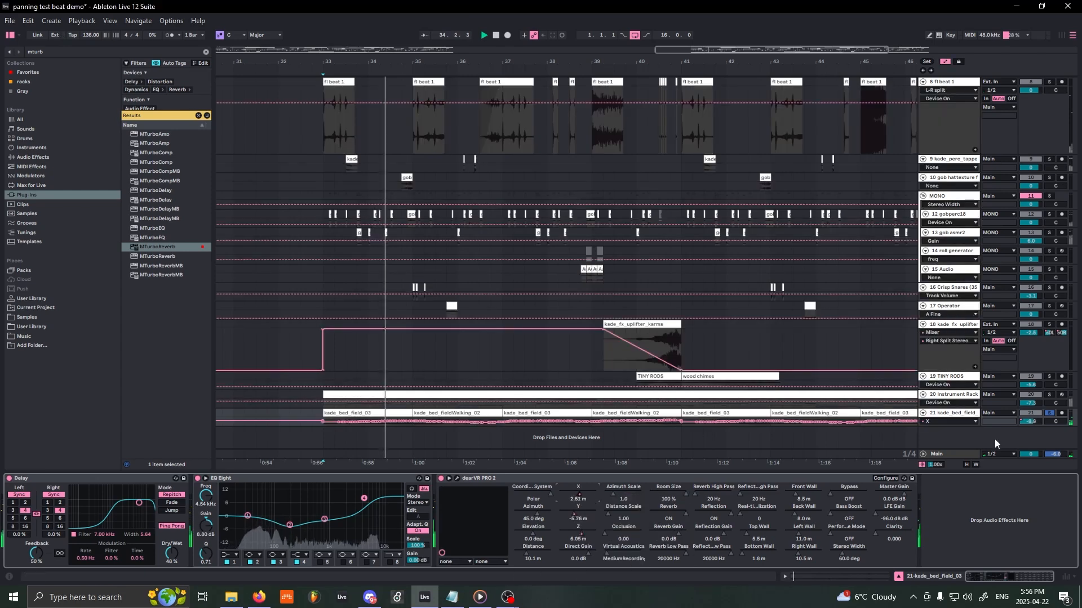
pyautogui.scroll(-5, 637, 380)
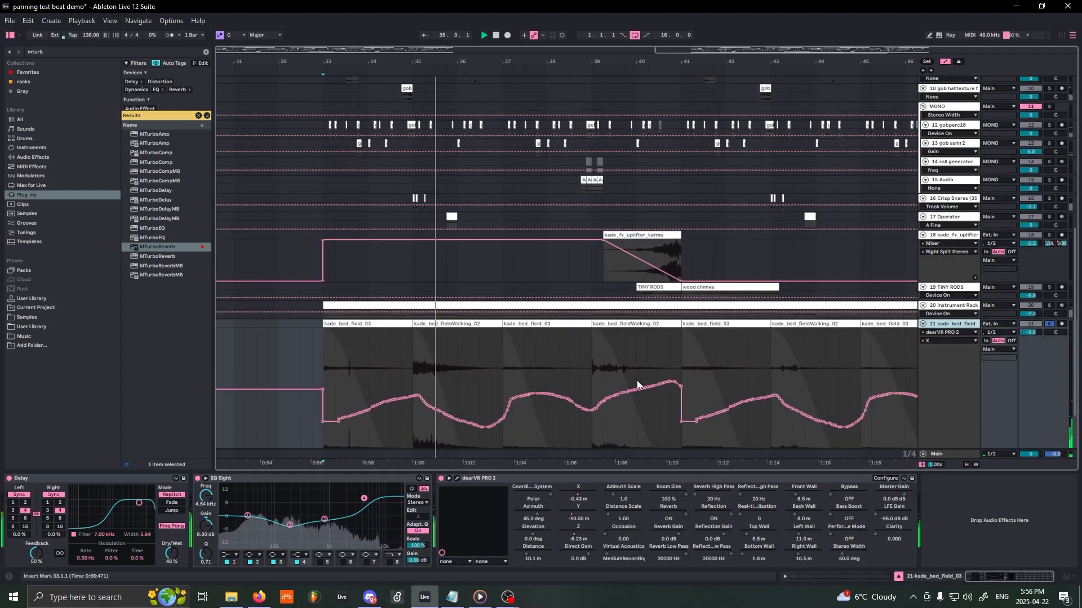
pyautogui.rightClick(572, 513)
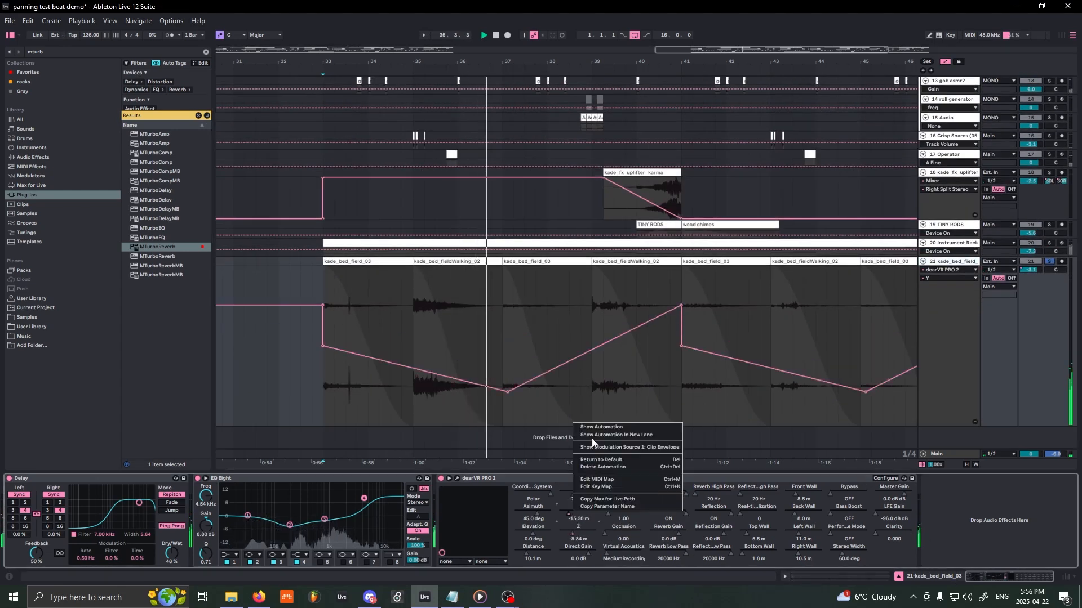
pyautogui.click(594, 431)
pyautogui.rightClick(583, 539)
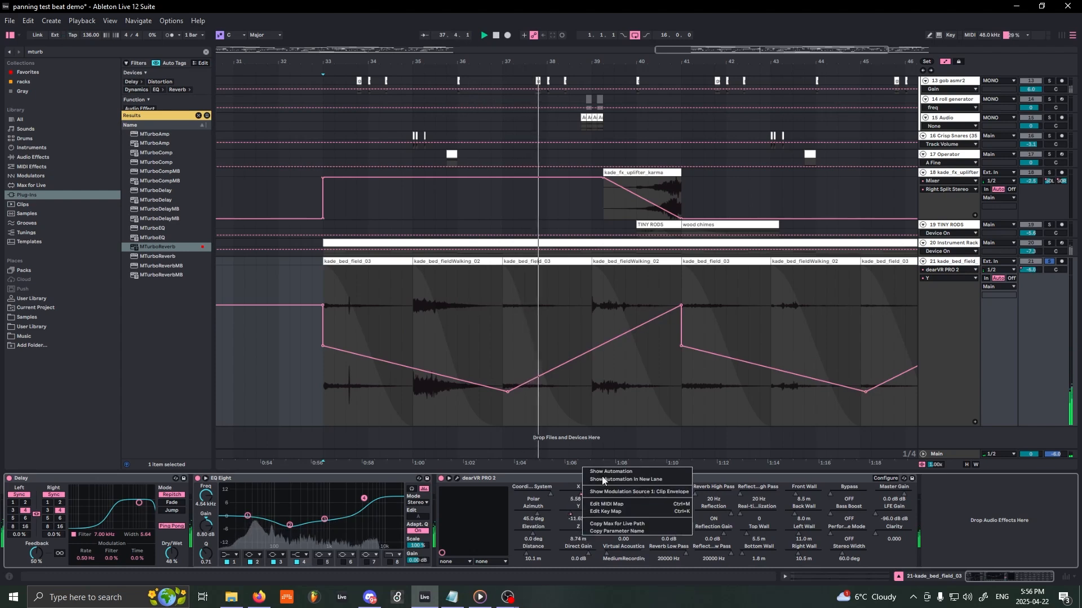
pyautogui.click(610, 451)
# Step: Unsolo the kade_bed_field track, hide the automation, and stop playback at the start of the arrangement
pyautogui.click(1050, 262)
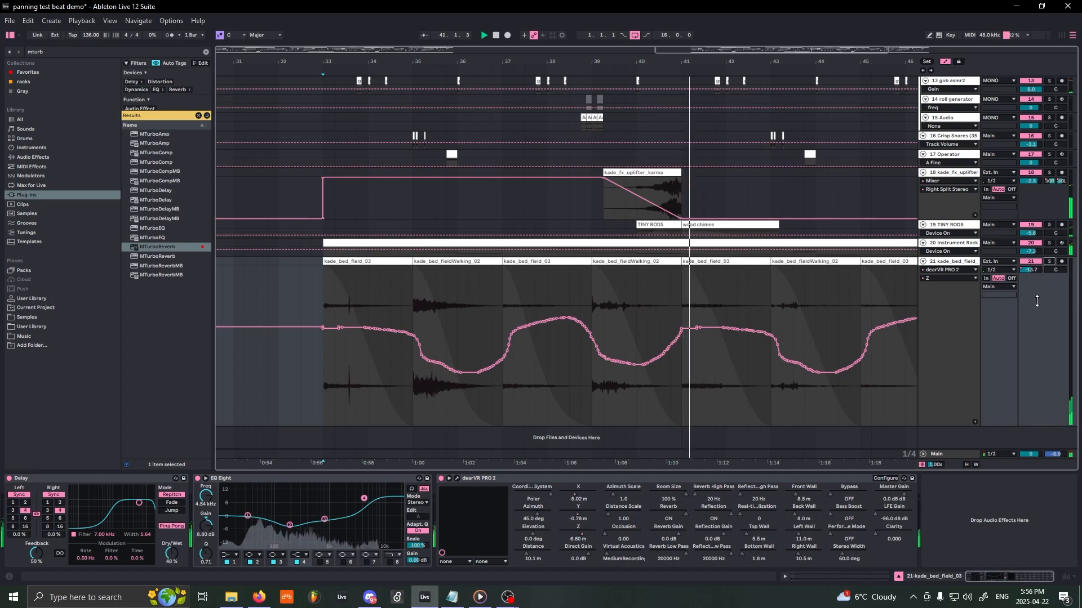
pyautogui.click(946, 62)
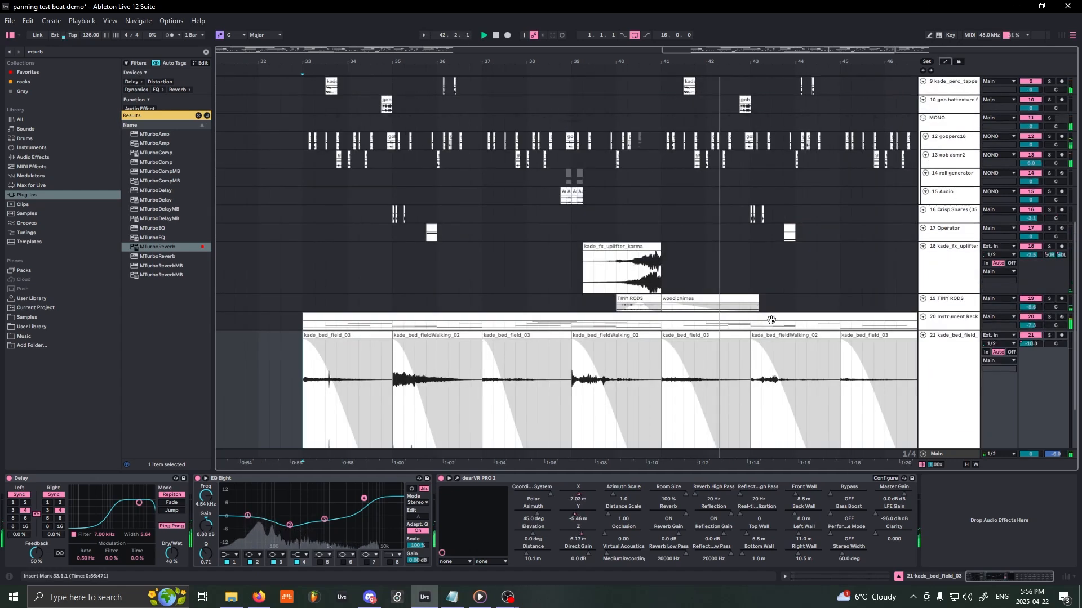
pyautogui.scroll(10, 585, 169)
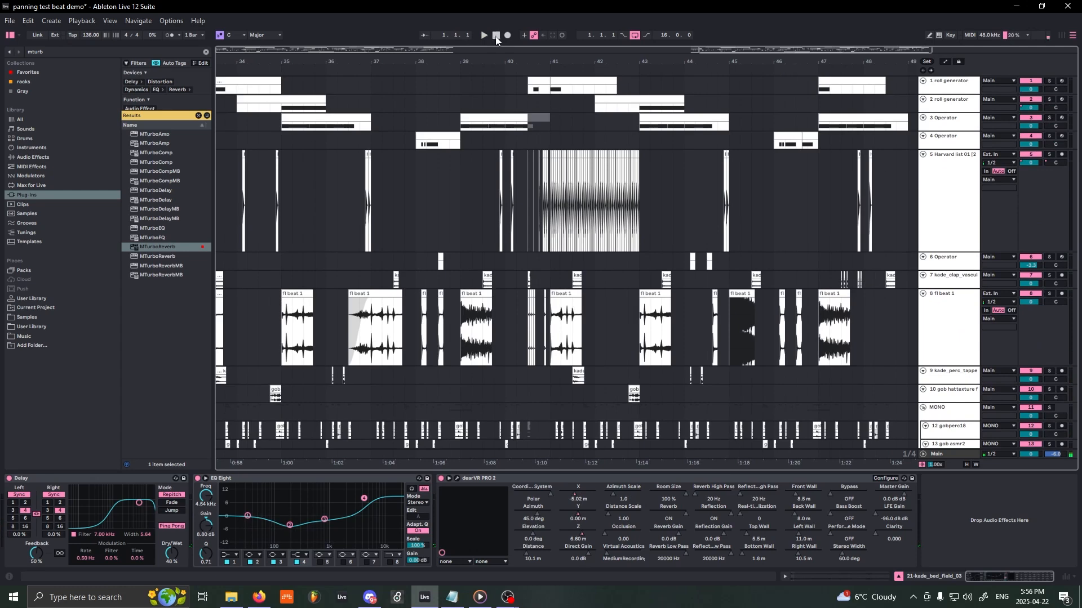
# Step: Collapse the fl beat 1 and Harvard list tracks and hide the device view to enlarge the arrangement
pyautogui.moveTo(421, 270); pyautogui.dragTo(541, 268)
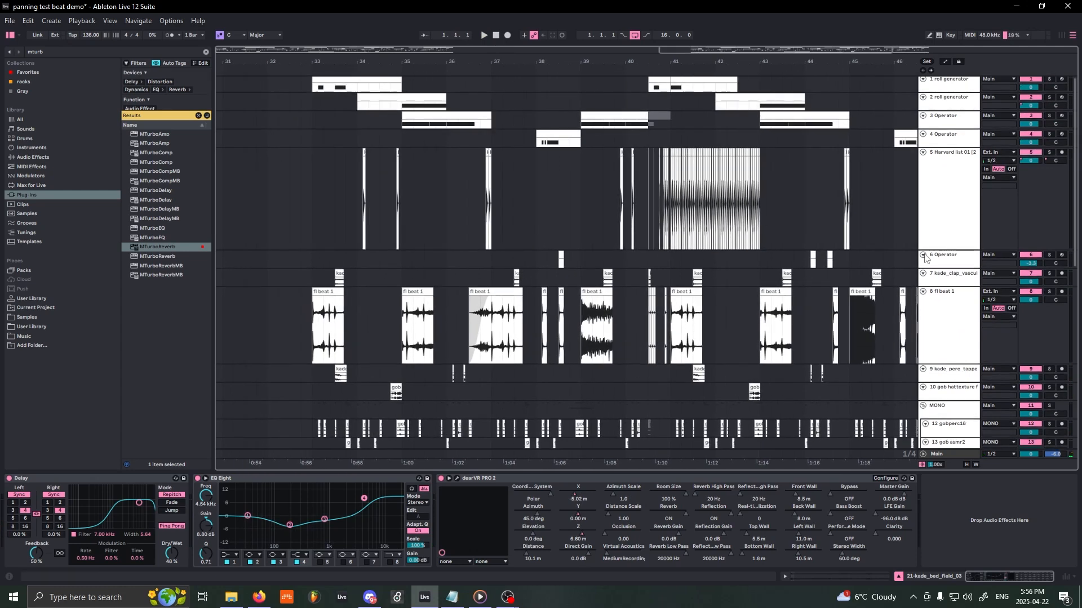
pyautogui.click(923, 291)
pyautogui.click(923, 152)
pyautogui.moveTo(731, 287); pyautogui.dragTo(714, 258)
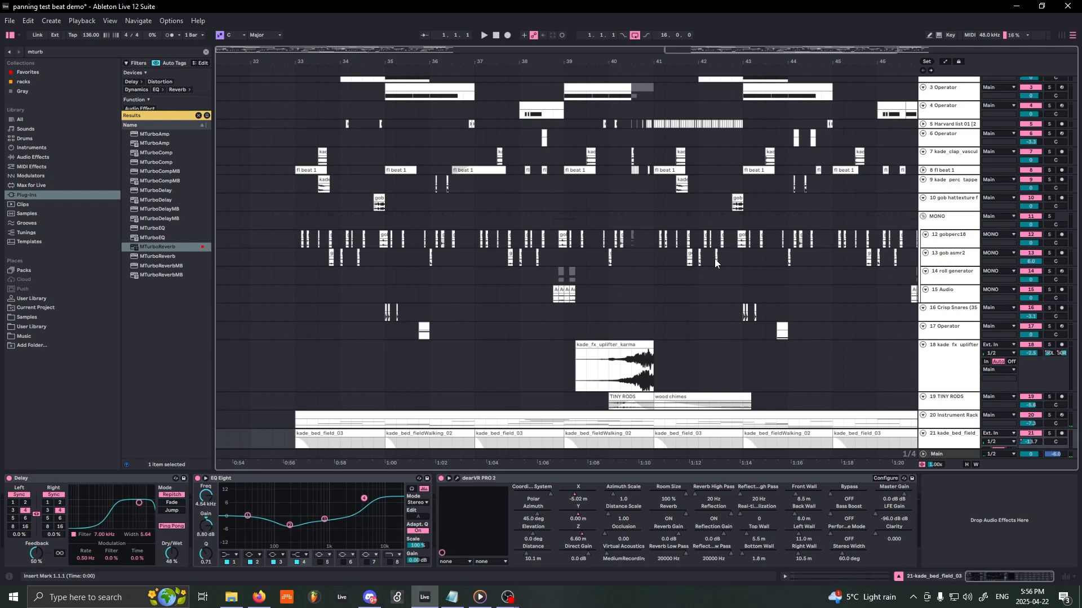
pyautogui.moveTo(586, 240); pyautogui.dragTo(490, 376)
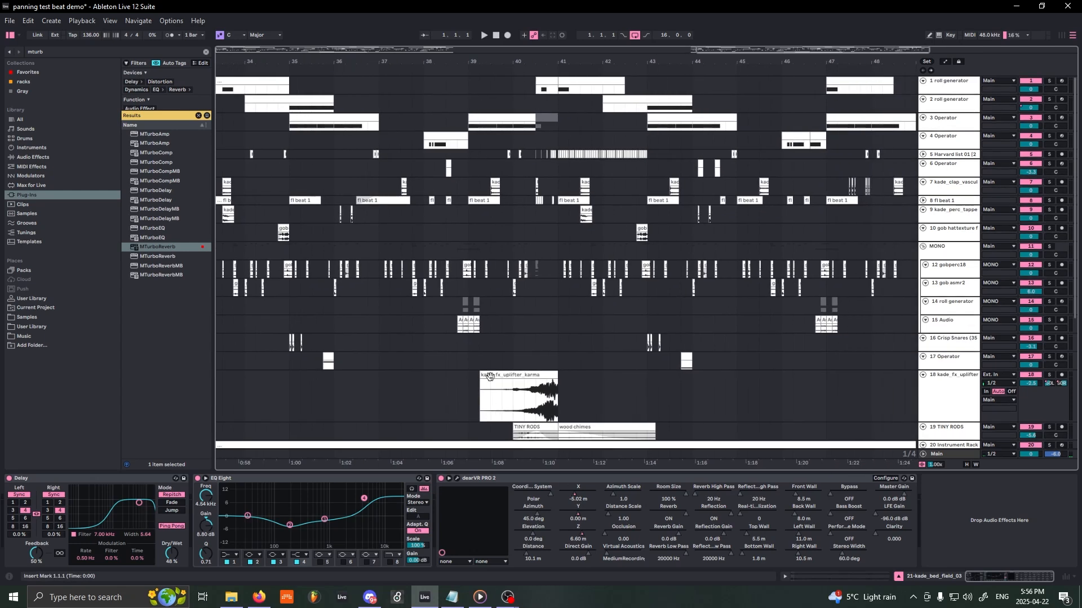
pyautogui.moveTo(948, 472); pyautogui.dragTo(941, 592)
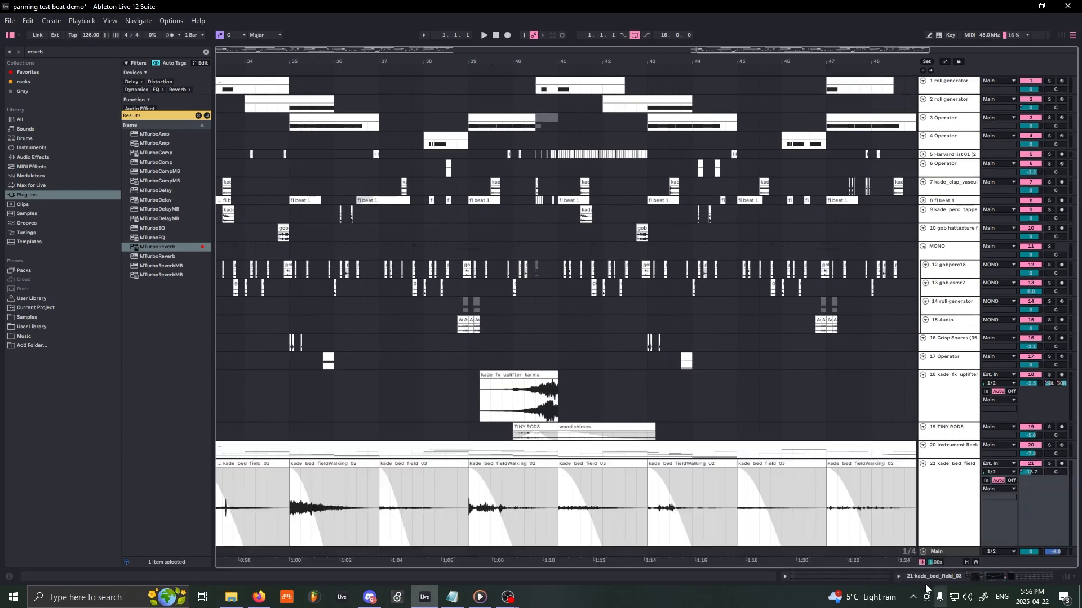
pyautogui.moveTo(362, 302); pyautogui.dragTo(546, 369)
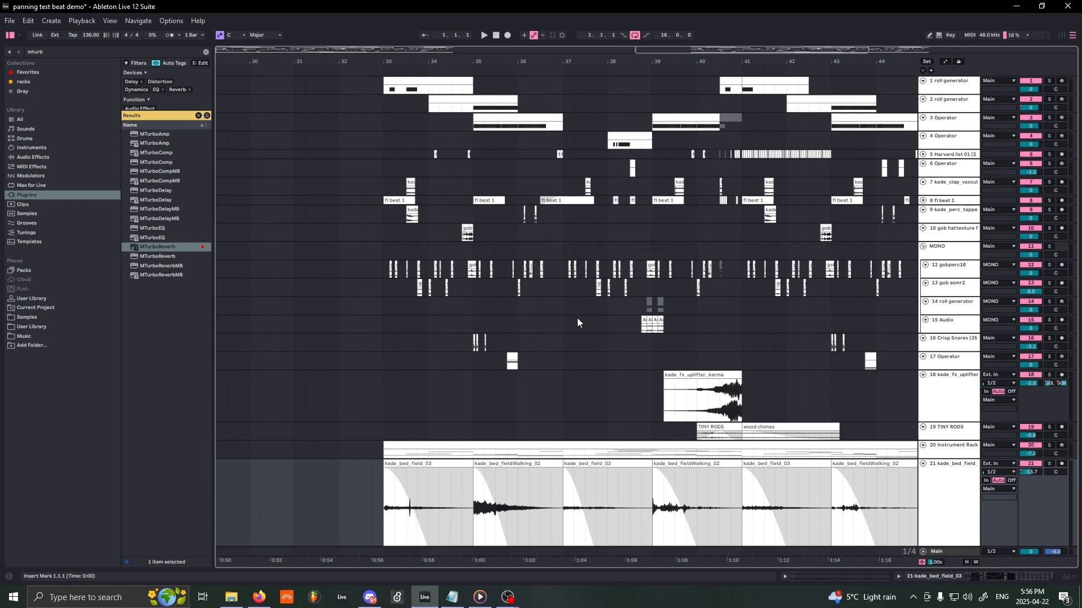
pyautogui.hscroll(2, 573, 331)
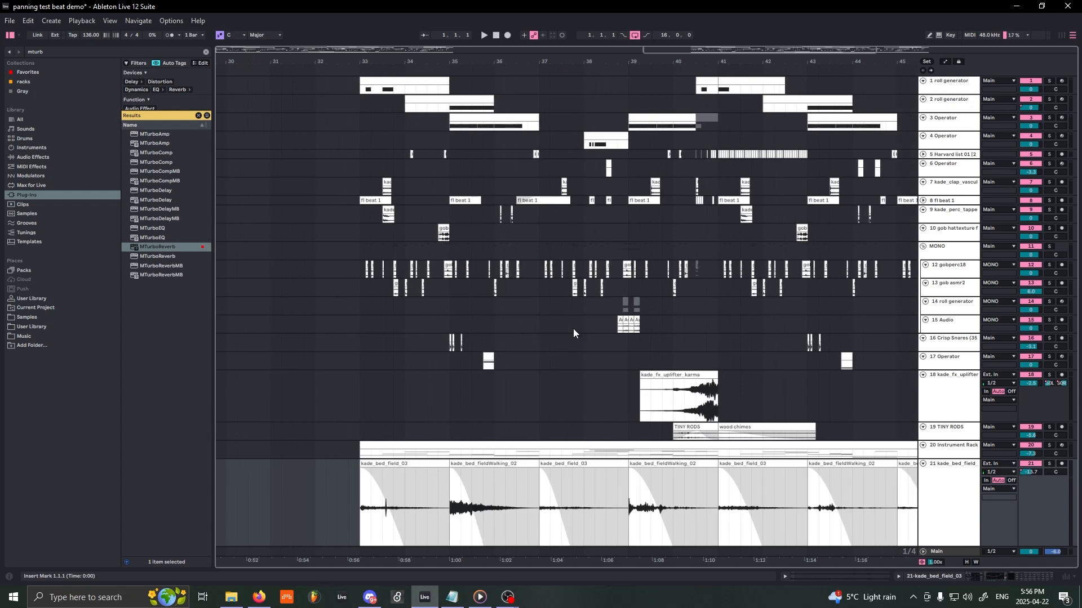
pyautogui.moveTo(598, 229); pyautogui.dragTo(576, 242)
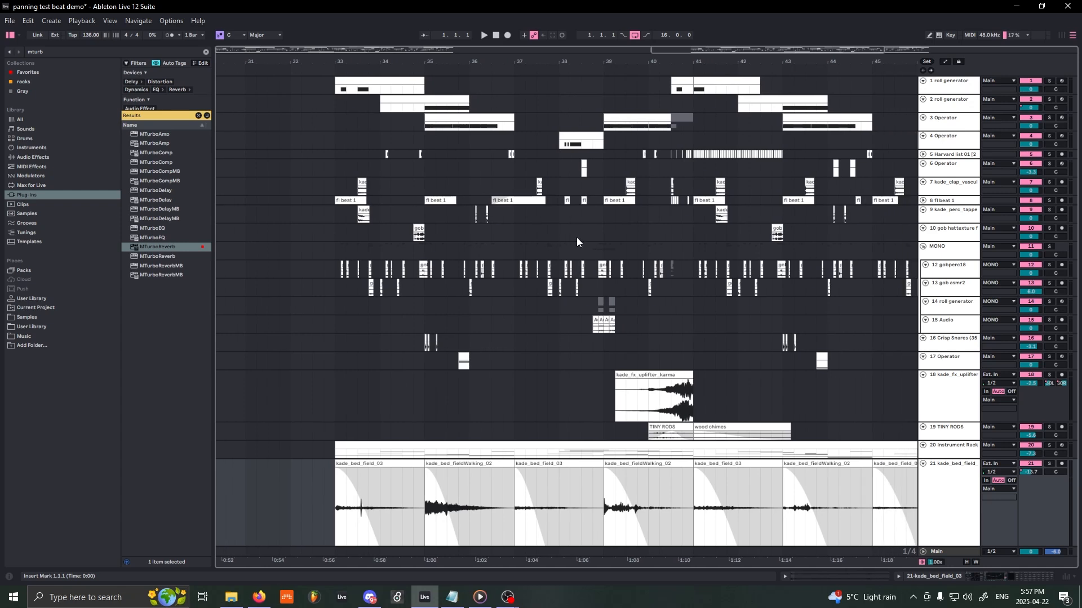